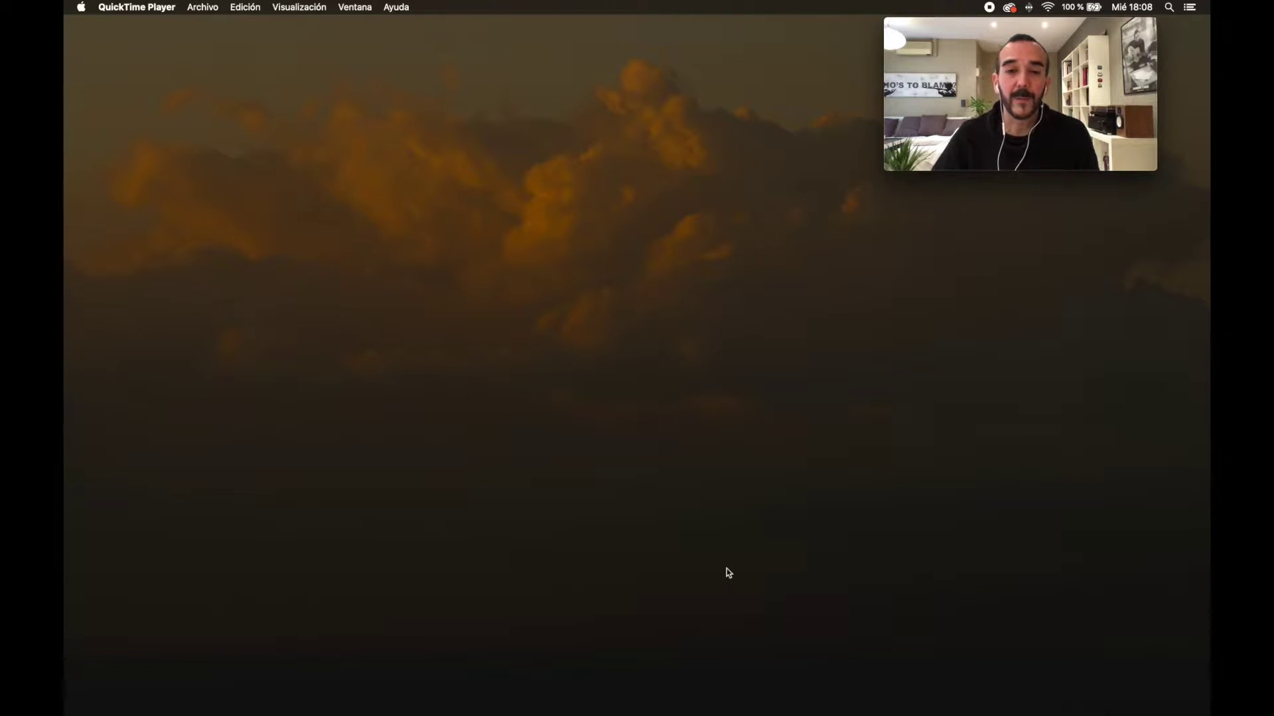
Launch Premiere Pro, start a new project and name it "Edición 4"
mouse_move(700, 715)
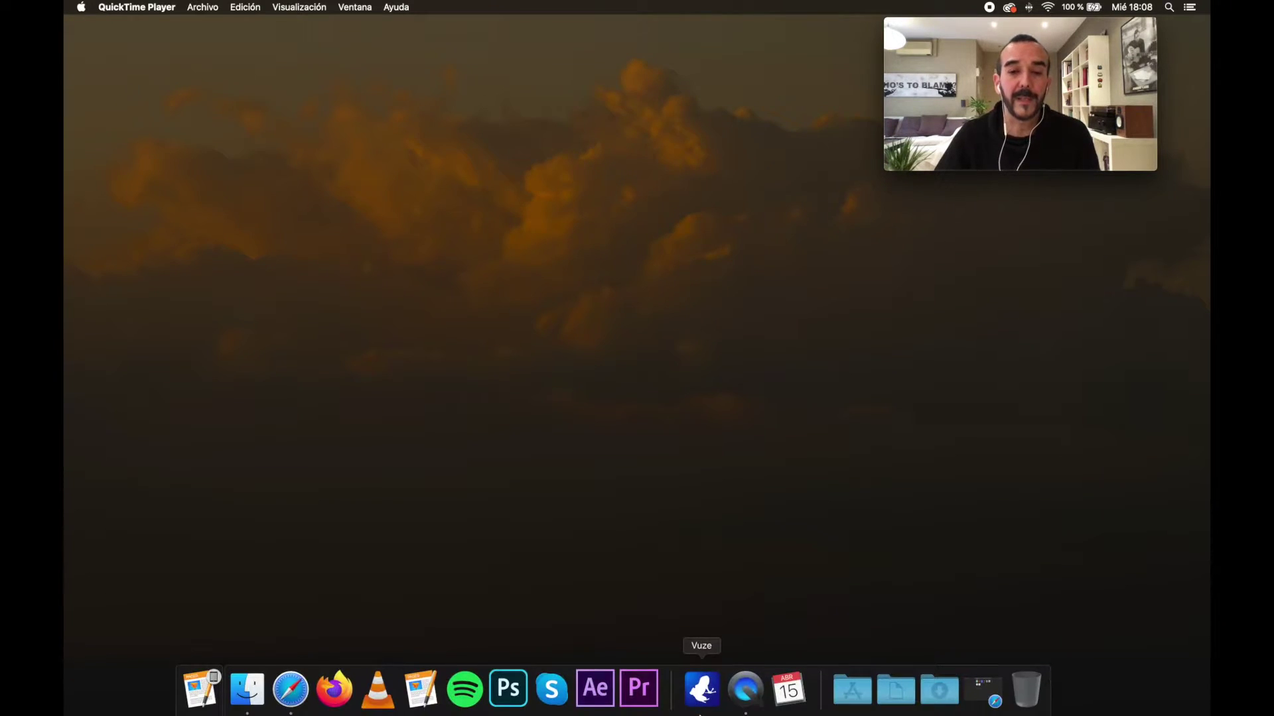
click(635, 693)
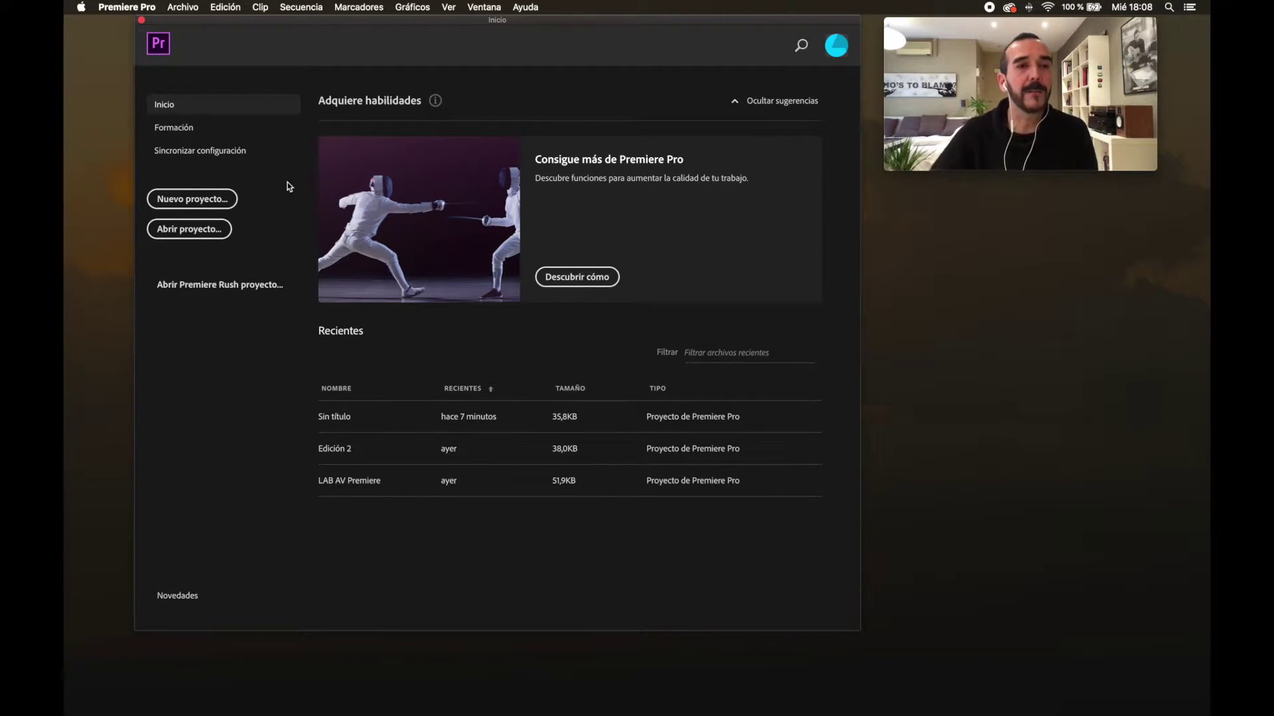
click(211, 203)
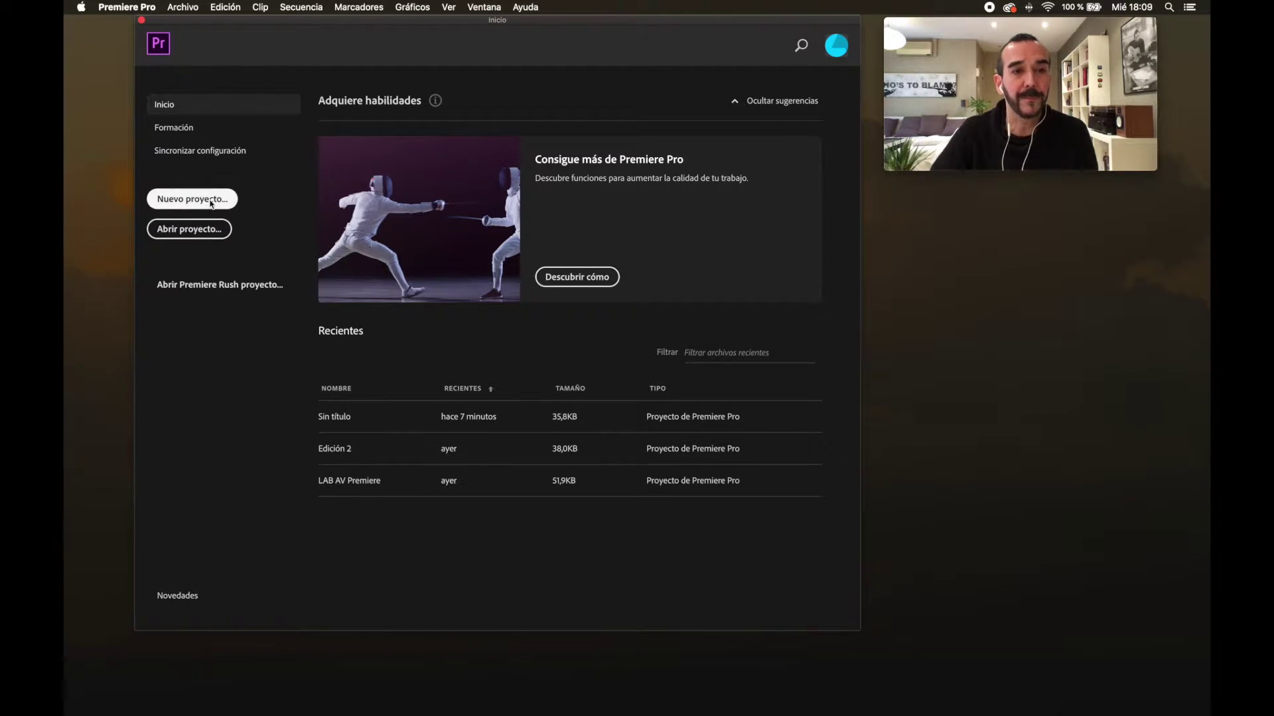
drag(479, 164, 451, 129)
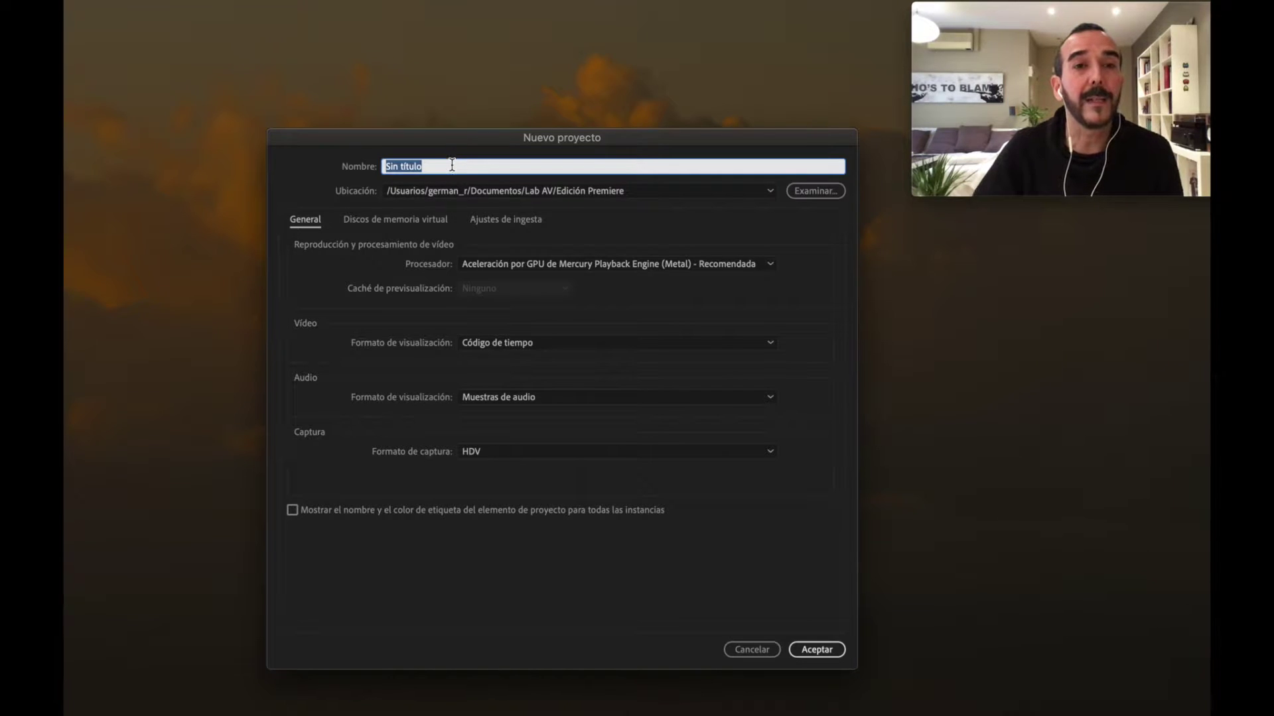
text(E)
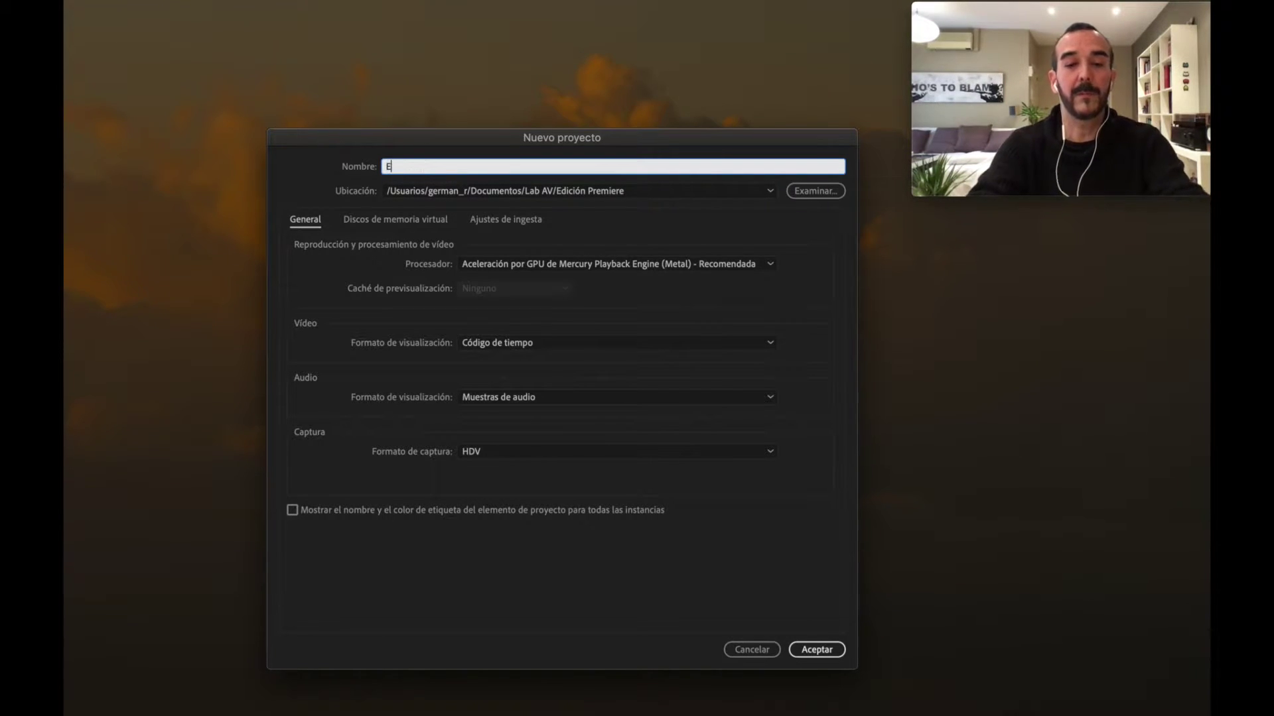
text(dición 4)
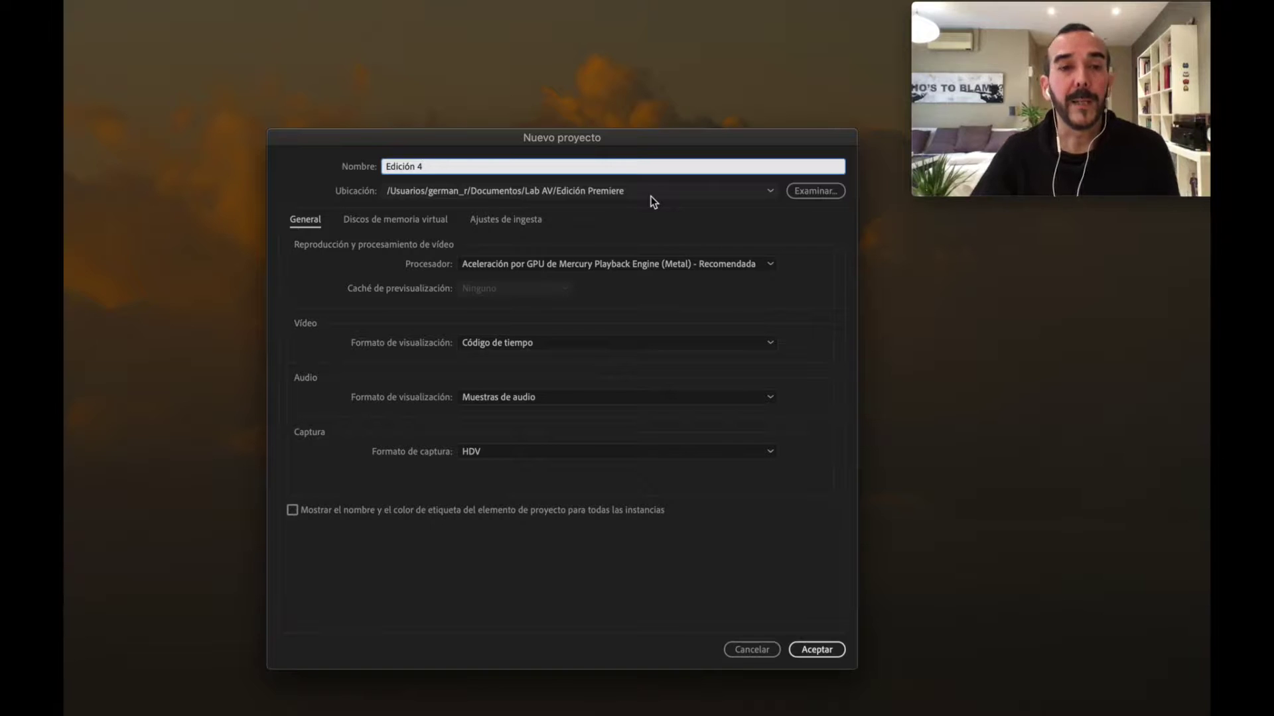
Choose the Edición Premiere folder as the new project's location
click(826, 194)
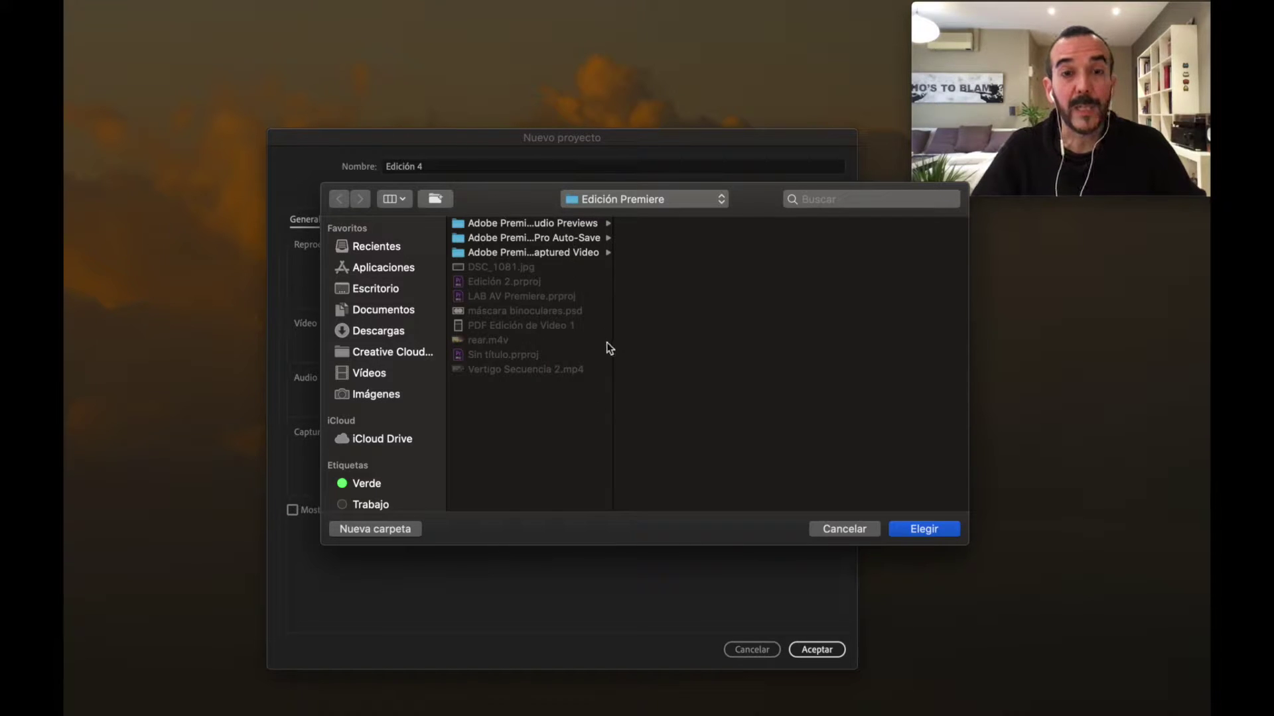
drag(611, 342, 832, 357)
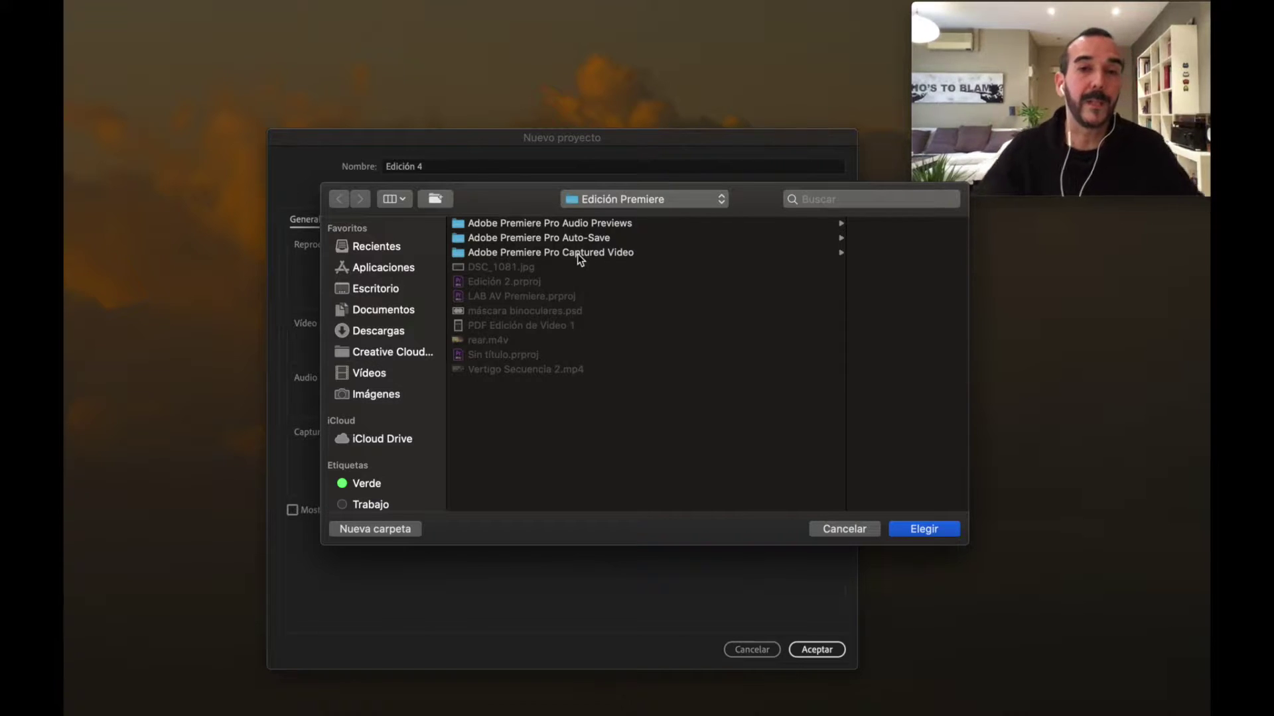
click(930, 531)
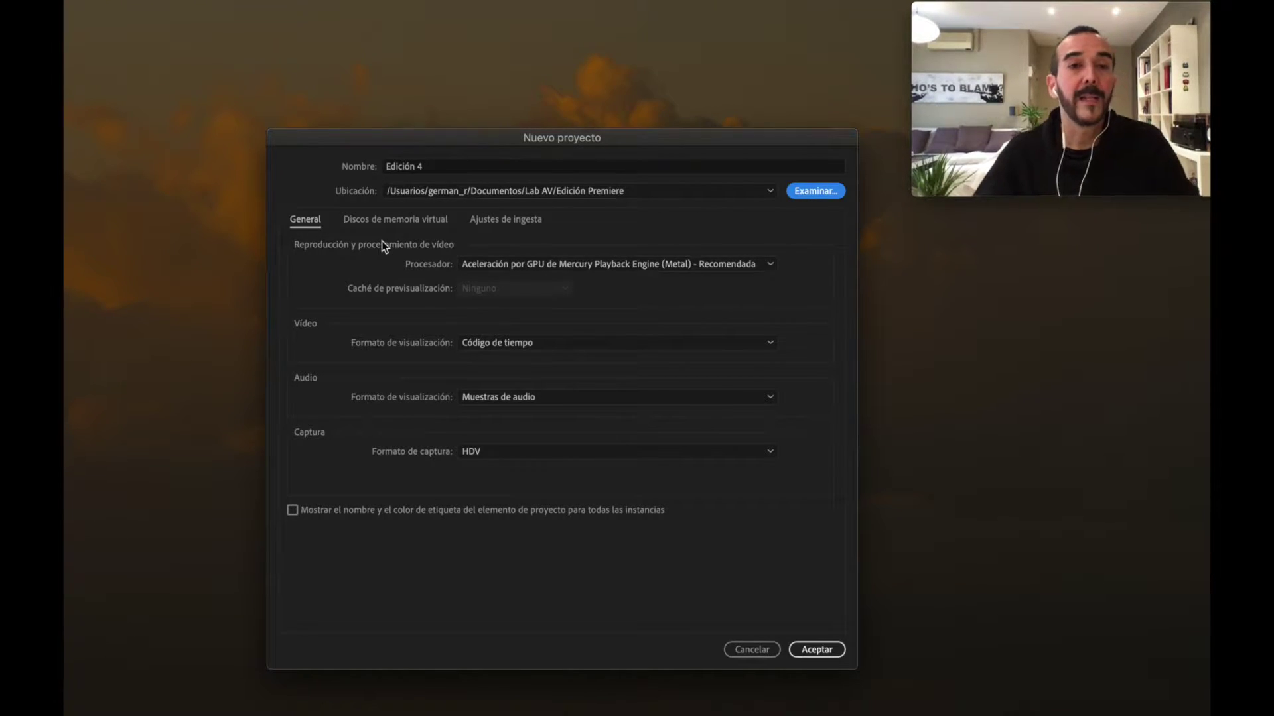
Review the video processor options and the scratch disk locations for the new project
click(771, 264)
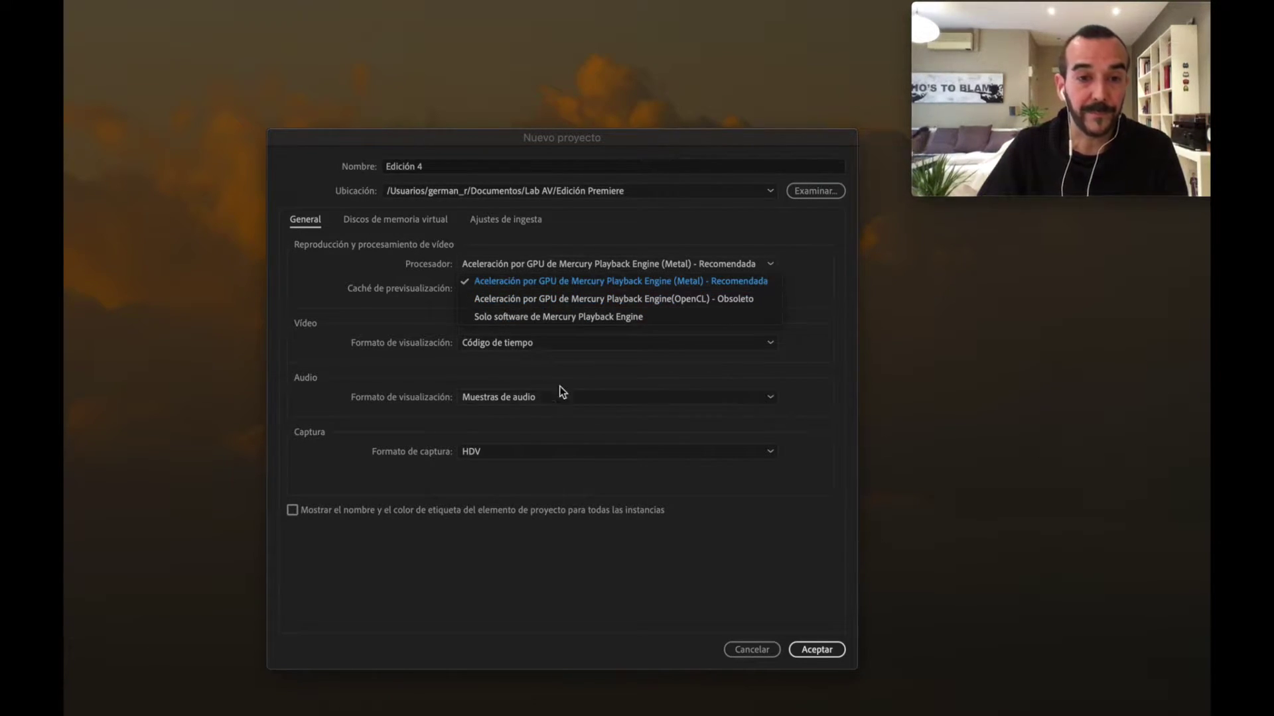
click(371, 307)
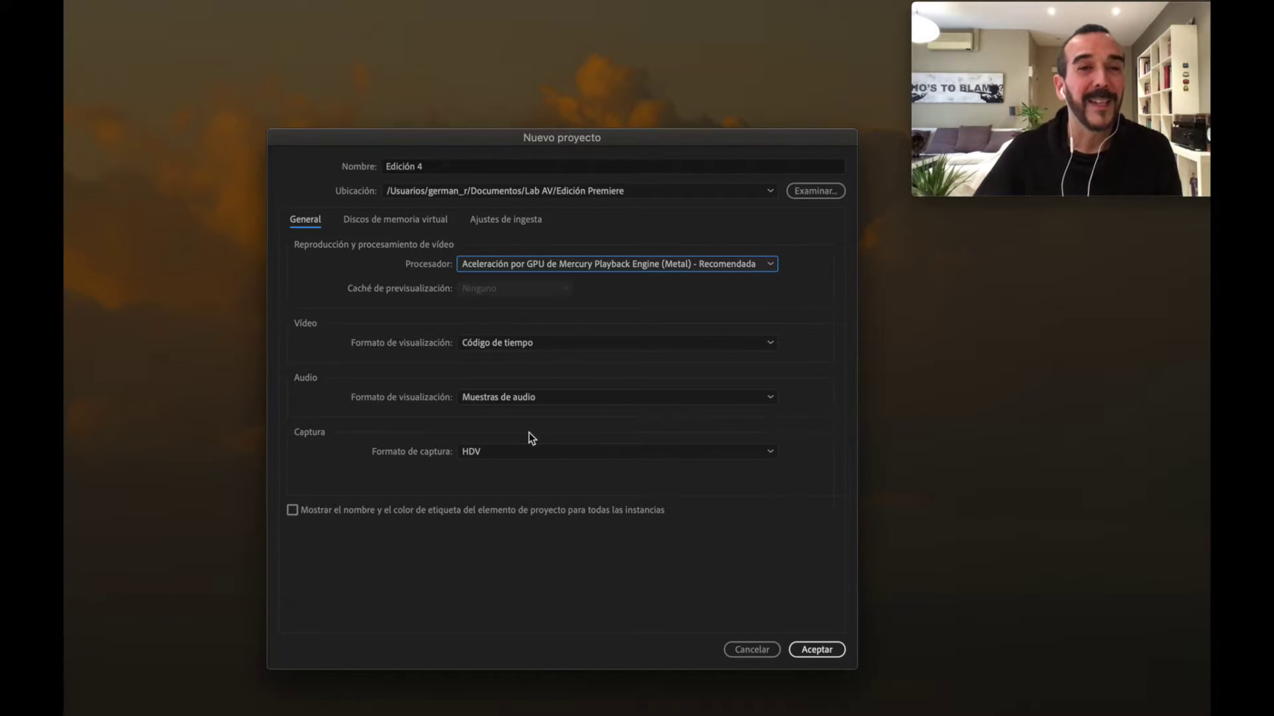
click(393, 221)
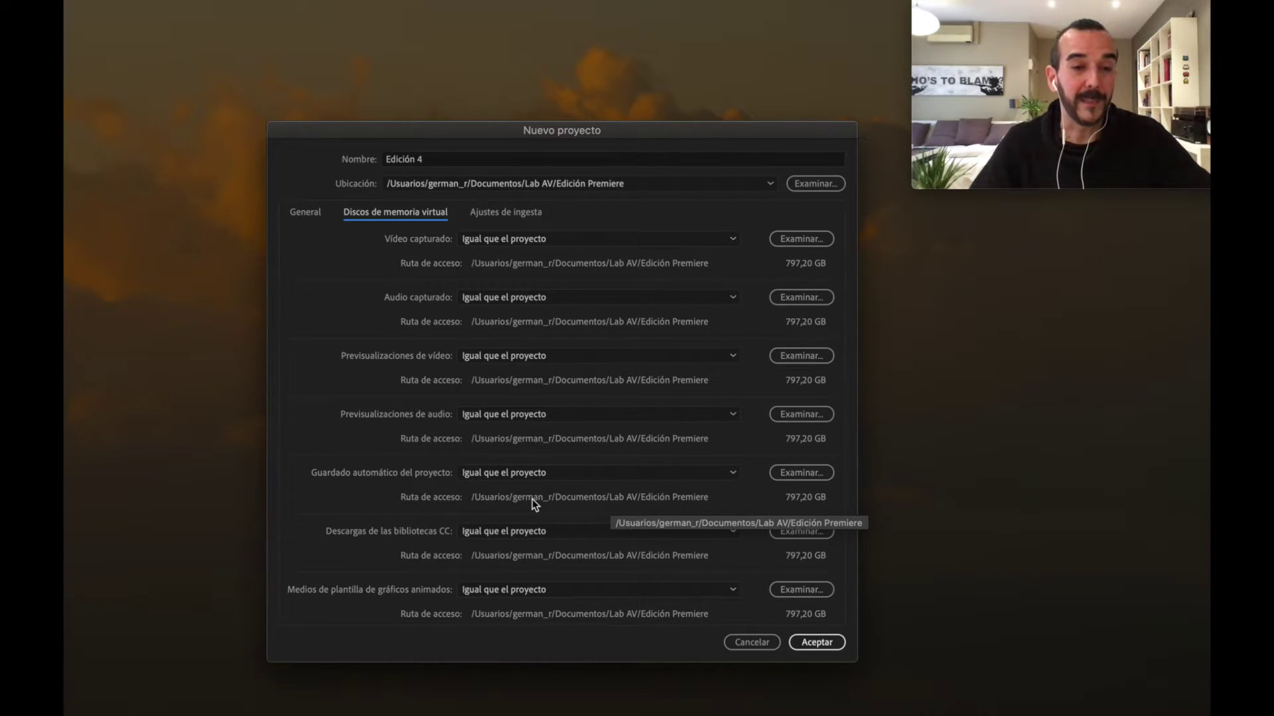
Try enabling ingest with the Crear proxys option and turn ingest off again
click(519, 211)
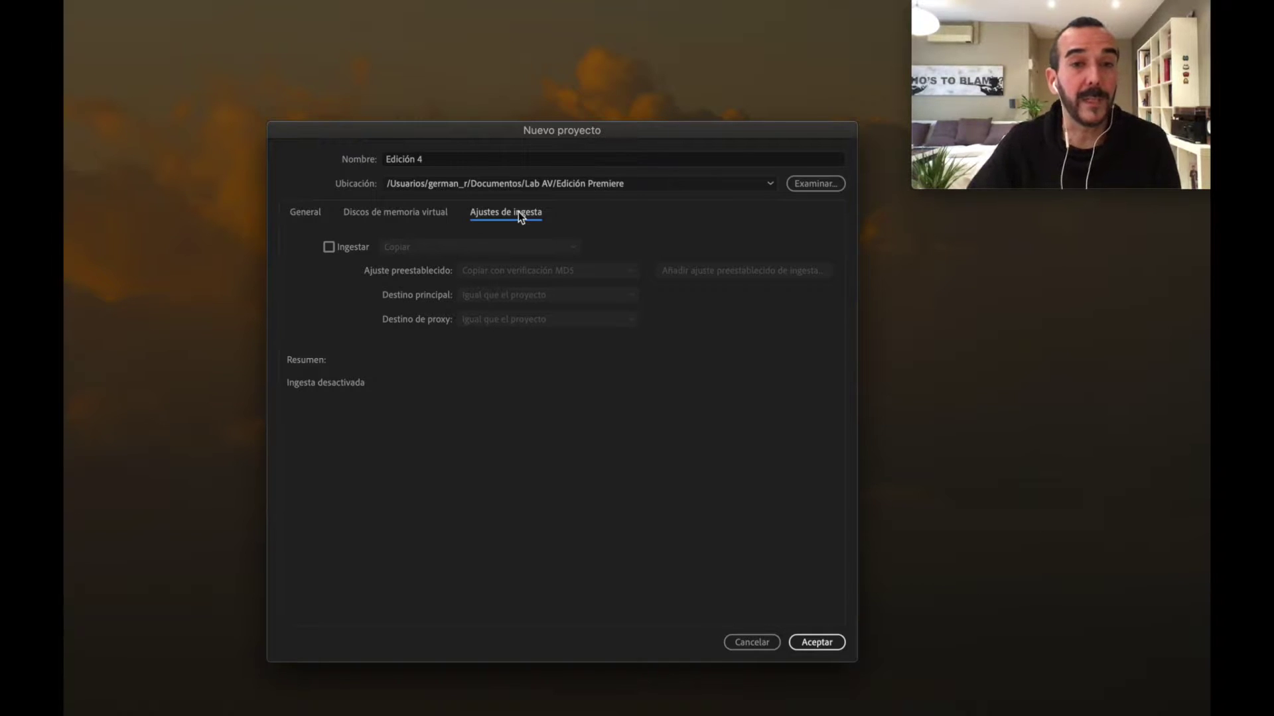
click(330, 248)
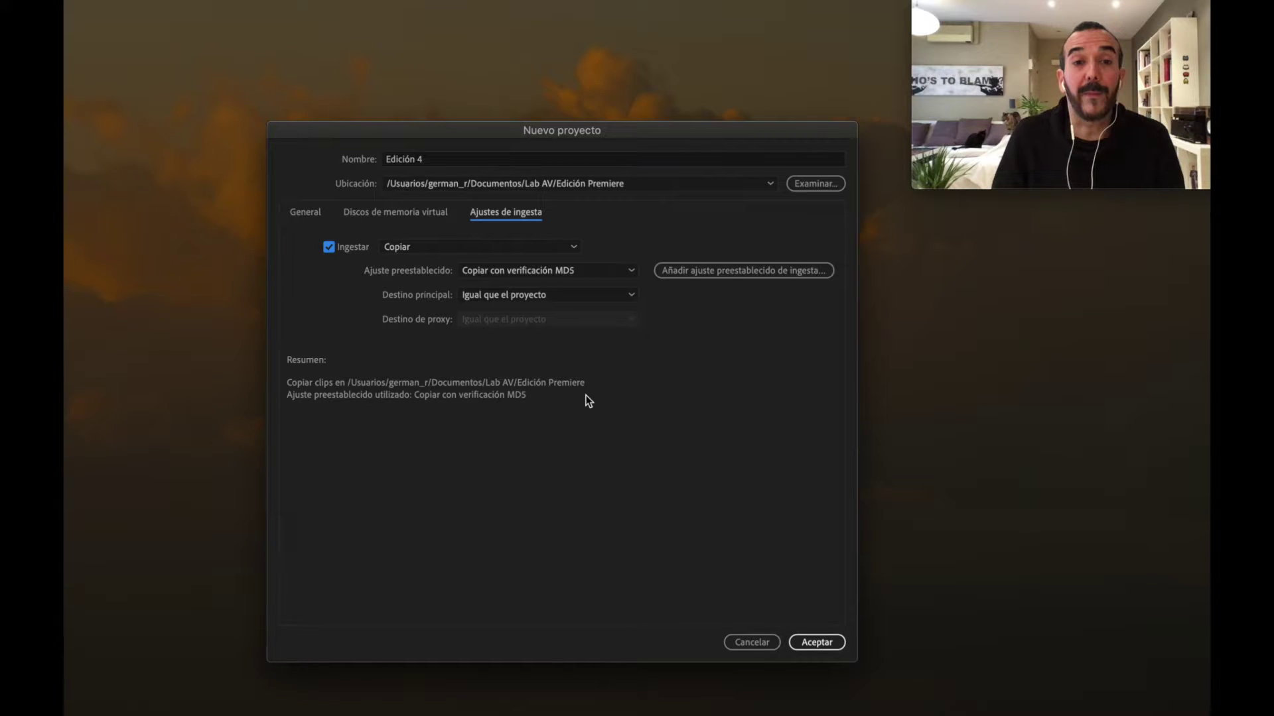
click(535, 250)
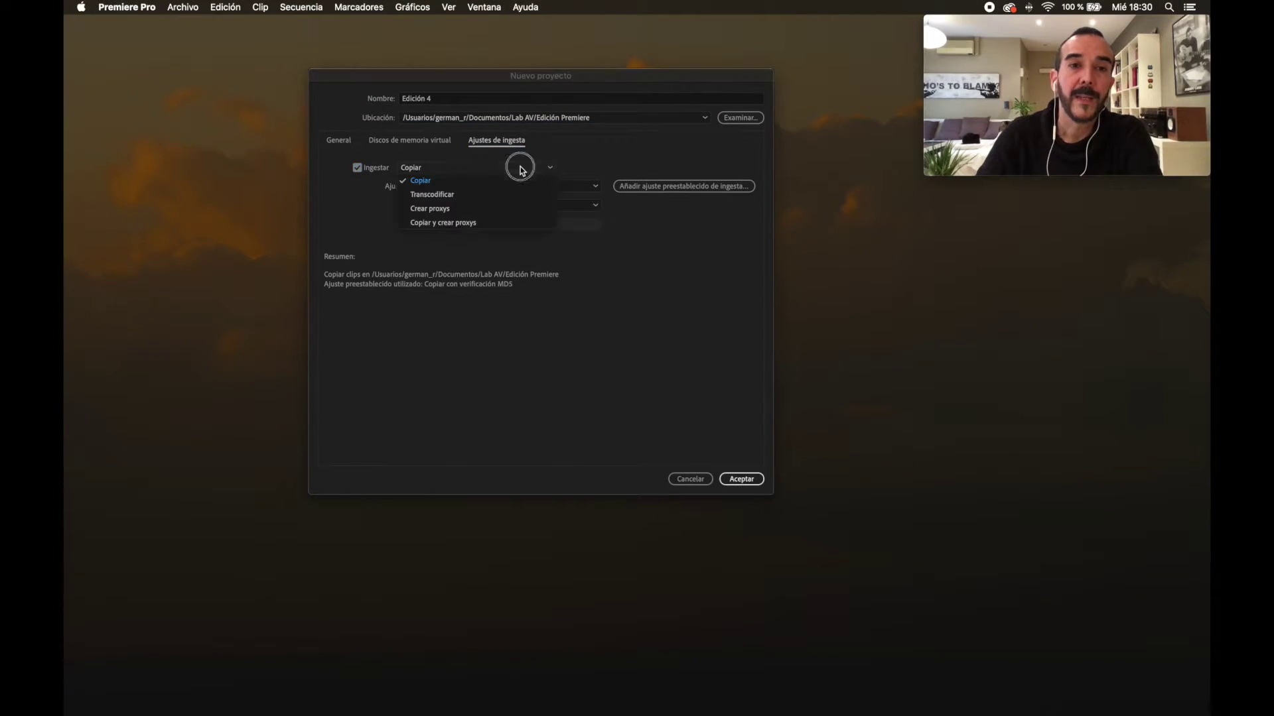
click(495, 206)
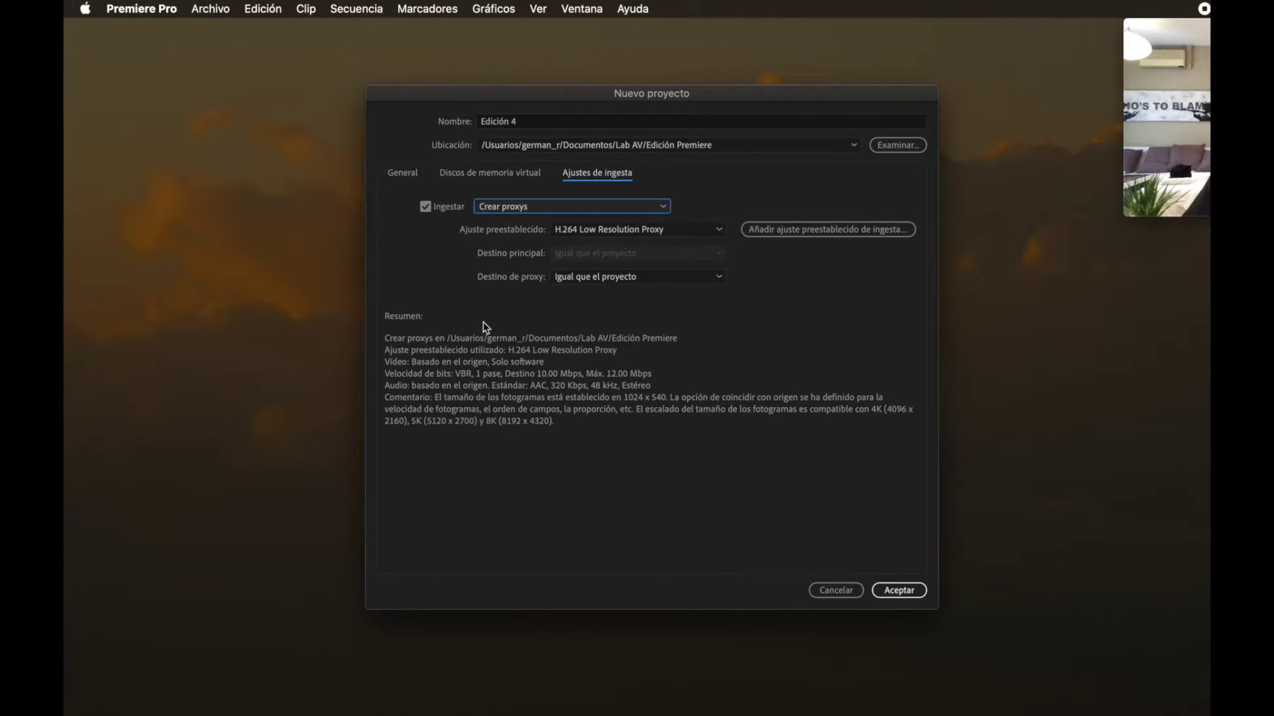
click(441, 212)
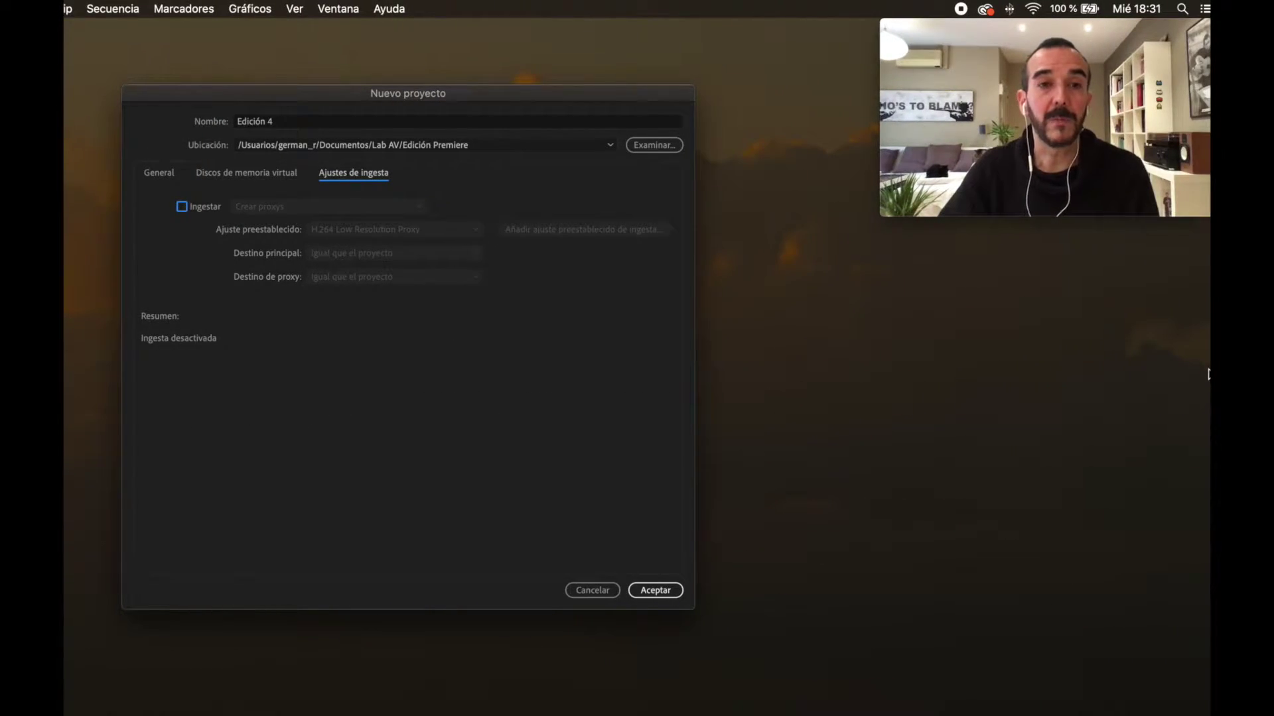
Recheck the scratch disk and general settings and create the project, overwriting the existing project of the same name
drag(619, 90, 768, 90)
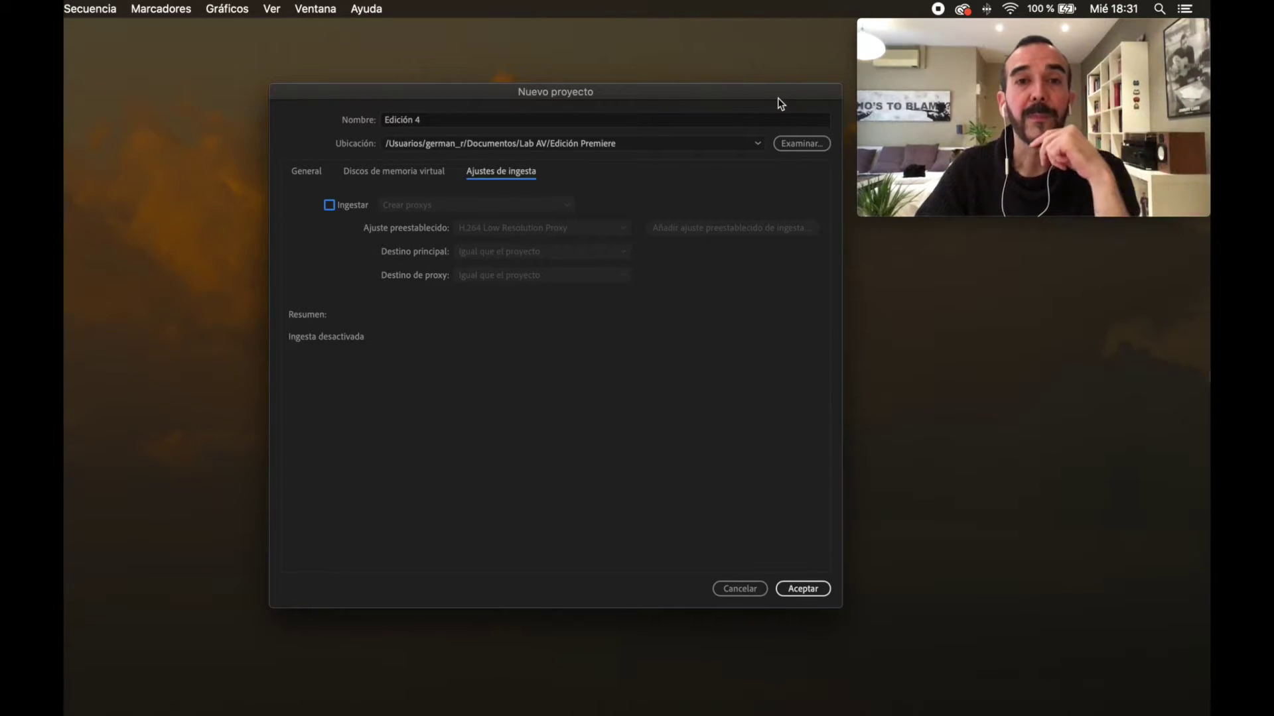
click(406, 170)
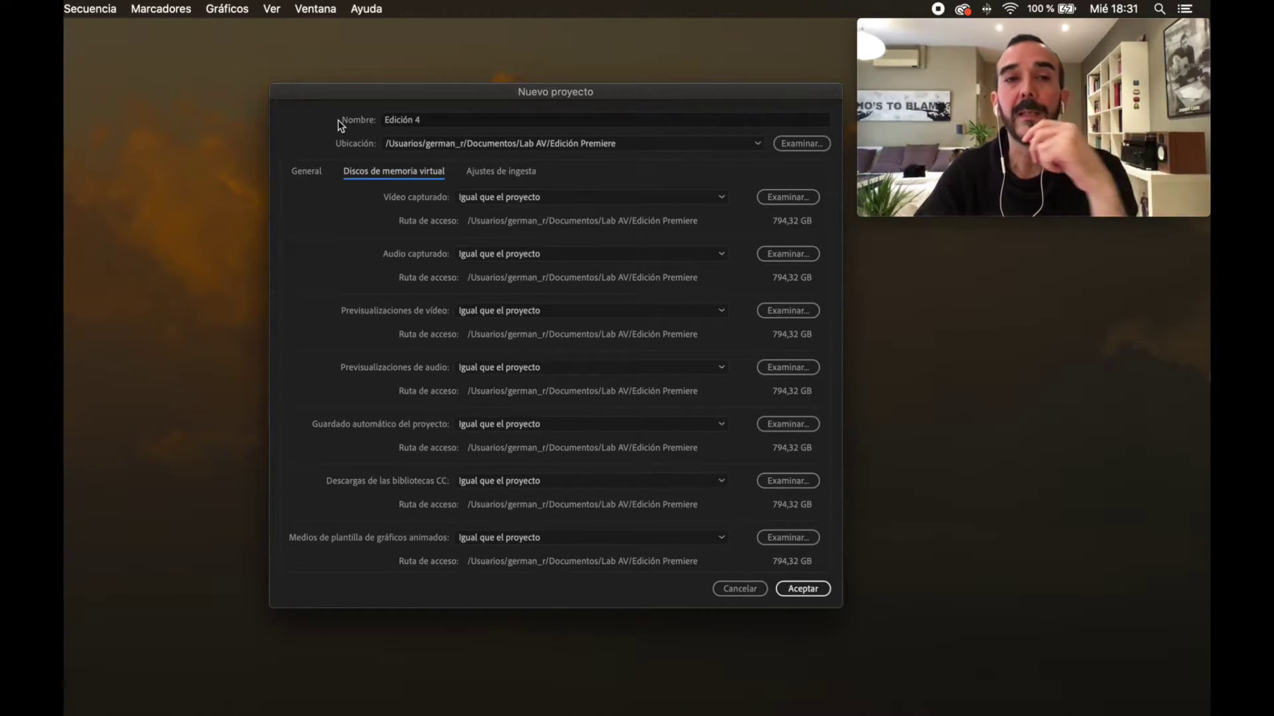
click(310, 173)
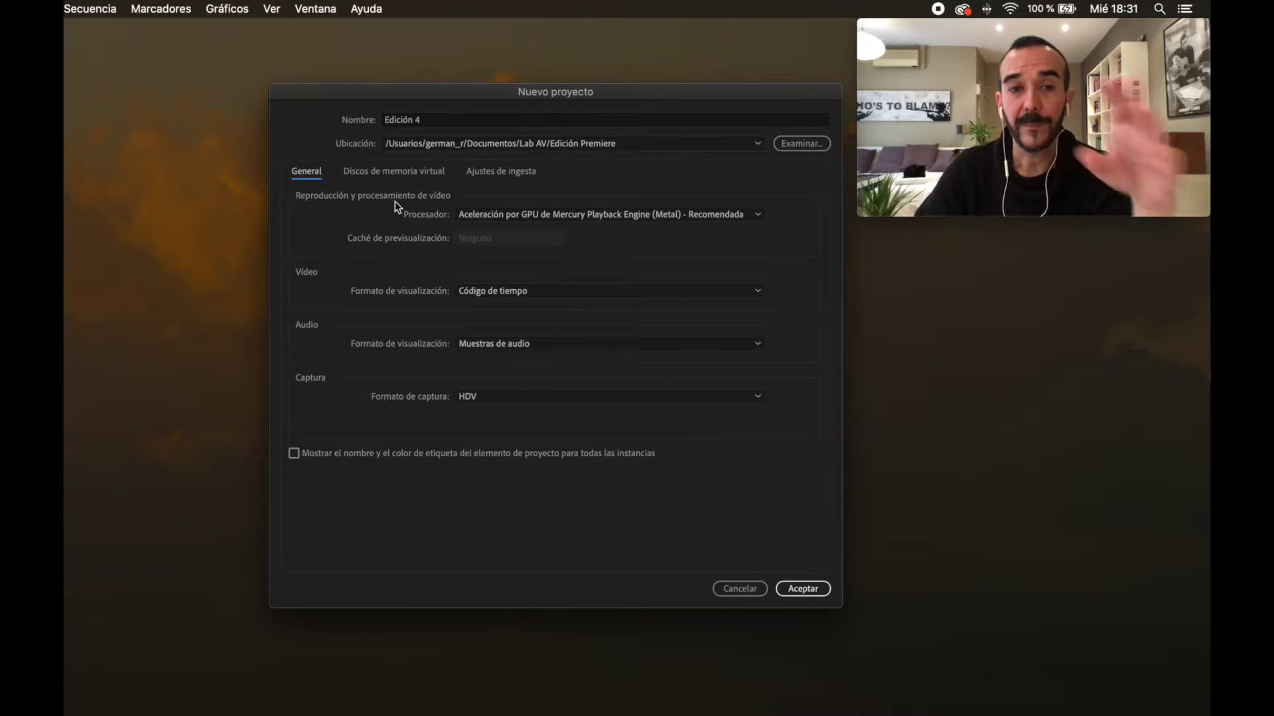
click(762, 214)
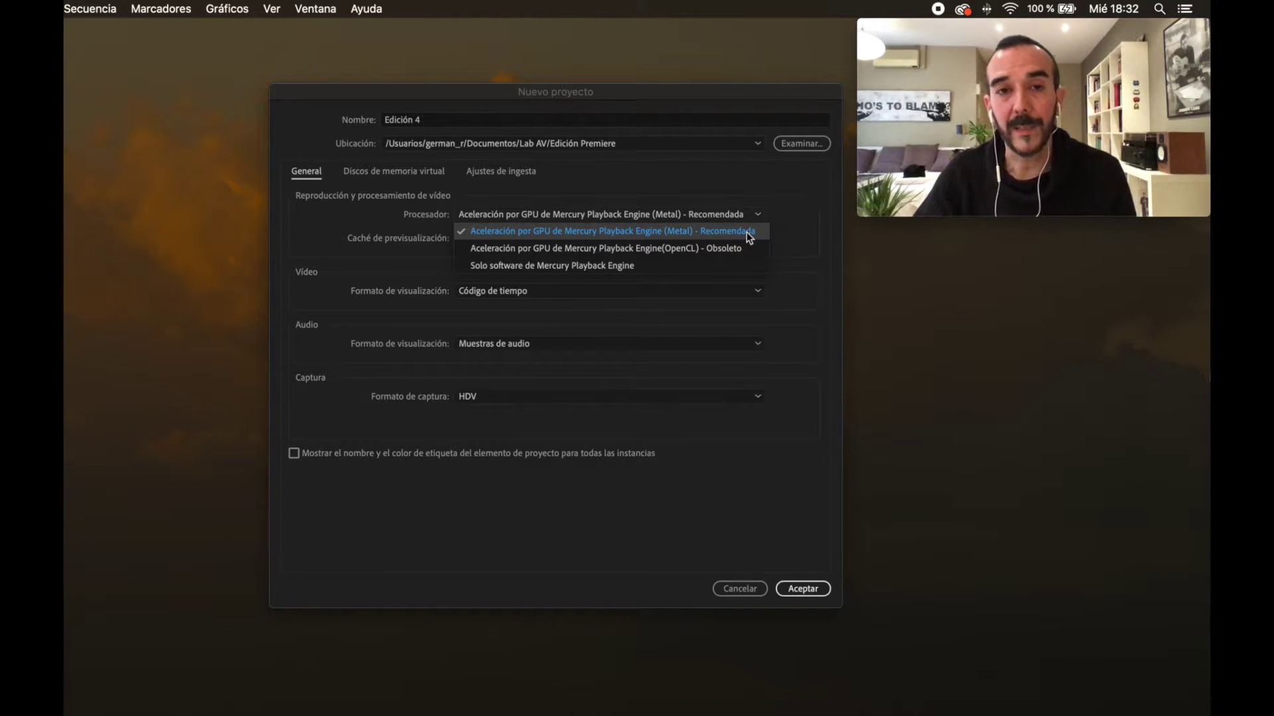
click(809, 587)
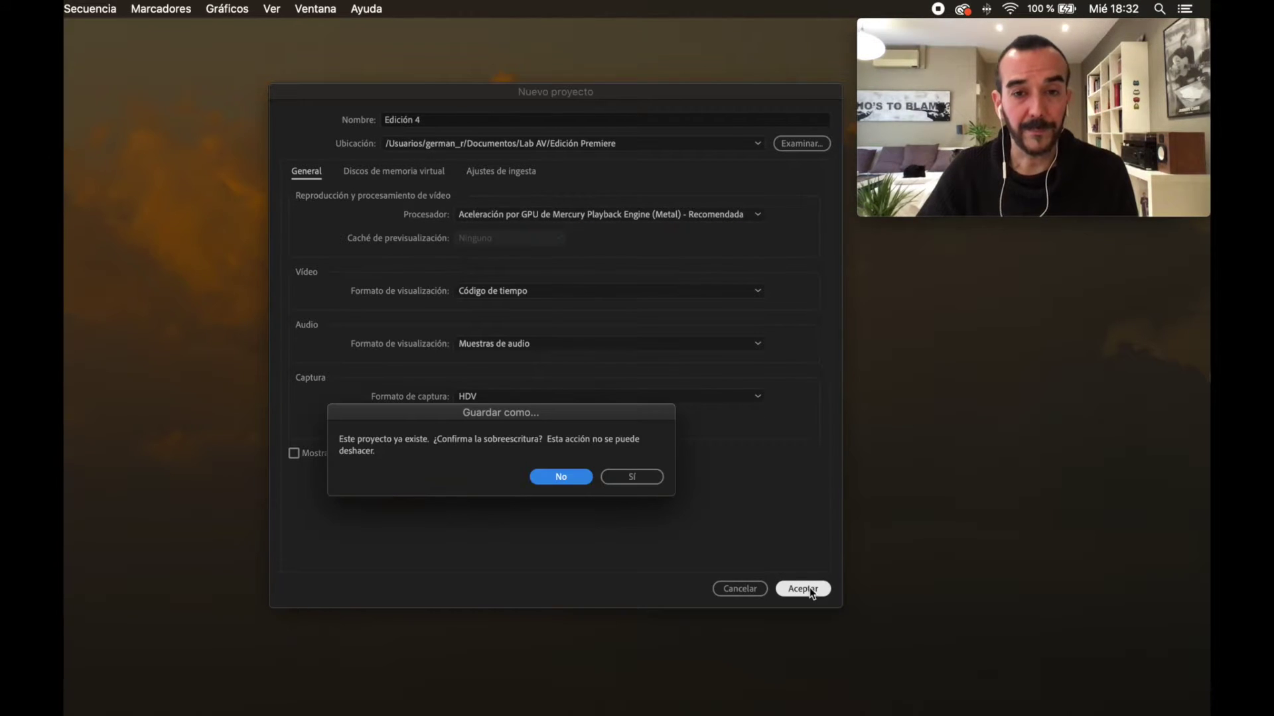
click(635, 478)
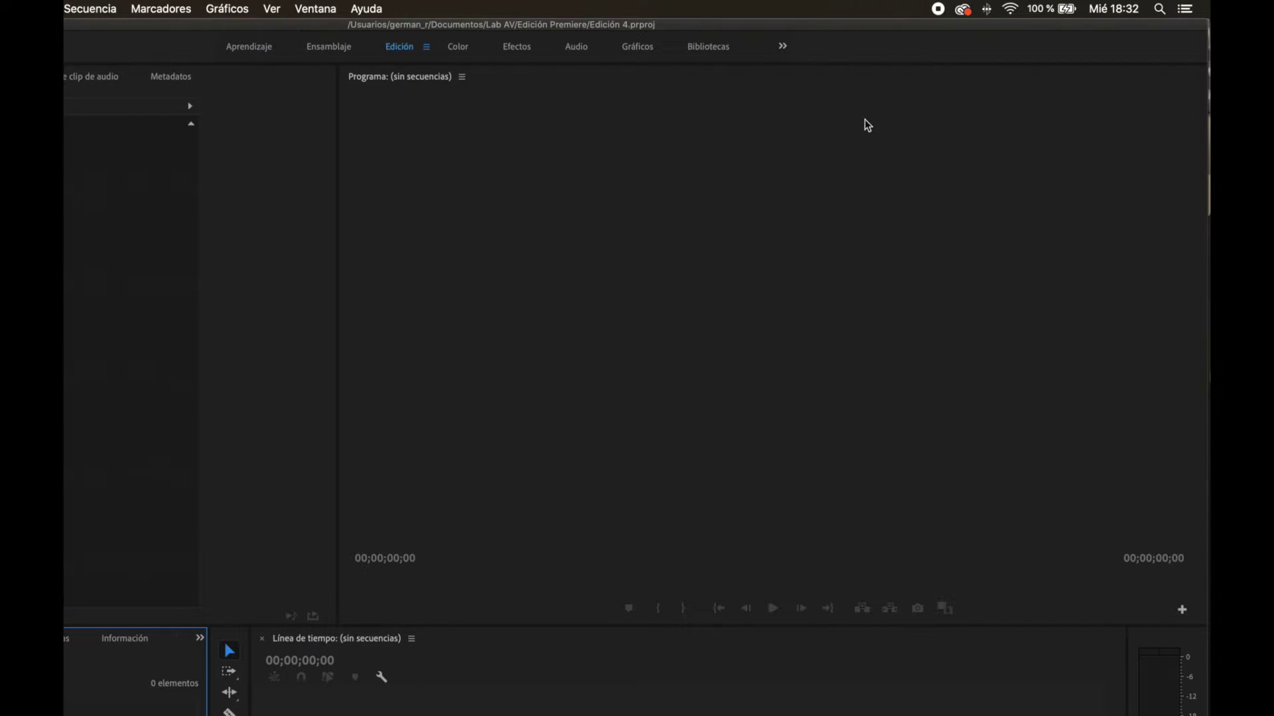
Switch to QuickTime Player and try bringing all its windows to the front over Premiere Pro
click(1162, 54)
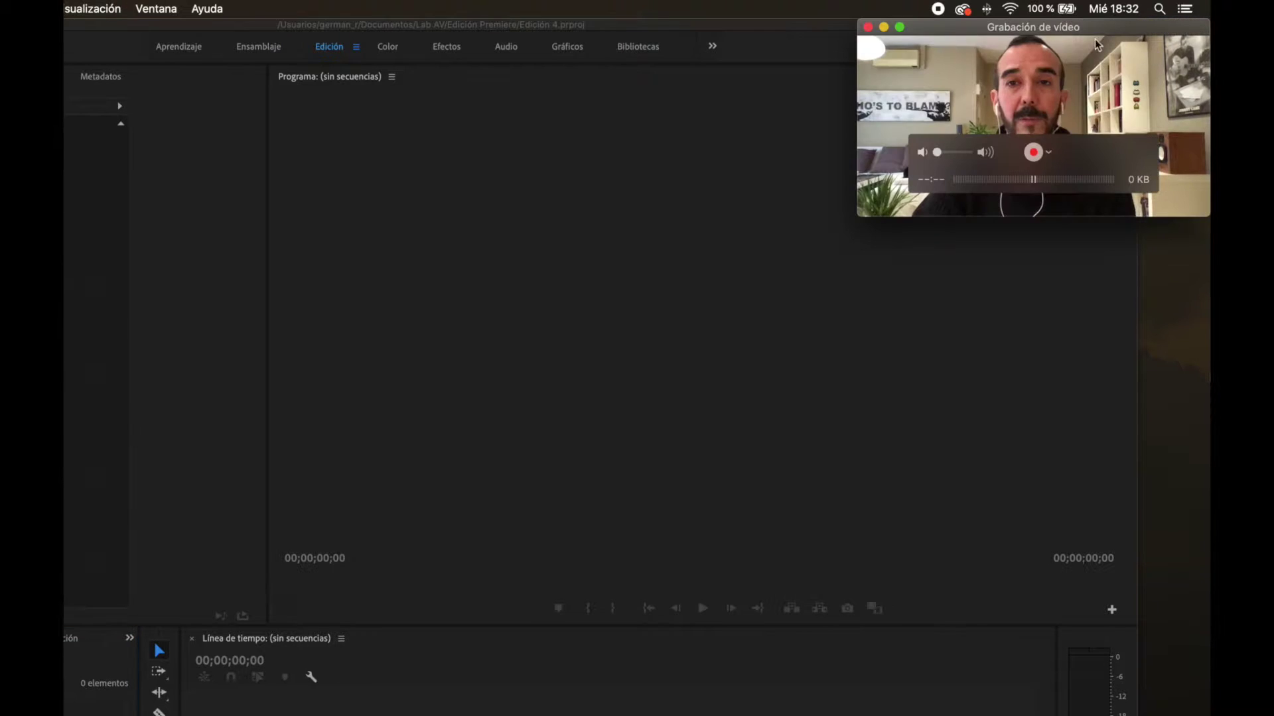
drag(736, 25, 790, 20)
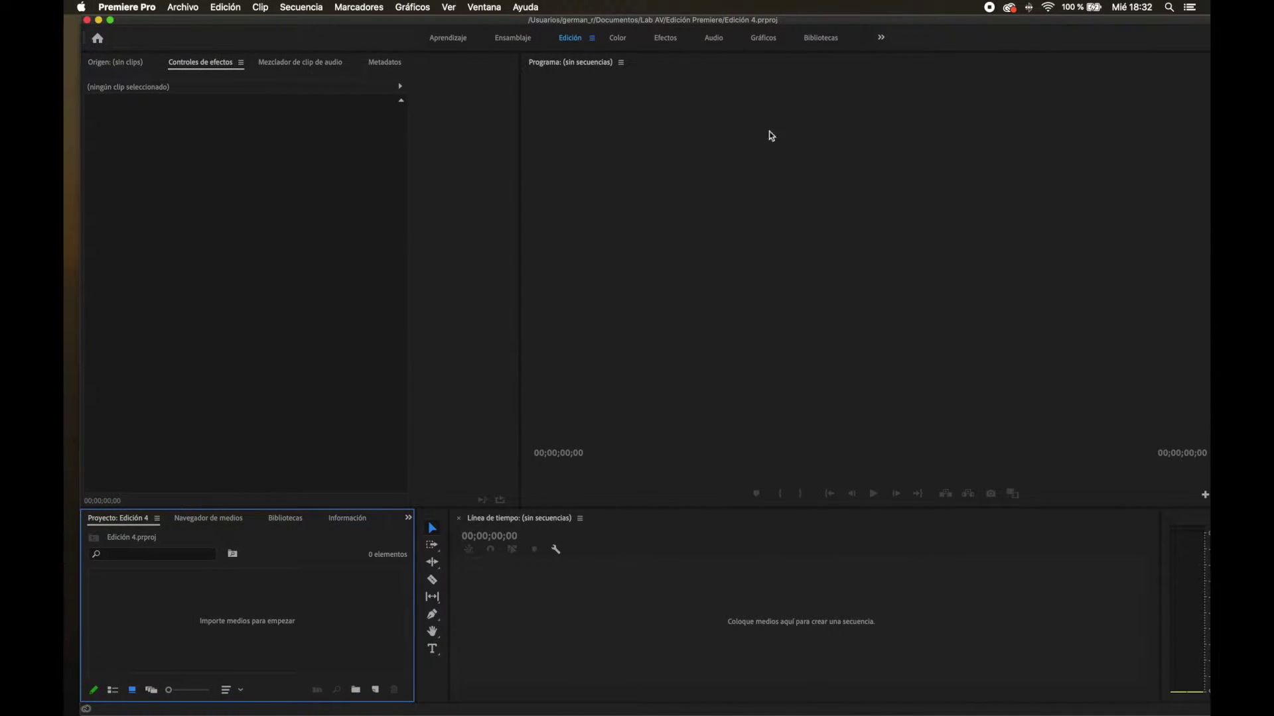
mouse_move(788, 710)
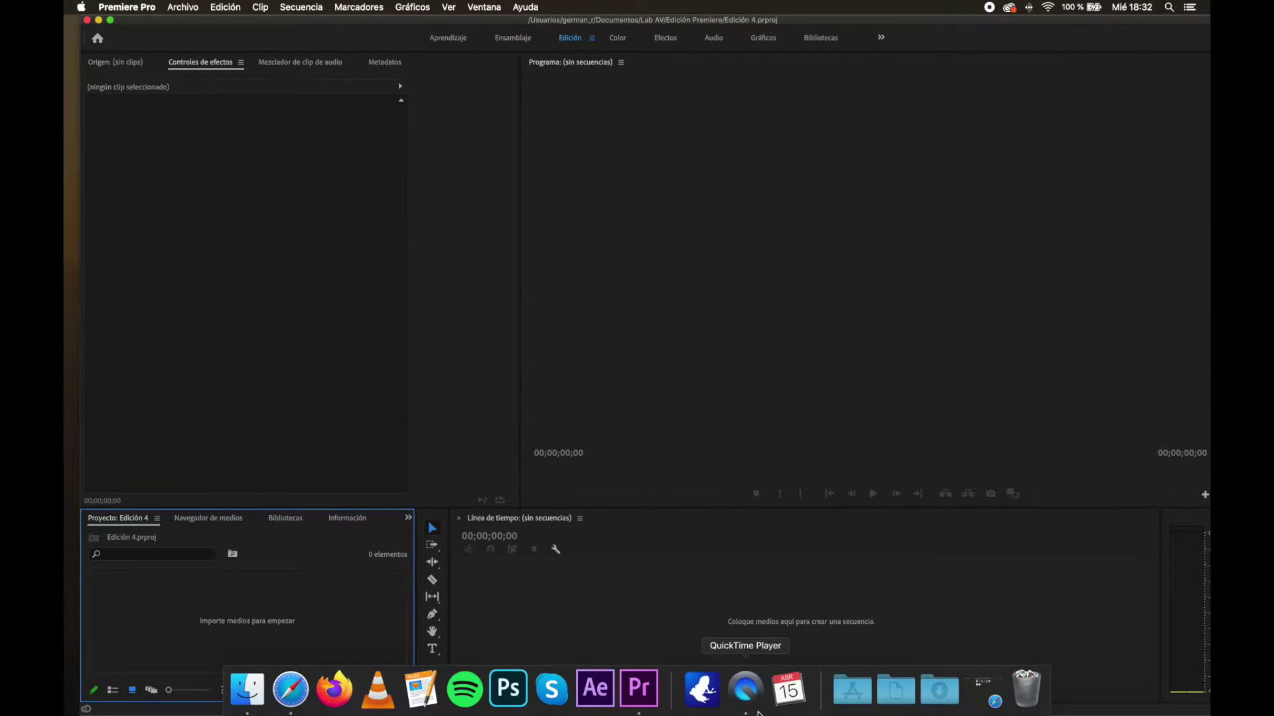
click(746, 706)
click(292, 8)
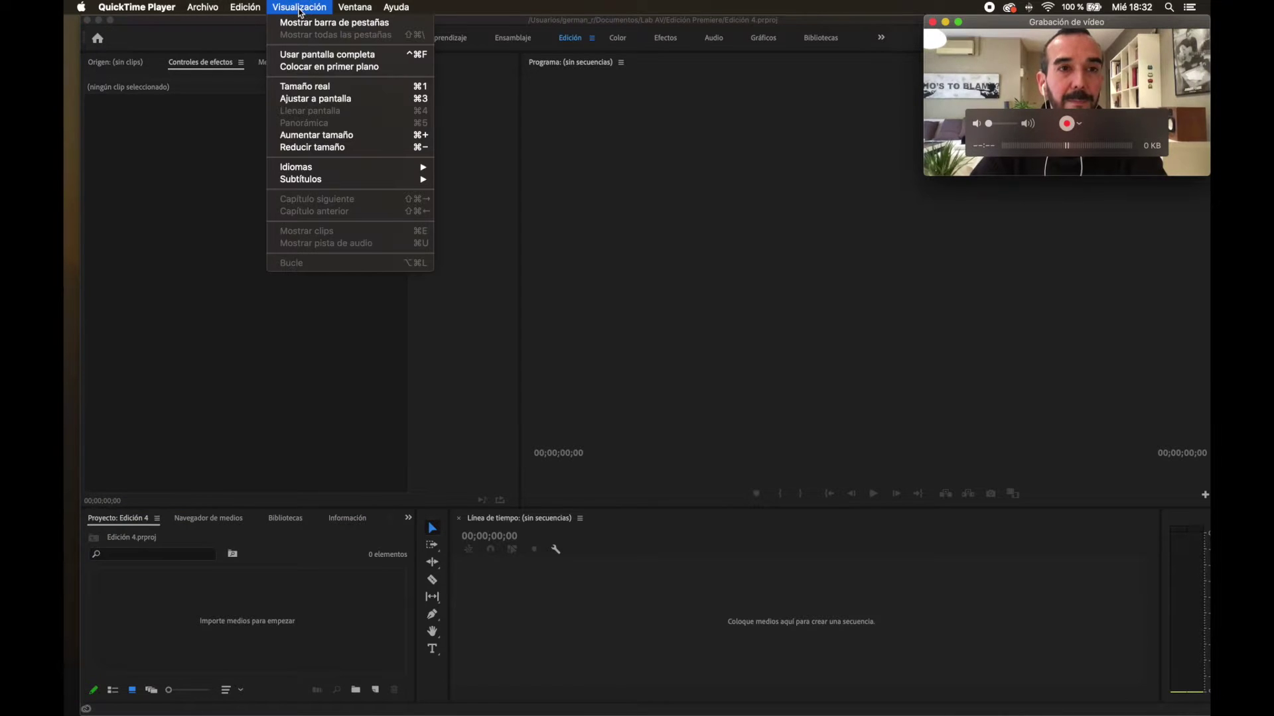
mouse_move(243, 9)
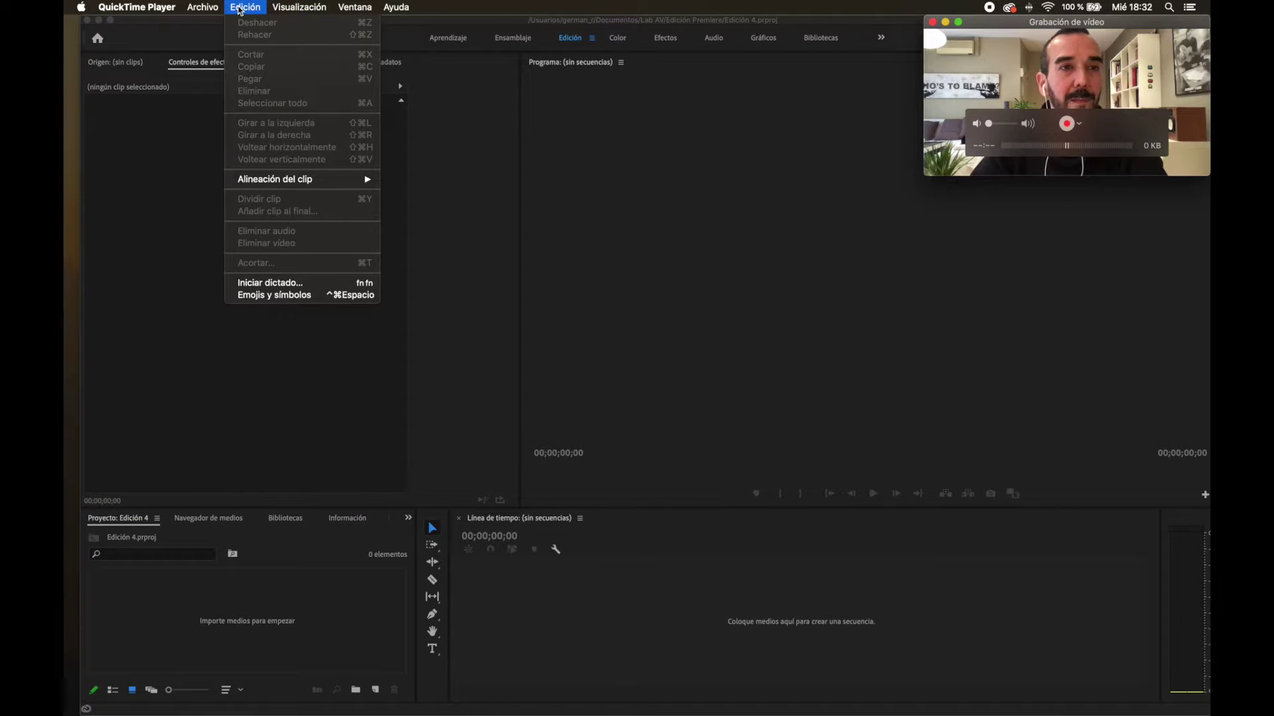
mouse_move(294, 4)
mouse_move(351, 7)
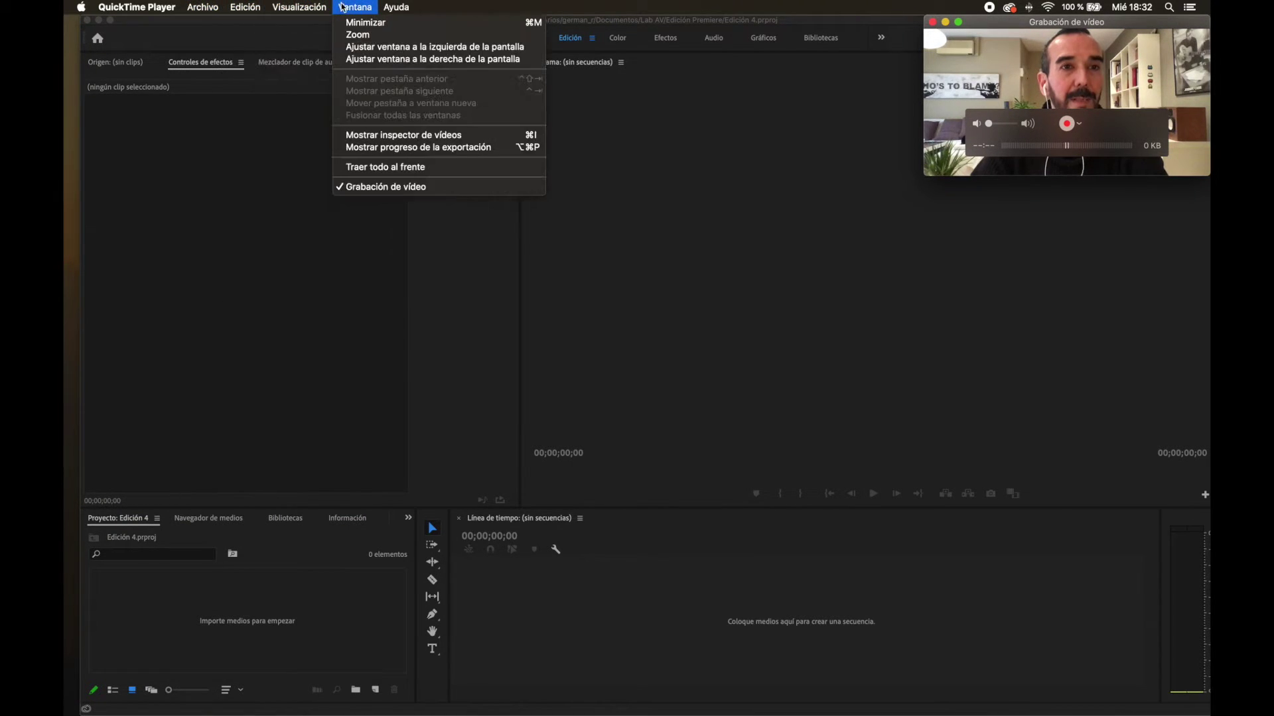
click(400, 168)
Move the Premiere Pro window down to uncover the QuickTime webcam window and set that window to stay in the foreground
mouse_move(542, 23)
mouse_down()
mouse_move(411, 145)
mouse_move(560, 41)
mouse_up()
drag(302, 42, 216, 90)
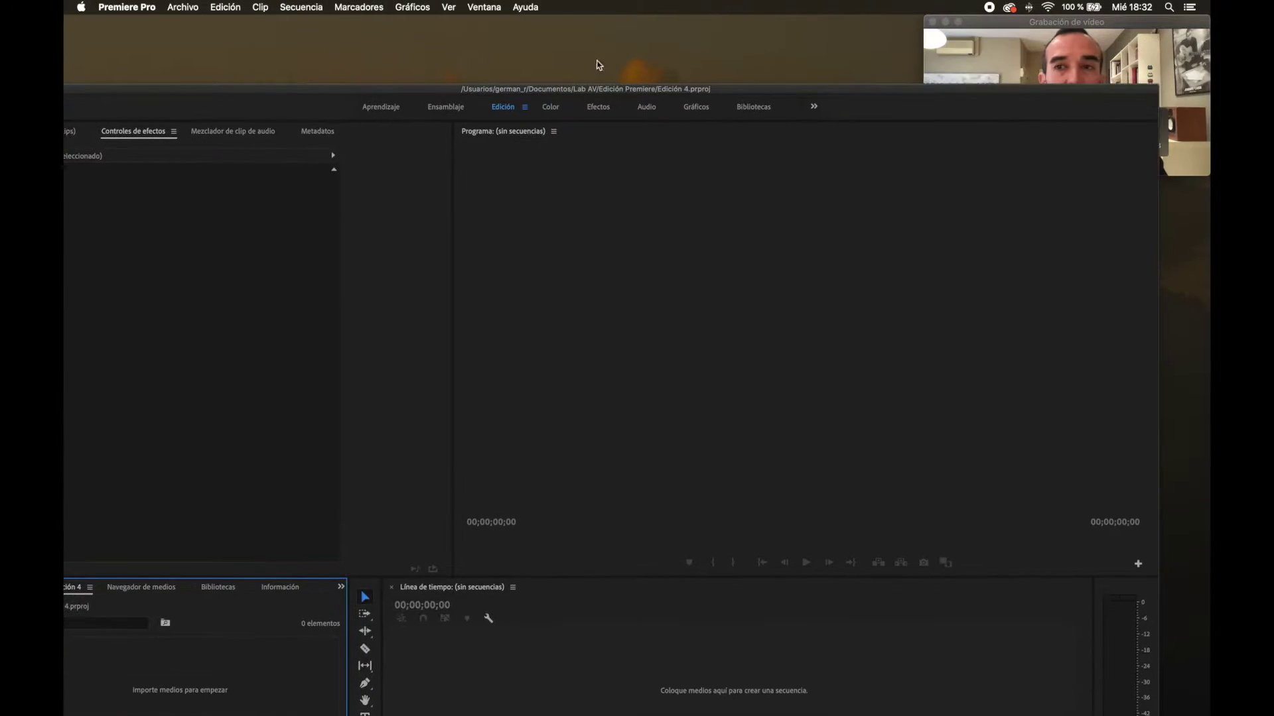
click(982, 36)
click(209, 9)
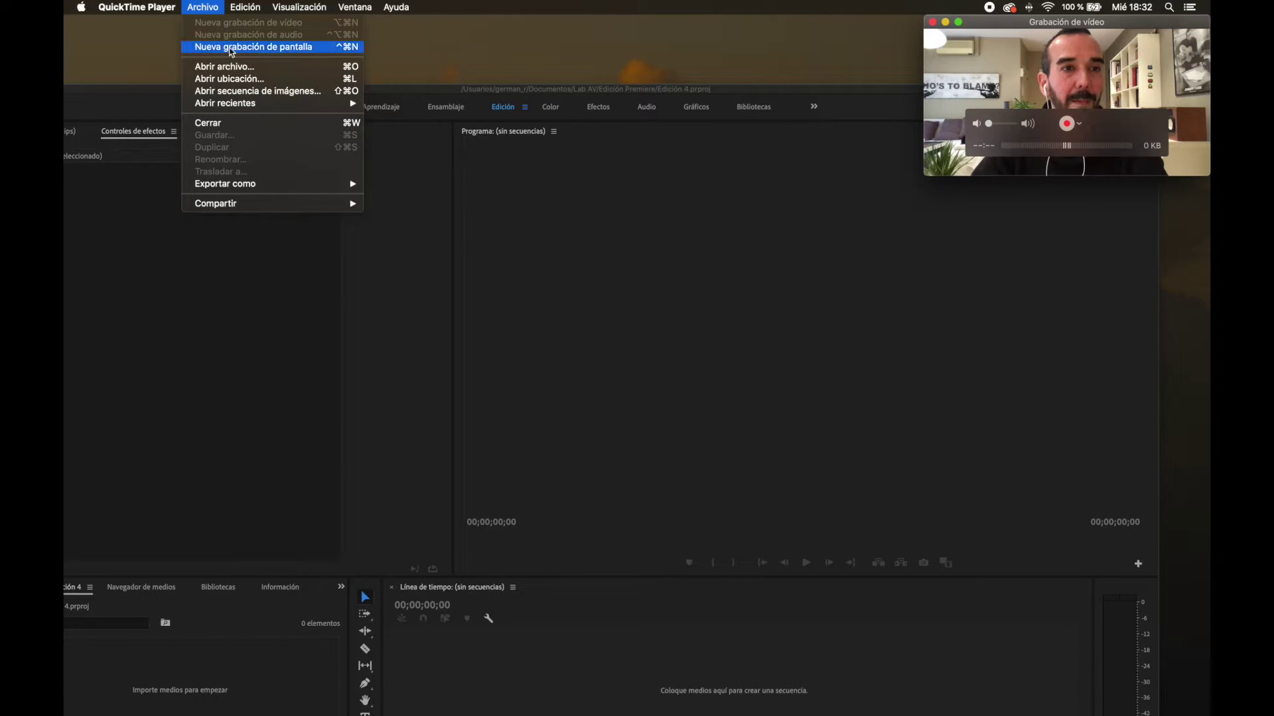
mouse_move(295, 9)
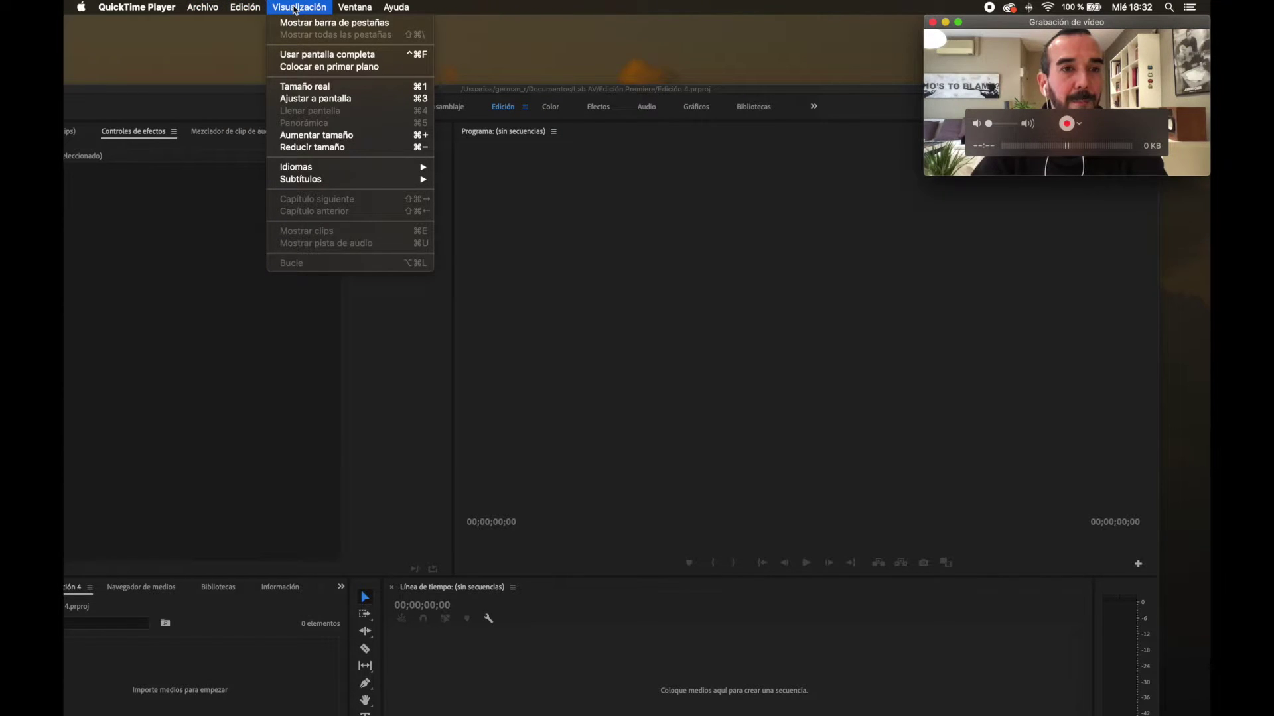
click(325, 67)
Switch to Premiere Pro and reposition and resize its window to fit the screen below the menu bar
drag(563, 91, 555, 5)
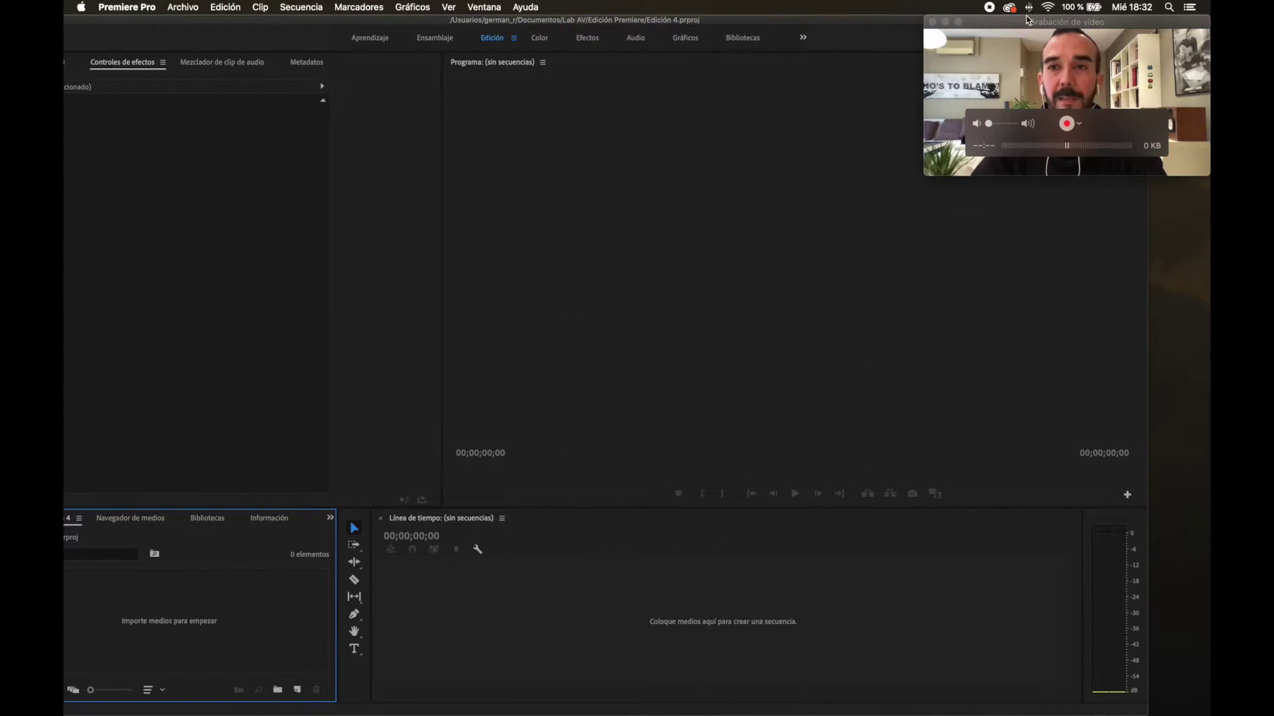
drag(438, 20, 503, 8)
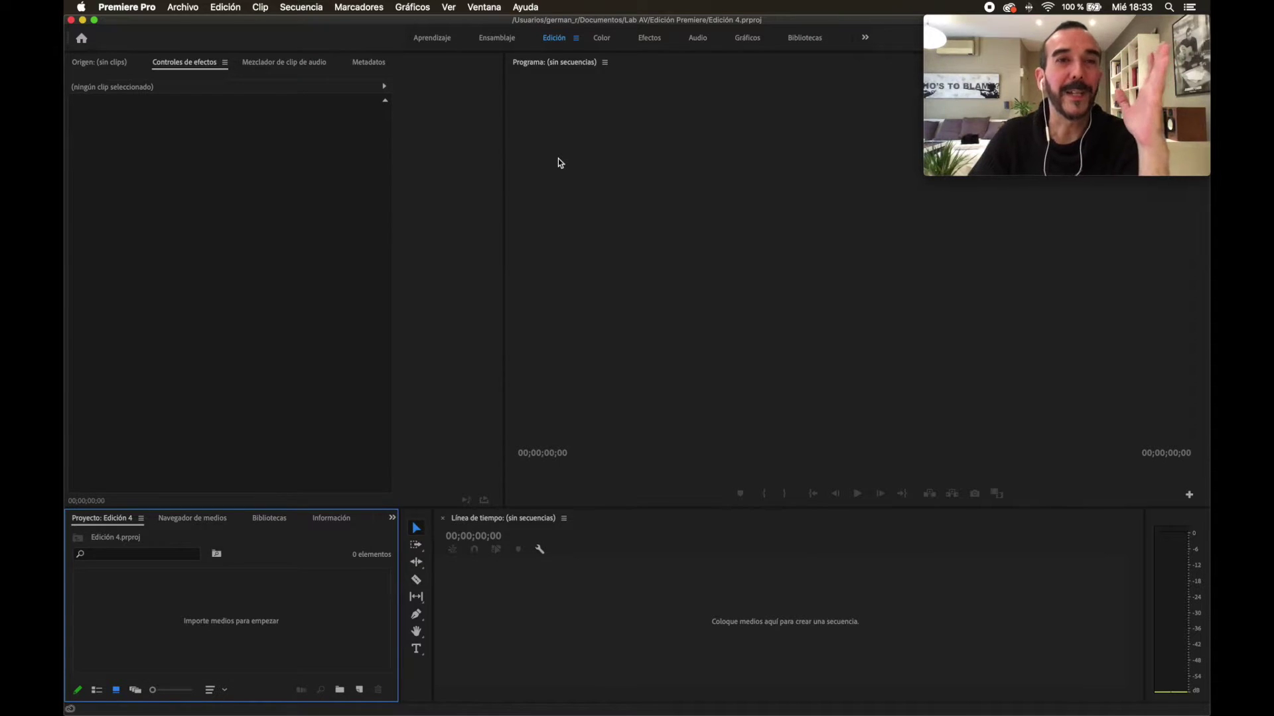
drag(272, 20, 275, 20)
drag(67, 15, 139, 10)
drag(1071, 650, 1187, 715)
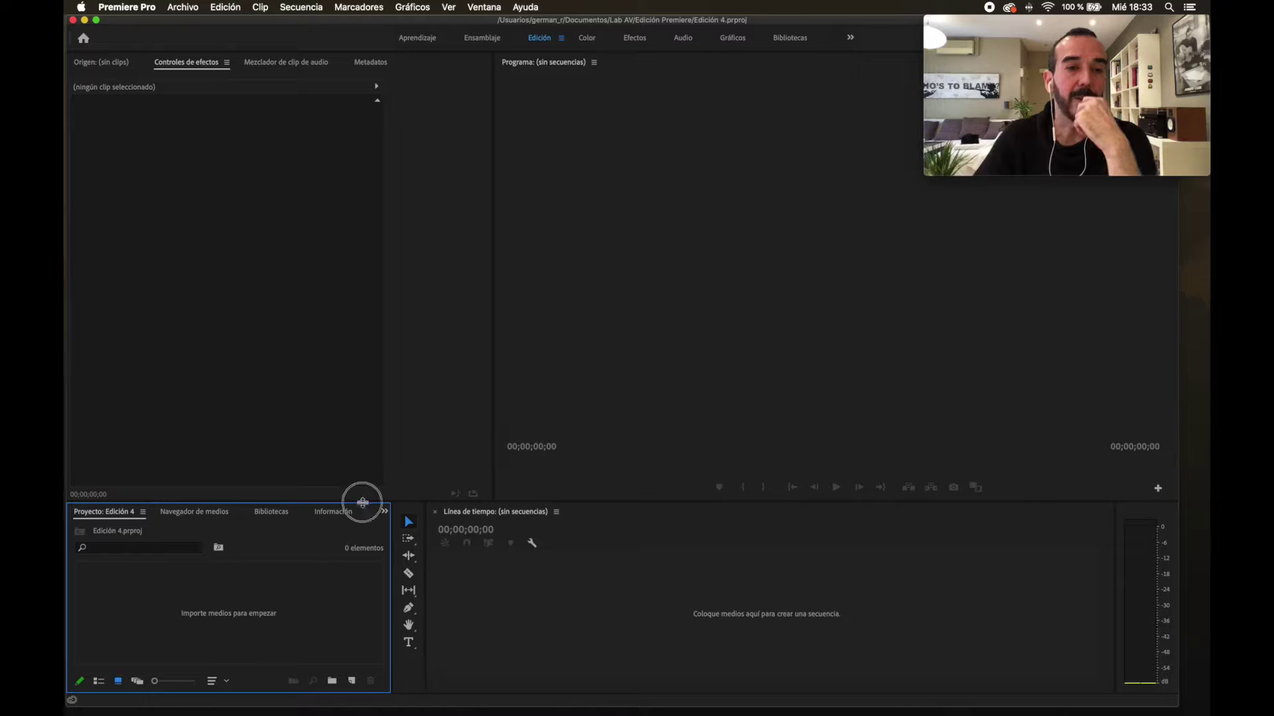
Extend the Project and Timeline panels upward and look over the available project settings categories
drag(354, 502, 359, 432)
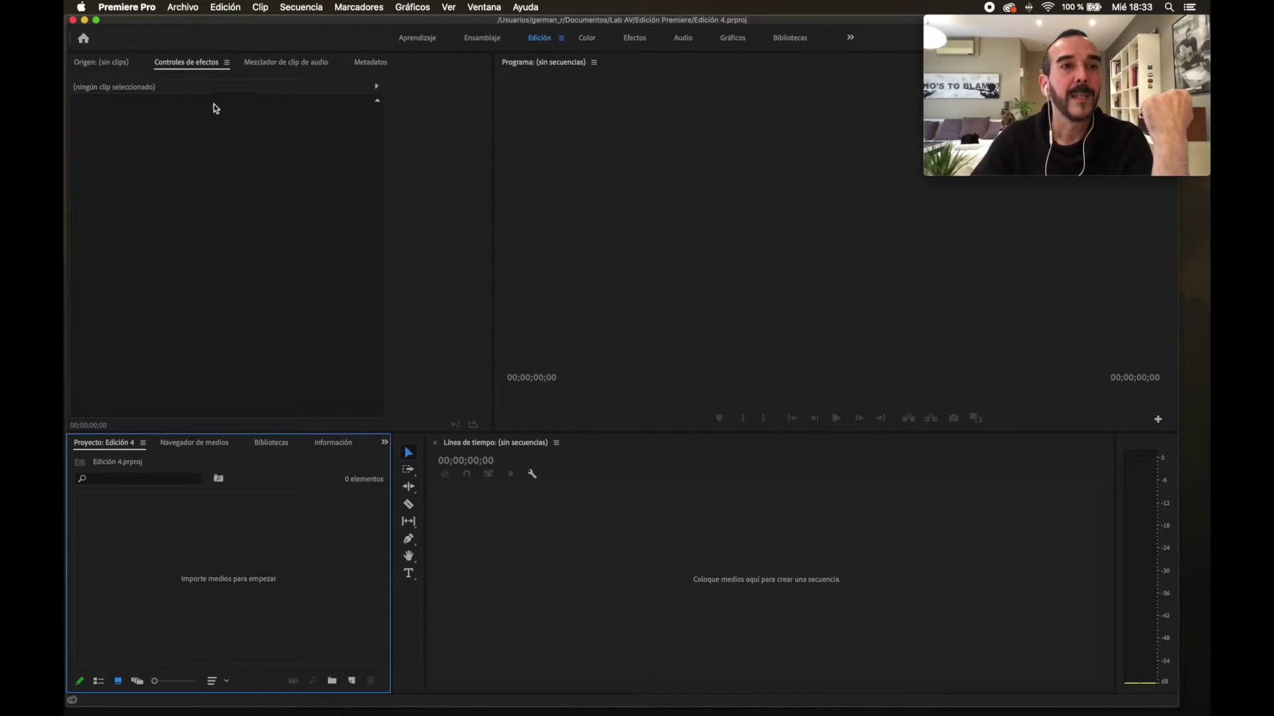
click(183, 8)
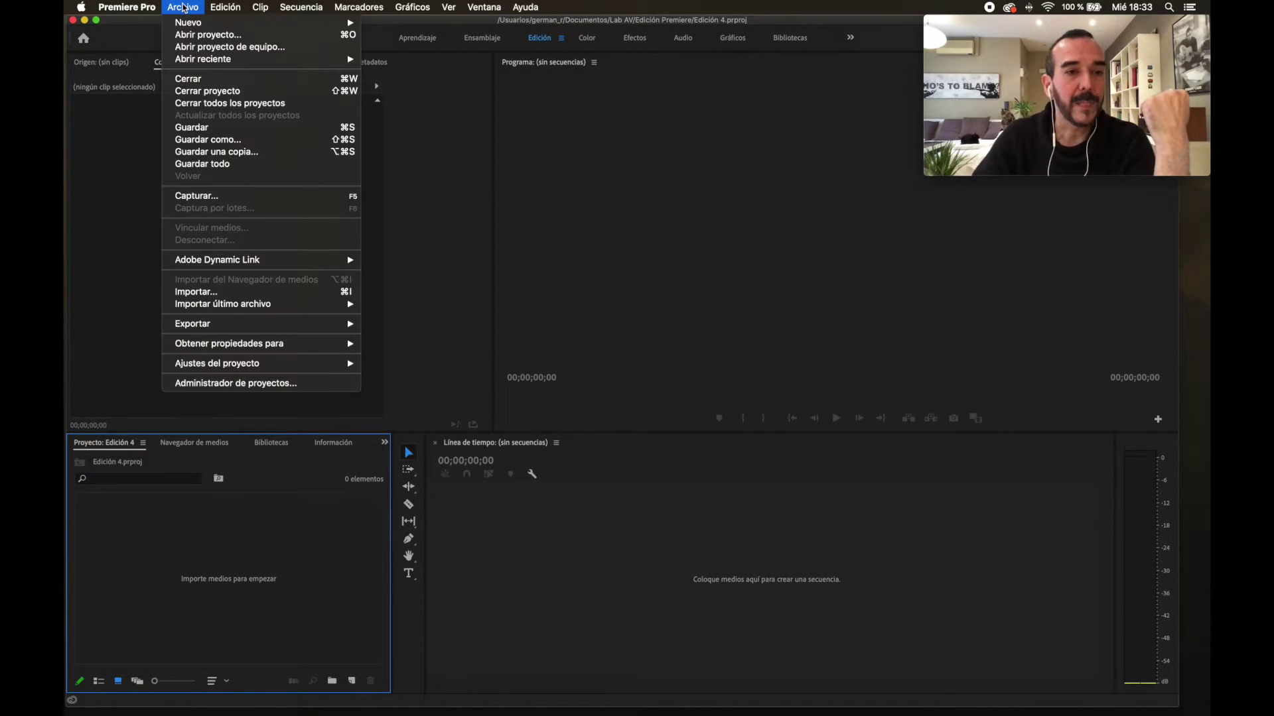
mouse_move(300, 366)
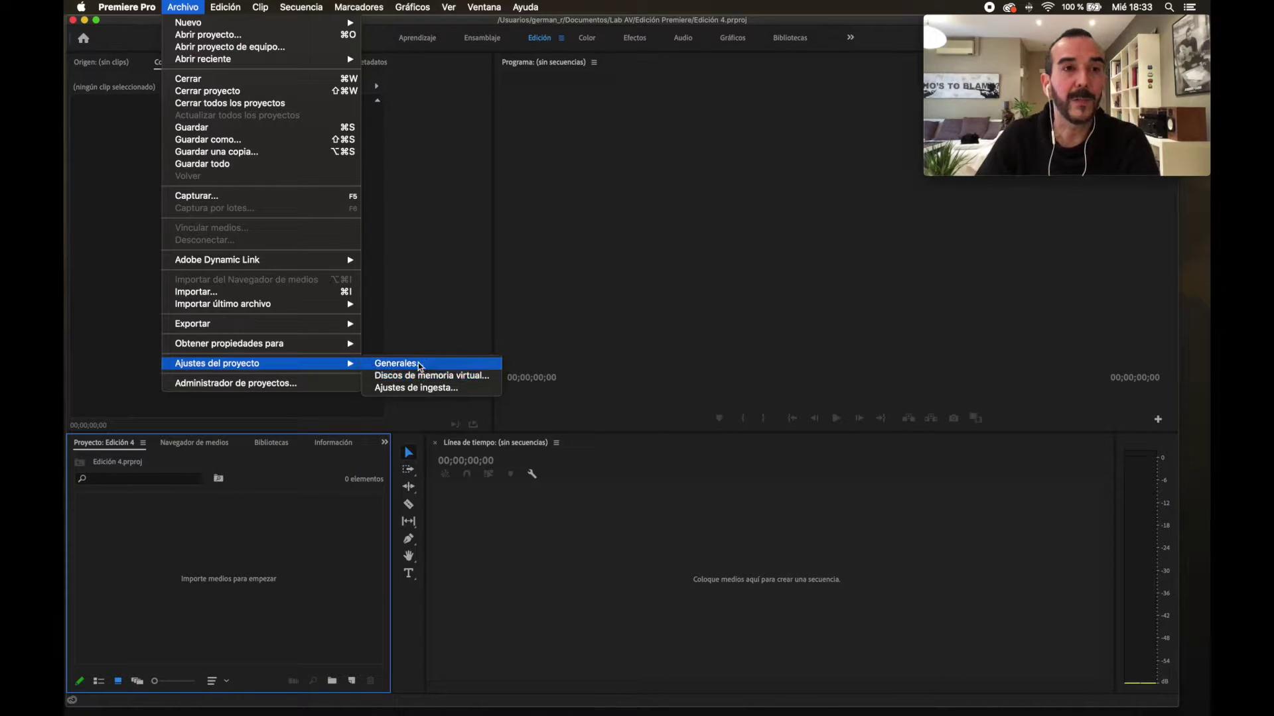
Open the Memory preferences and reposition the dialog beside the webcam window to examine the RAM and processing options
mouse_move(150, 6)
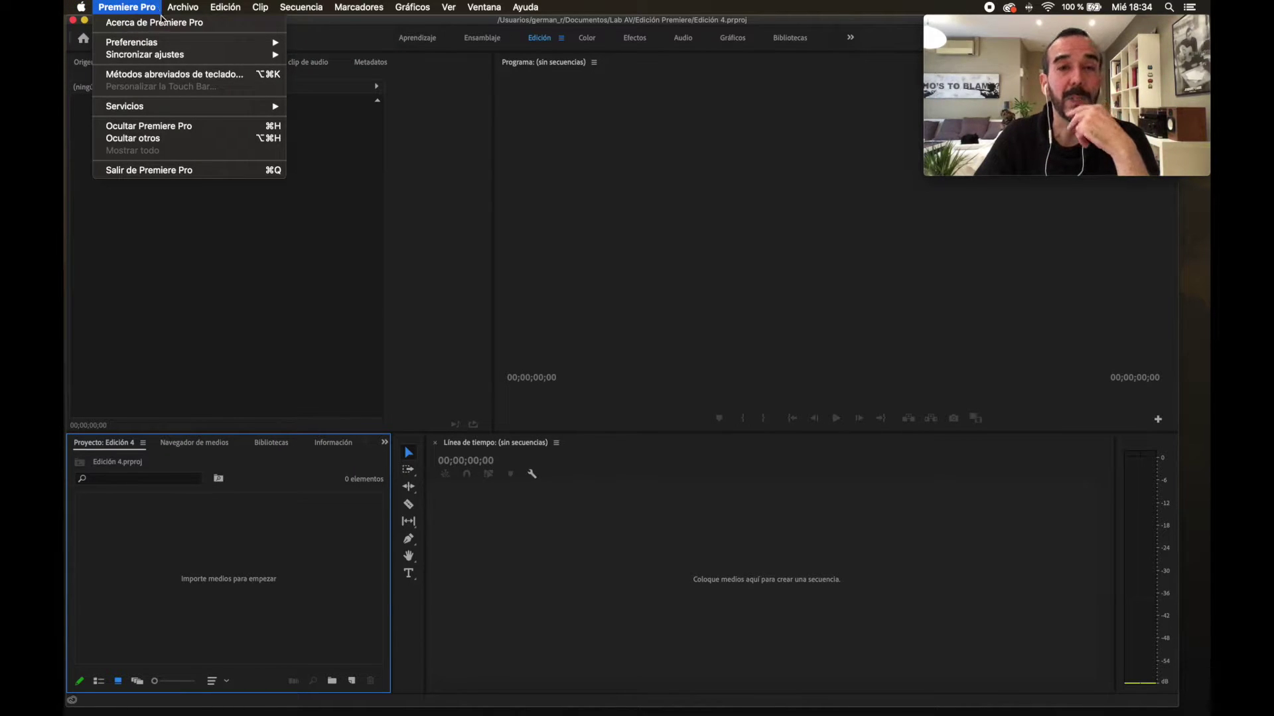
mouse_move(162, 46)
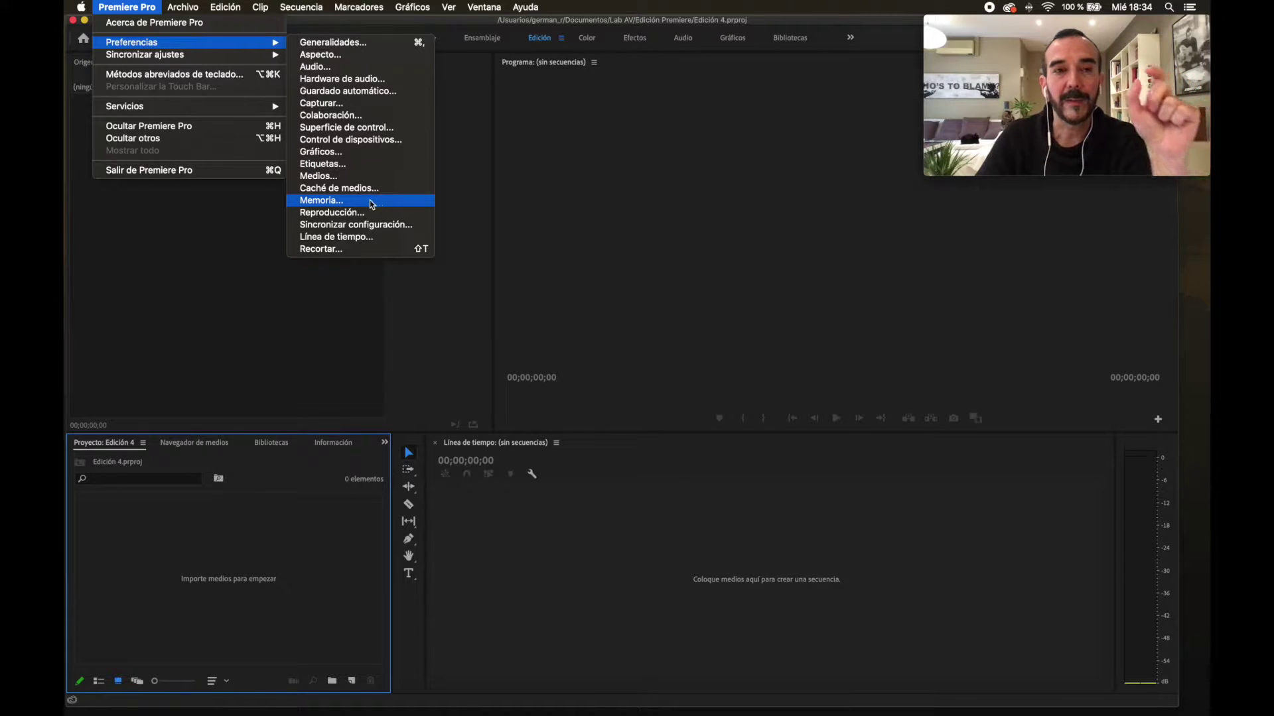
click(359, 205)
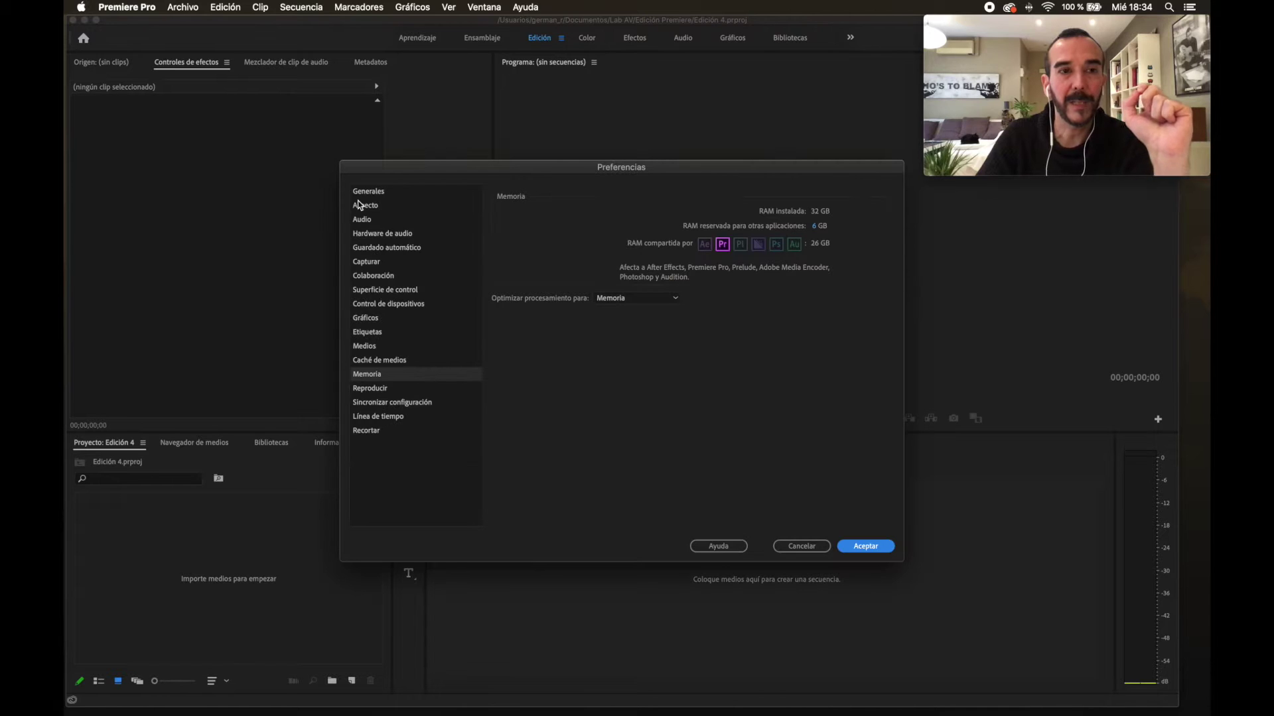
drag(408, 174, 388, 110)
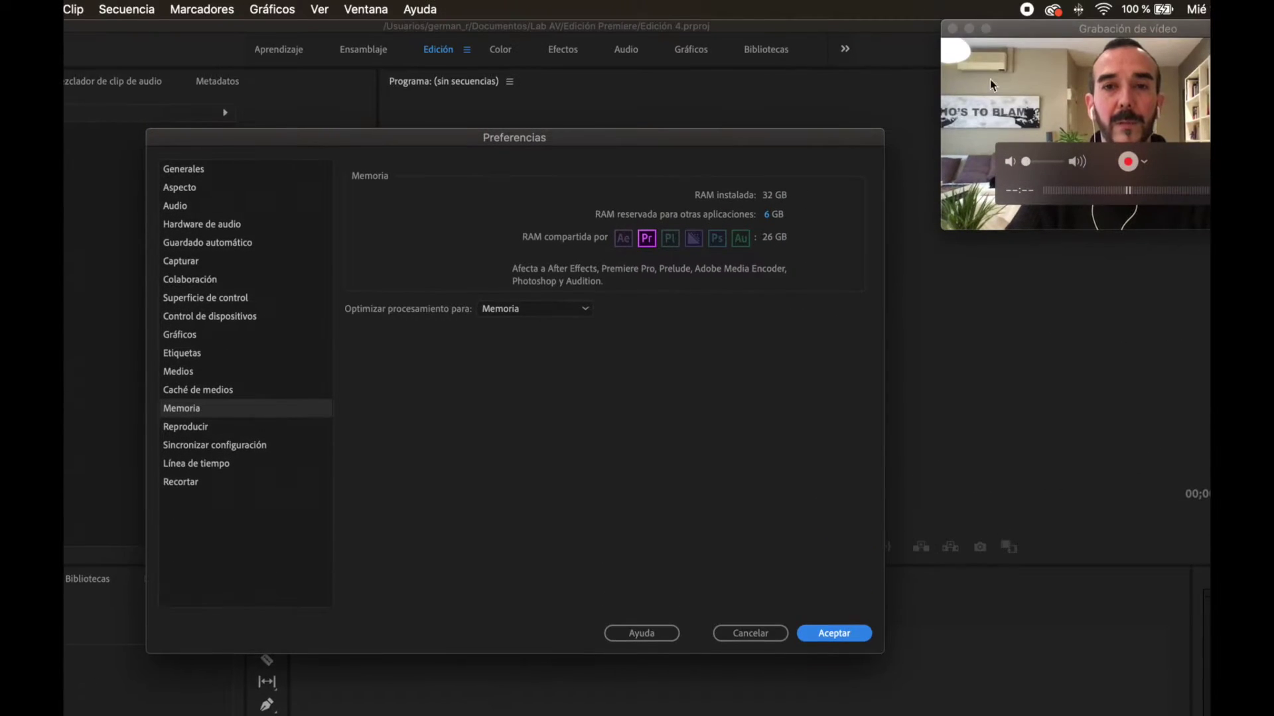
drag(338, 142, 459, 146)
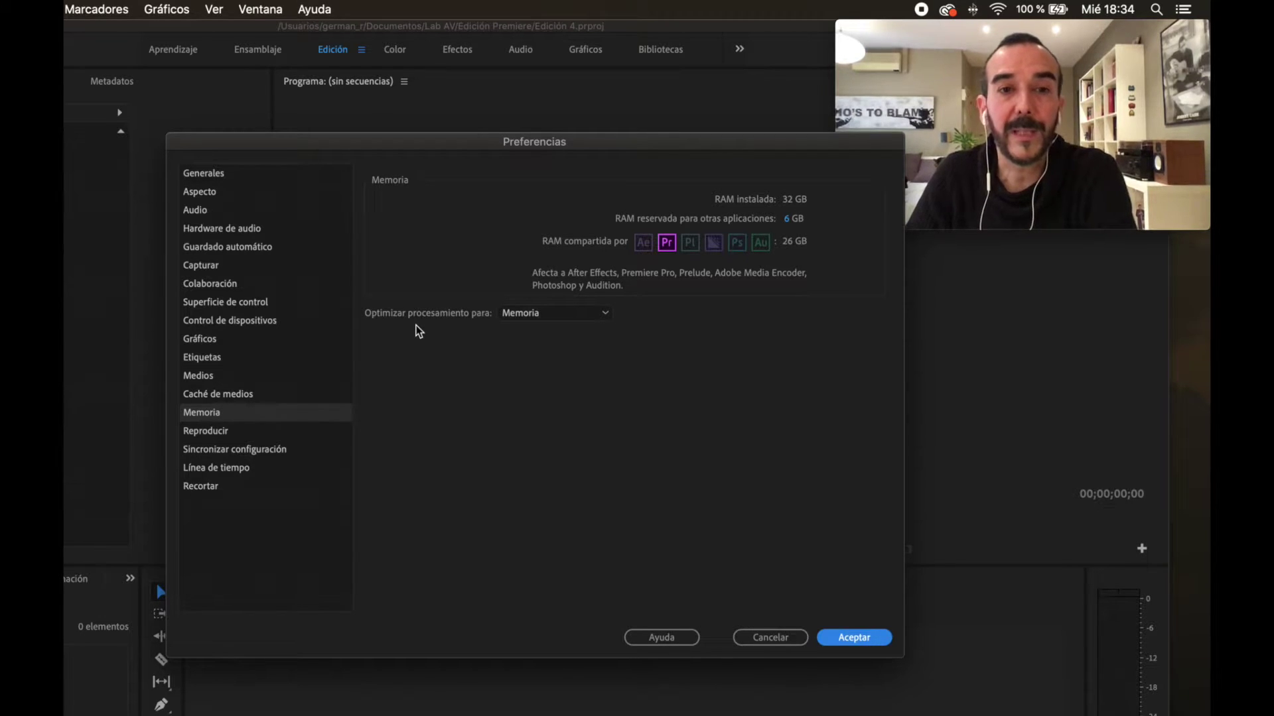
Set the memory preference to optimise processing for Rendimiento and accept the change
click(607, 316)
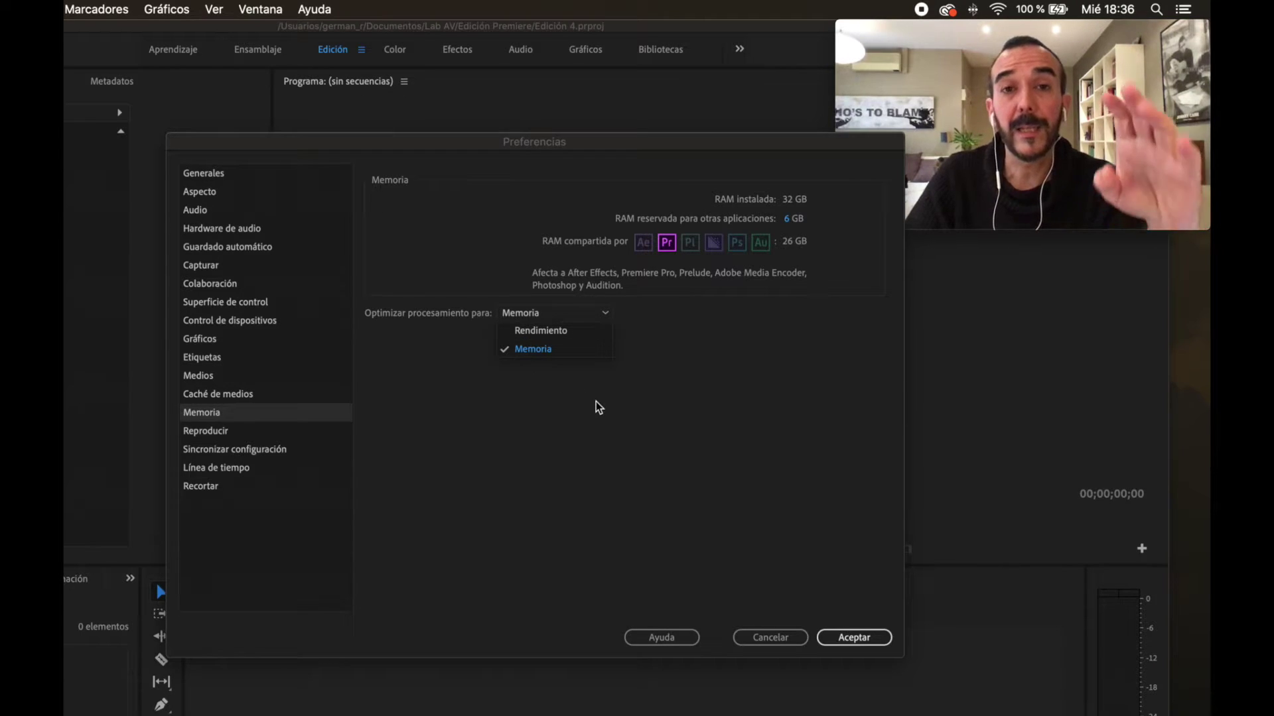
click(574, 332)
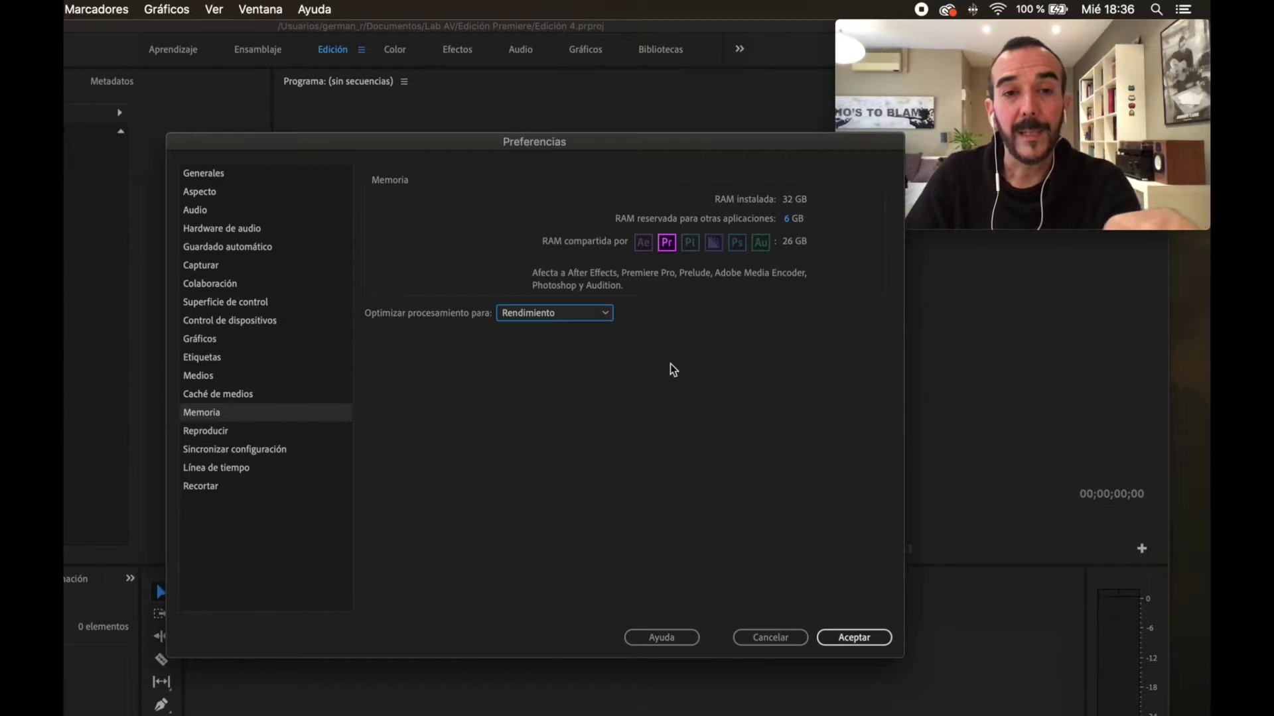
click(609, 317)
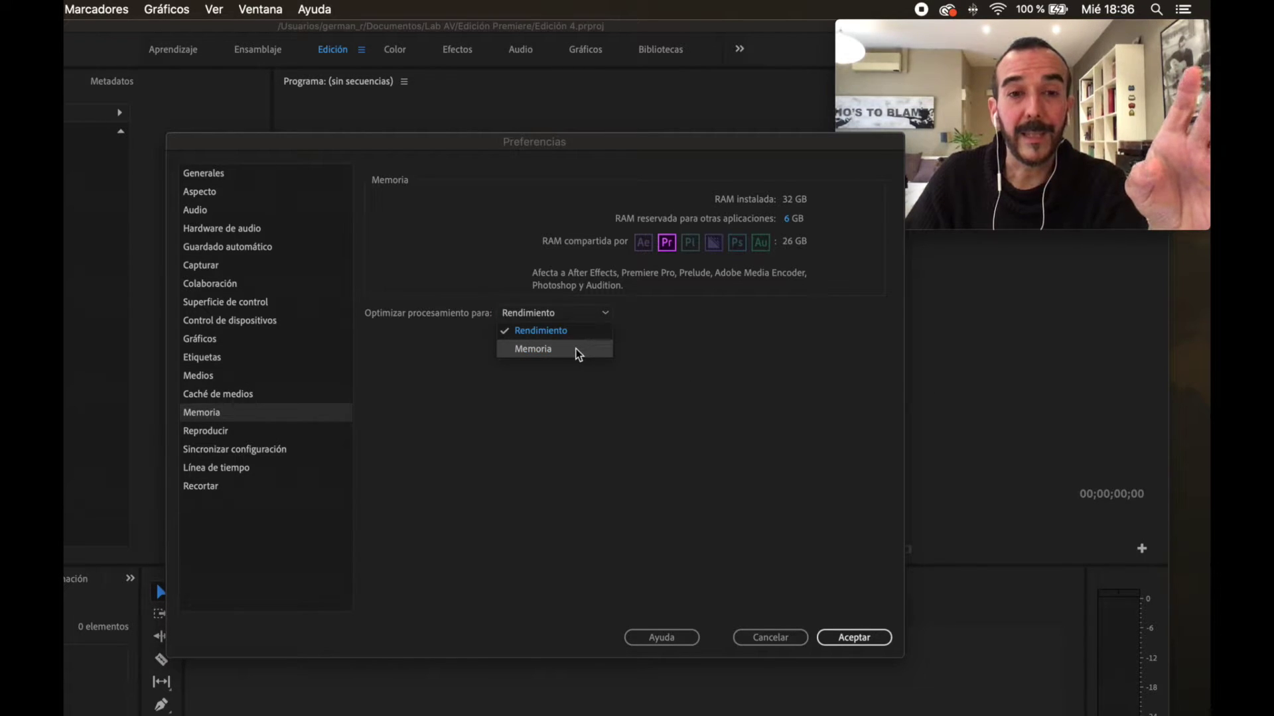
click(575, 329)
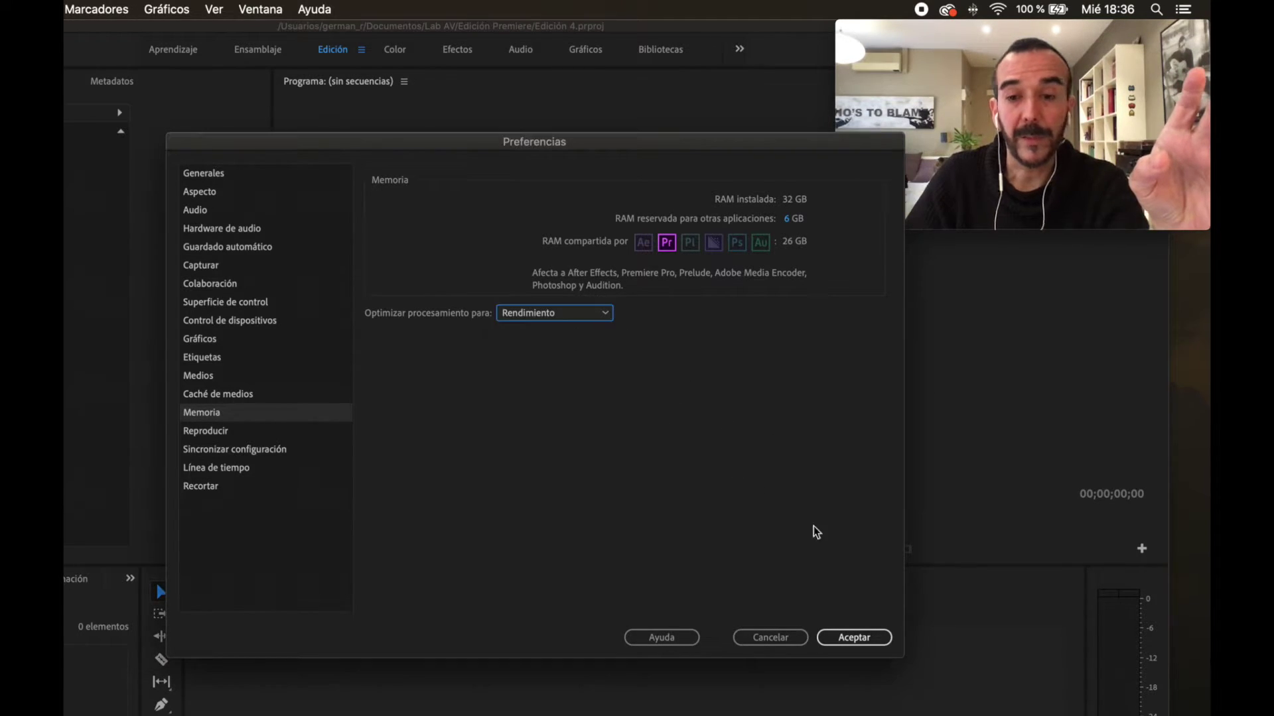
click(875, 638)
drag(558, 431, 769, 220)
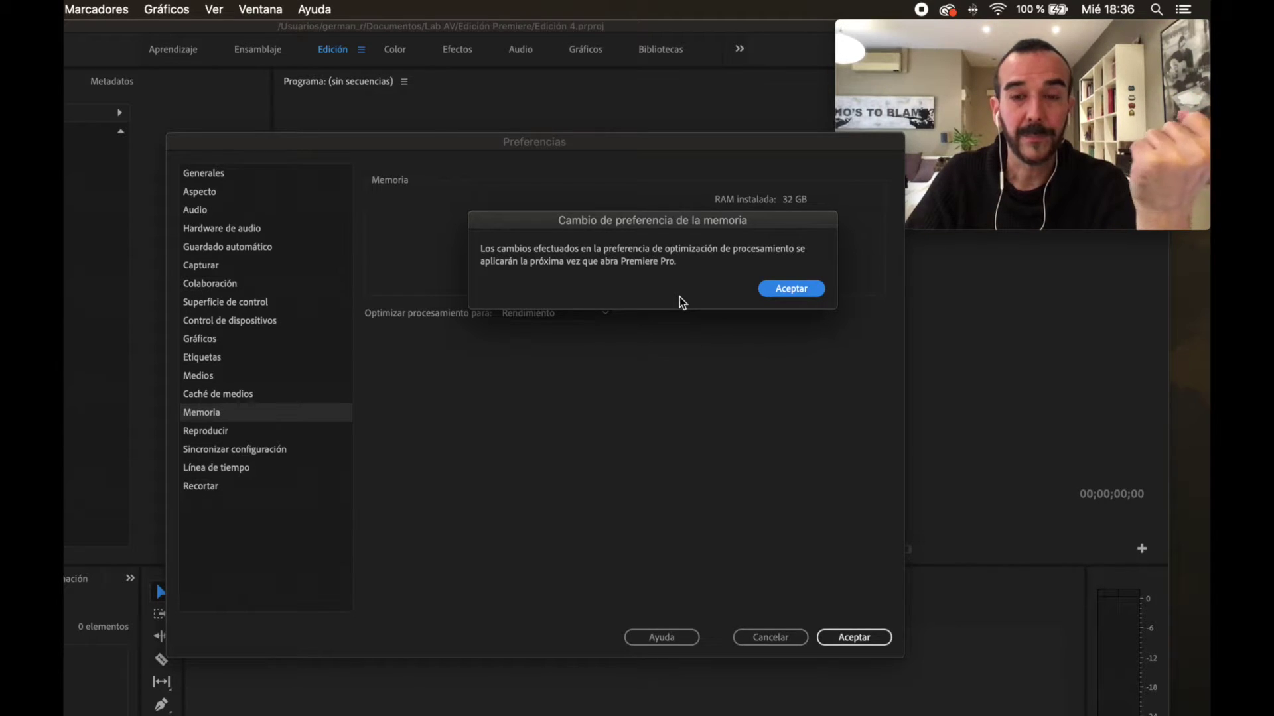
click(789, 290)
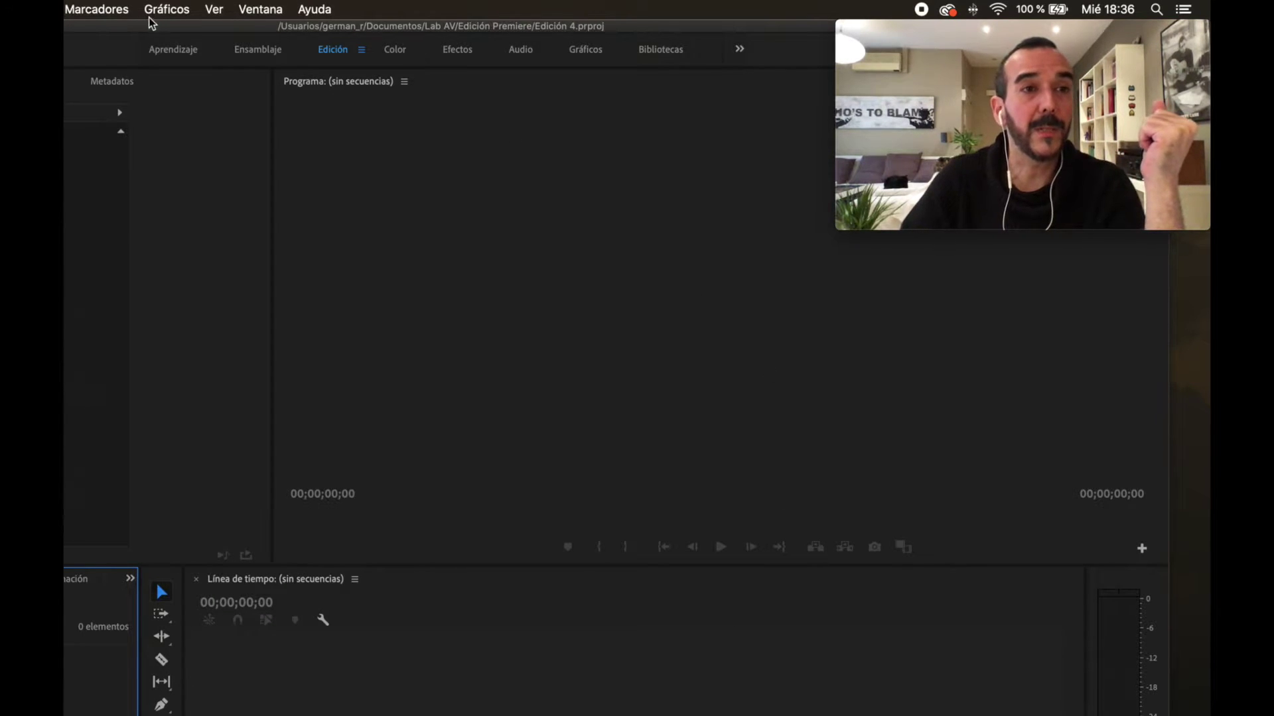
Reopen the Memory preferences, set processing optimisation back to Memoria and accept the change
click(136, 9)
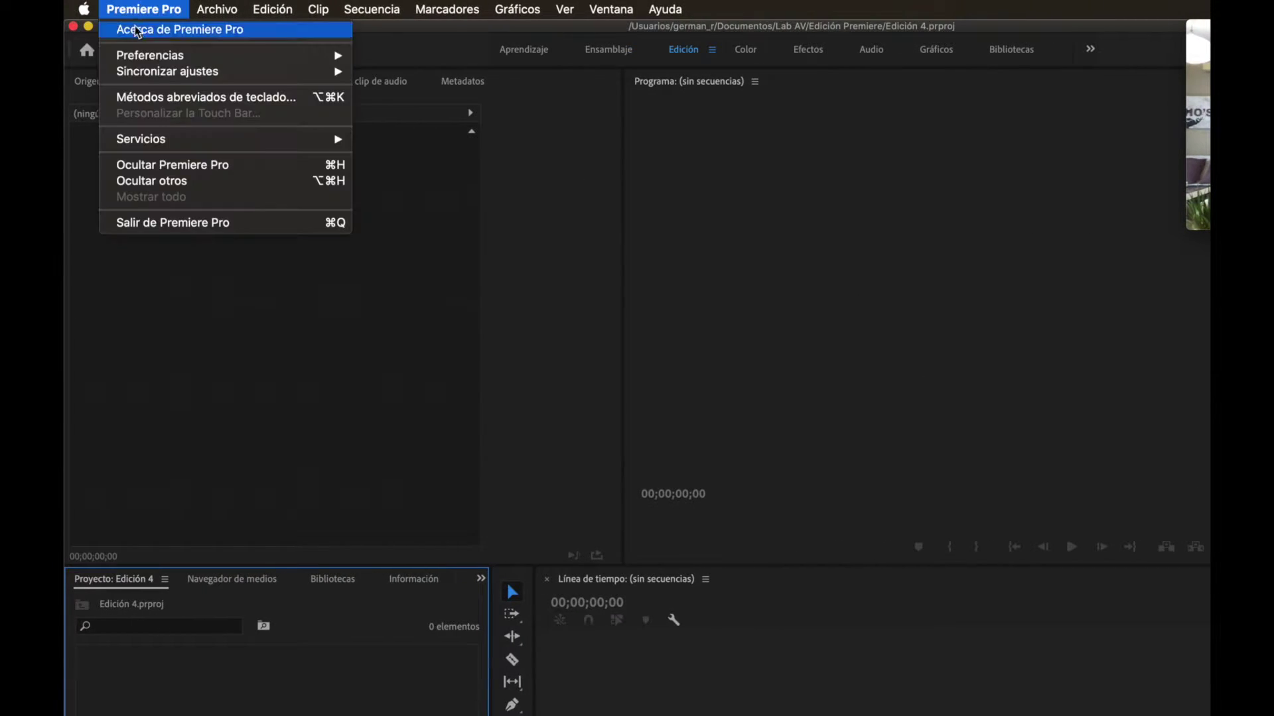
mouse_move(146, 56)
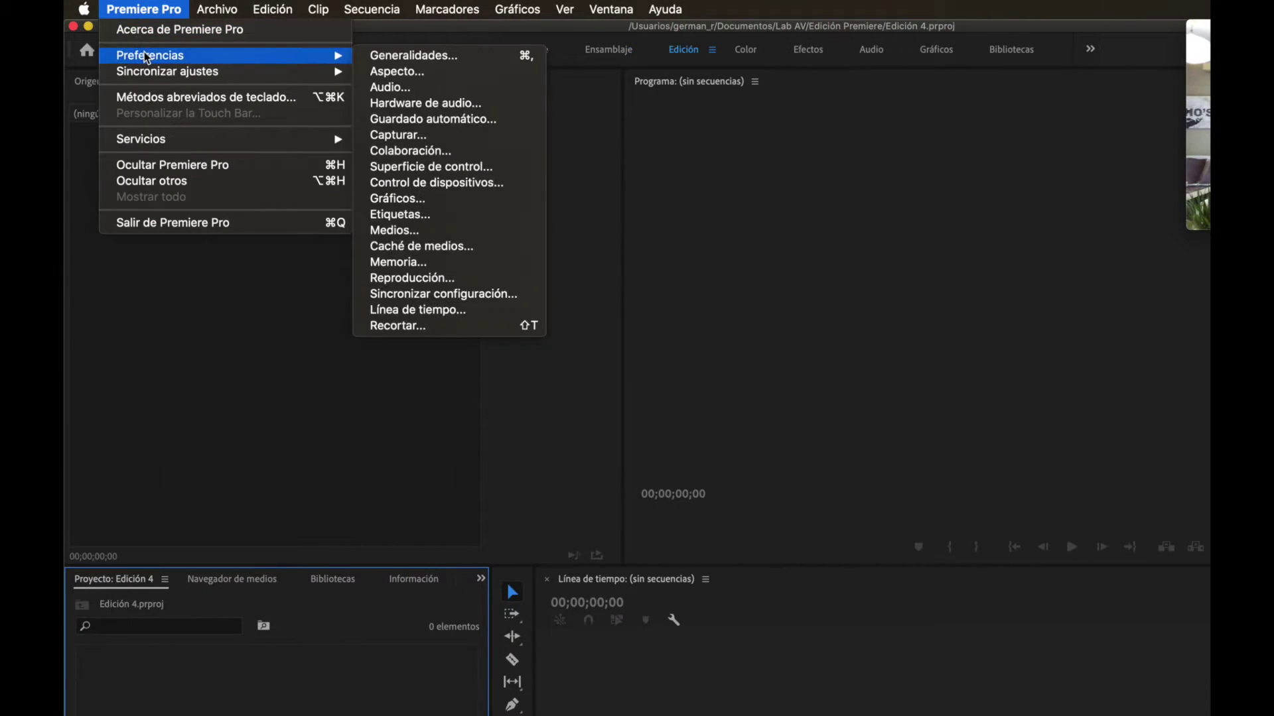
click(429, 272)
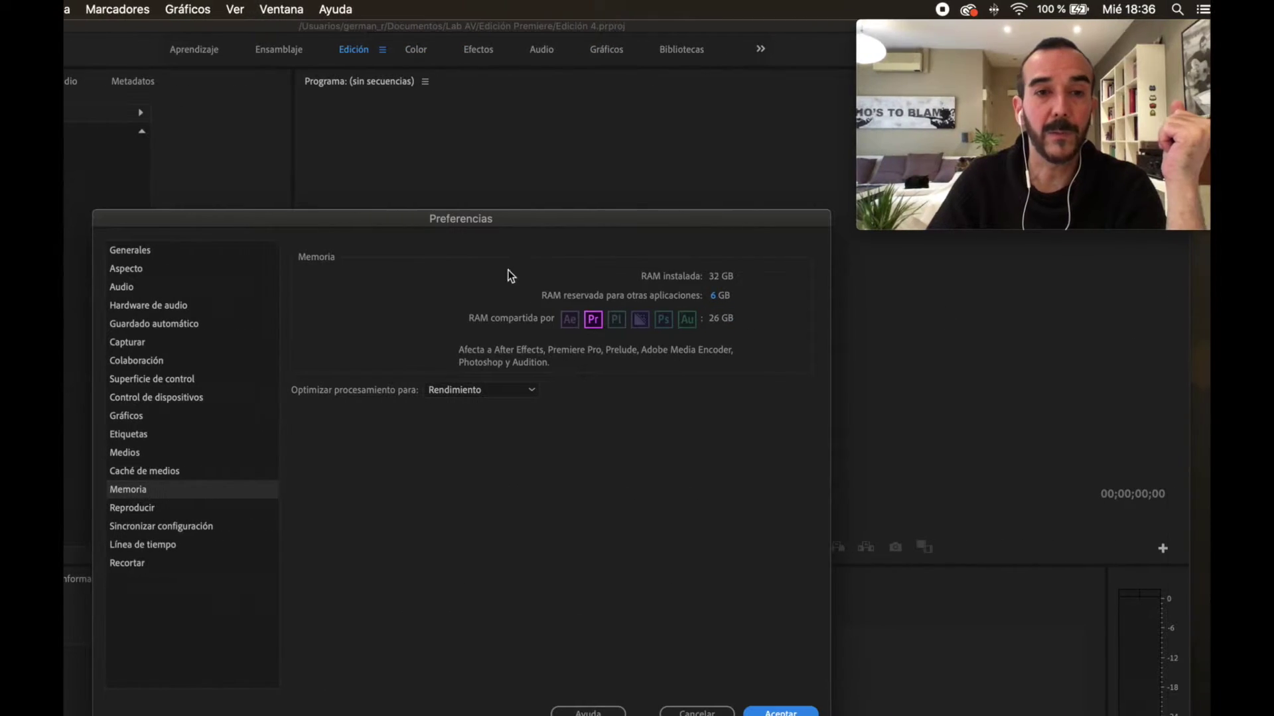
drag(524, 226, 537, 198)
click(544, 361)
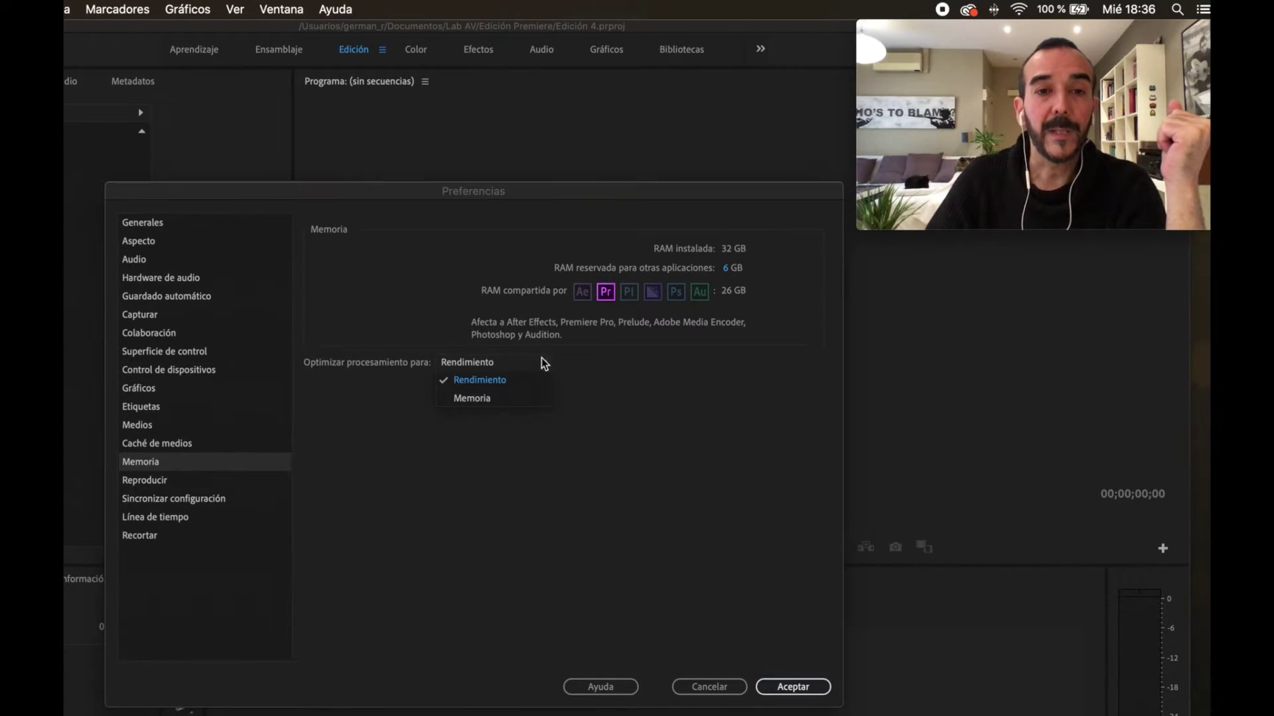
click(514, 397)
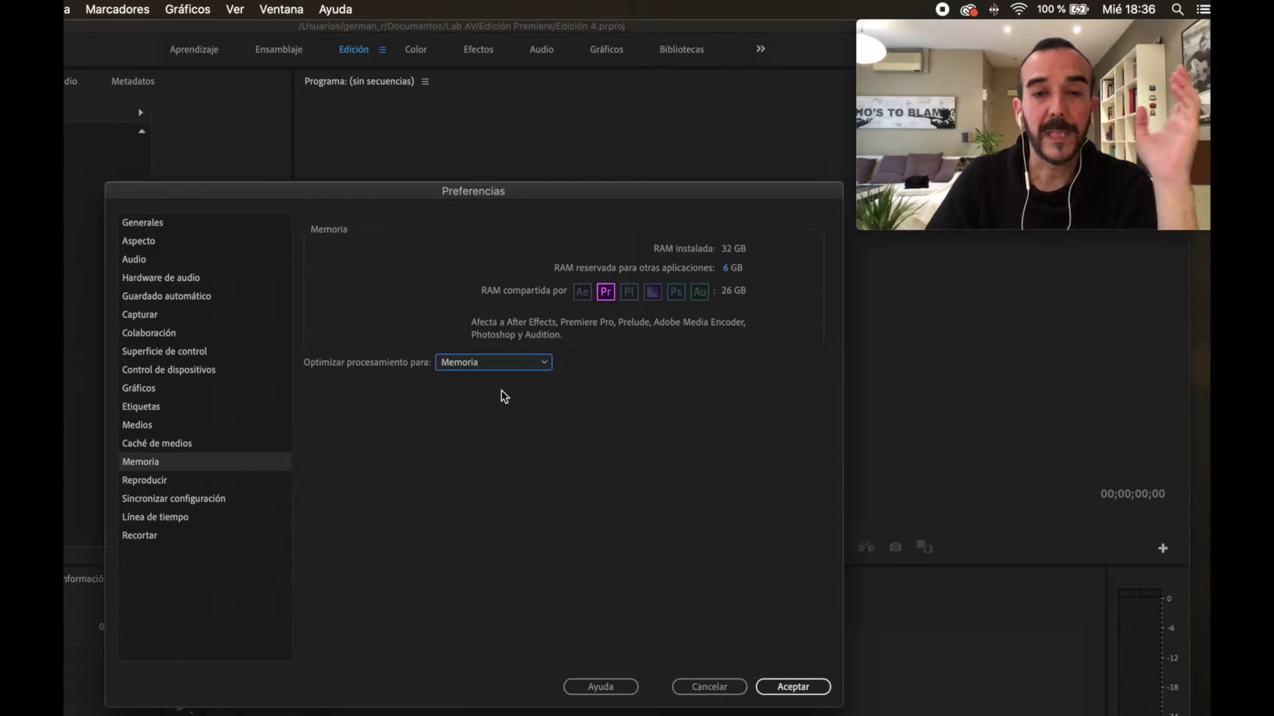
click(805, 687)
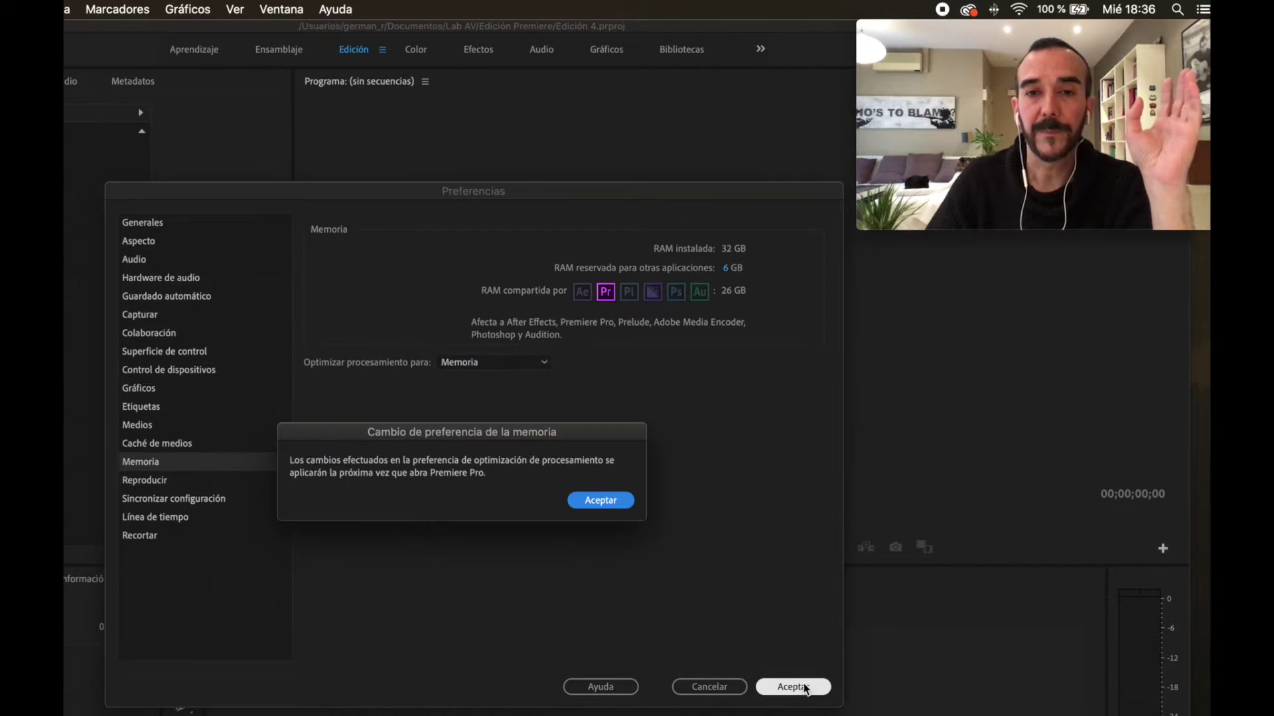
click(606, 506)
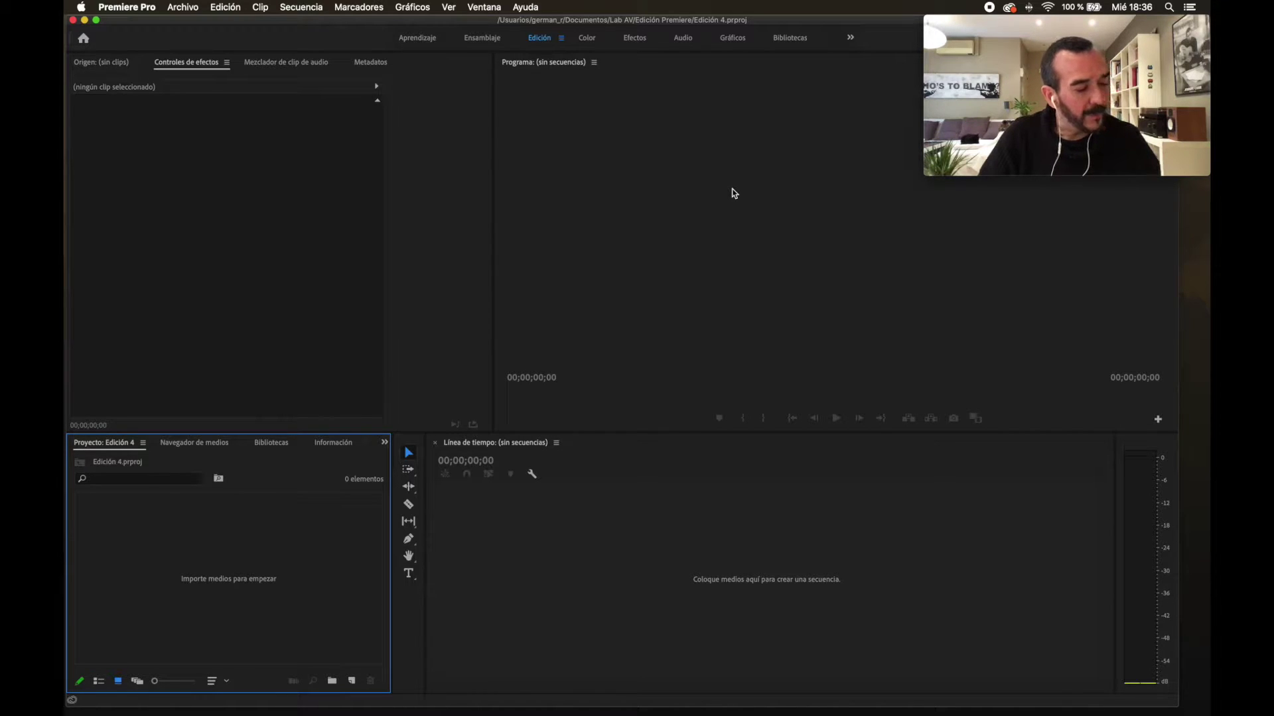
click(118, 7)
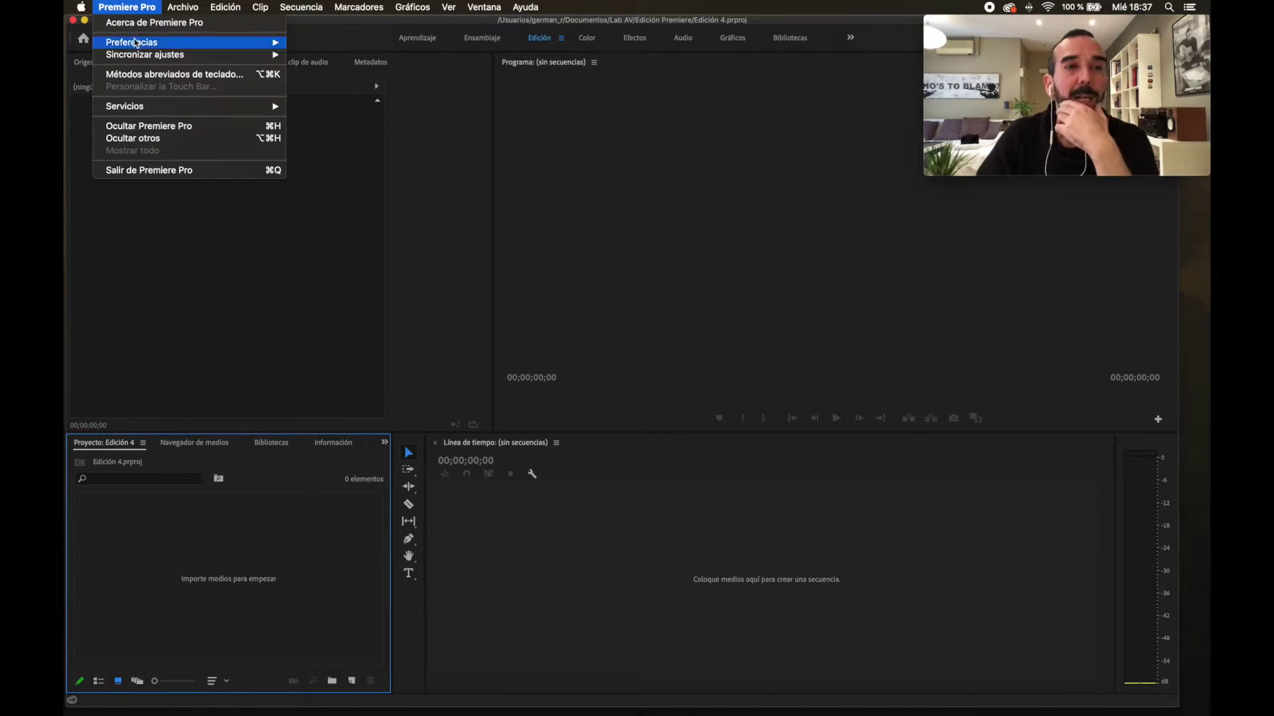
mouse_move(135, 43)
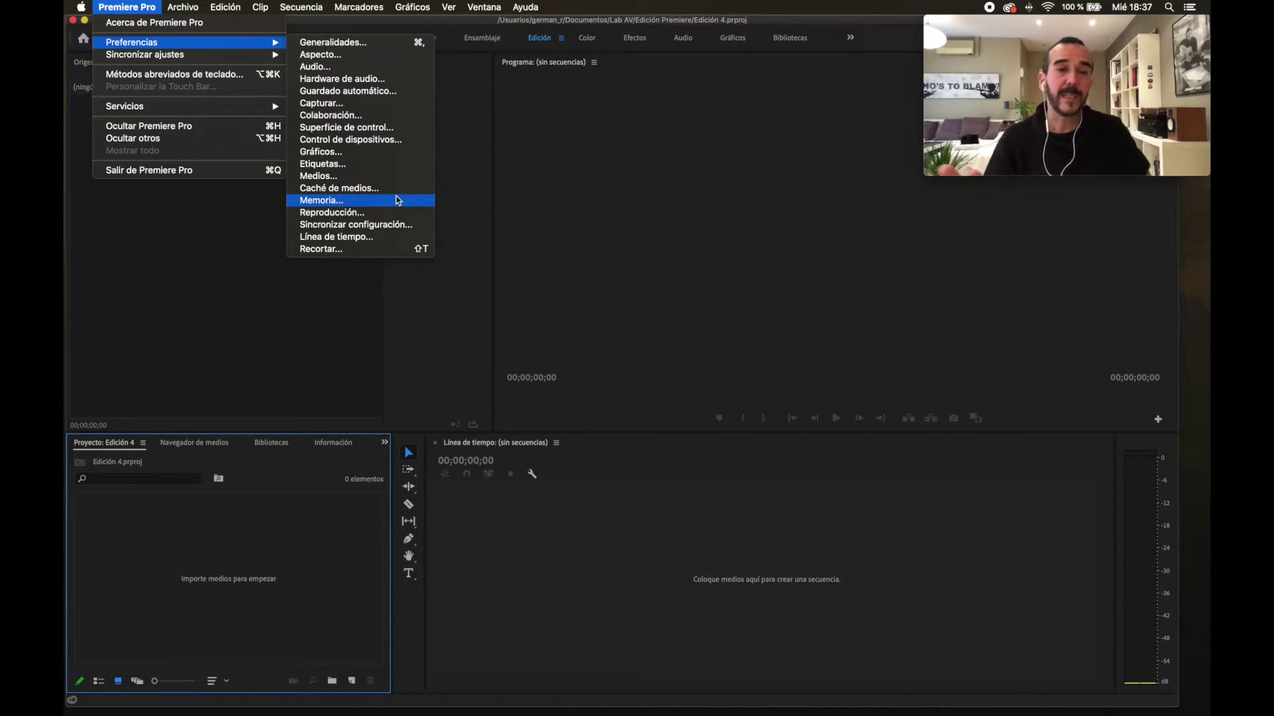
click(208, 246)
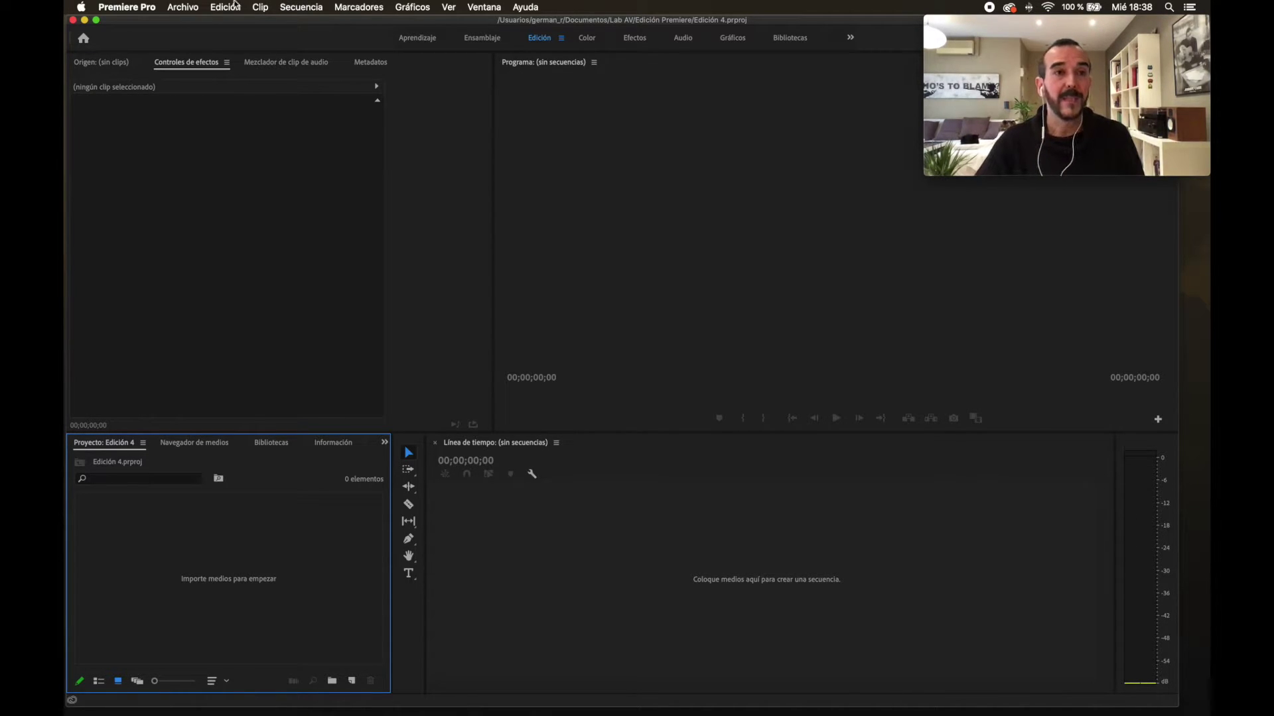
click(190, 8)
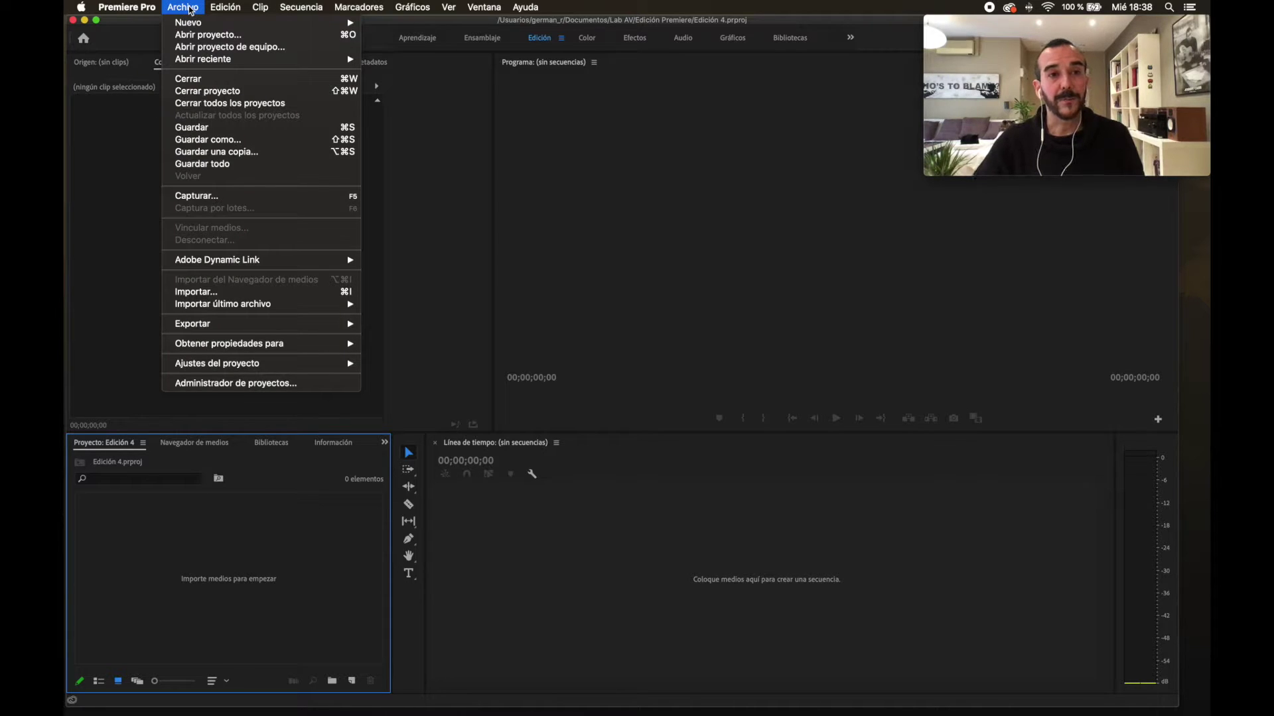
mouse_move(221, 26)
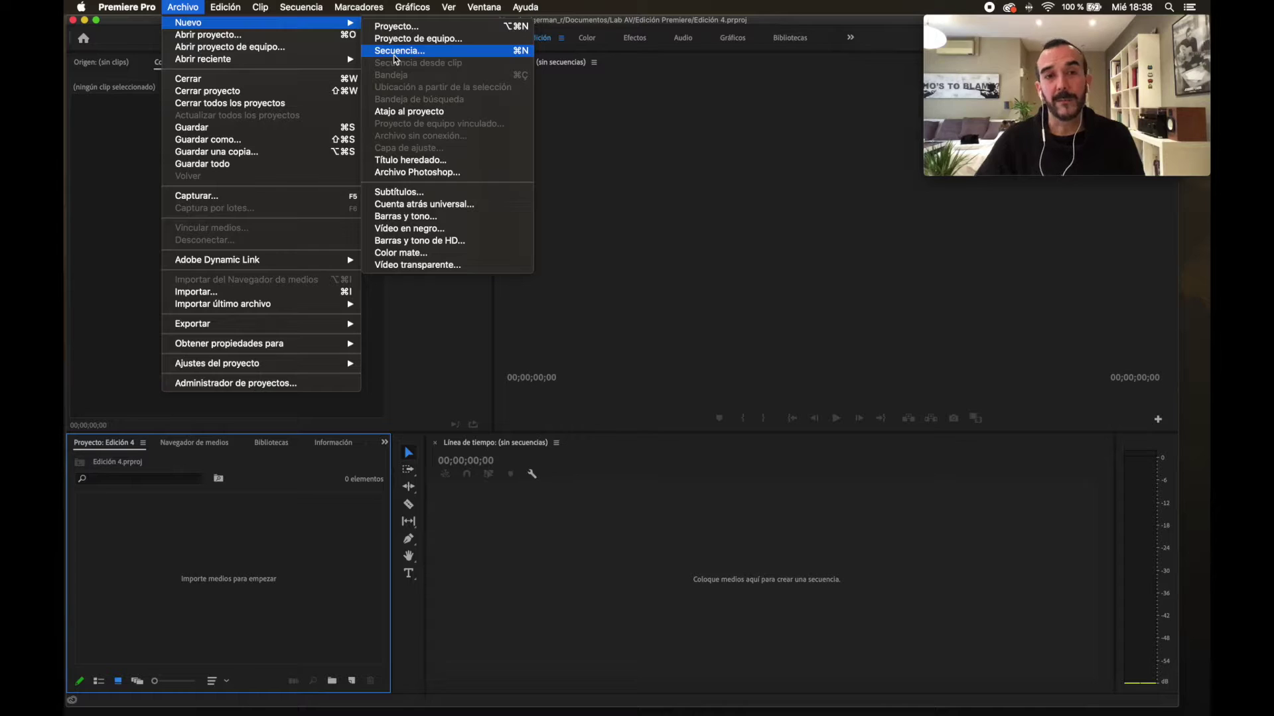
click(286, 588)
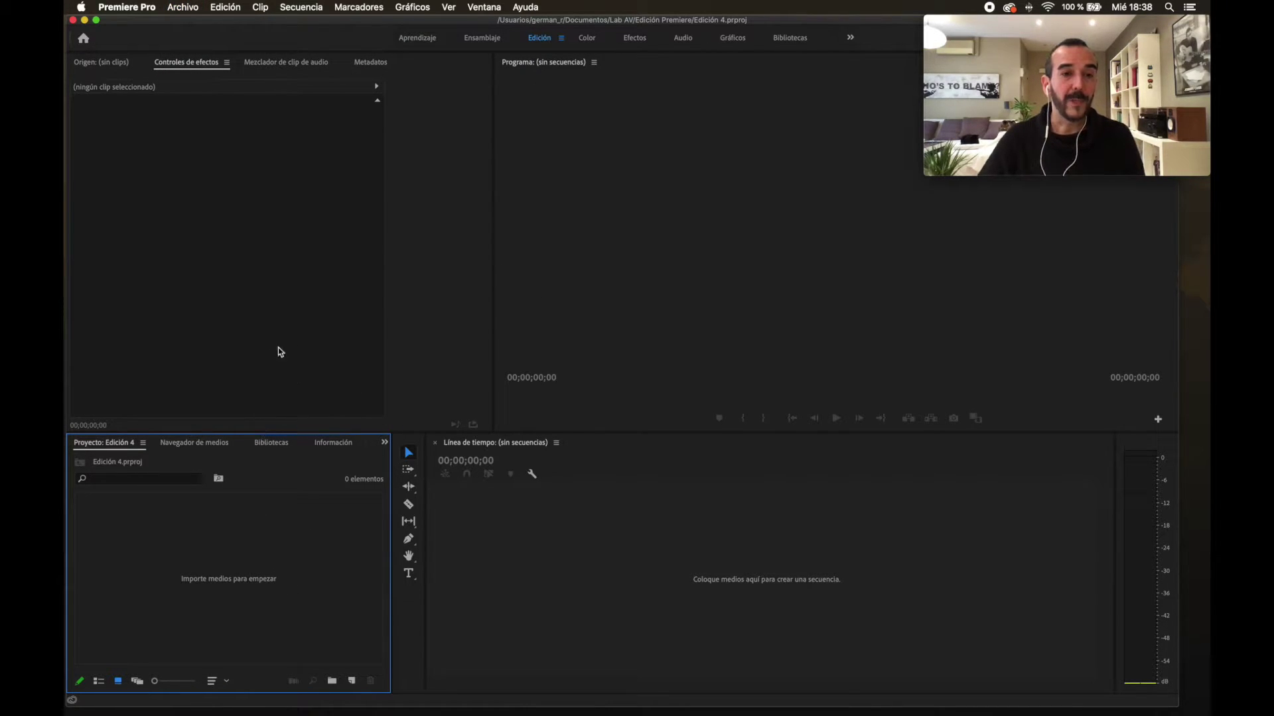
Extend the Project and Timeline panels further upward and view the Project panel's new item options
drag(277, 433, 276, 322)
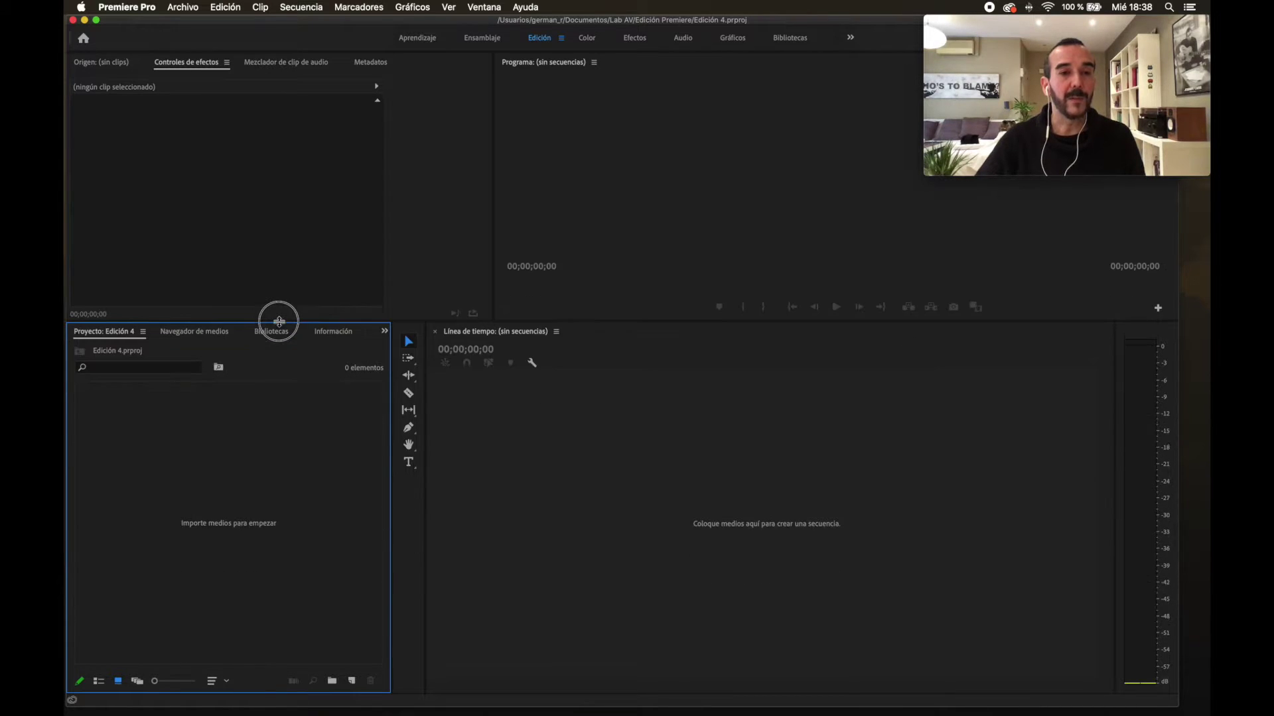
click(352, 682)
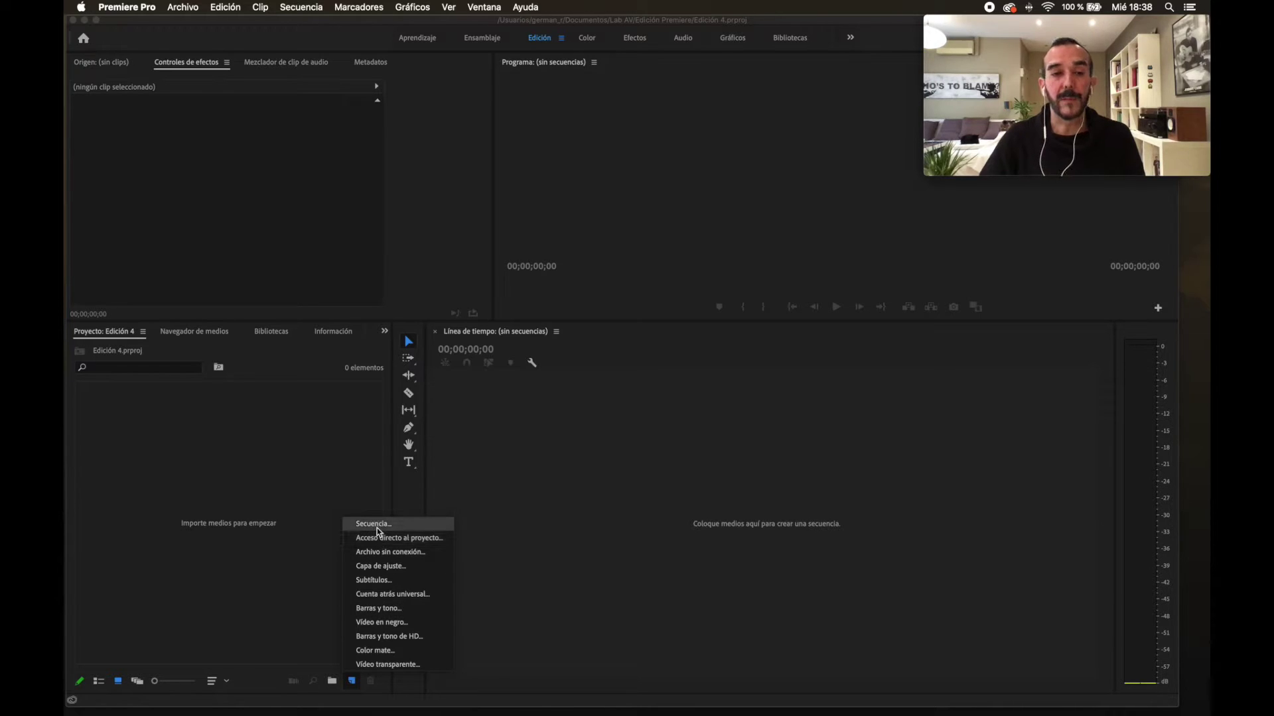
click(323, 201)
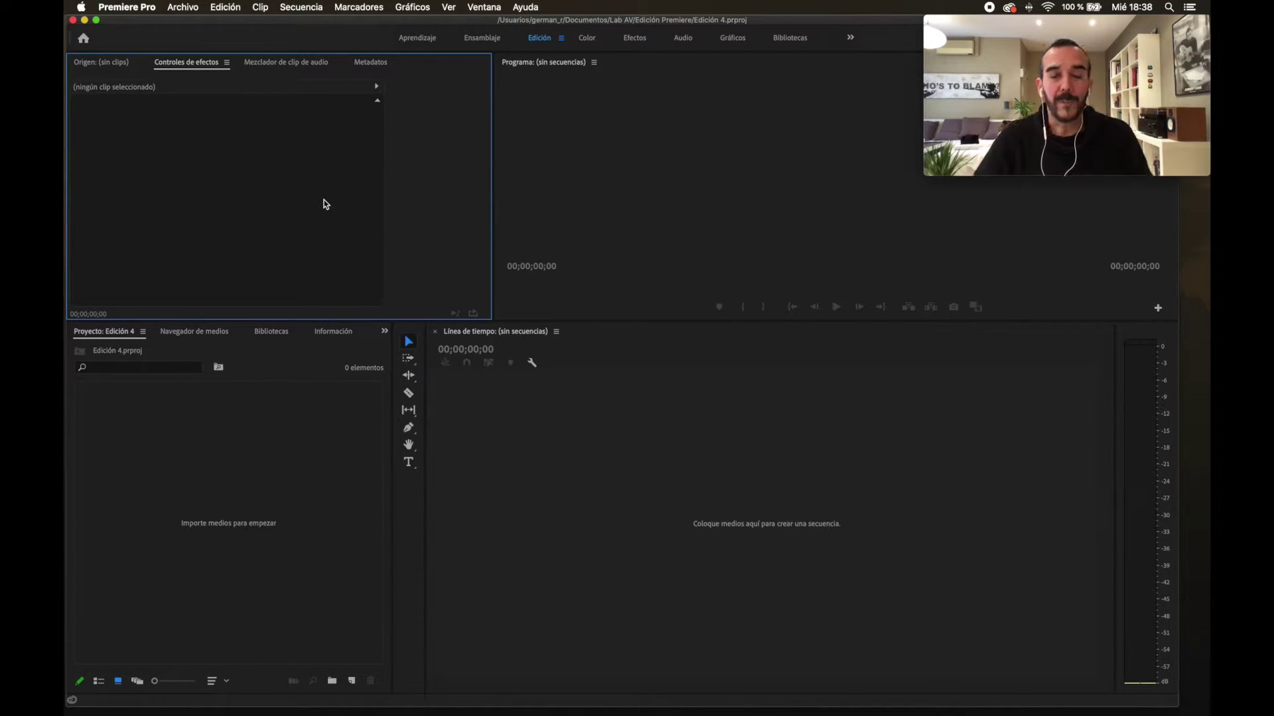
Start a new sequence and move its settings dialog up, clear of the webcam window
click(184, 7)
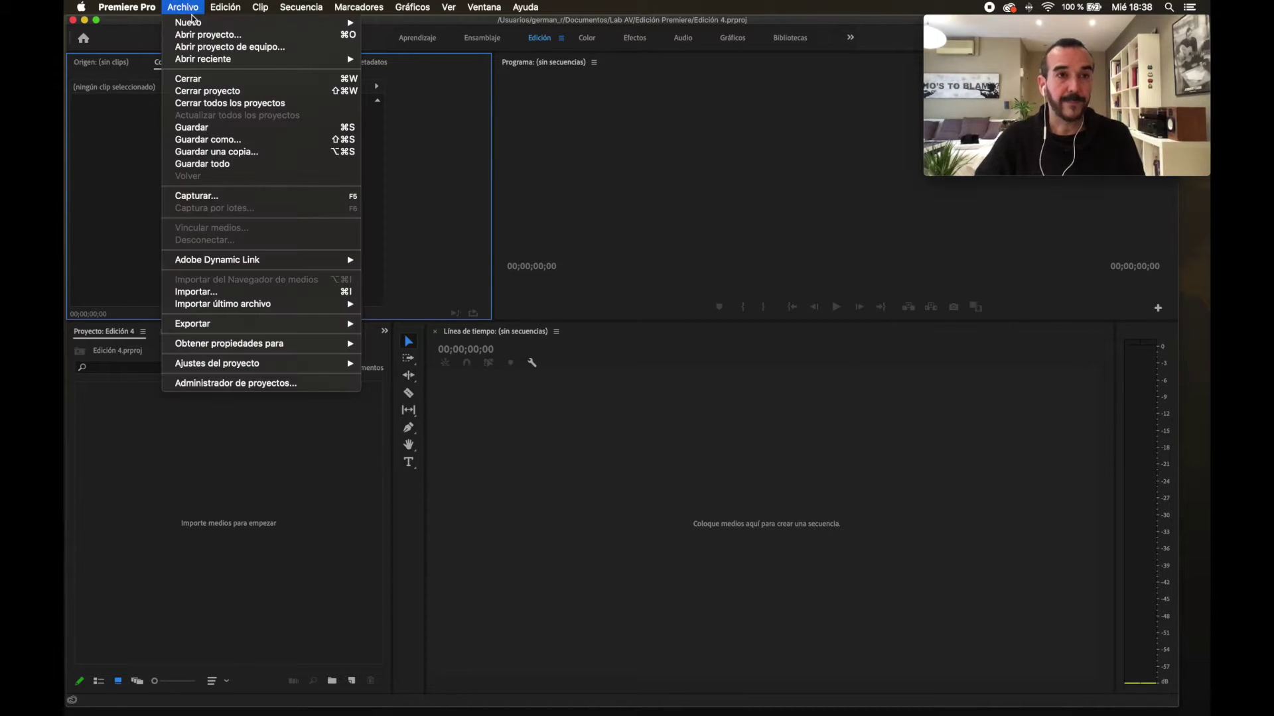
mouse_move(204, 24)
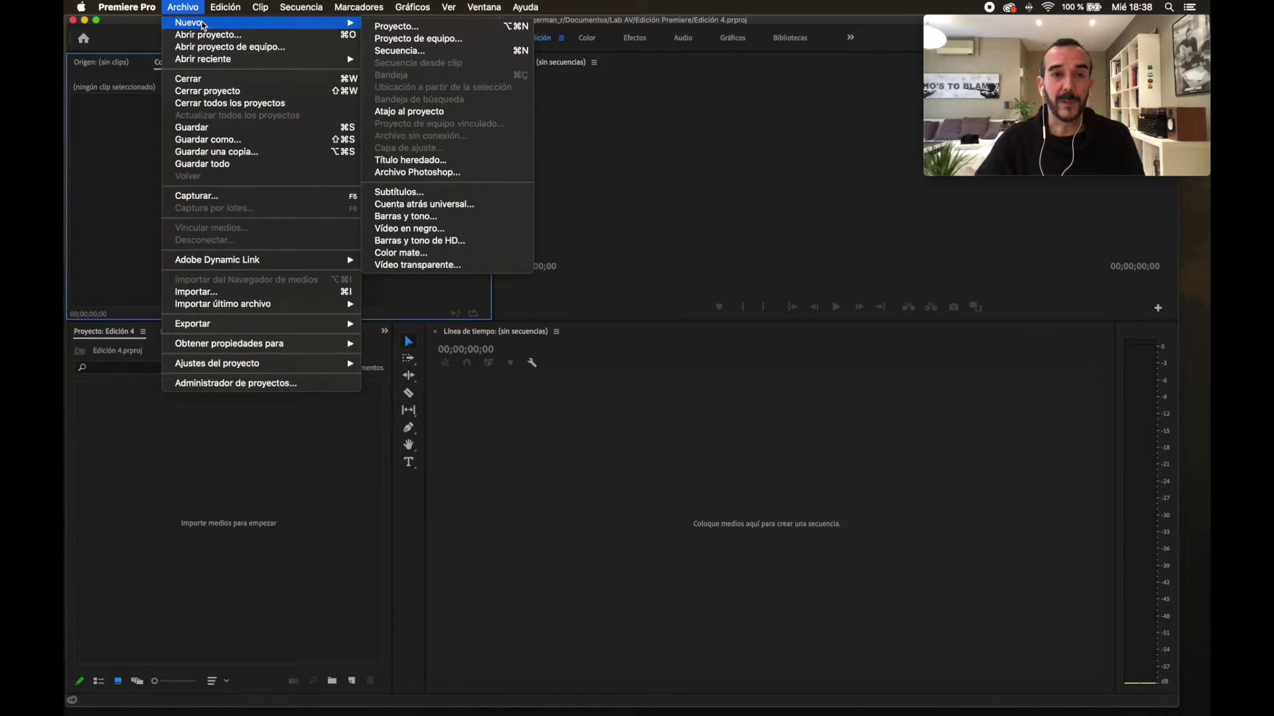
click(451, 52)
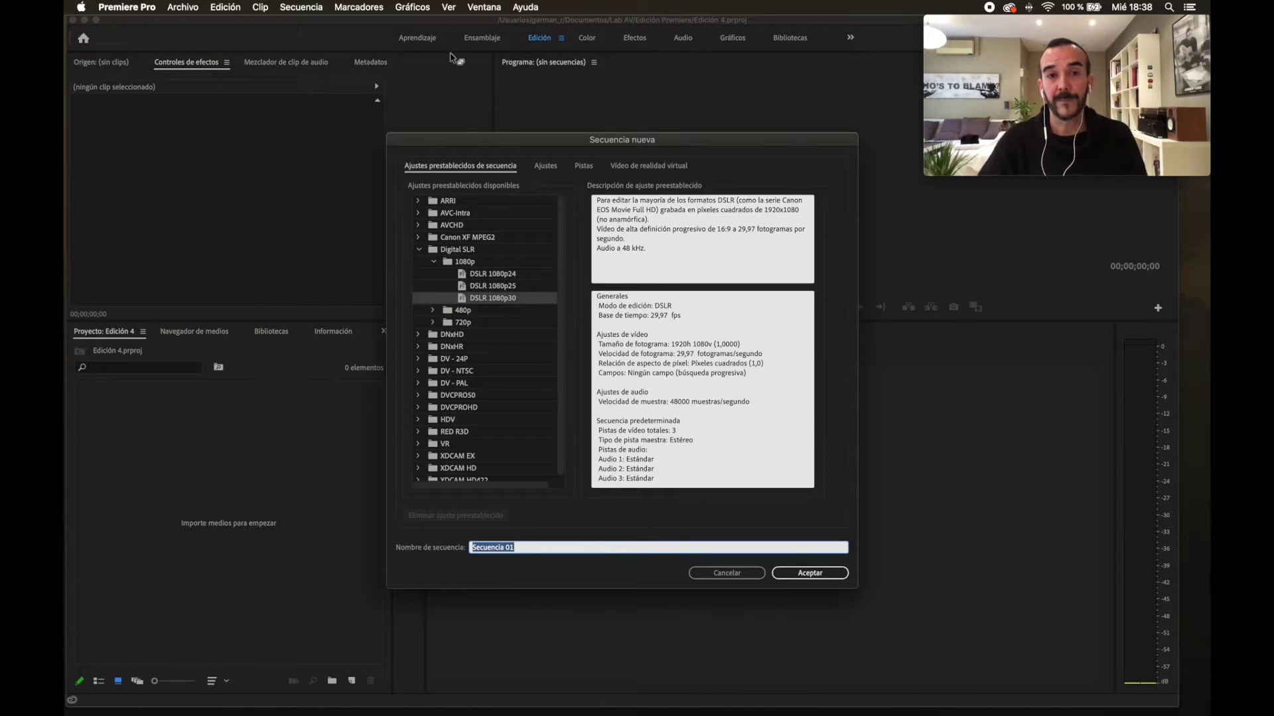
drag(551, 142, 488, 124)
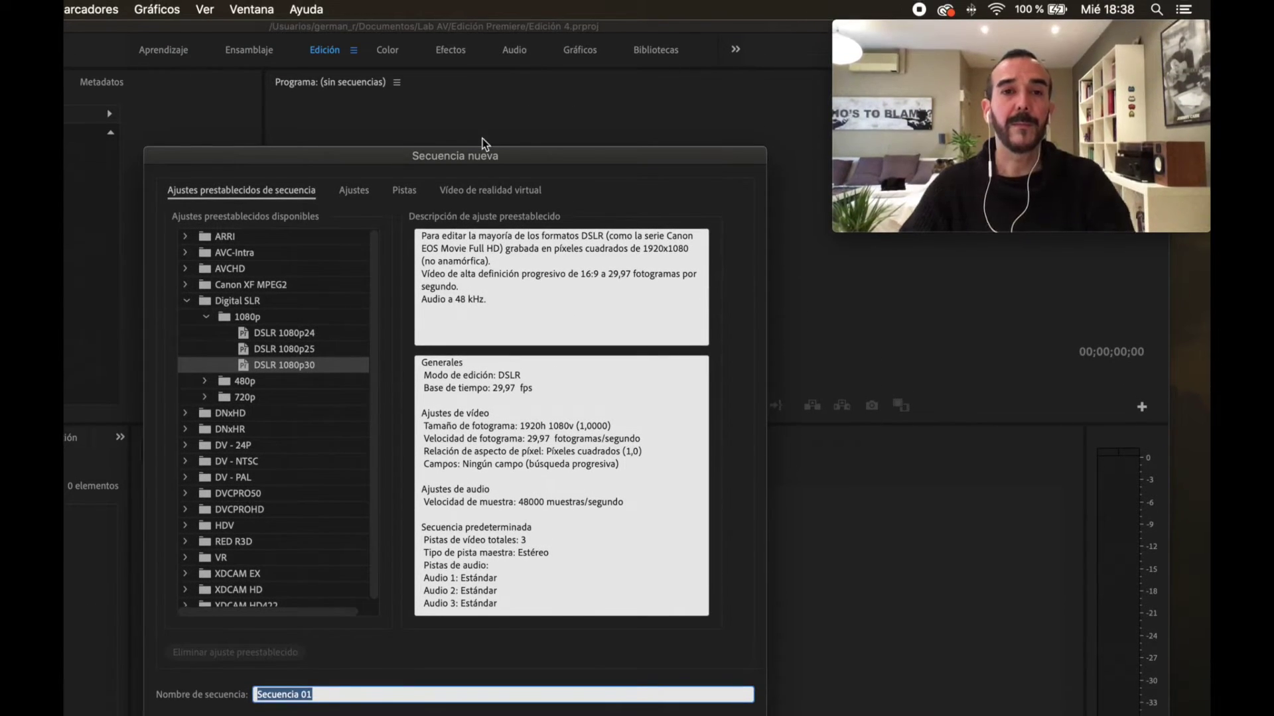
drag(502, 157, 557, 89)
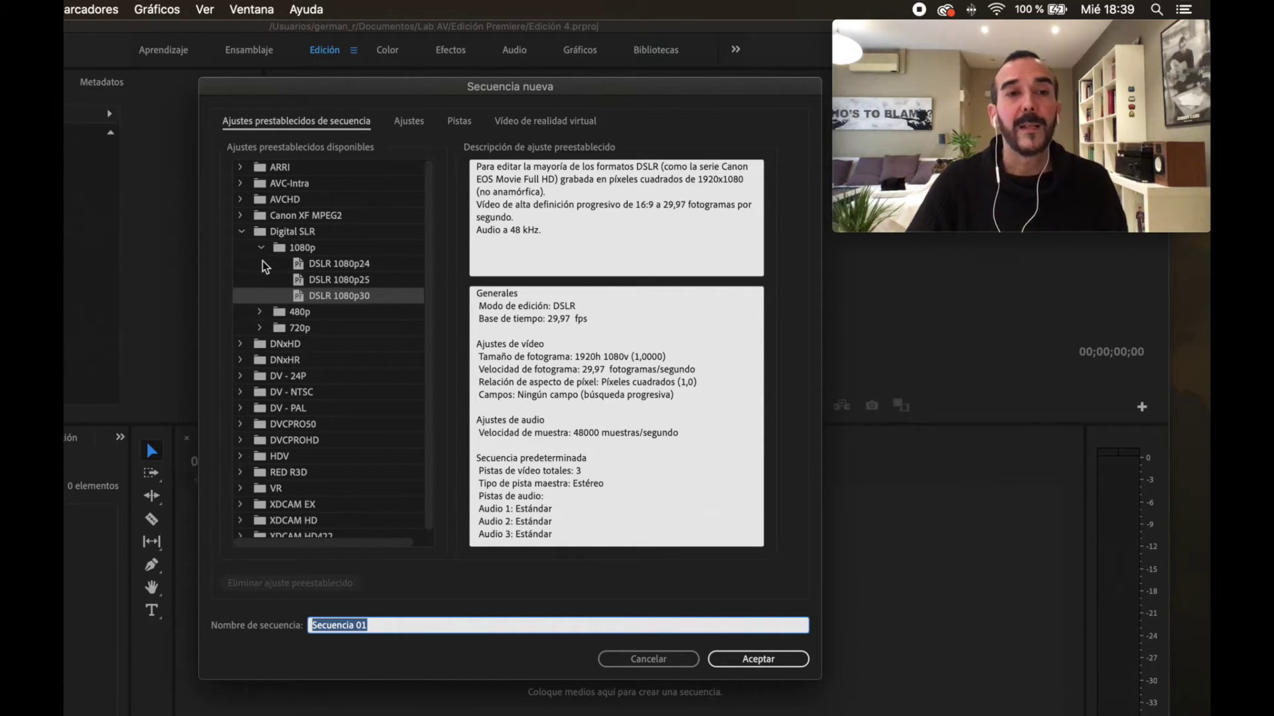
Examine the Digital SLR and DVCPRO50 sequence preset groups and compare the DSLR 1080p25, 1080p24 and 1080p30 presets
click(240, 232)
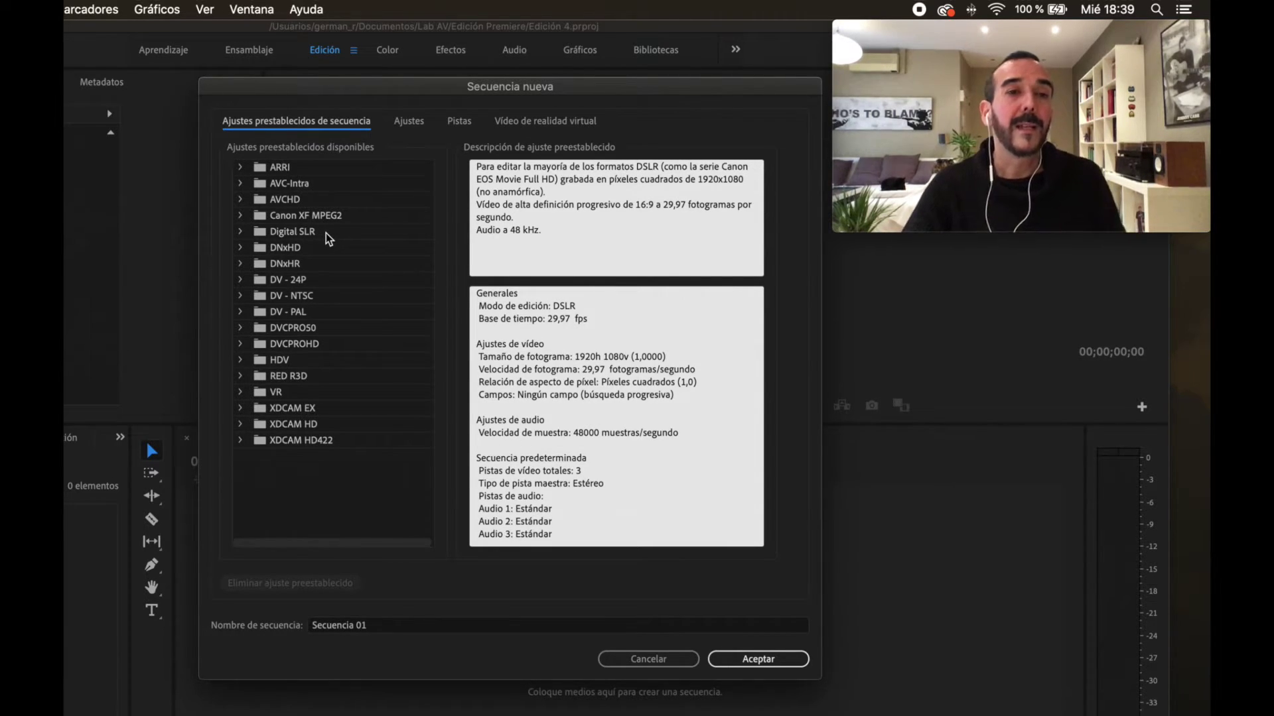
click(240, 232)
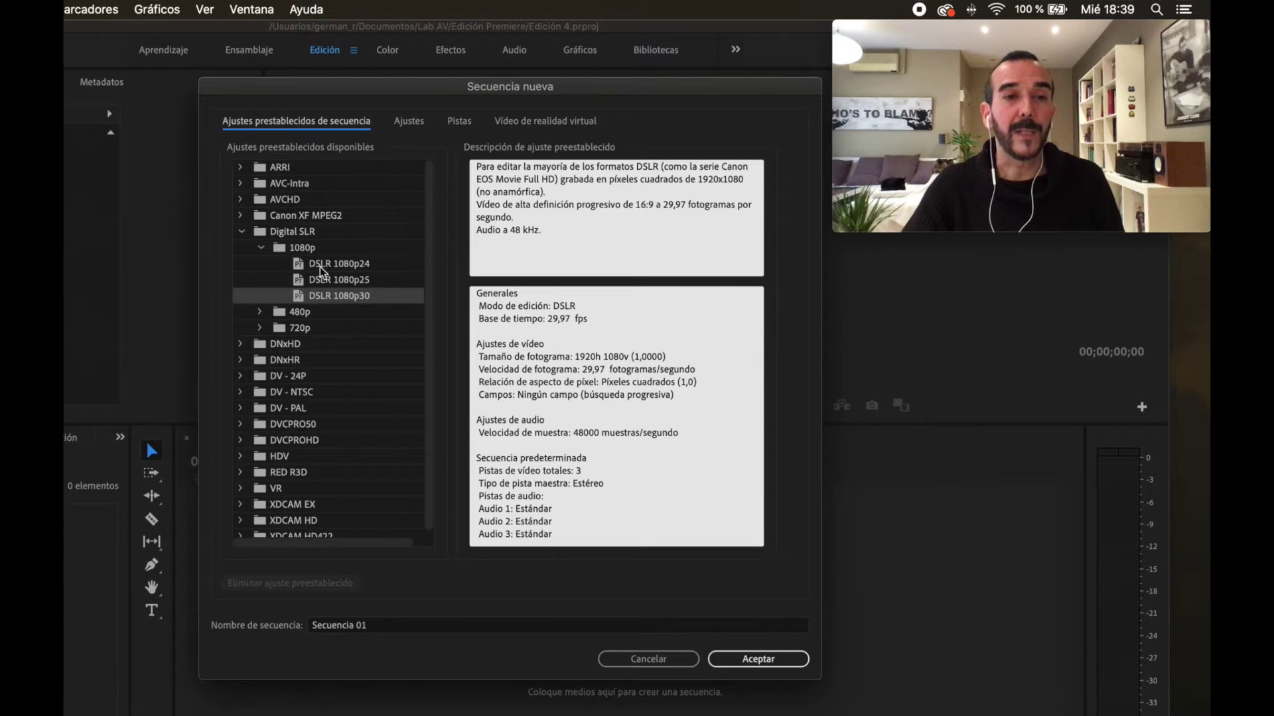
click(239, 231)
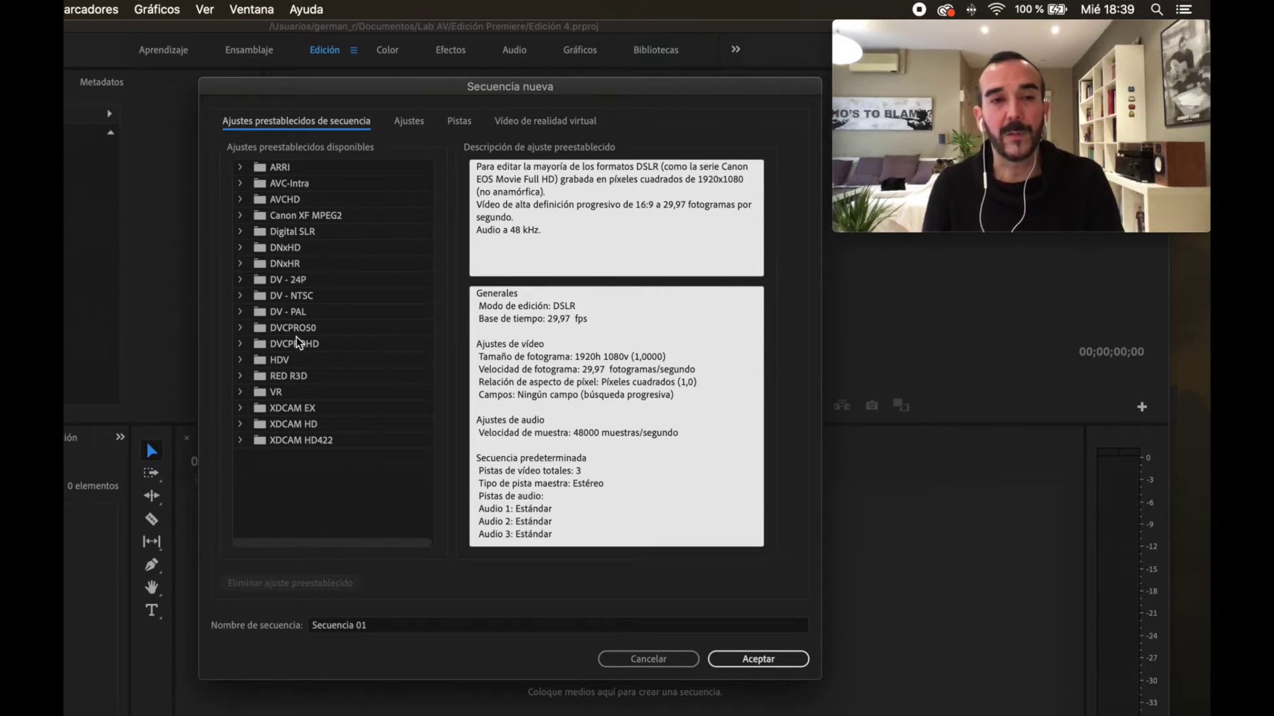
click(241, 328)
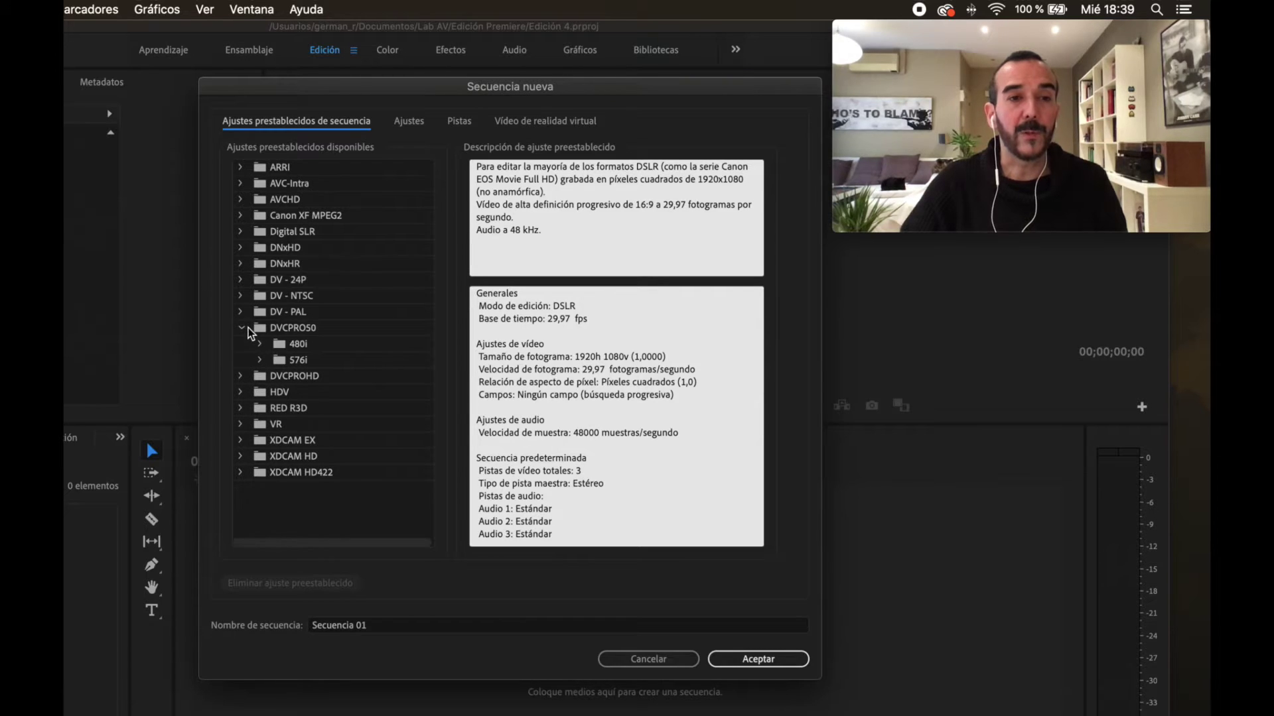
click(241, 328)
click(239, 232)
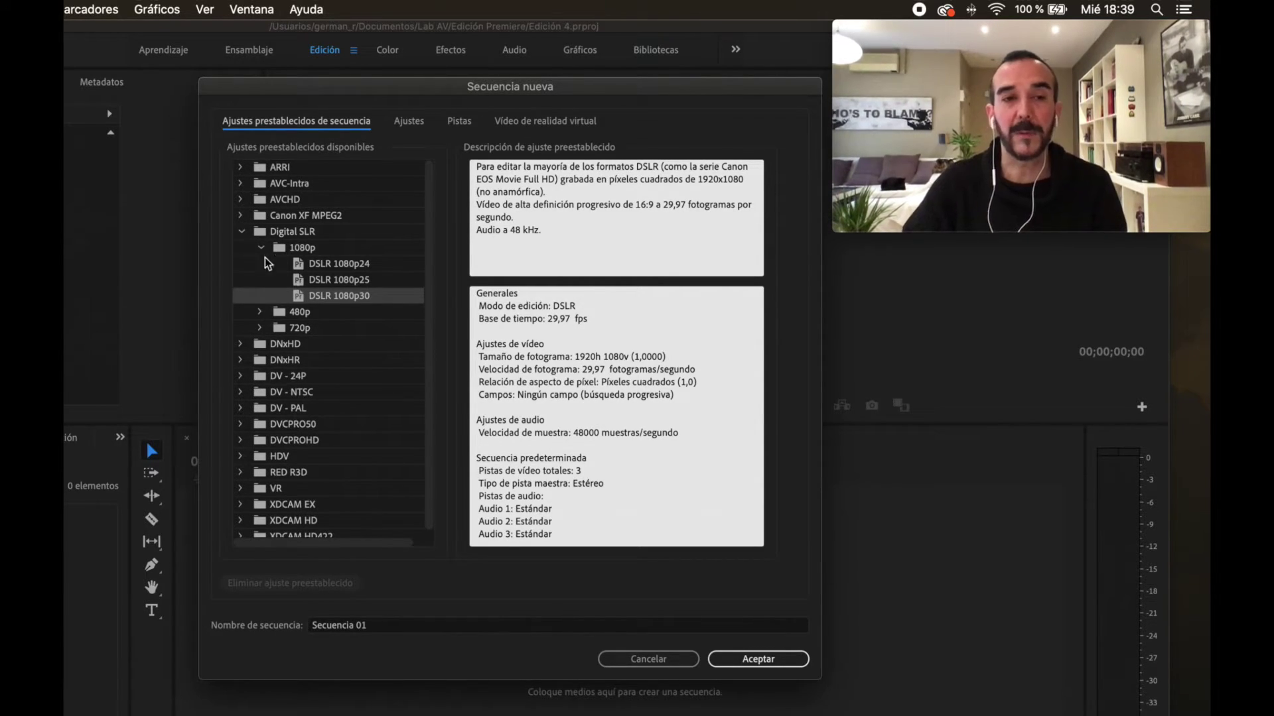
click(337, 278)
click(337, 264)
click(338, 296)
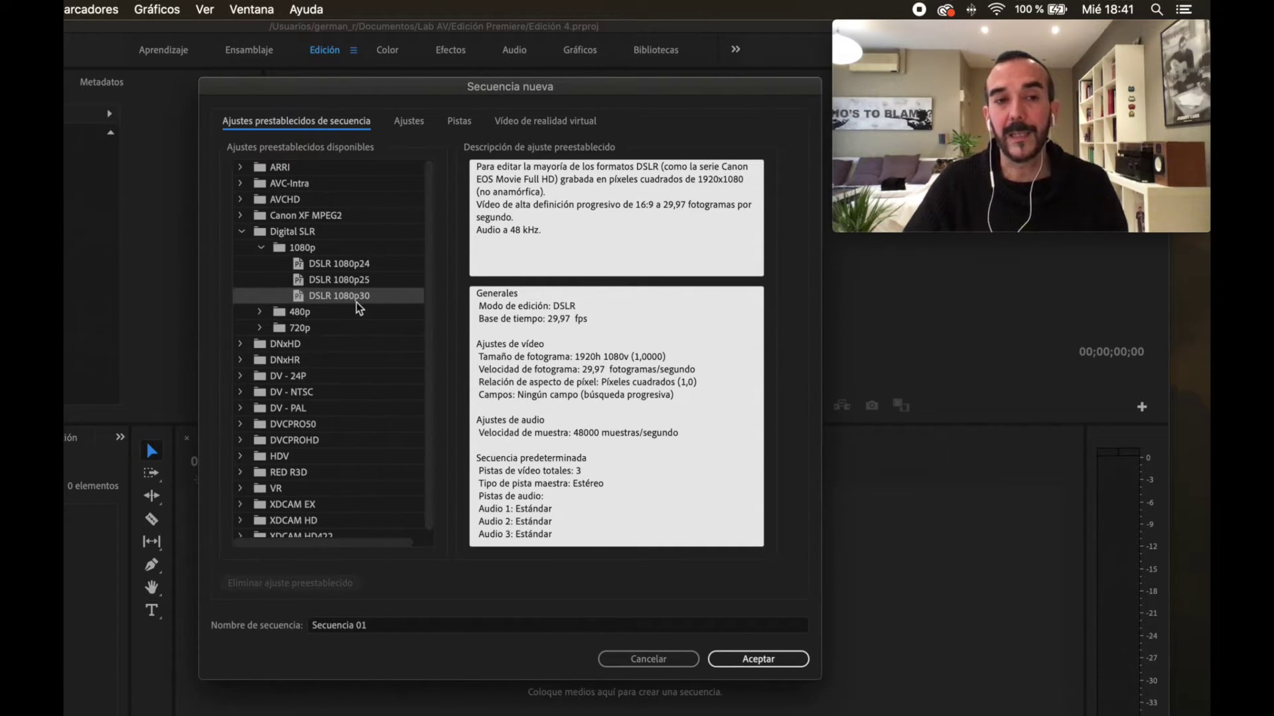
Review the available timebase and editing mode options in the new sequence's detailed settings, keeping the current choices
click(408, 121)
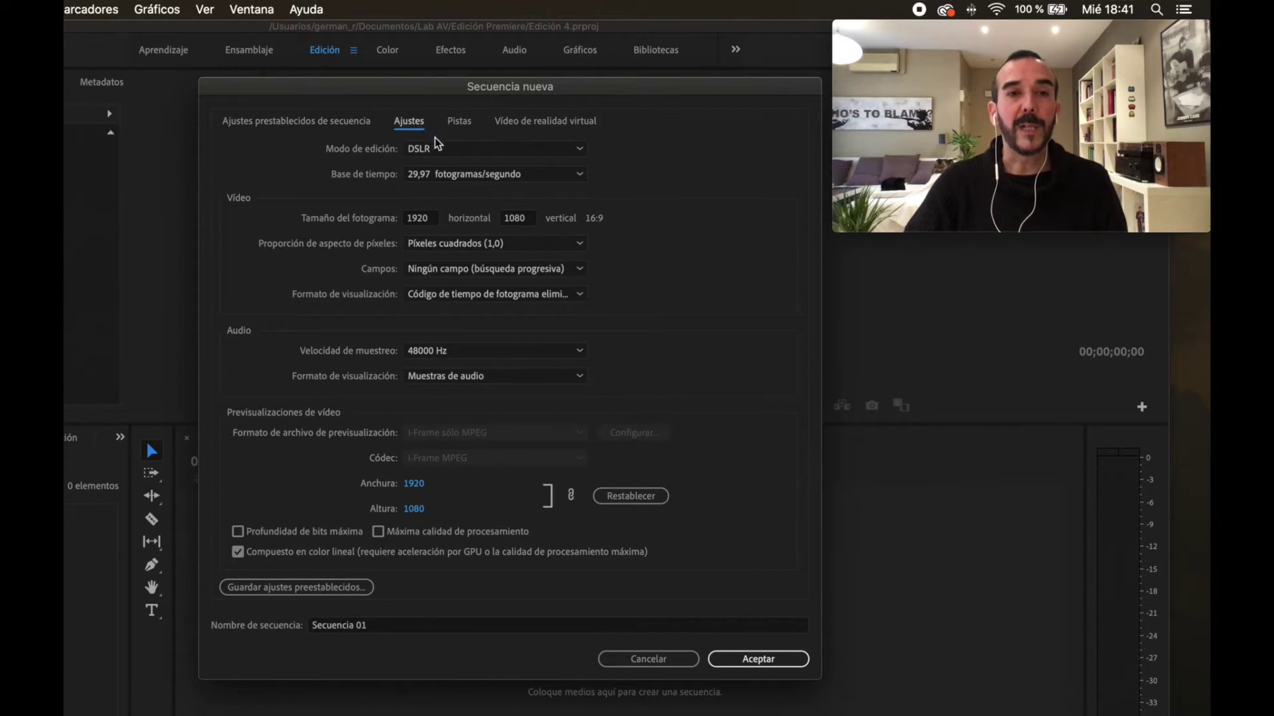
click(560, 172)
click(625, 229)
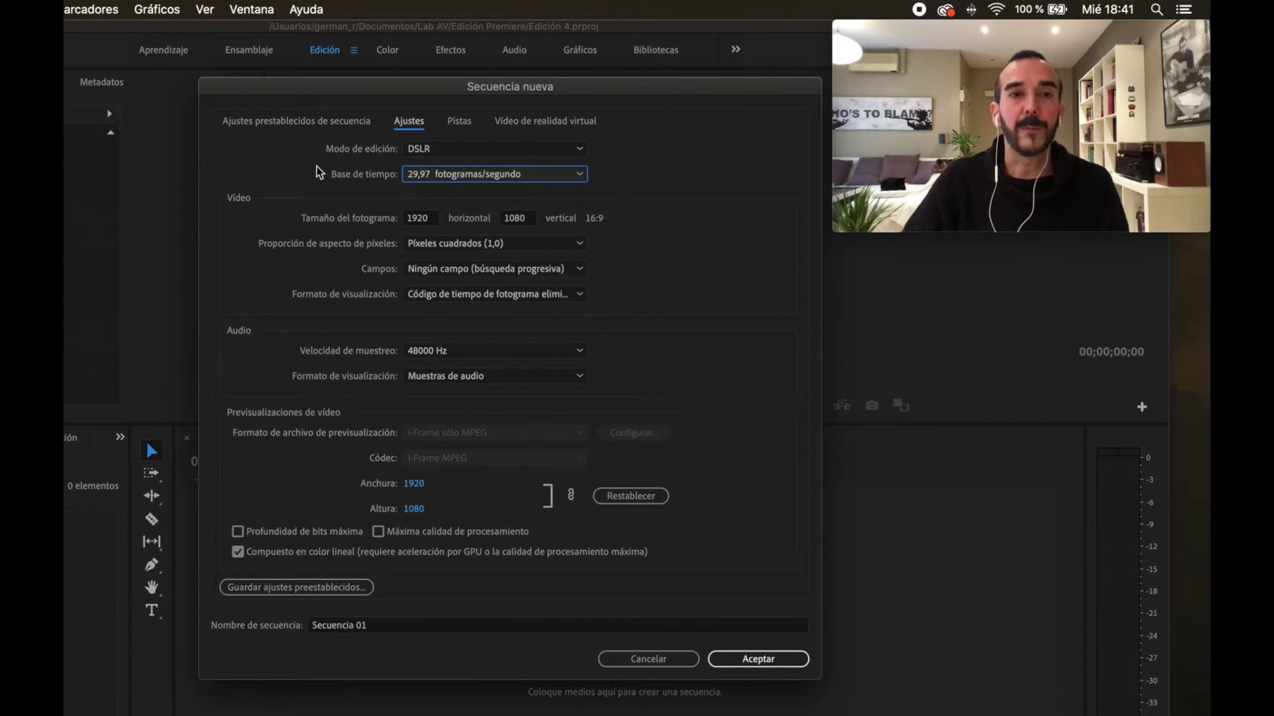
click(583, 149)
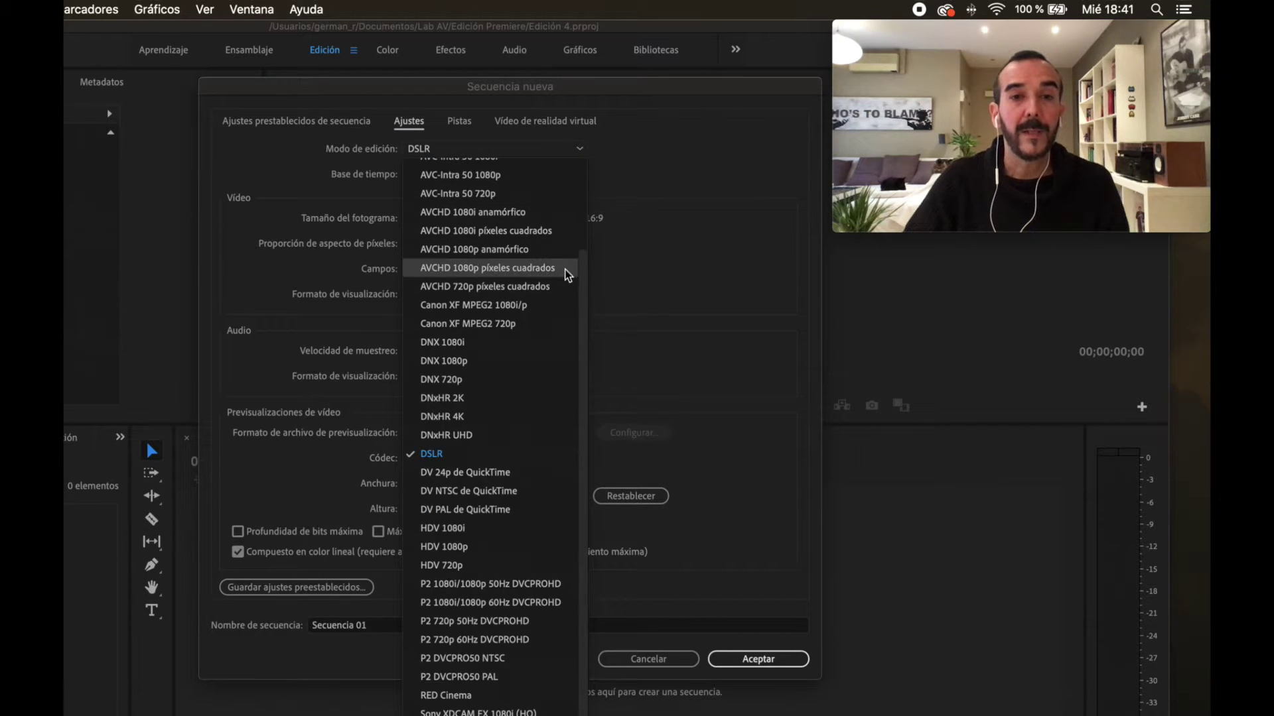
drag(583, 265, 578, 481)
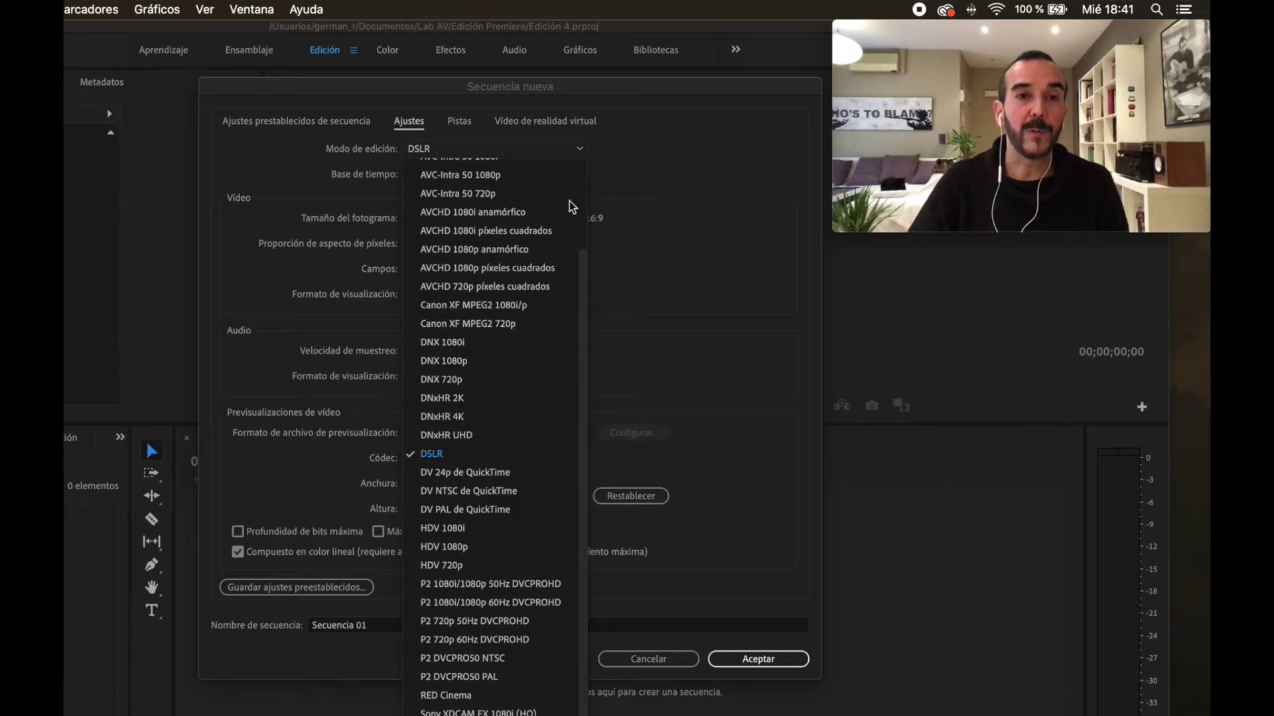
click(699, 173)
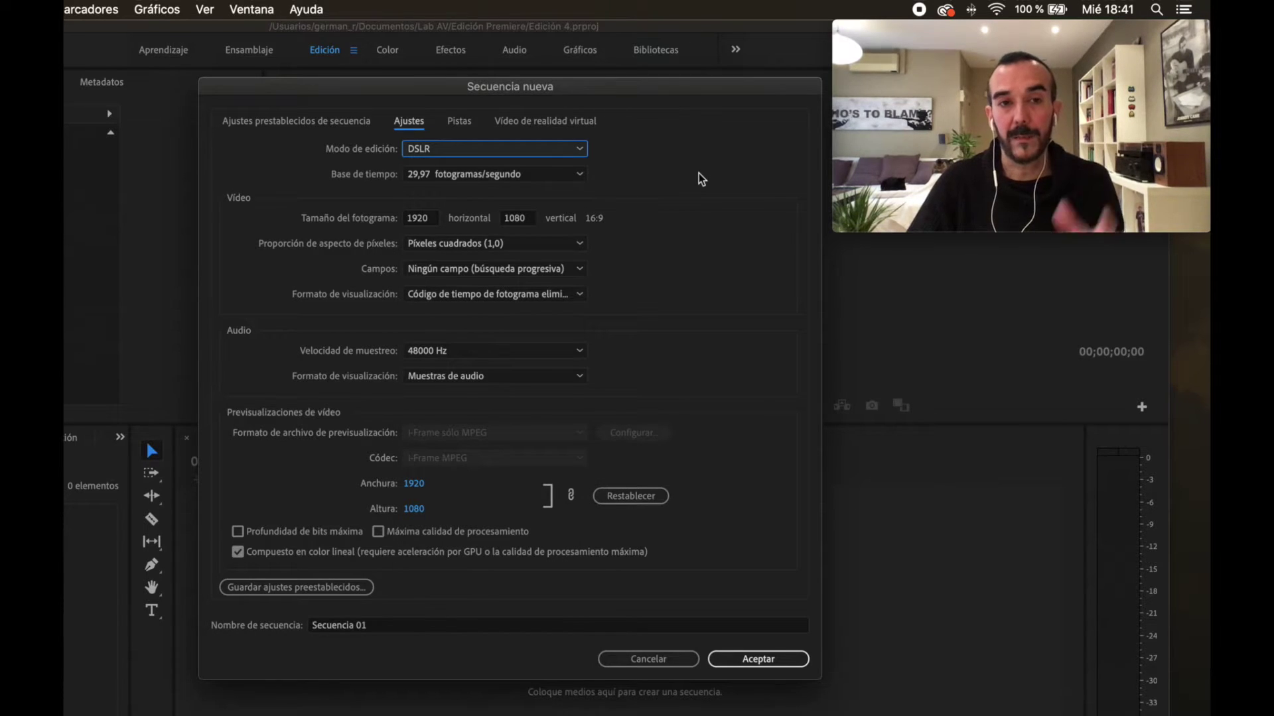
click(574, 171)
click(656, 173)
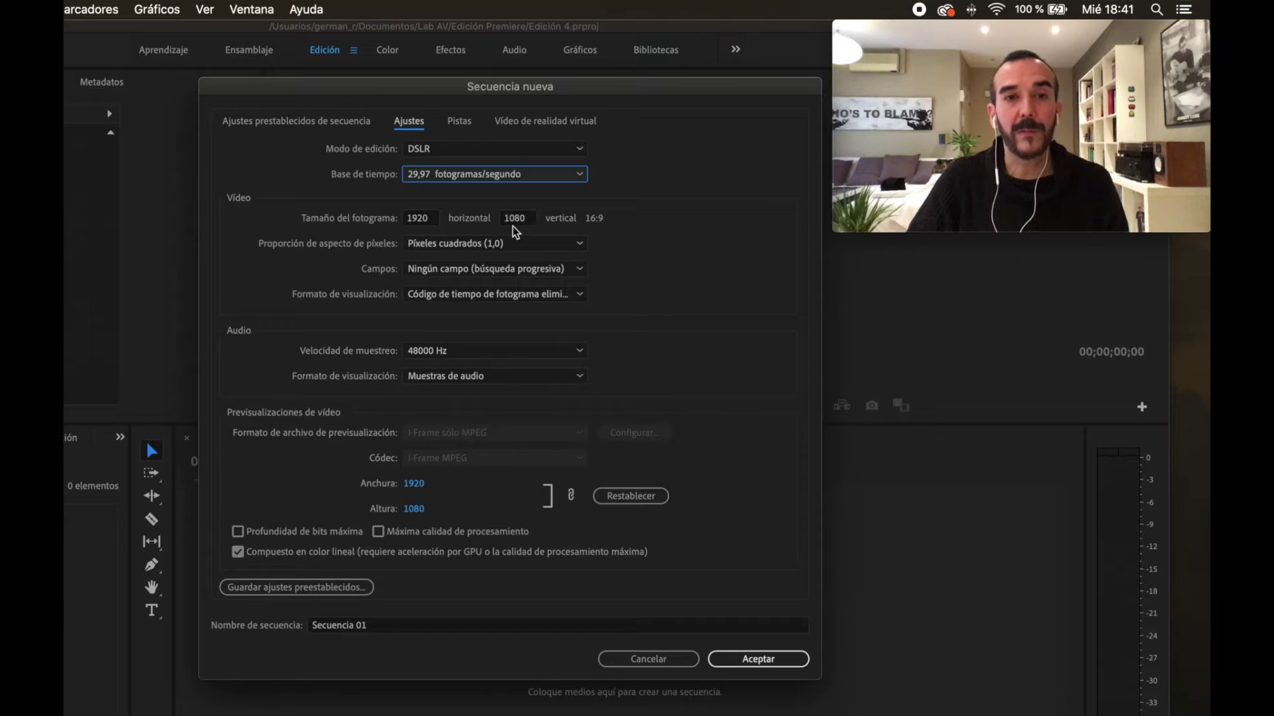
Review the sequence's pixel aspect ratio, fields and video display format options without changing them
click(573, 244)
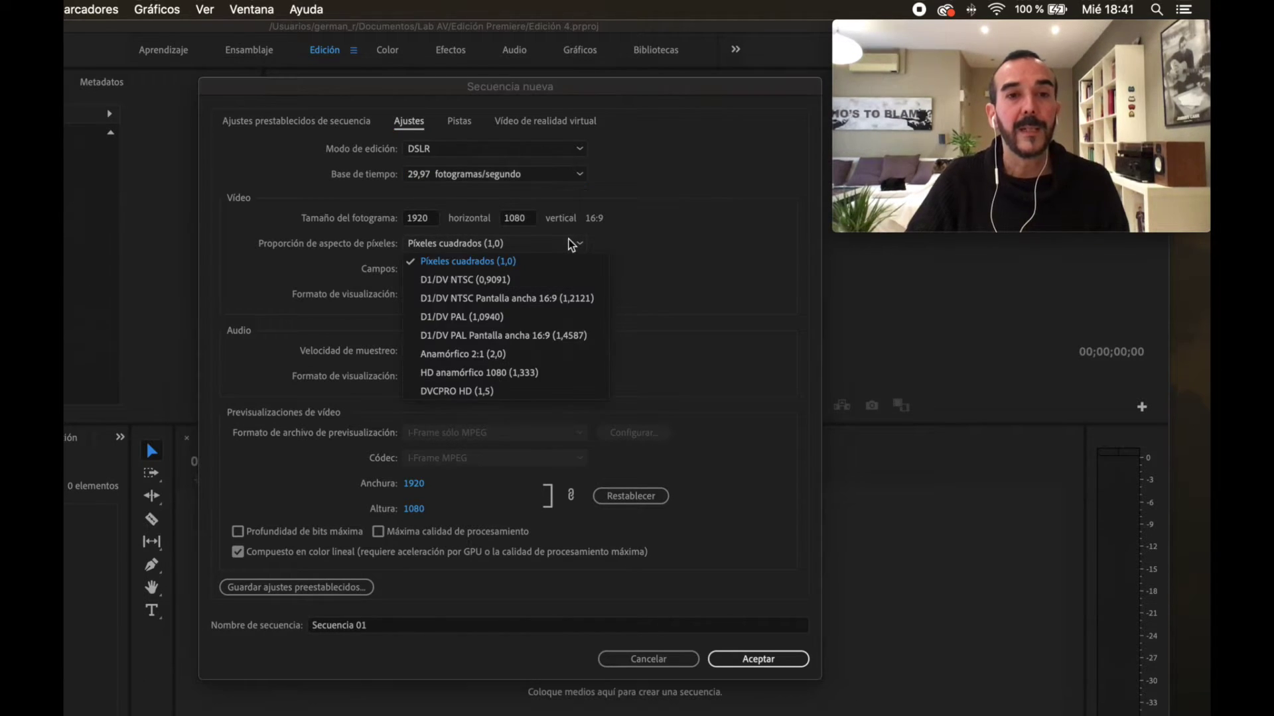
click(717, 234)
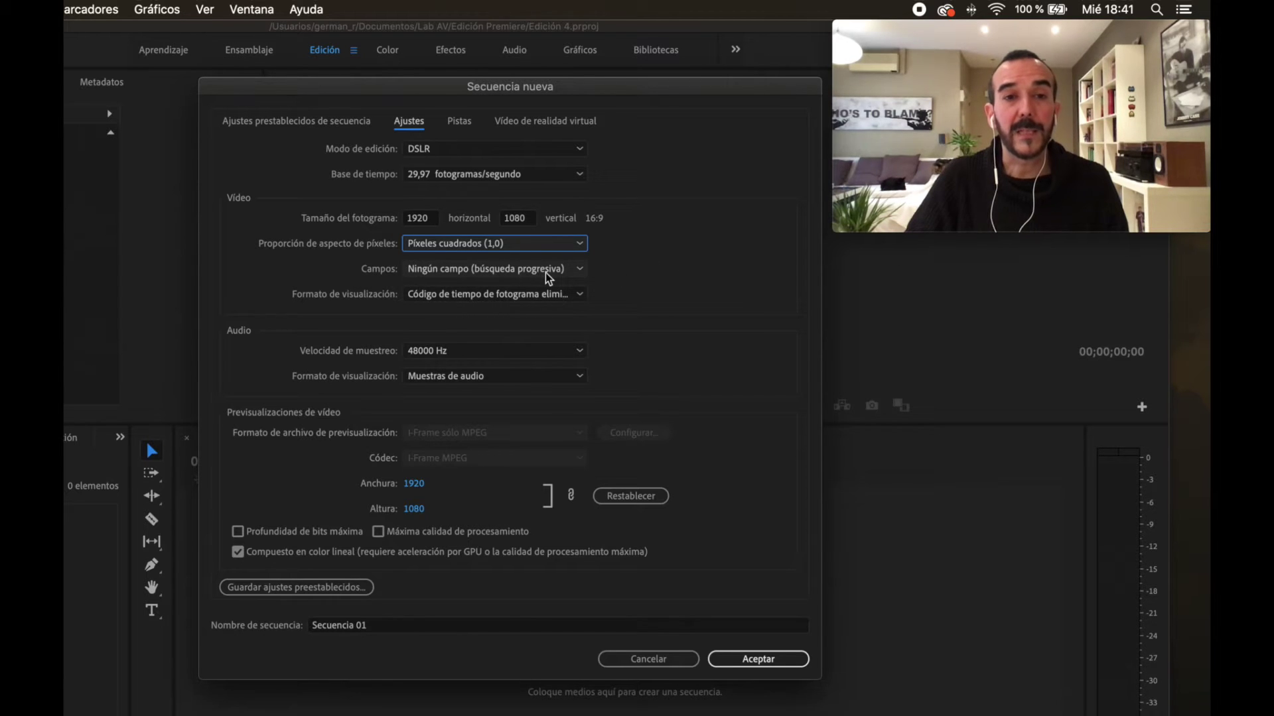
click(562, 269)
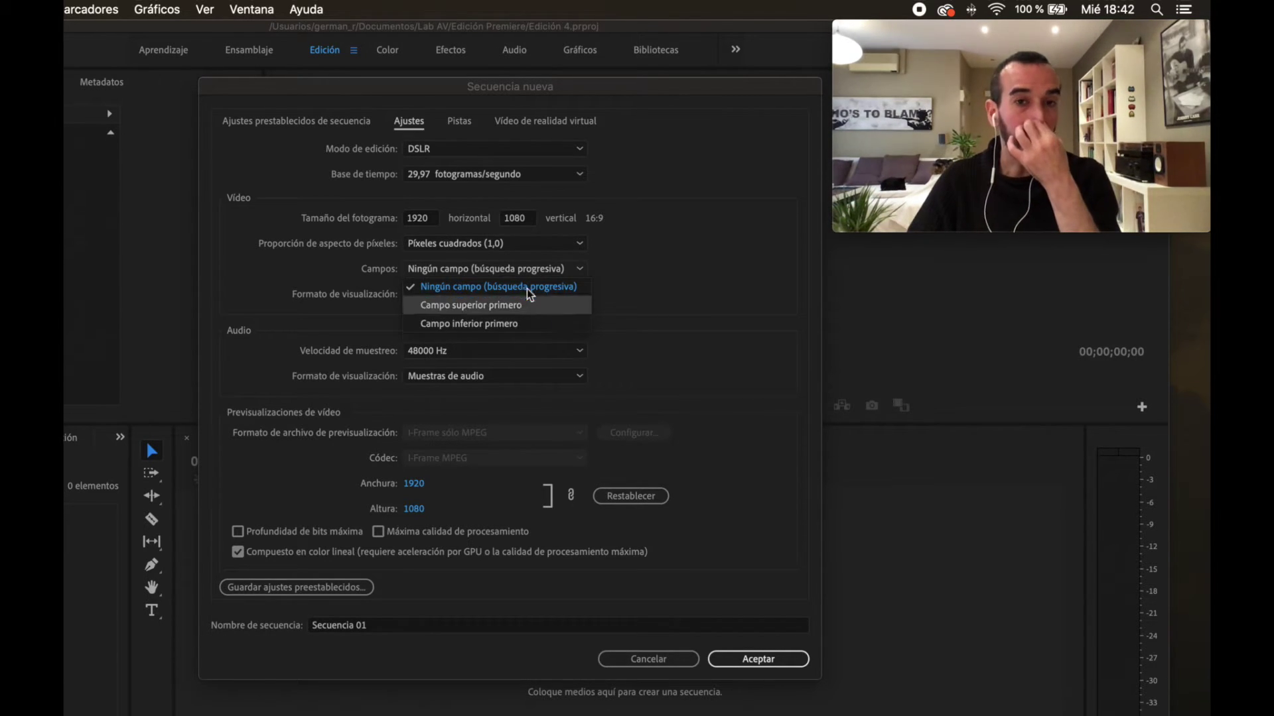
click(665, 292)
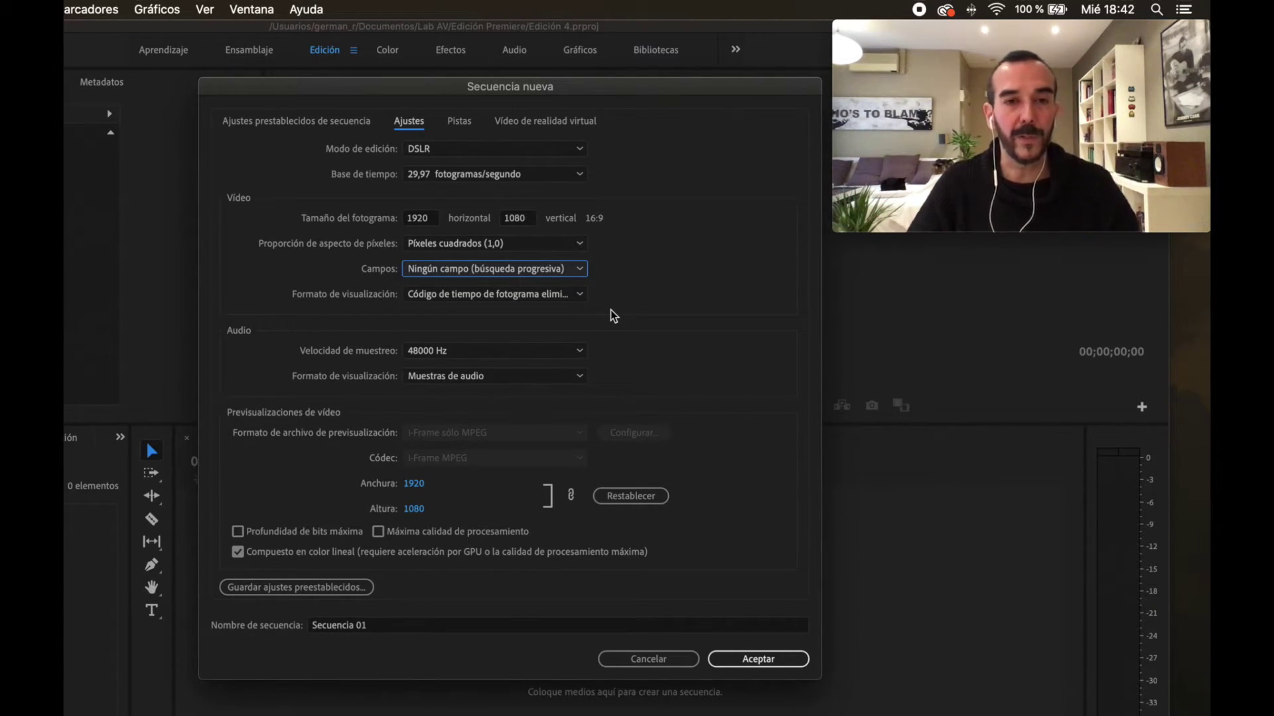
click(579, 294)
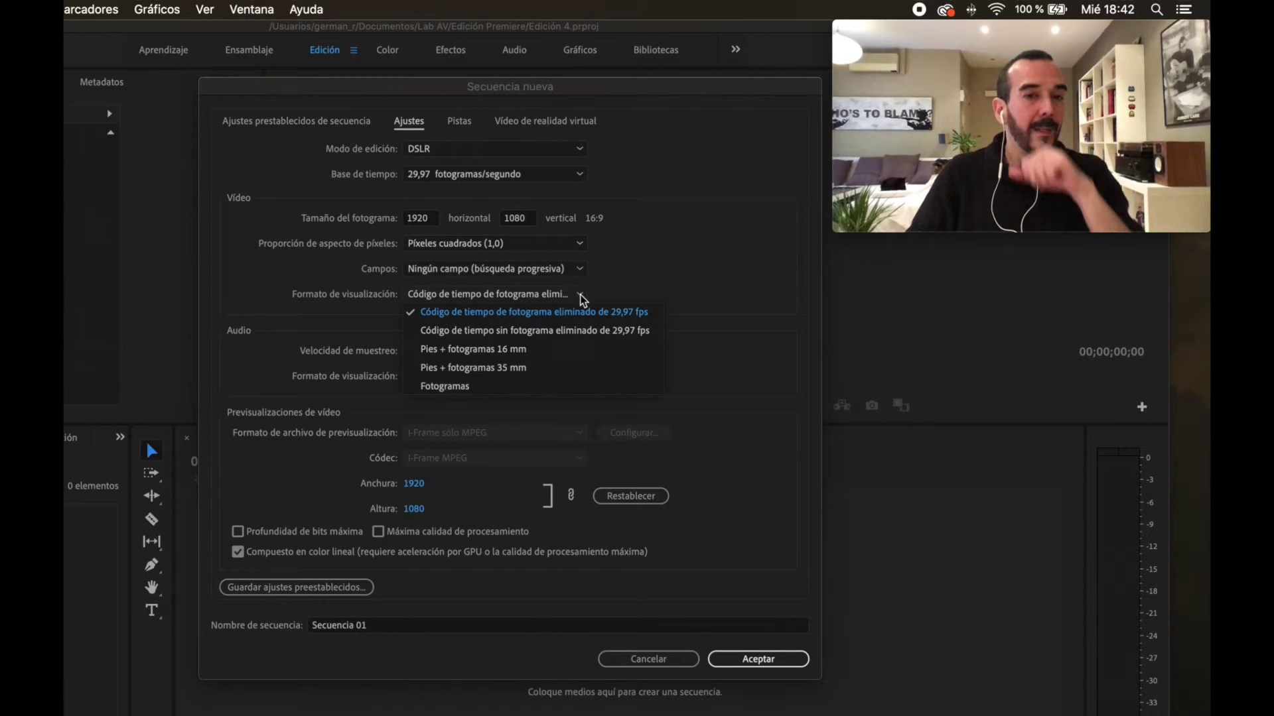
click(695, 269)
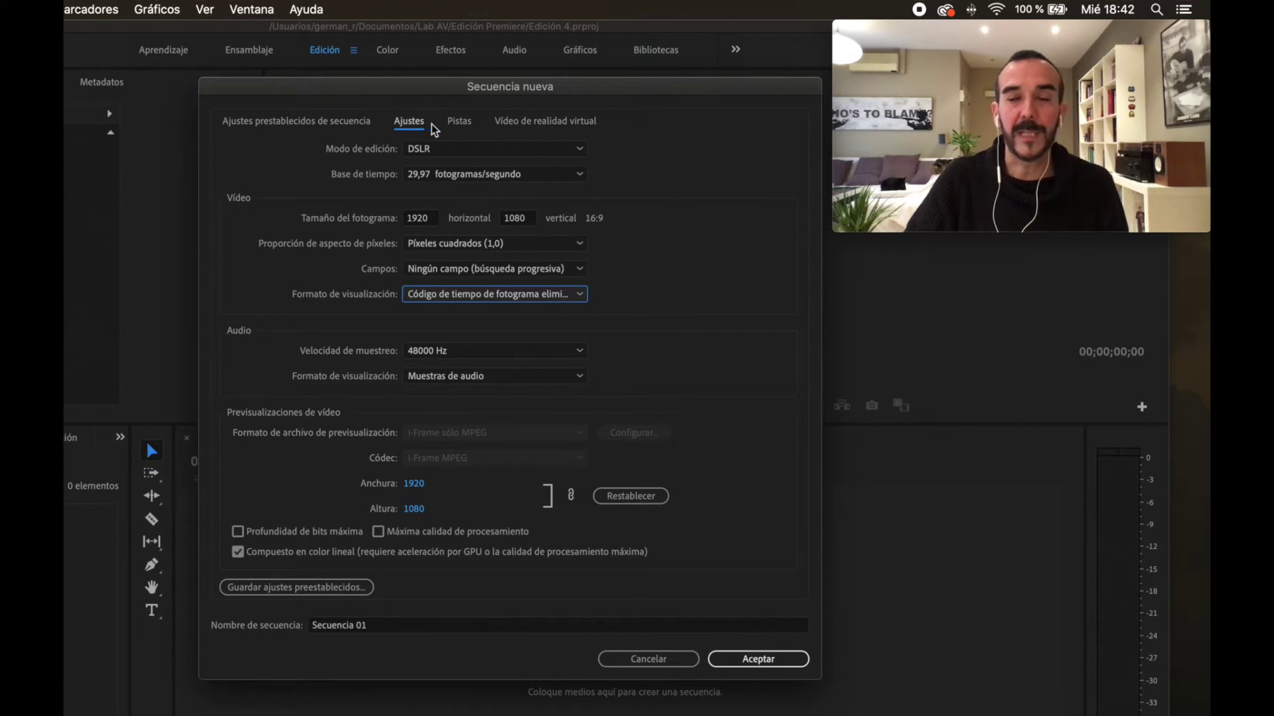
Review the sequence's track settings, keeping the Estéreo audio mix, view the virtual reality properties, and cancel the new sequence
click(461, 125)
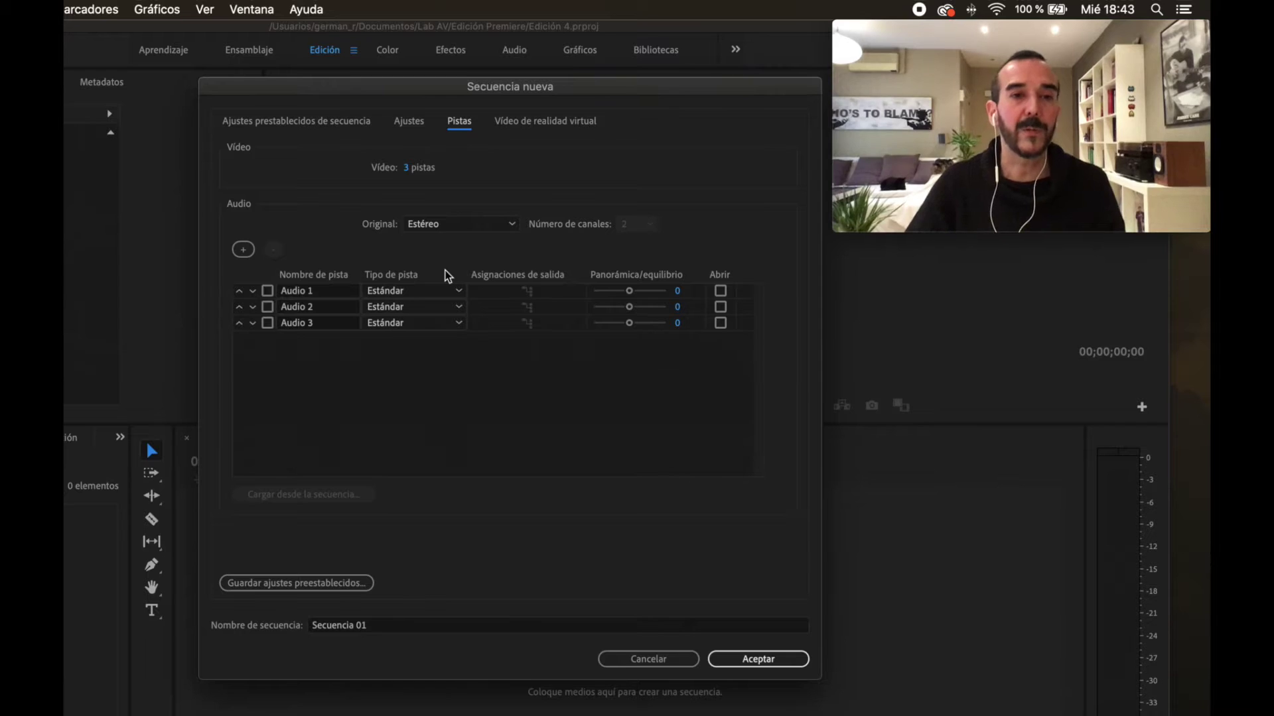
click(500, 228)
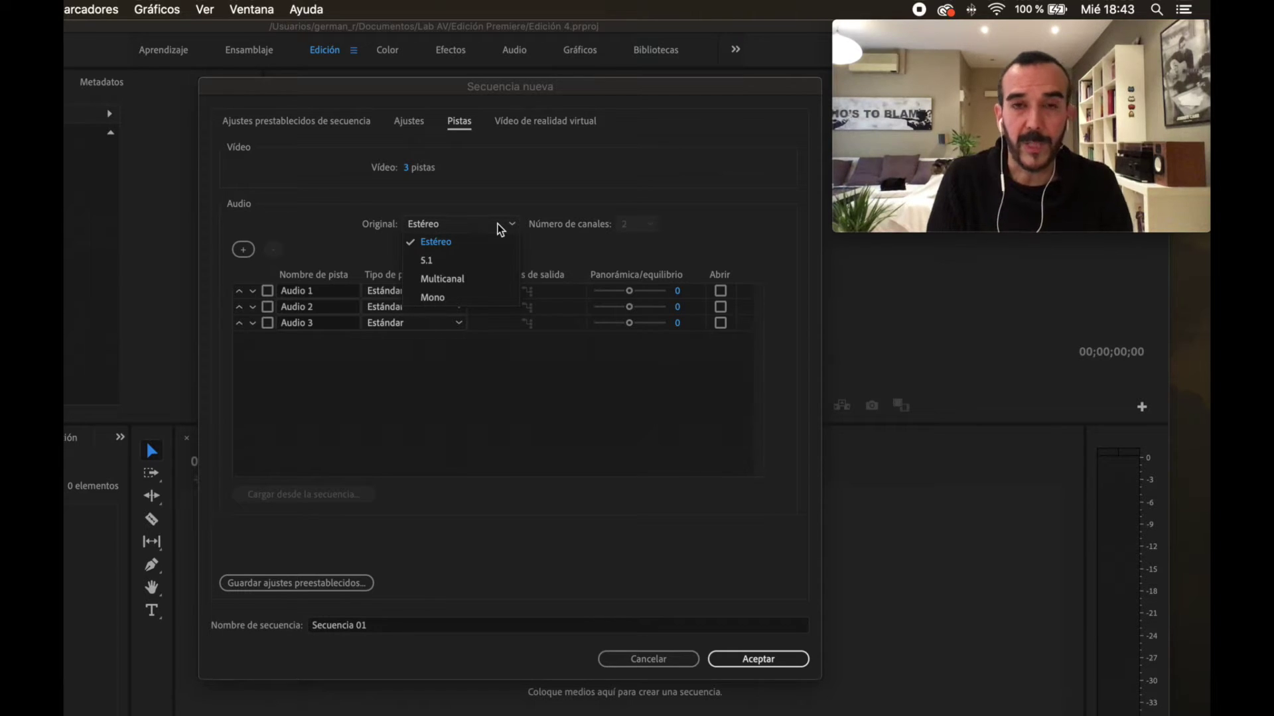
click(460, 242)
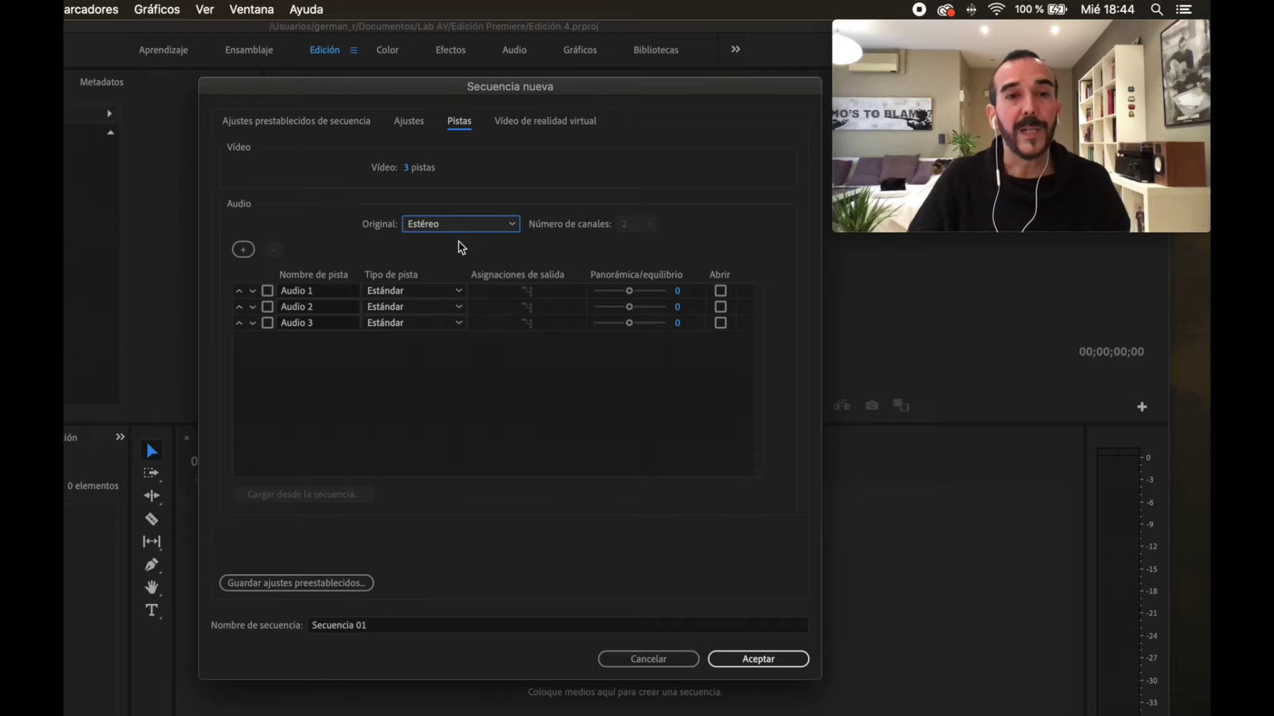
click(553, 127)
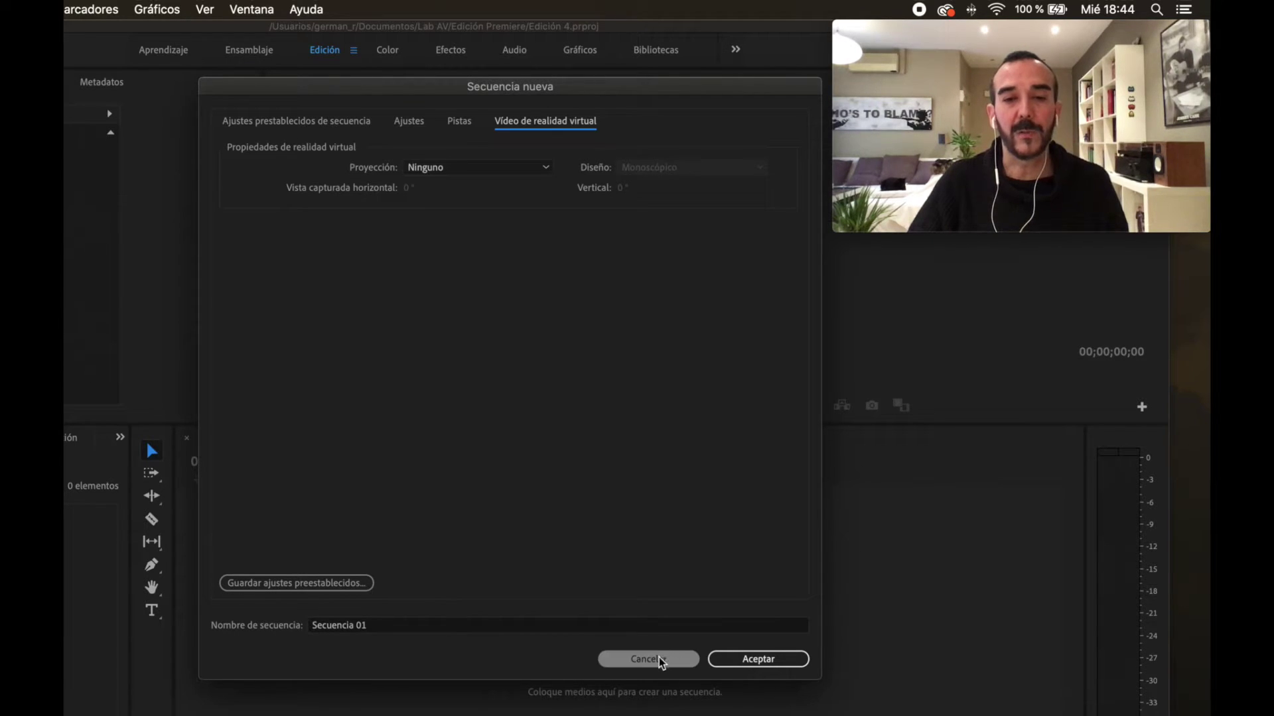
click(657, 660)
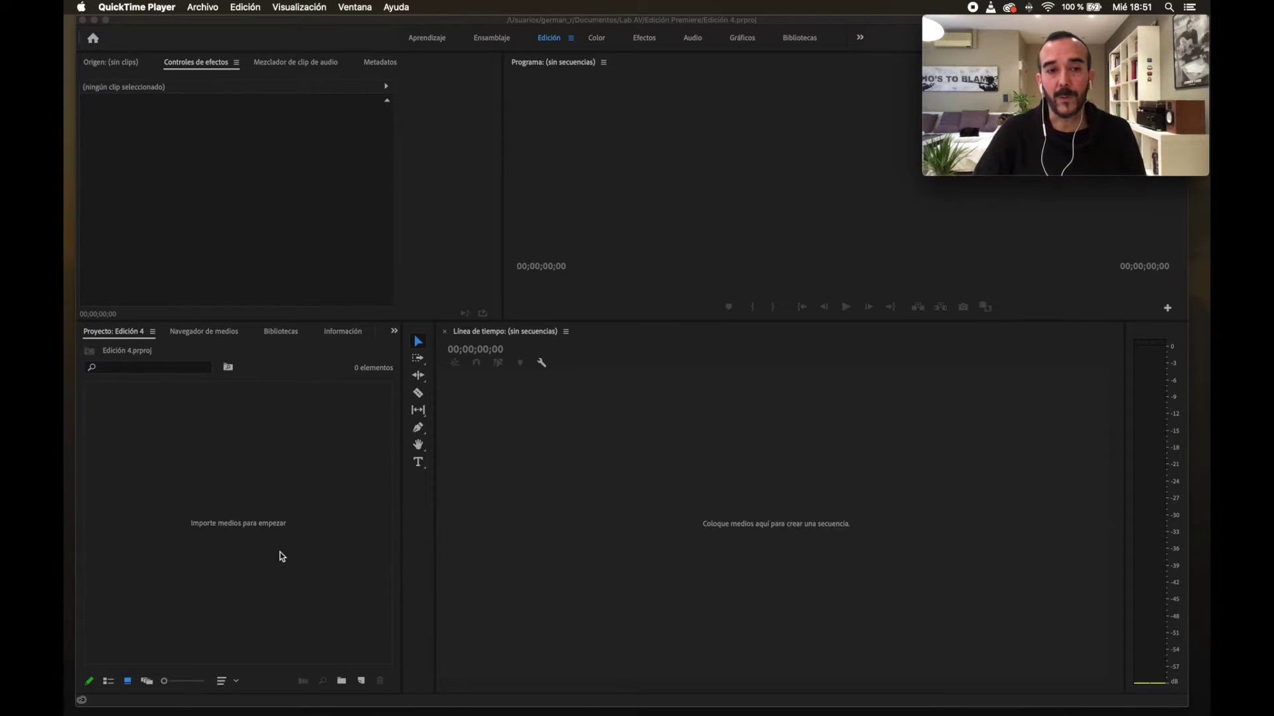
Import Vertigo.1958.720p.BluRay.x264.YIFY.mp4 from the Vertigo (1958) folder in Vídeos into the project
click(277, 527)
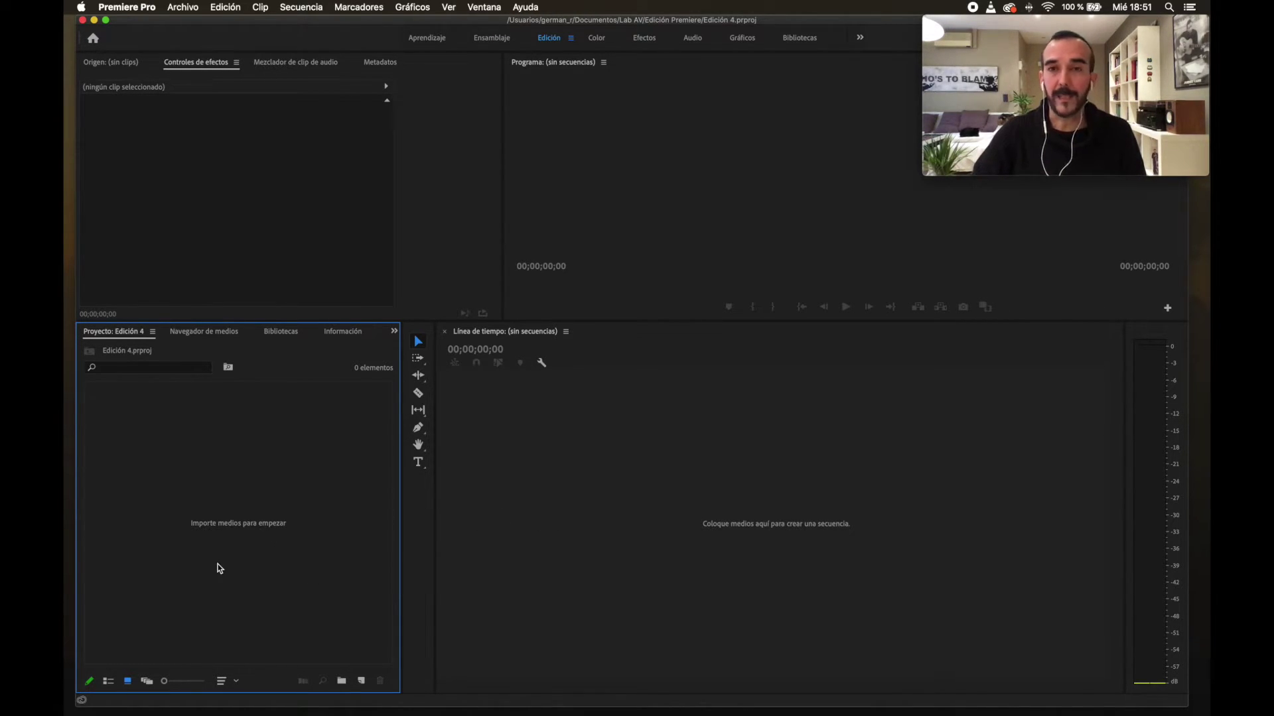
right_click(261, 479)
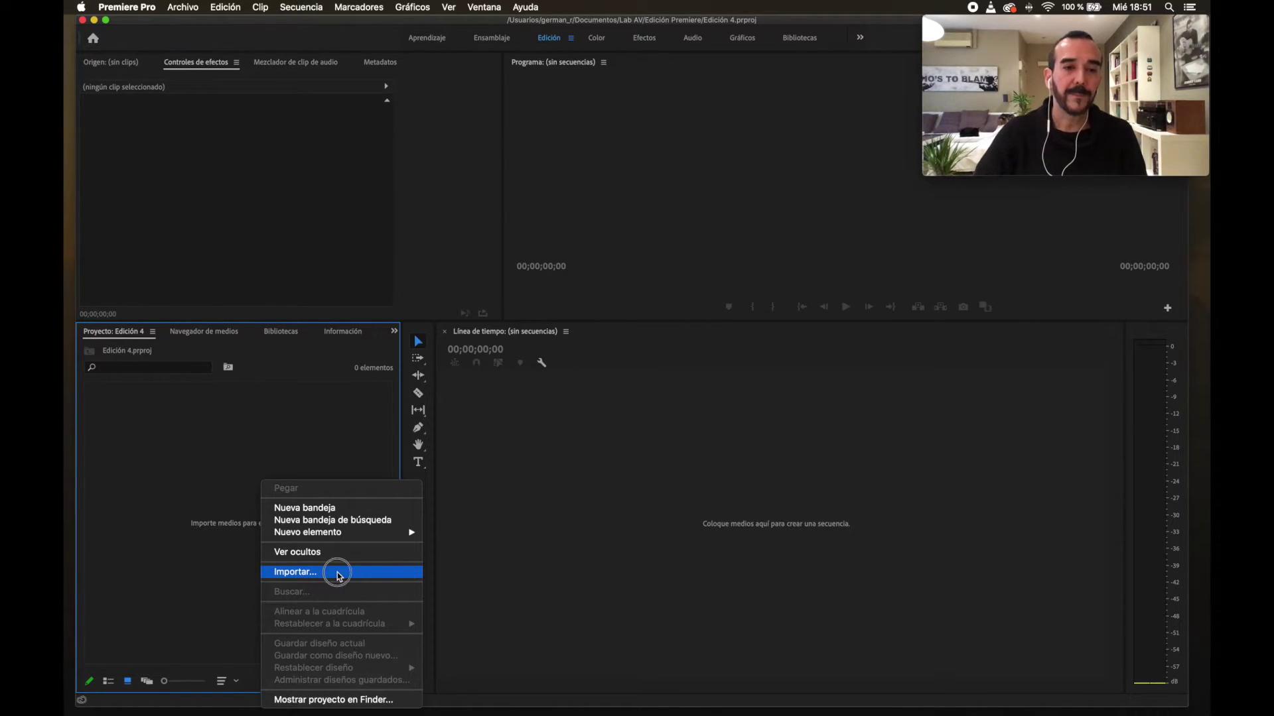
click(339, 573)
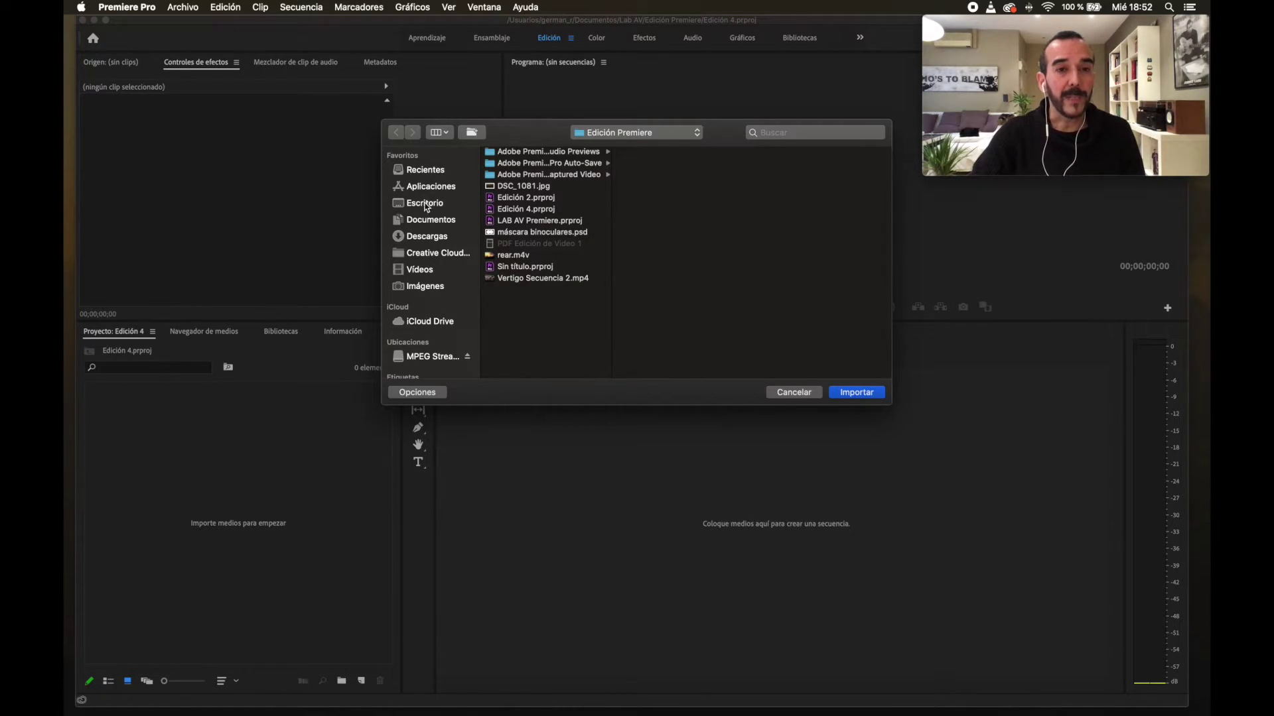
click(424, 272)
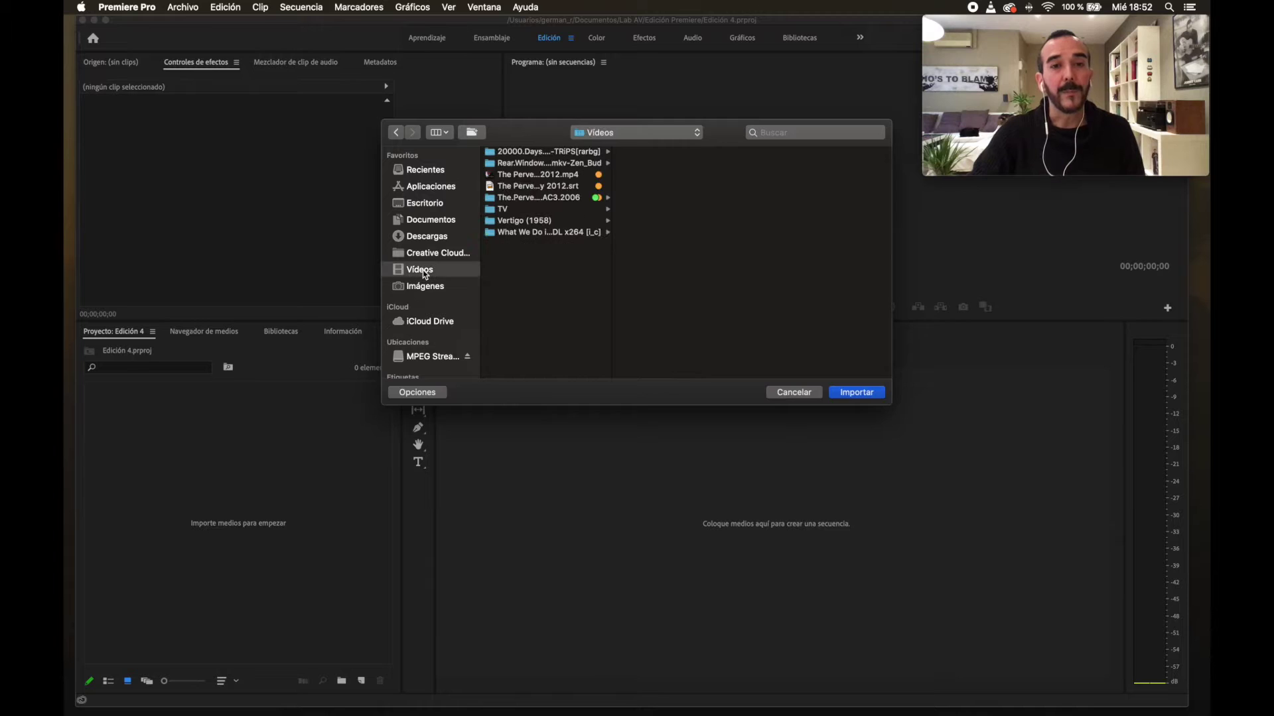
click(529, 223)
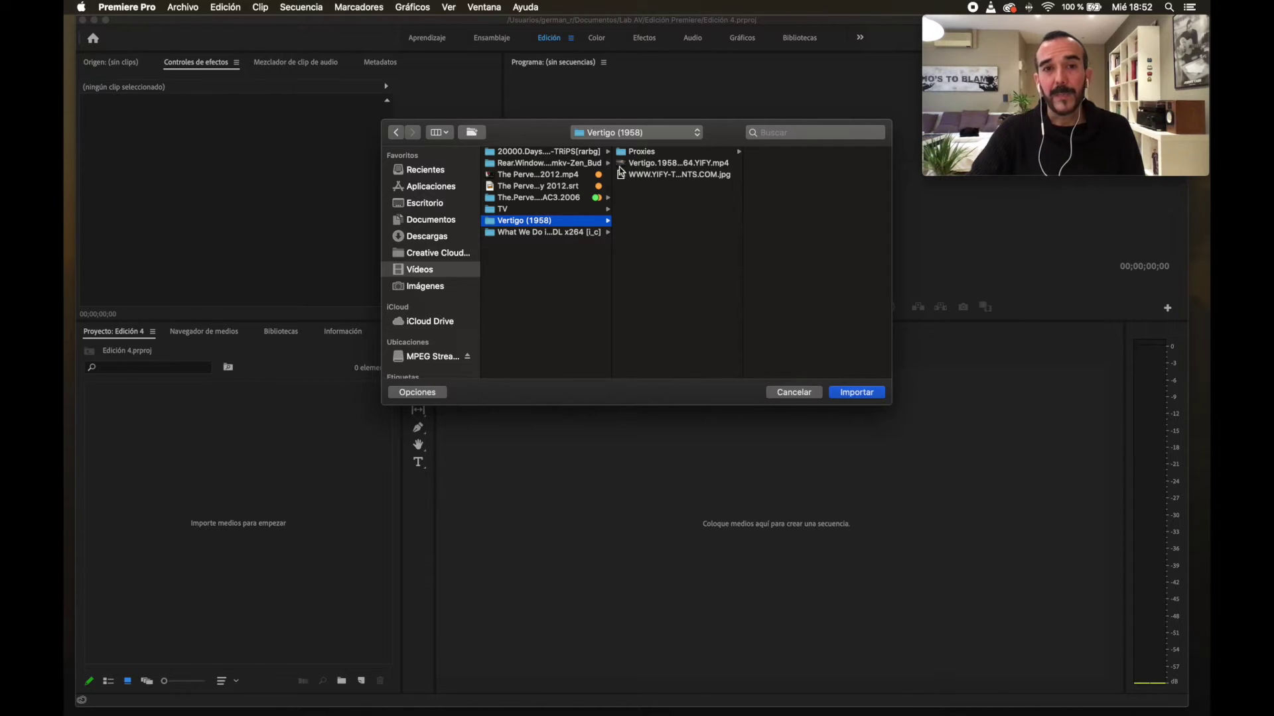
click(622, 165)
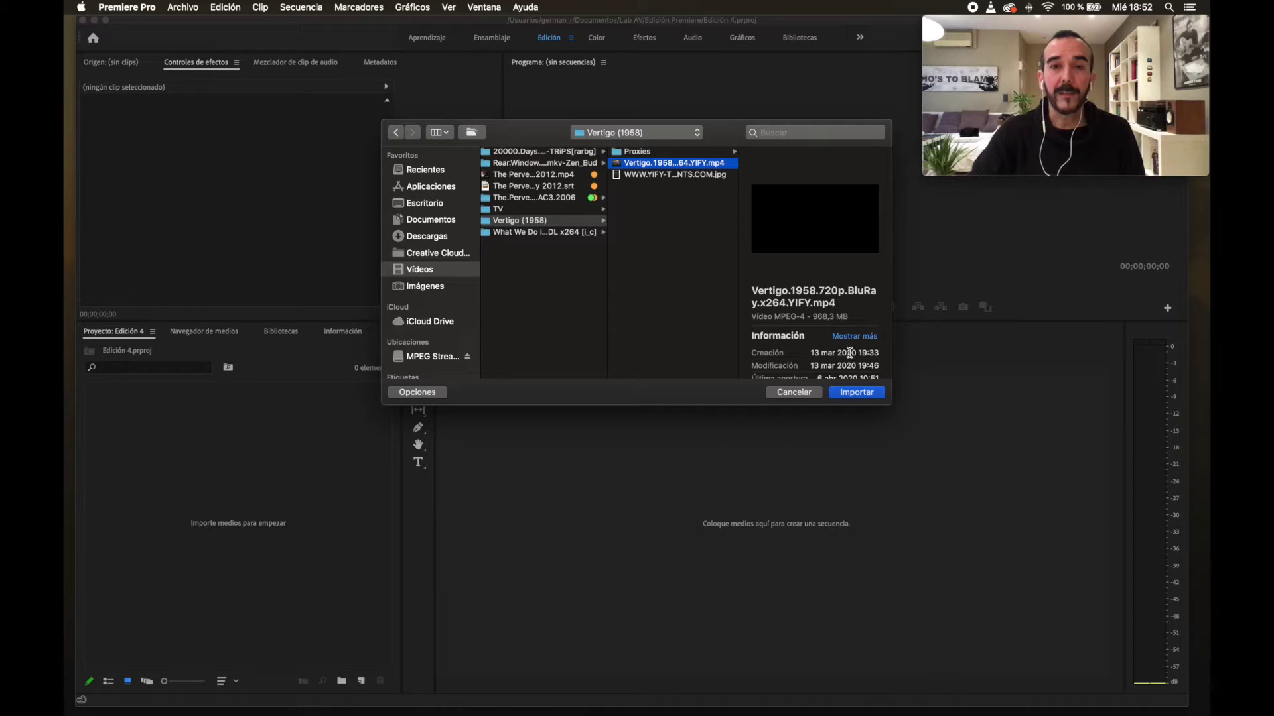
click(865, 394)
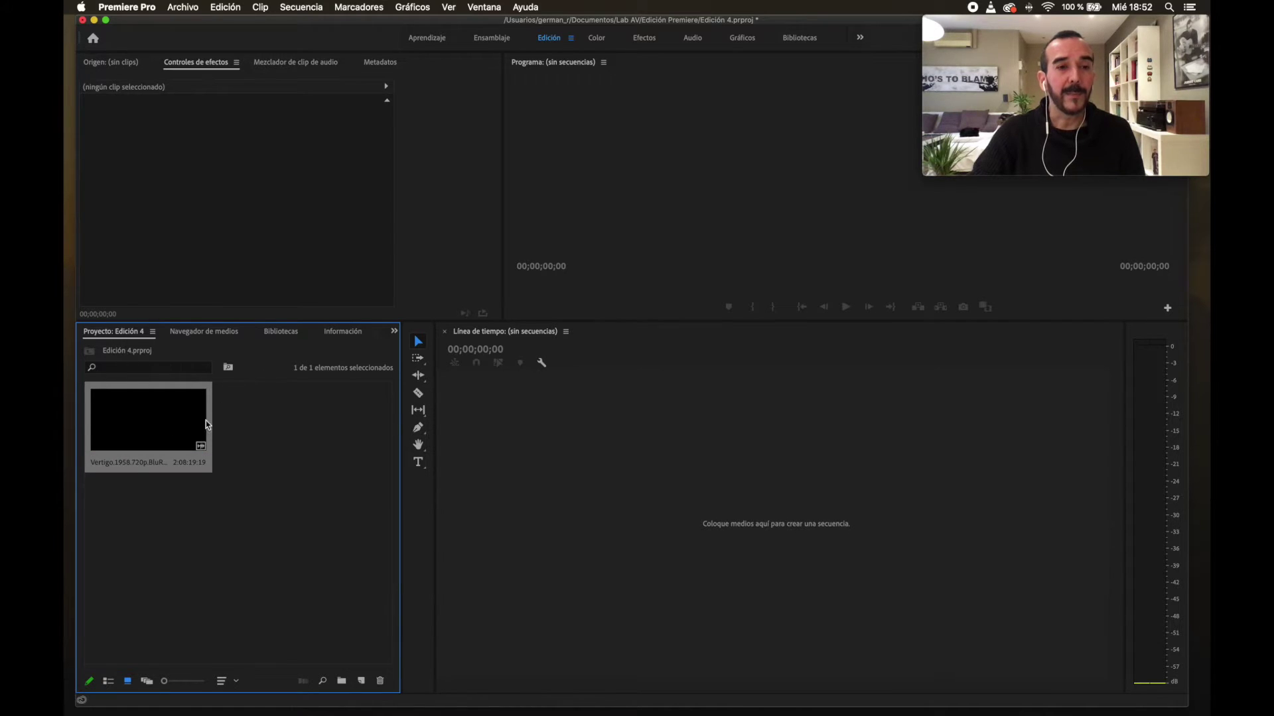
Make the source and program monitors taller and widen the source area at the expense of the program monitor
drag(350, 322, 347, 465)
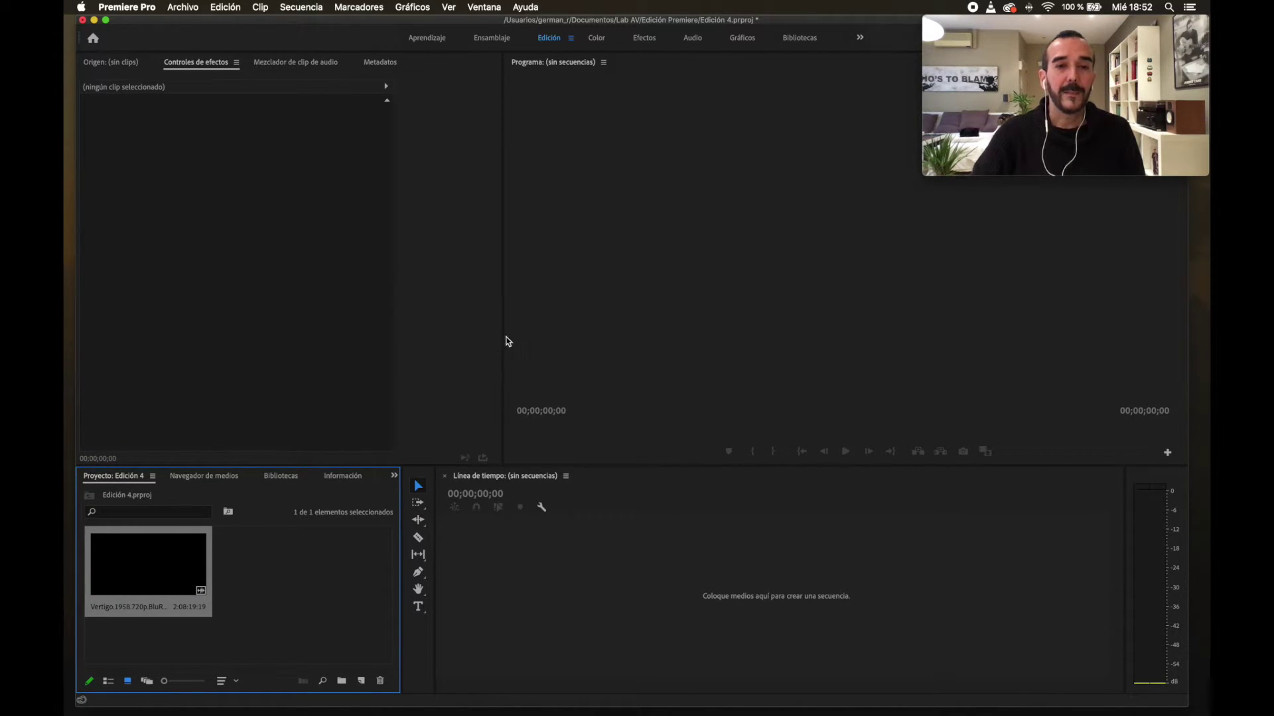
drag(504, 339, 840, 332)
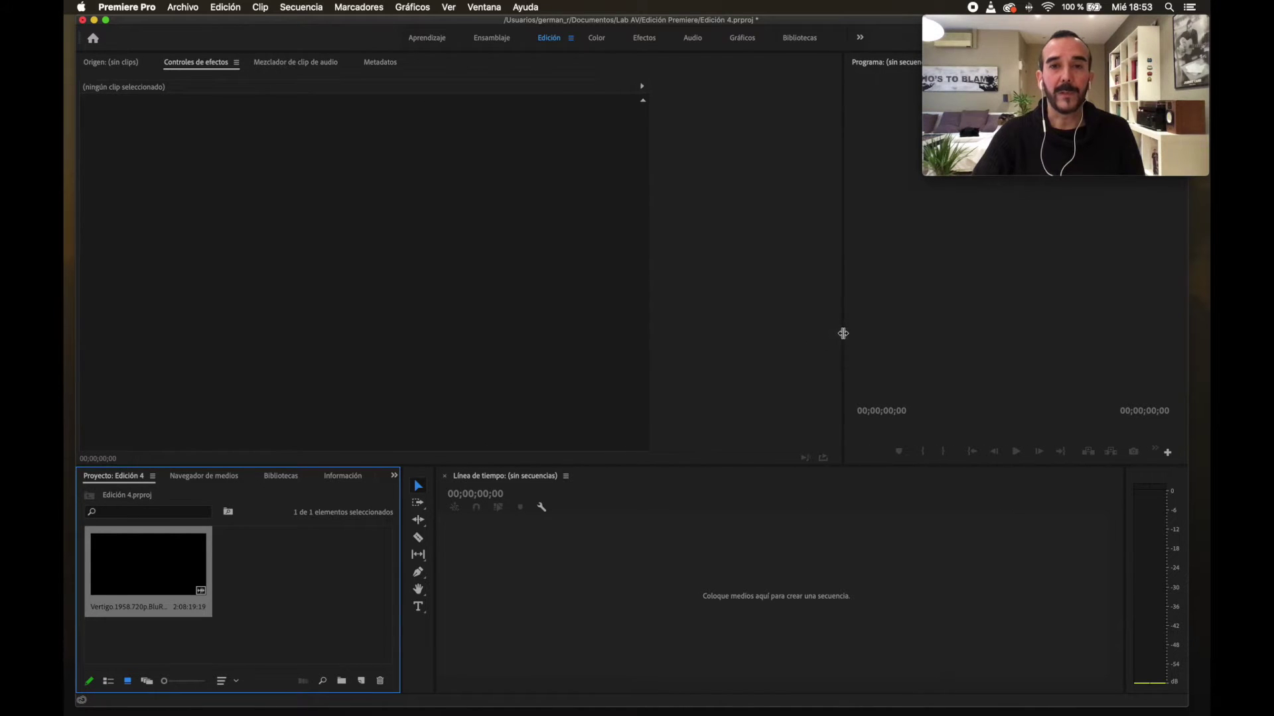
Load the Vertigo clip into the source monitor and play it from about 00:16:38:00
double_click(143, 578)
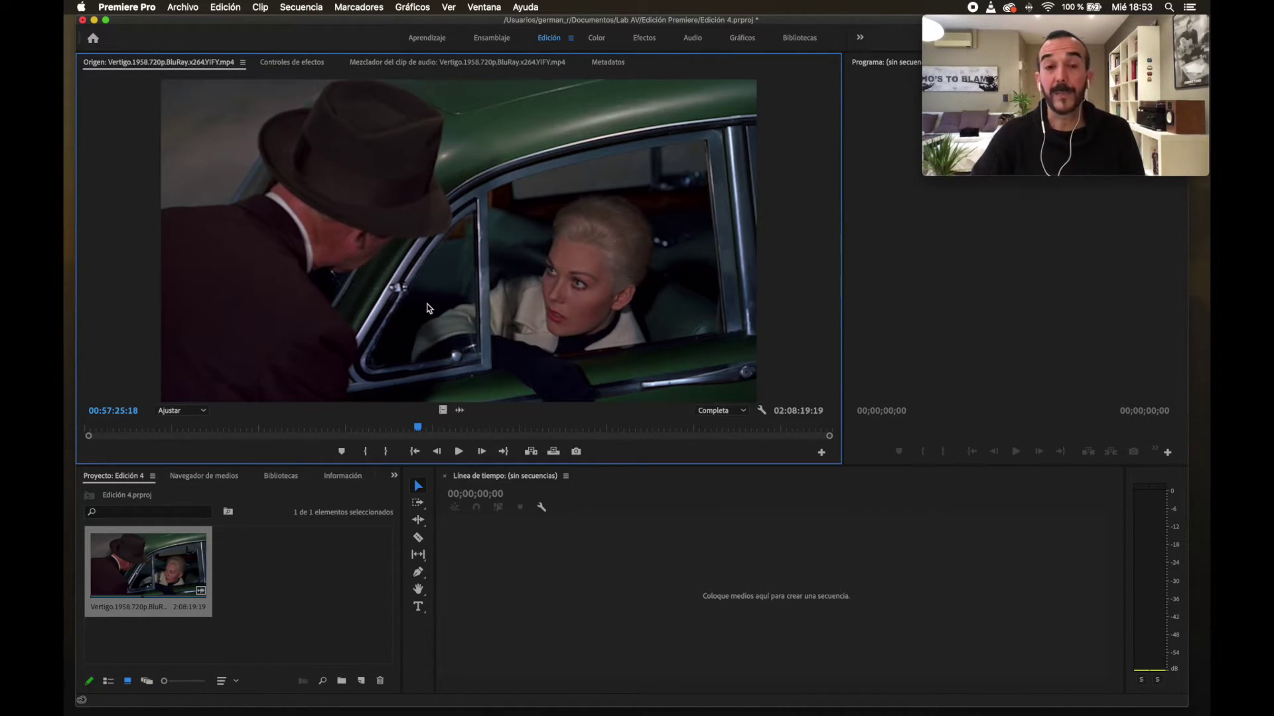
drag(418, 431, 181, 441)
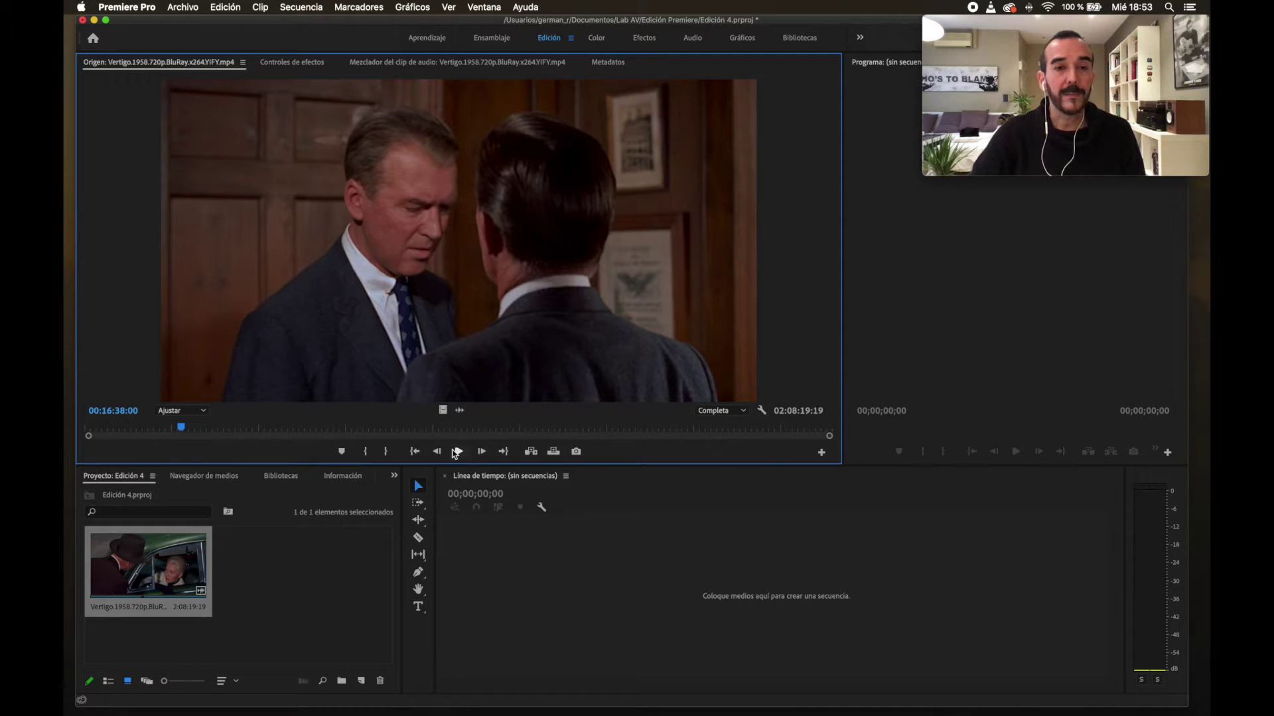
click(458, 453)
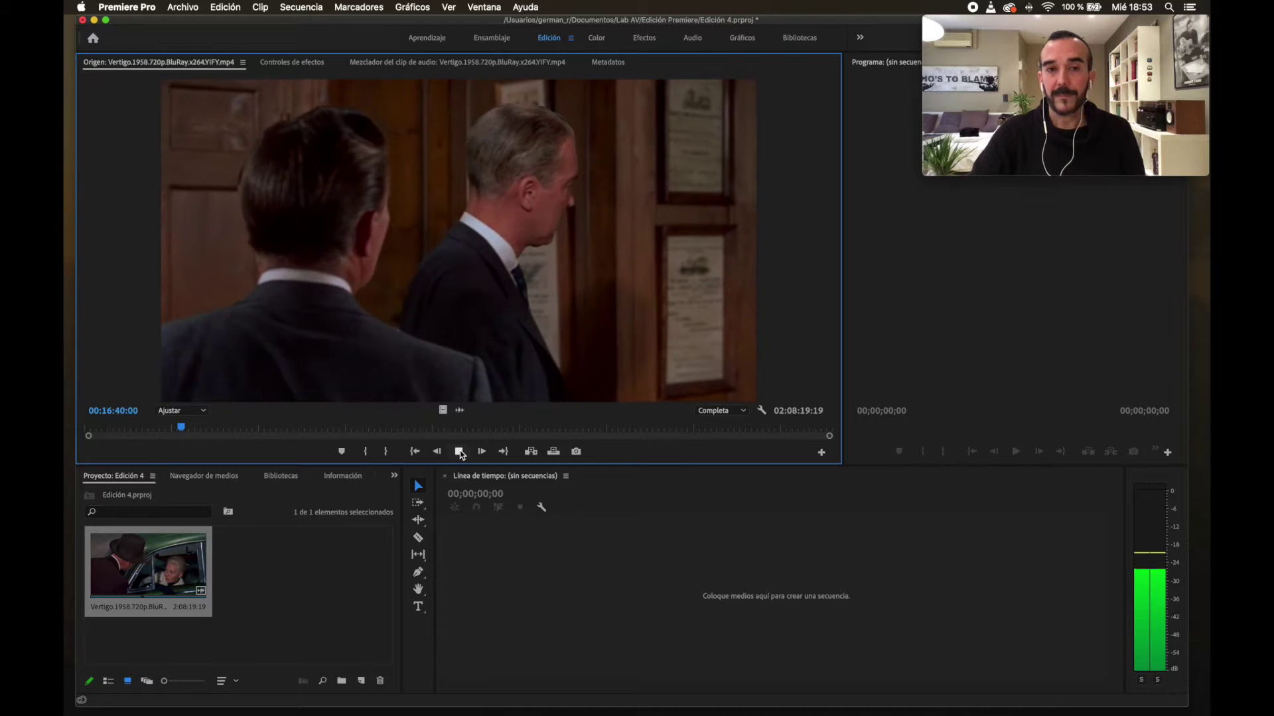
Pause the Vertigo clip, move the source playhead to about 00:32:18, and play it briefly from there
click(459, 451)
drag(183, 426, 271, 427)
click(459, 452)
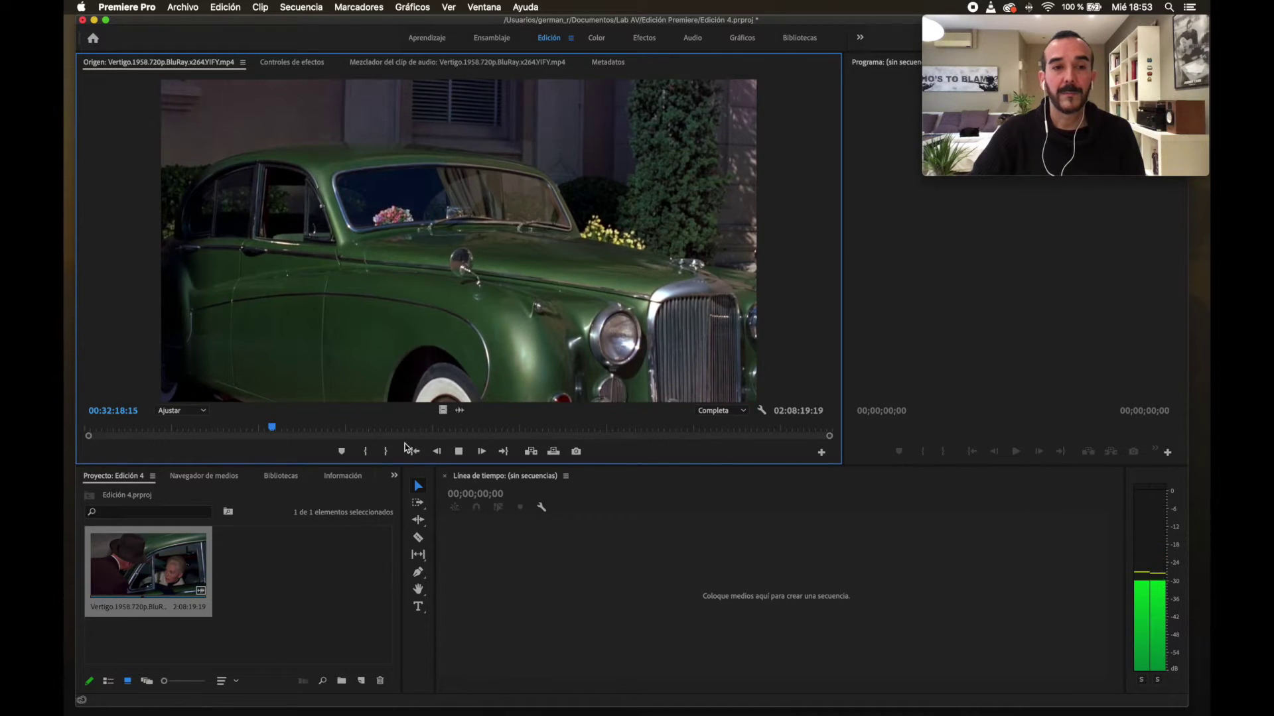
click(459, 452)
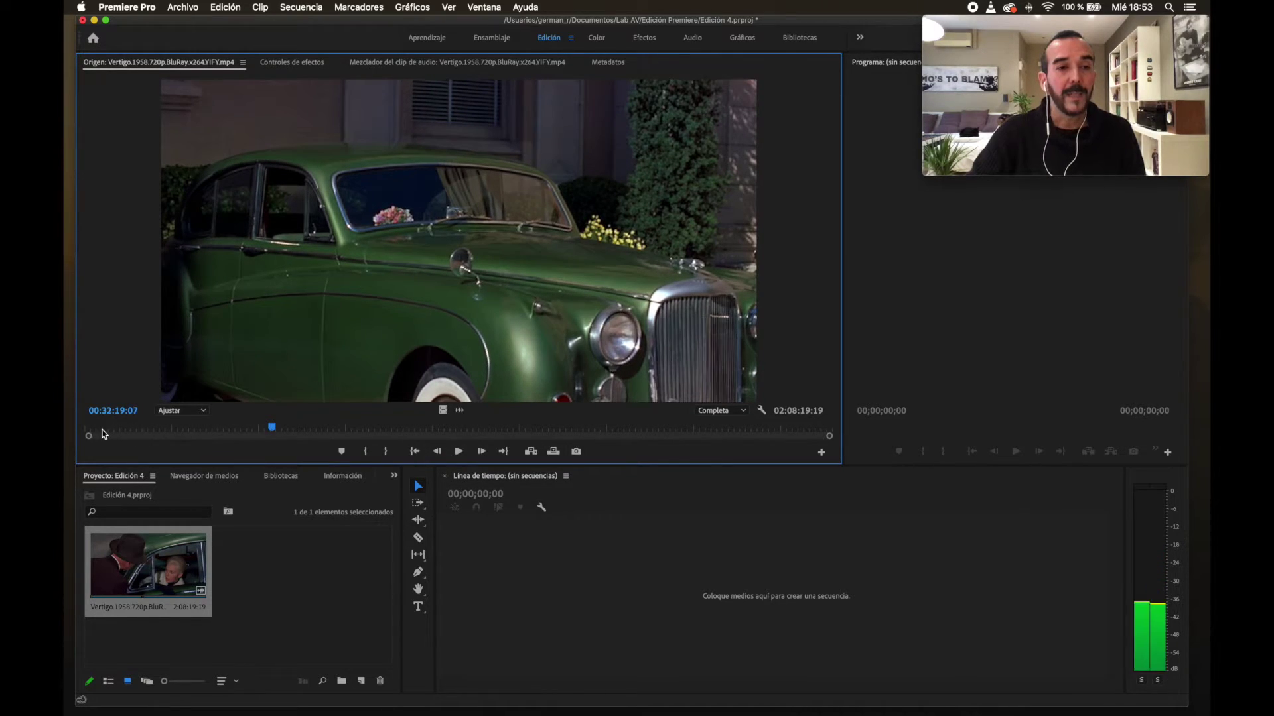
Zoom in on the source monitor's time ruler and scrub the Vertigo clip precisely to 00:31:25:11
drag(88, 435, 348, 441)
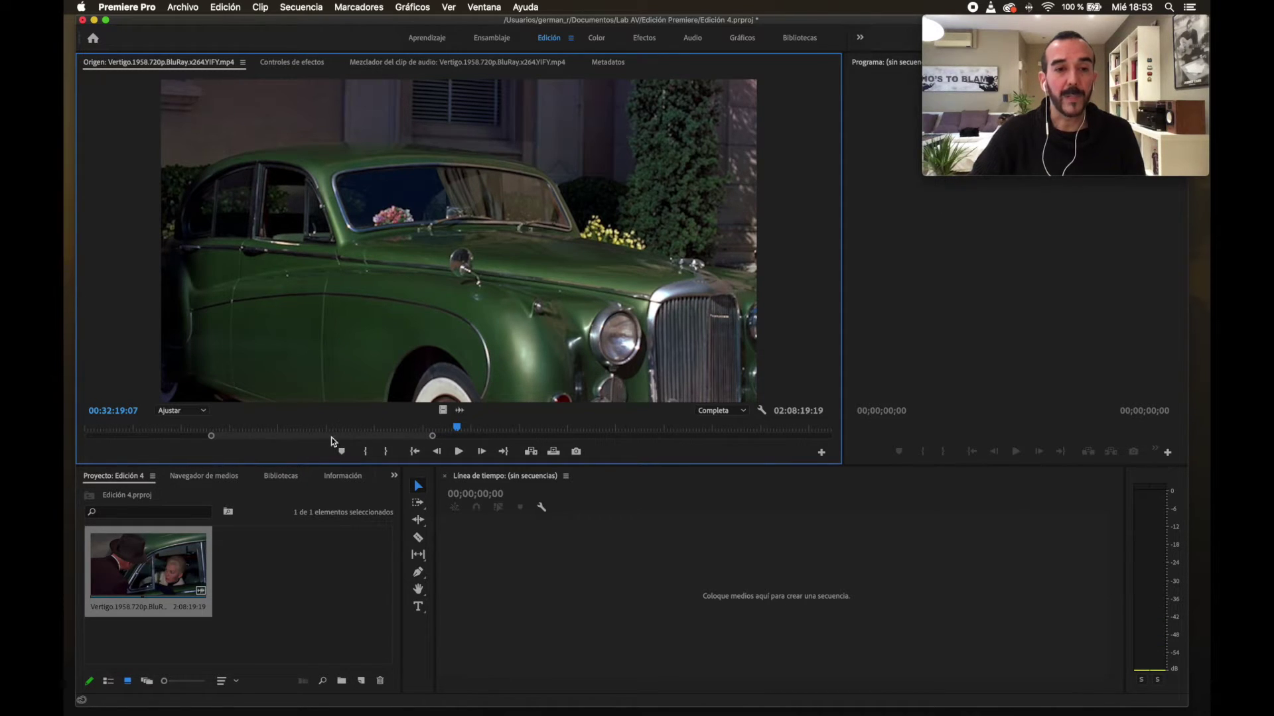
drag(457, 428, 810, 422)
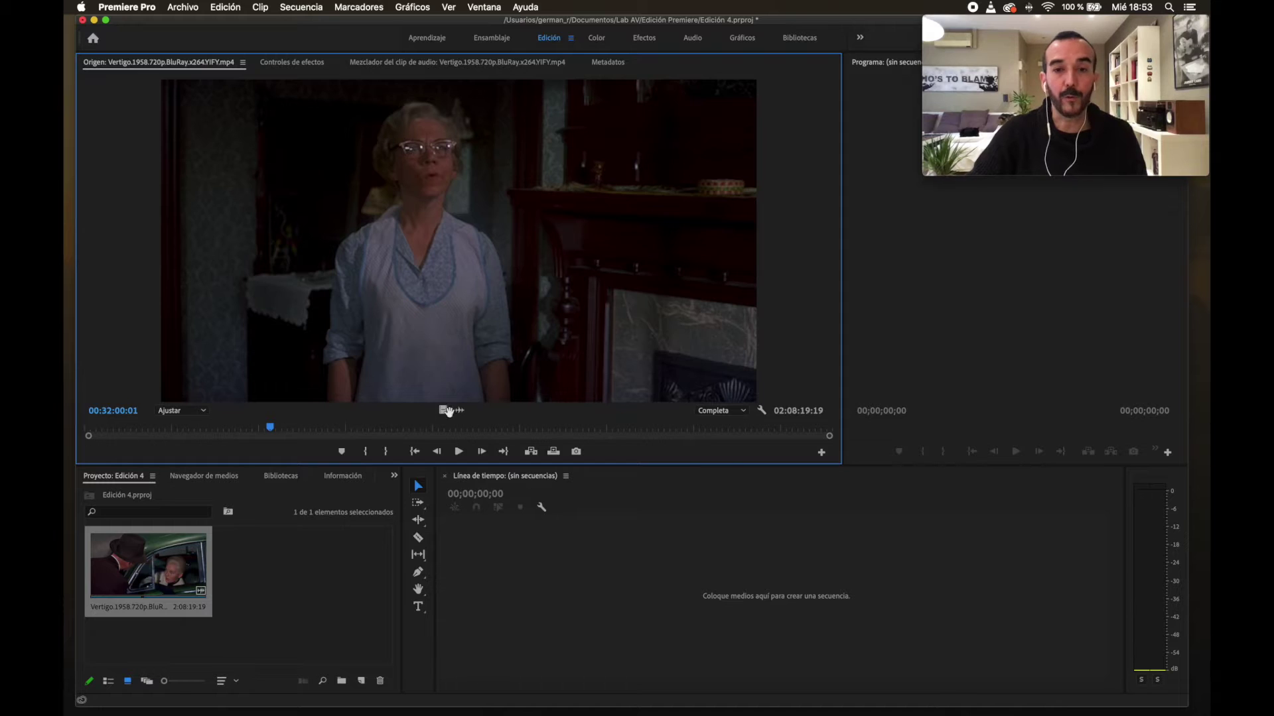
drag(829, 435, 556, 432)
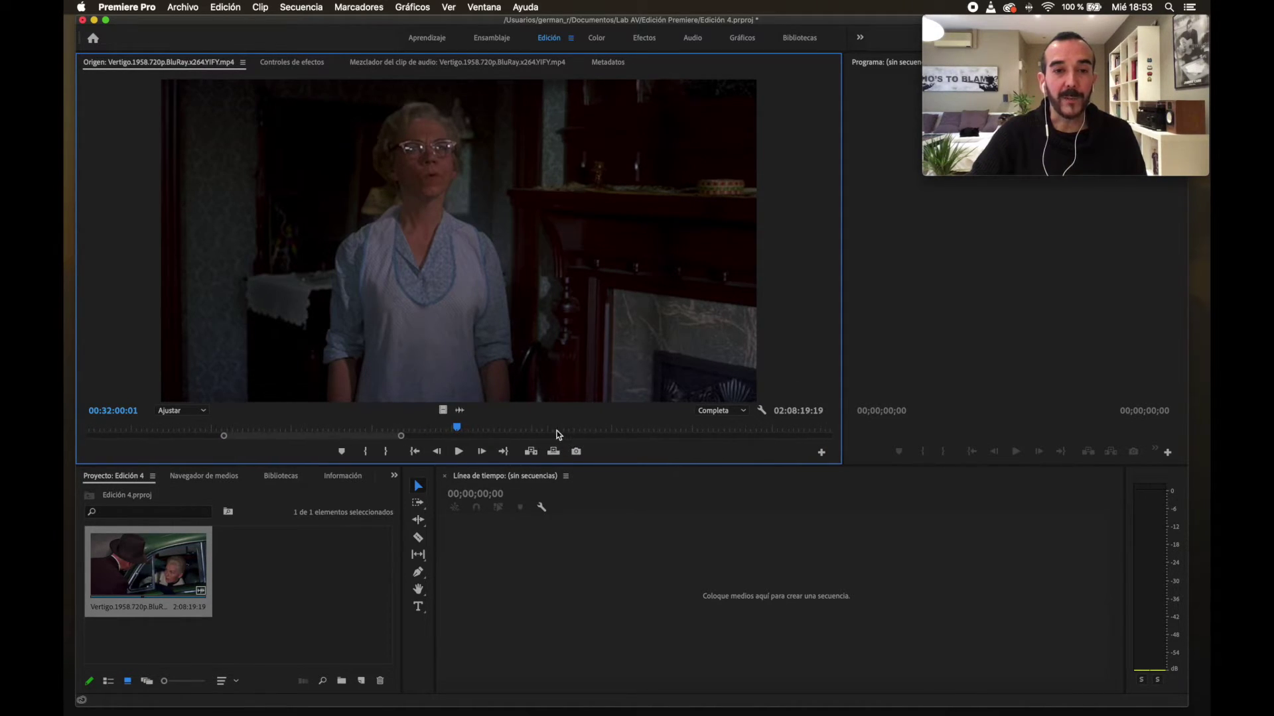
drag(458, 428, 399, 432)
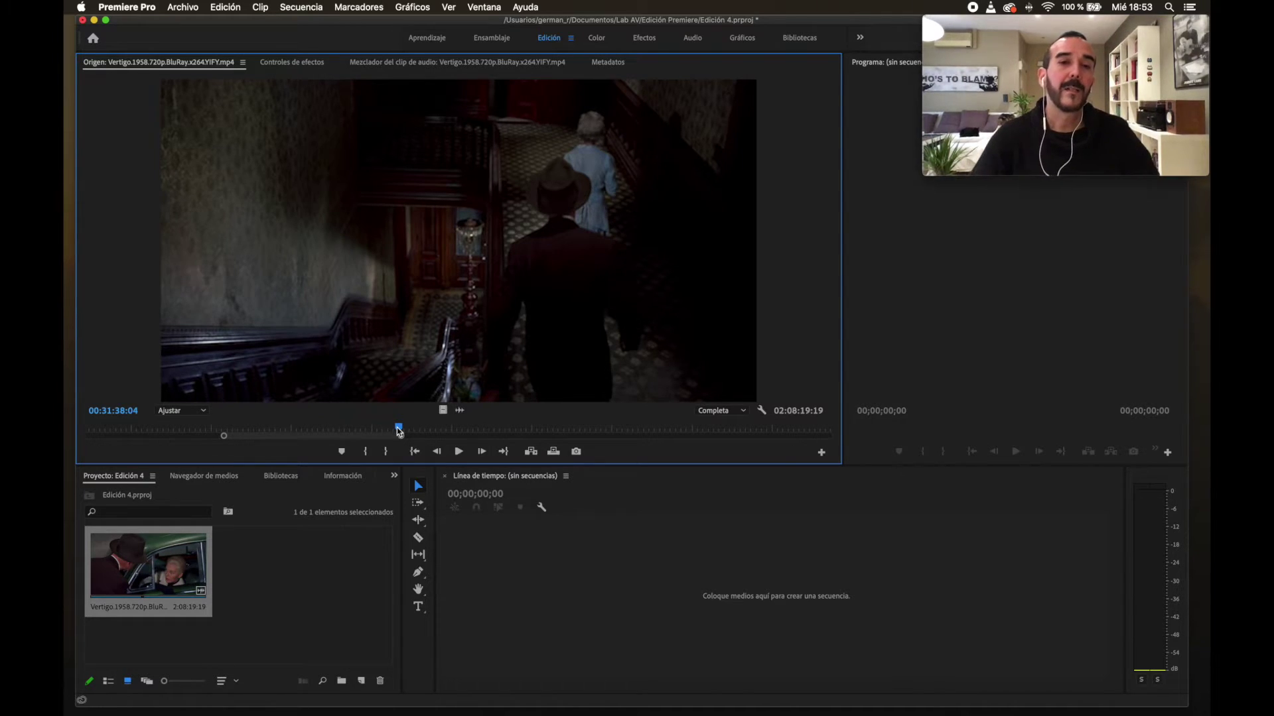
drag(399, 432, 364, 429)
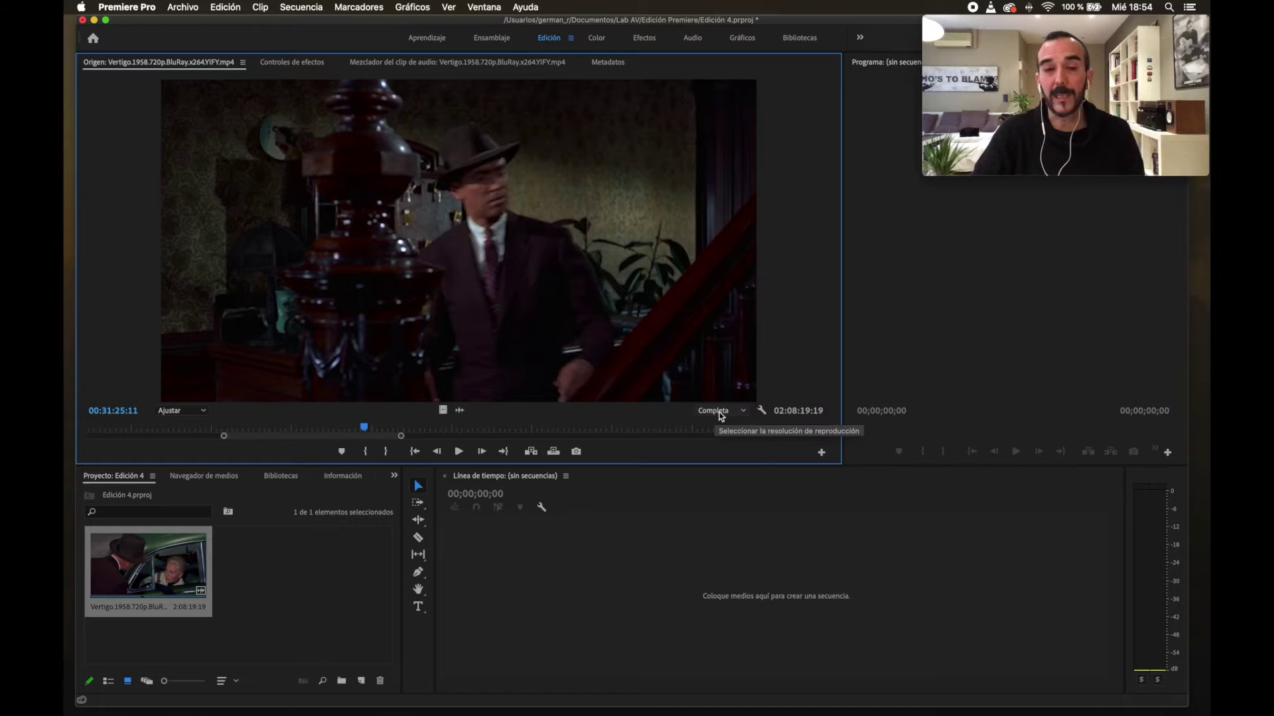
Lower the source monitor's playback resolution to 1/2, then 1/4, and preview the Vertigo clip at the reduced quality
click(737, 412)
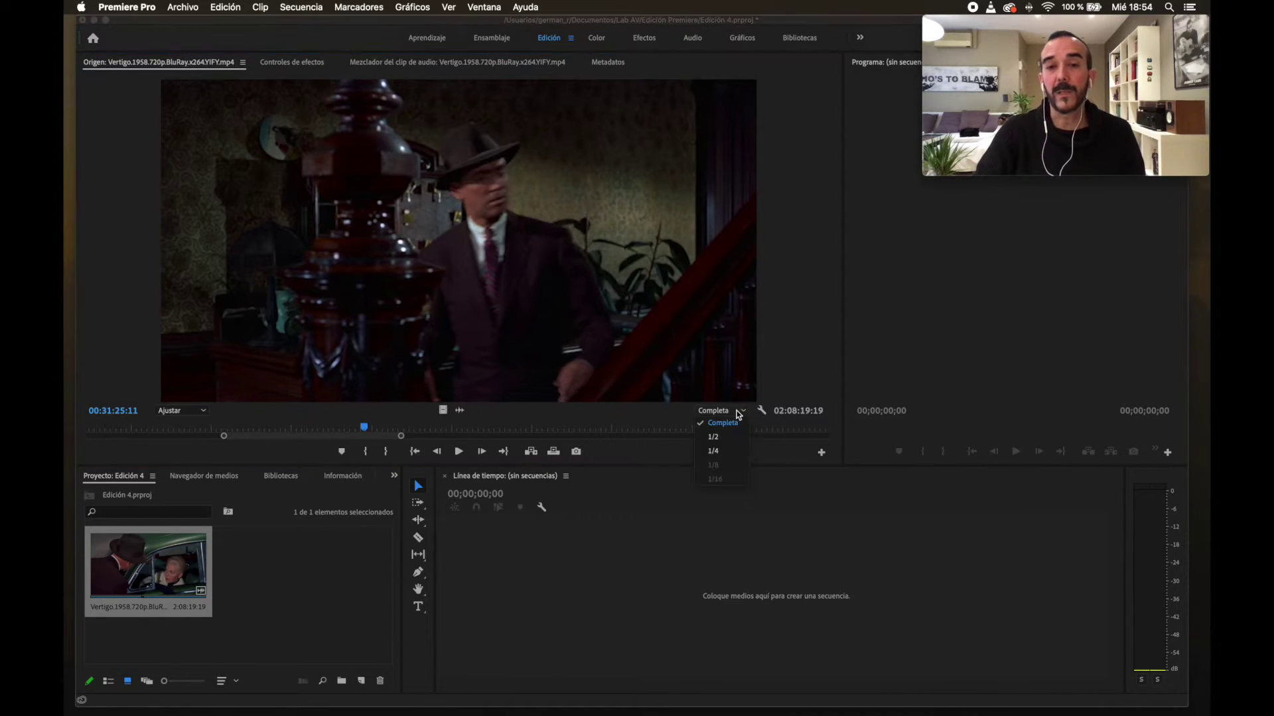
click(728, 437)
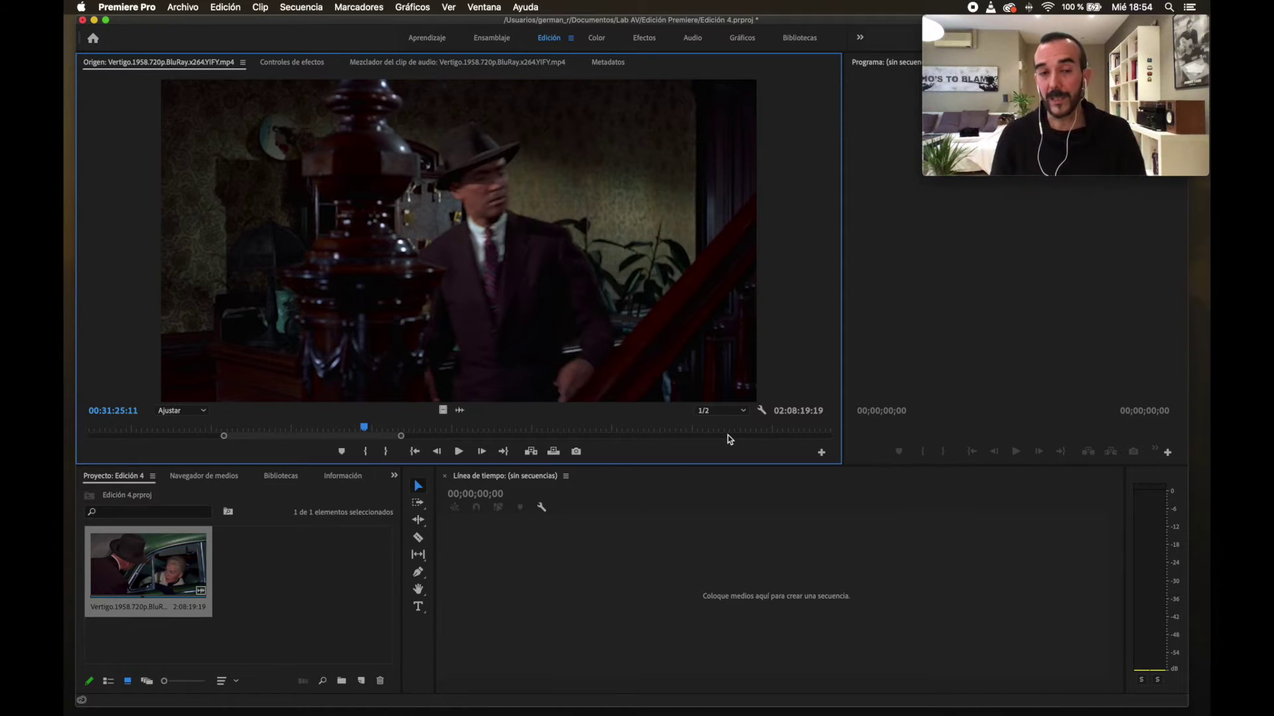
click(735, 411)
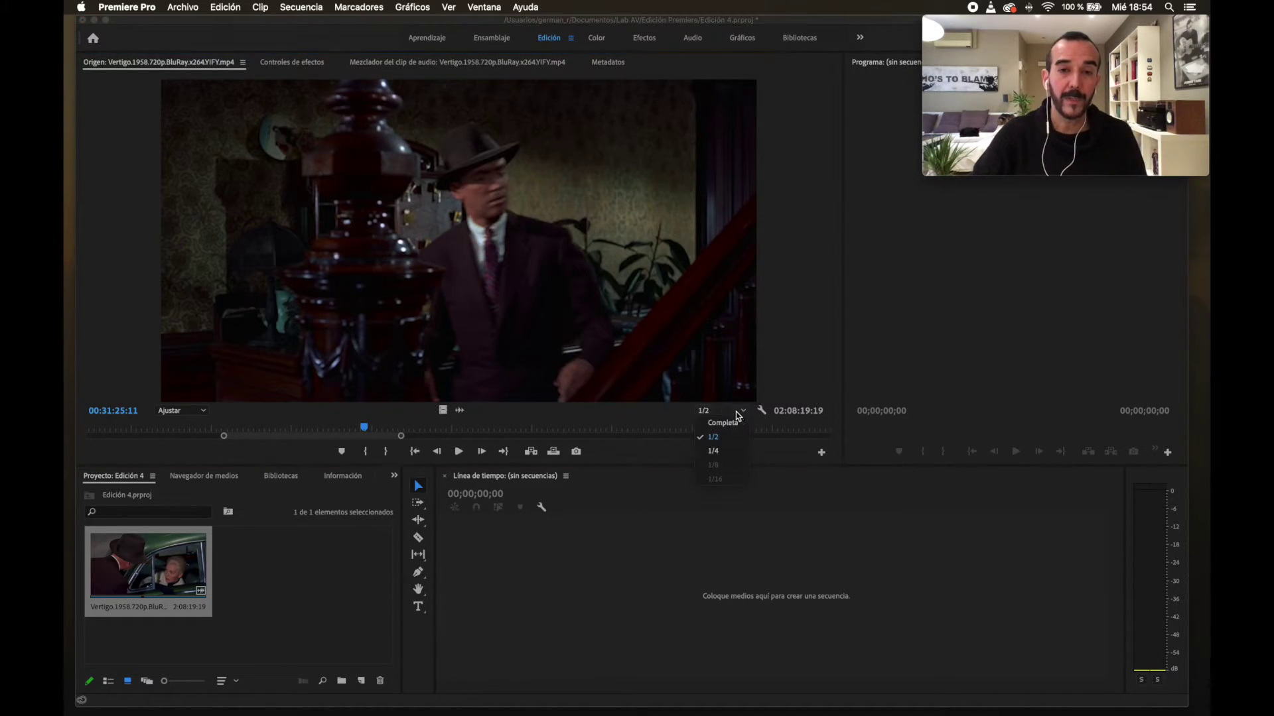
click(718, 452)
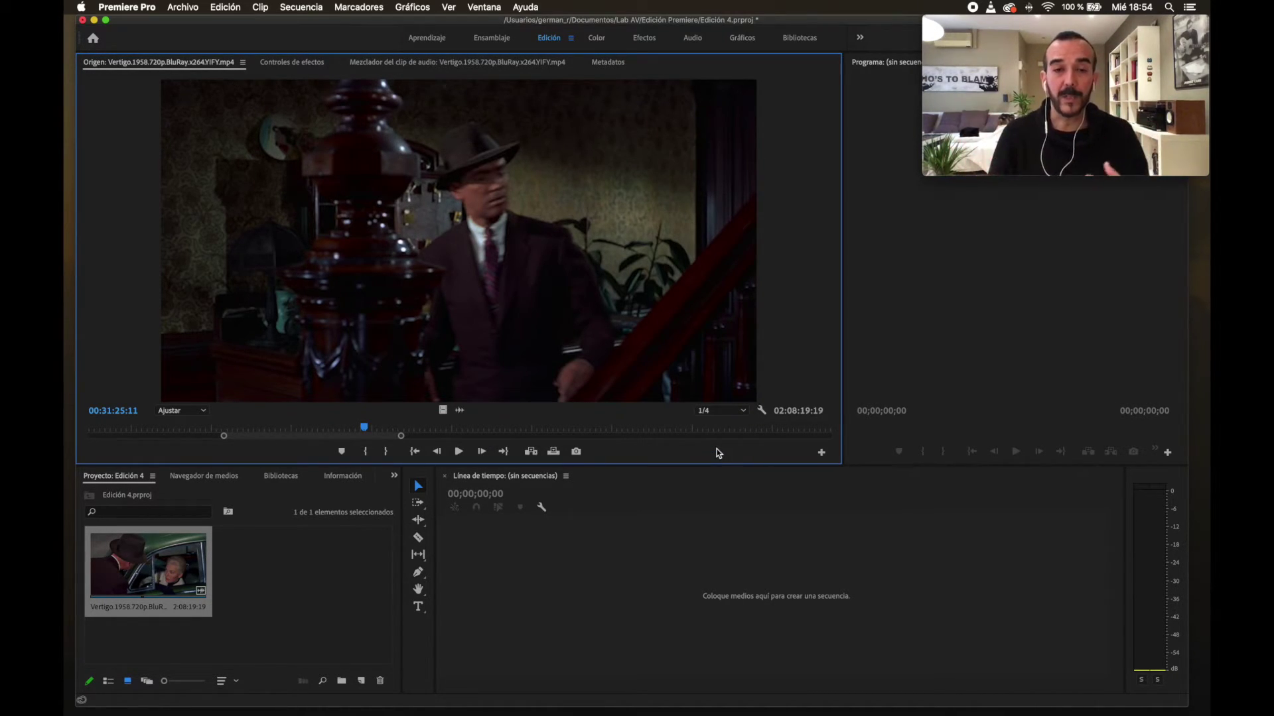
click(459, 451)
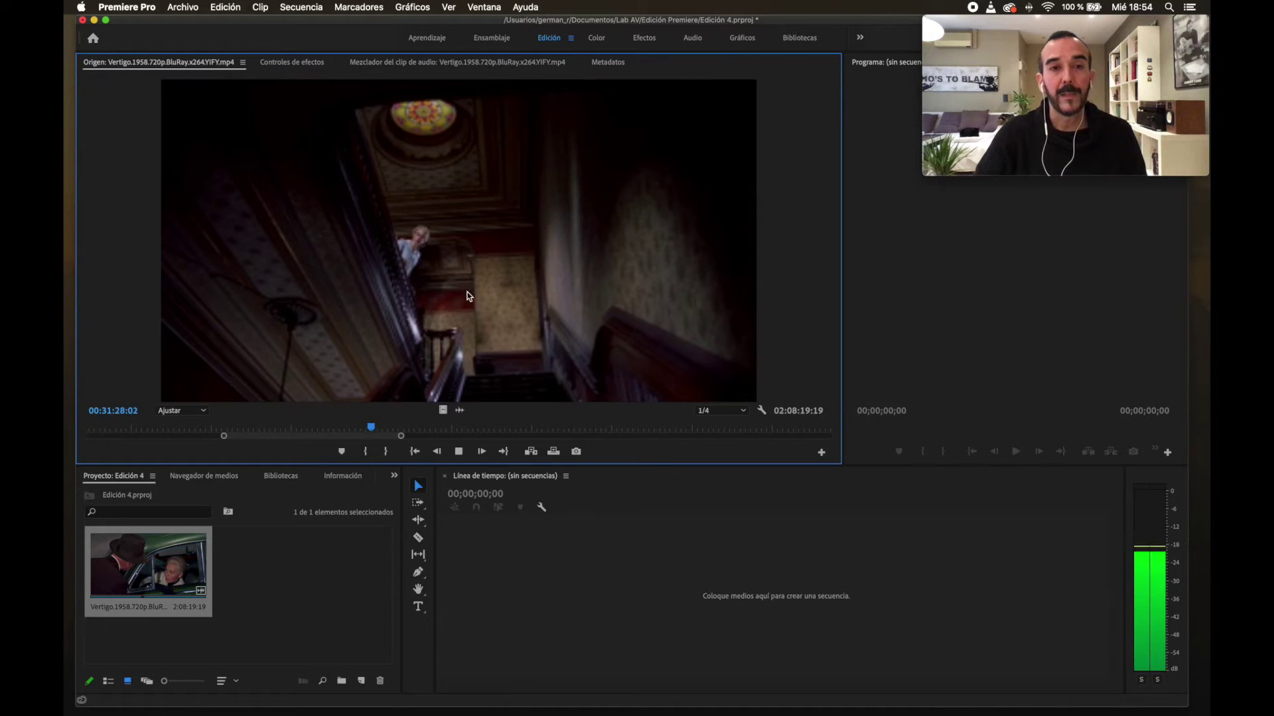
click(459, 451)
Restore the source monitor's playback resolution to Completa and play the clip
click(738, 412)
click(723, 422)
click(459, 451)
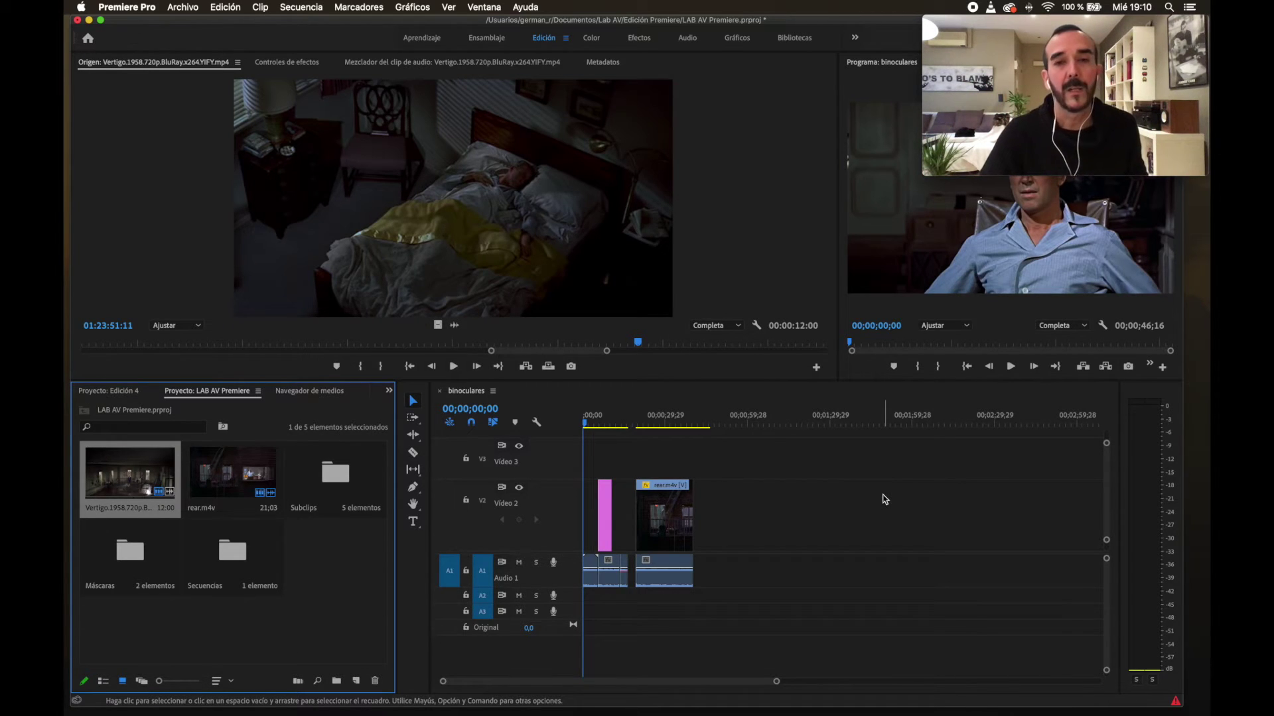
Return to the Edición 4 project, load its Vertigo clip into the source monitor, and close the binoculares sequence
click(132, 393)
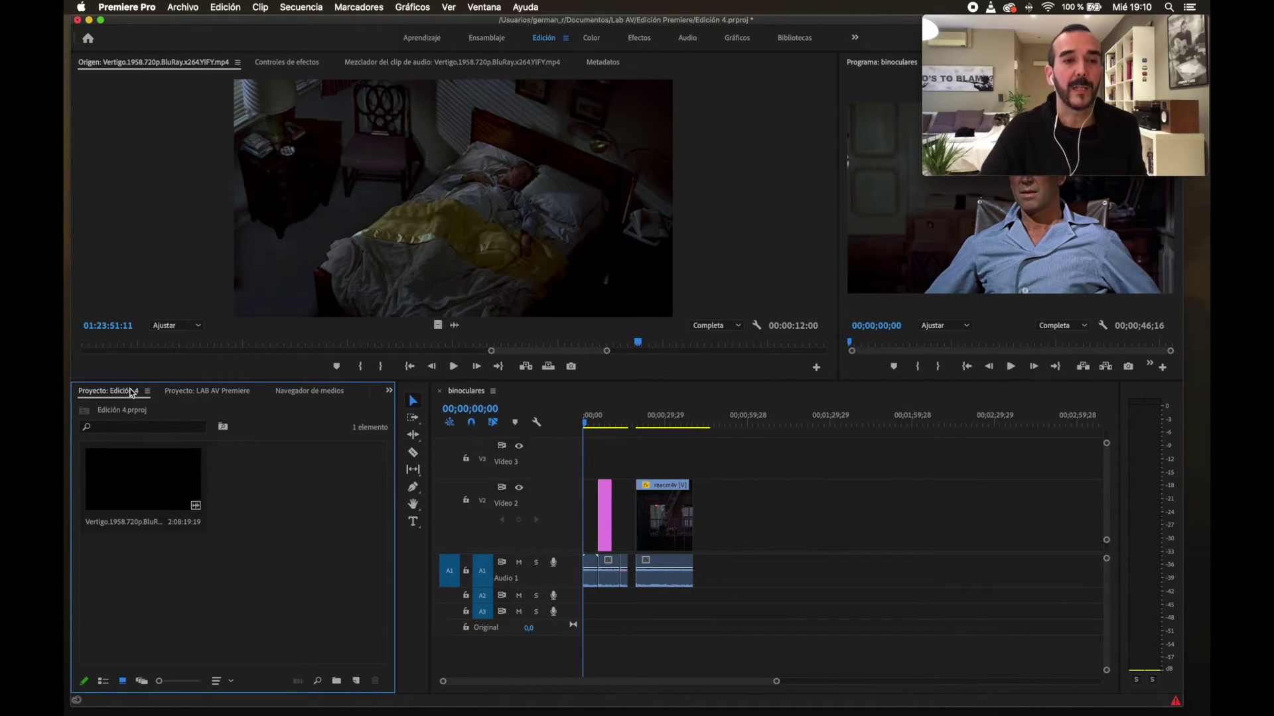
double_click(171, 476)
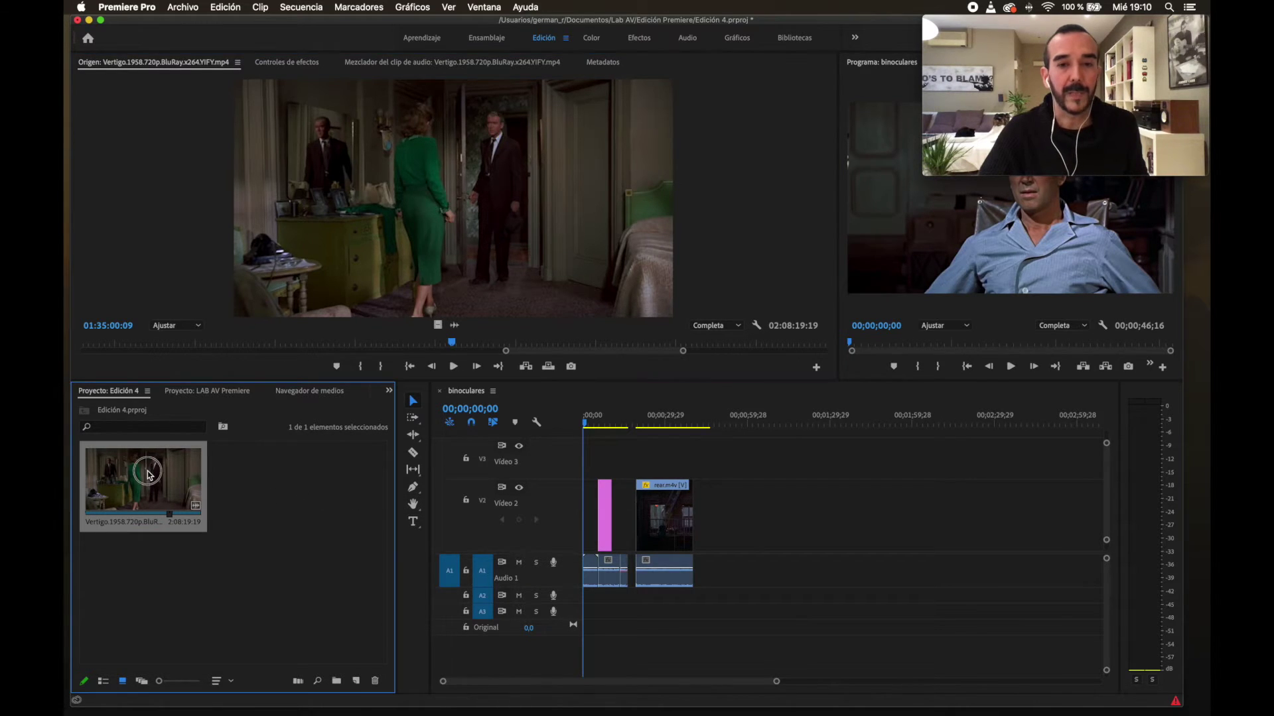
click(282, 476)
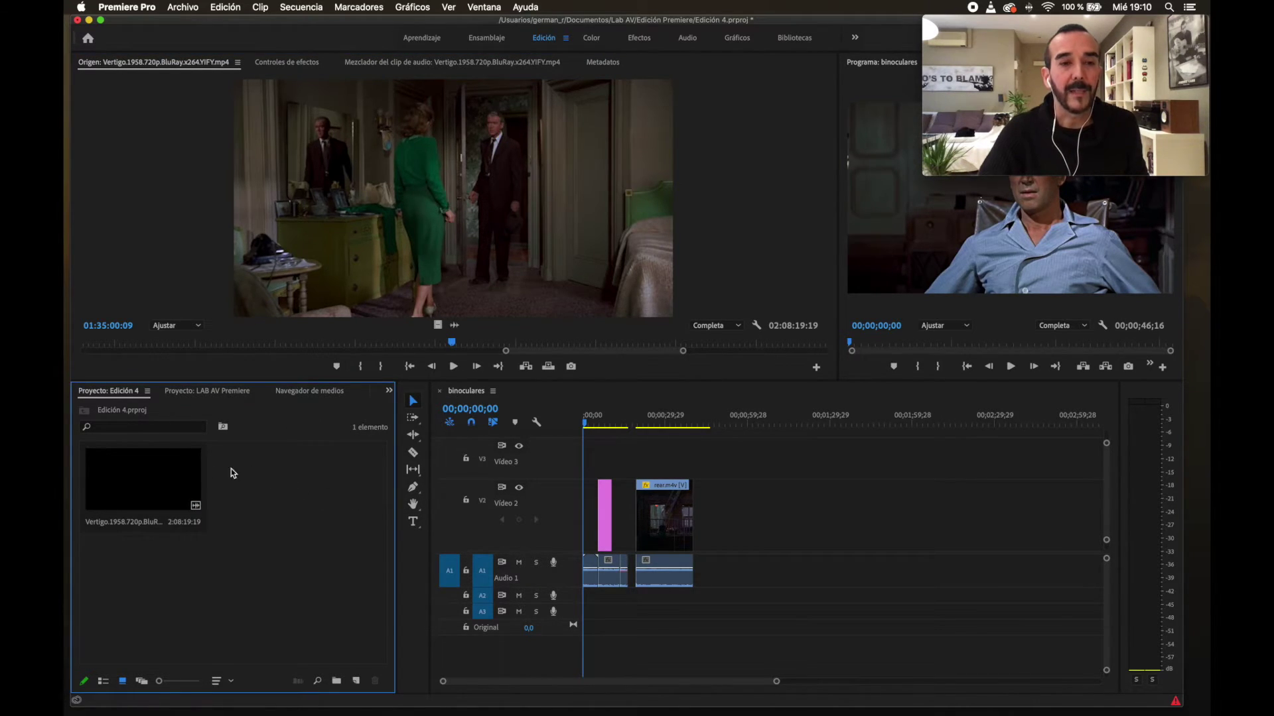
click(439, 392)
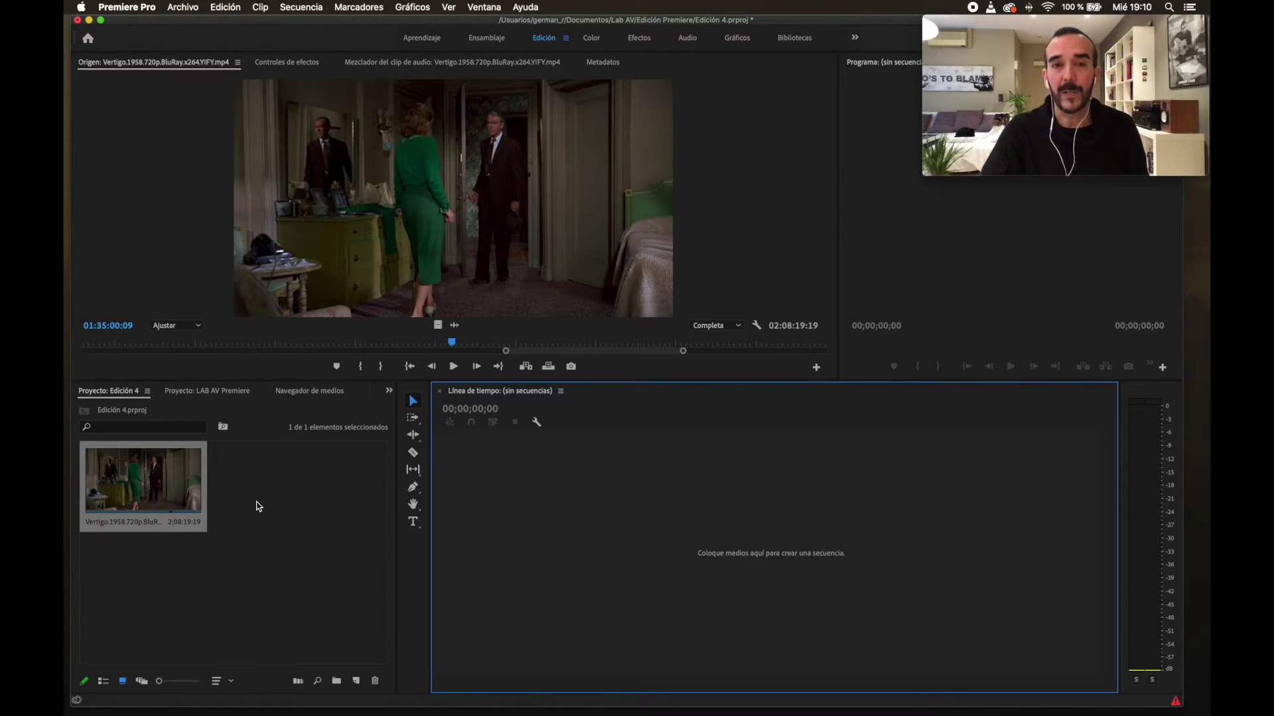
Minimize Premiere Pro, reposition and enlarge the Finder's Vídeos window, and expand the Rear.Window.1954 folder
click(90, 20)
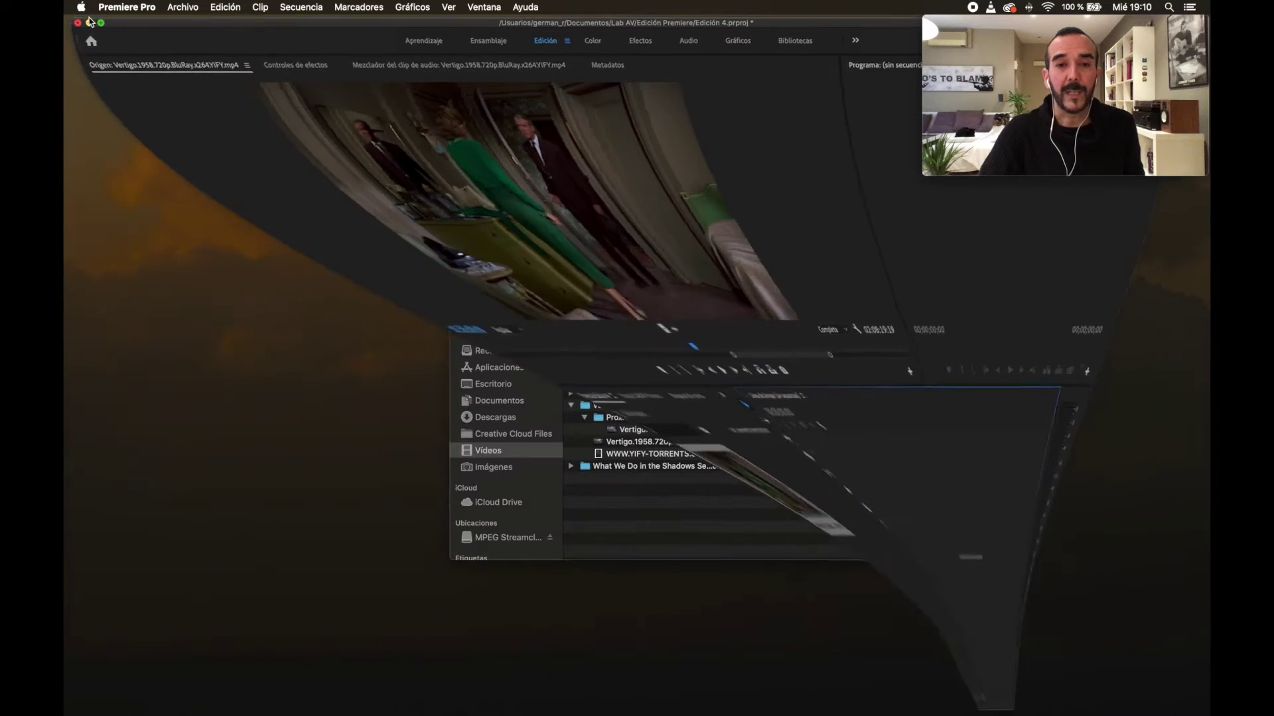
drag(517, 303, 263, 121)
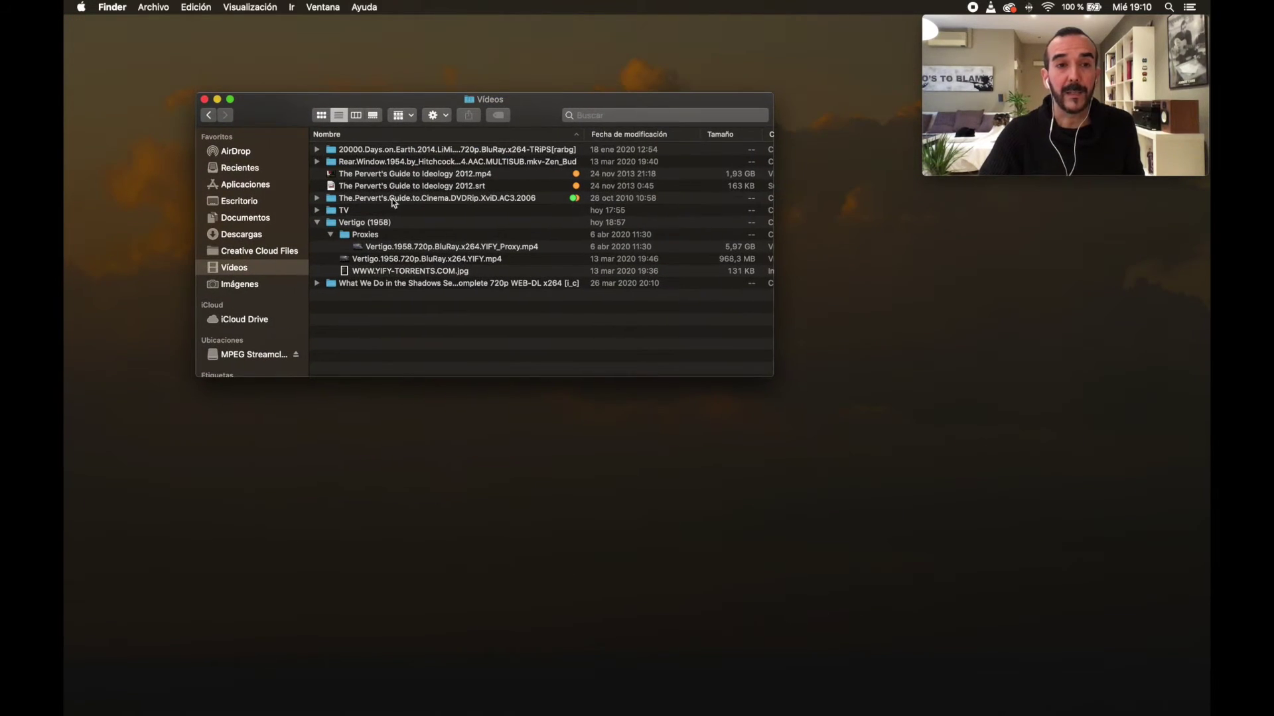
drag(771, 380, 860, 458)
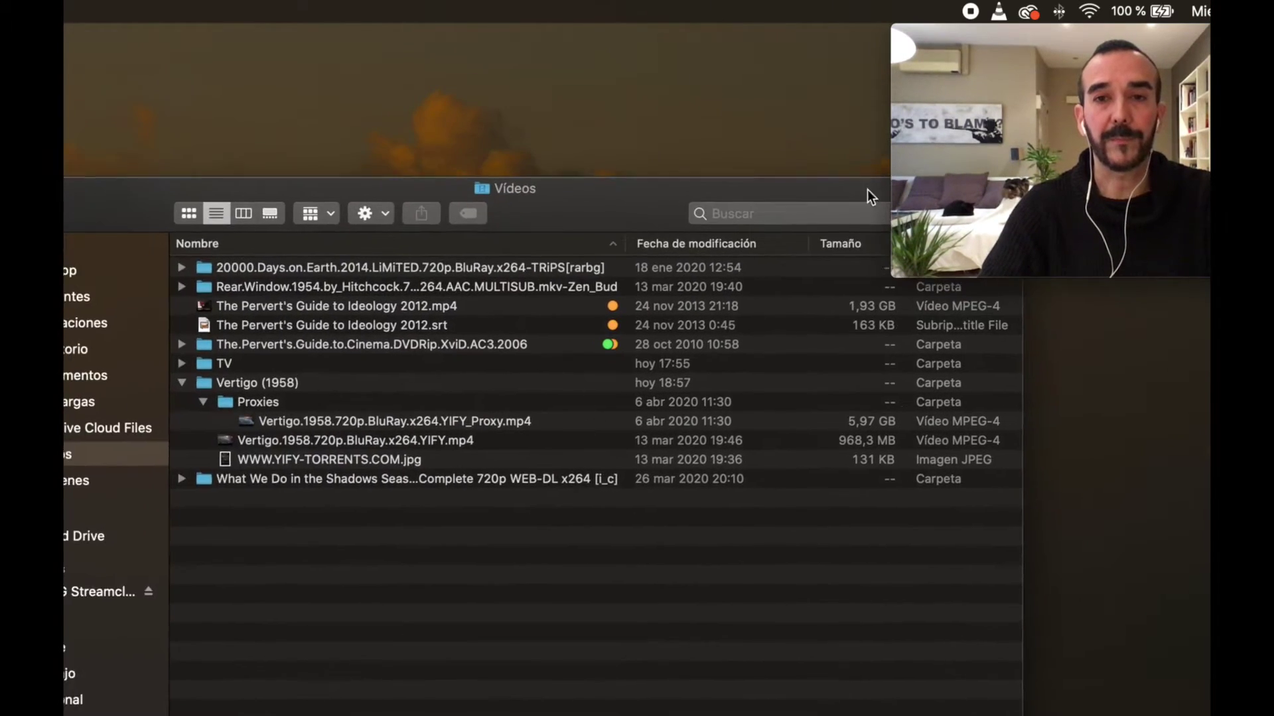
click(215, 288)
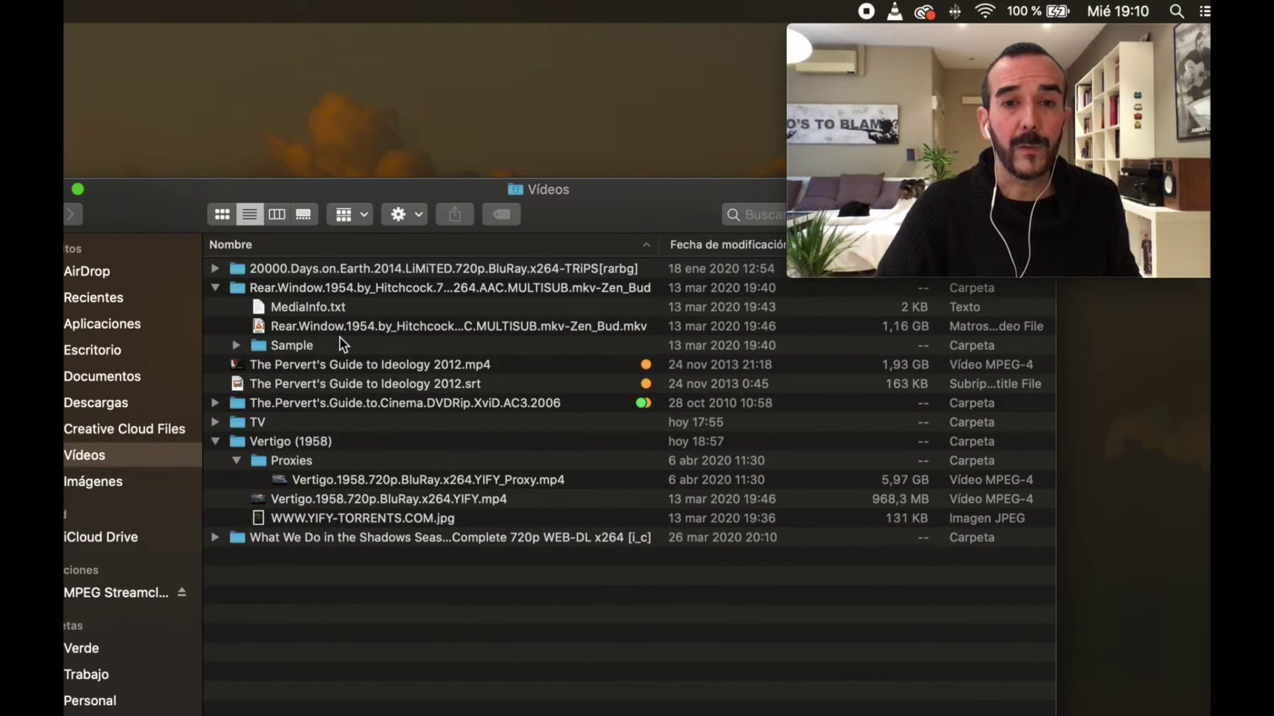
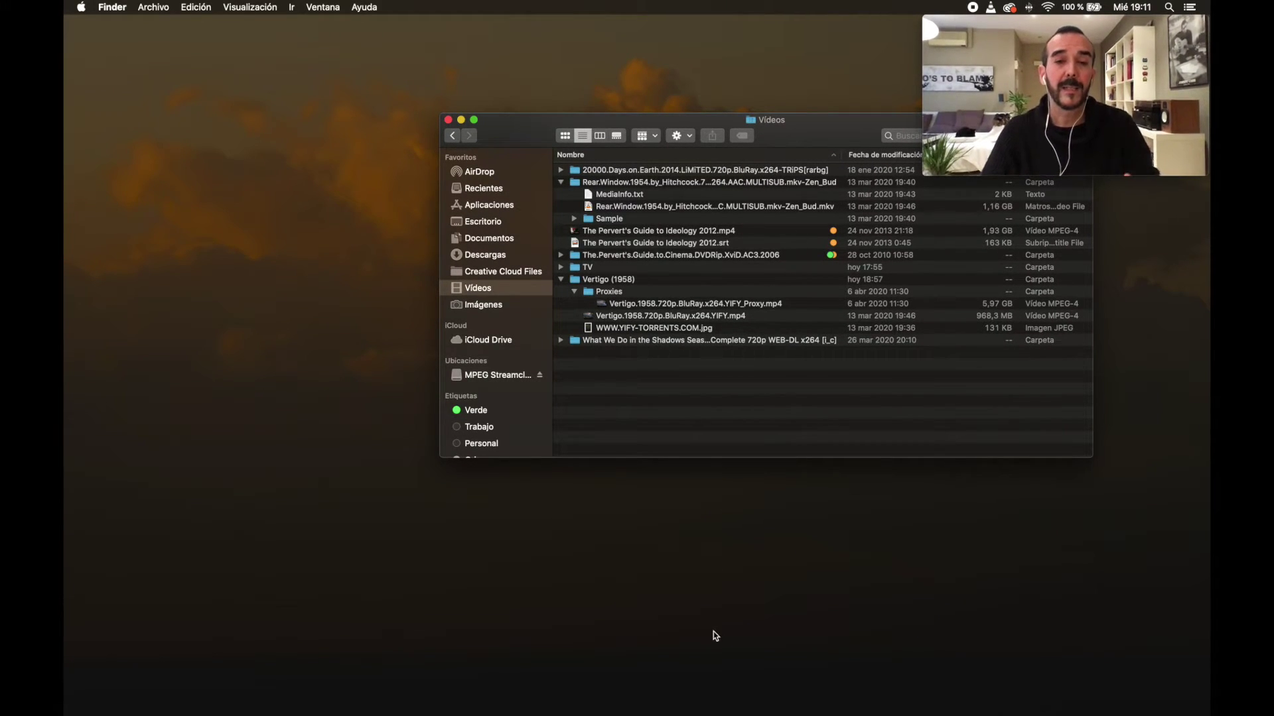
Switch to VLC and open its Convertir / Emitir window, arranging it beside the Finder file list
mouse_move(620, 700)
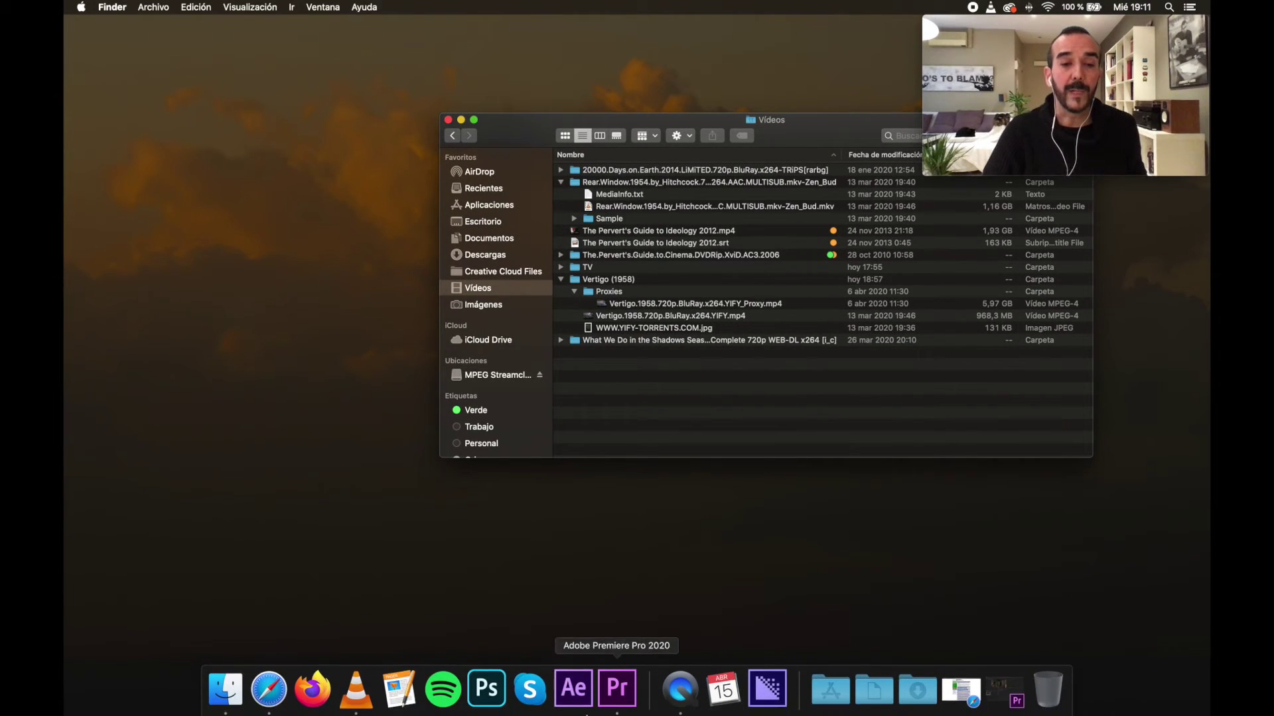
click(359, 701)
drag(643, 22, 409, 11)
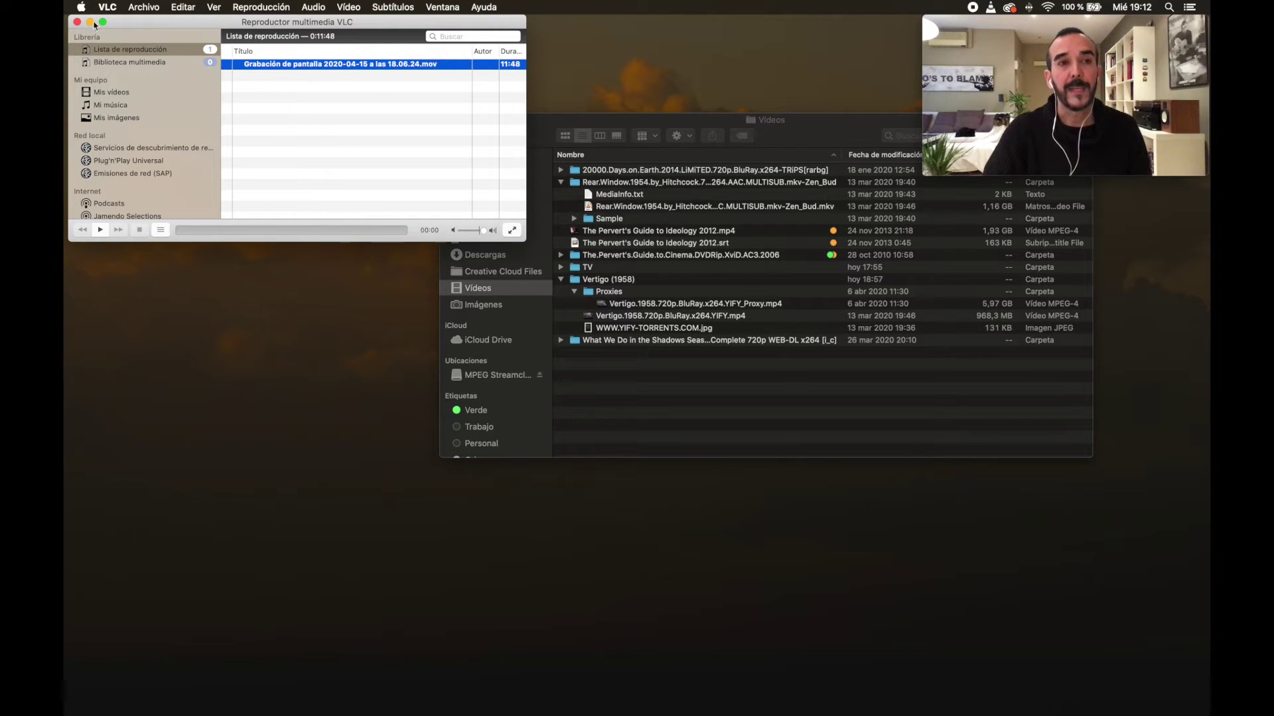
drag(392, 24, 410, 24)
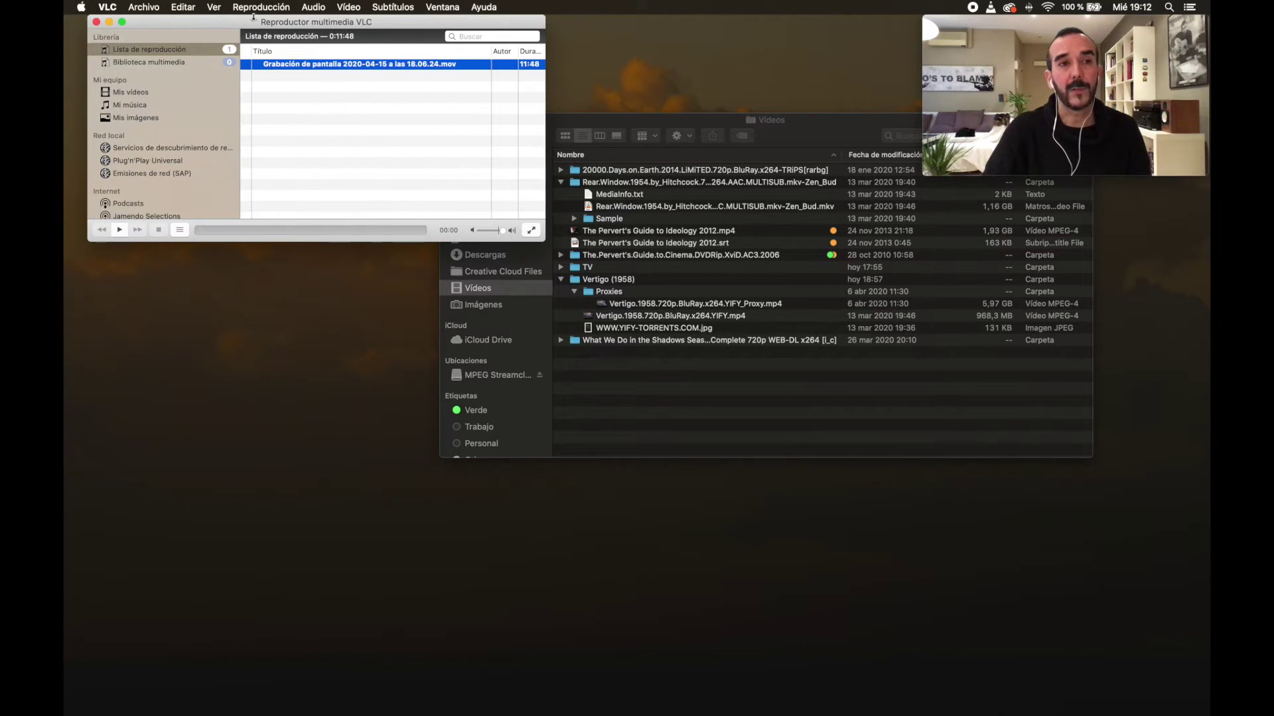
click(143, 8)
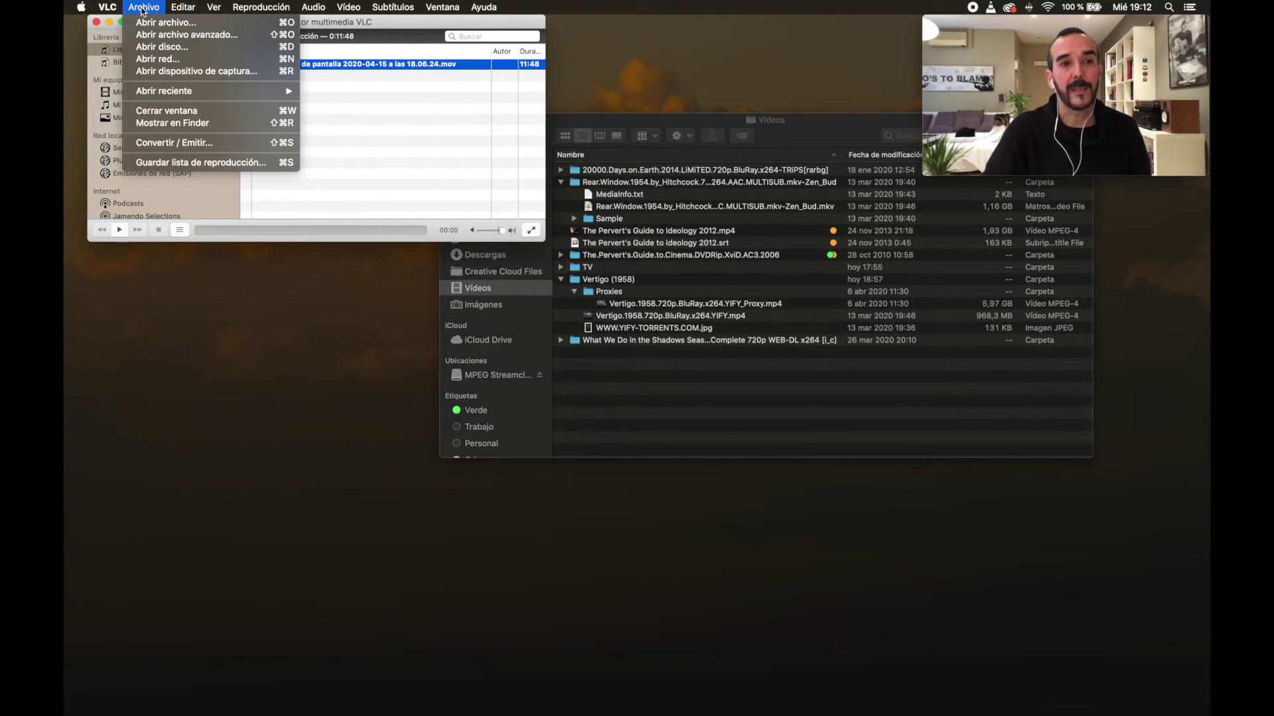
click(213, 144)
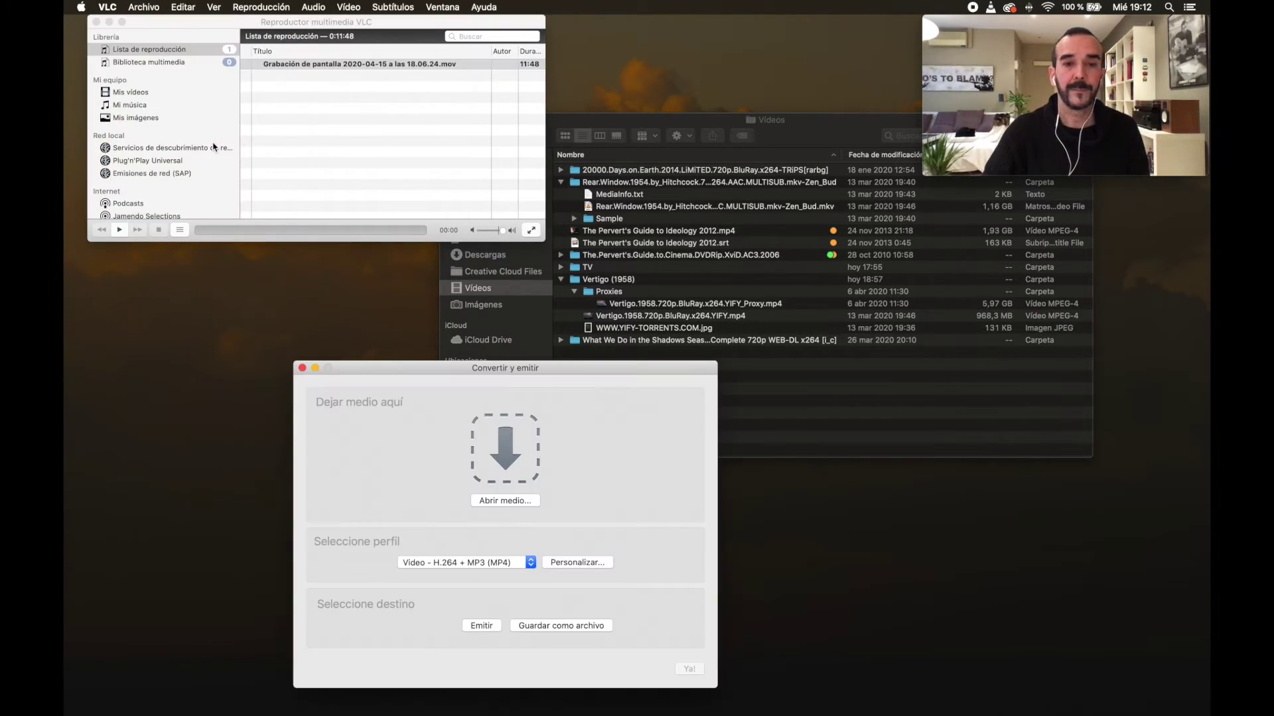
drag(576, 375, 529, 270)
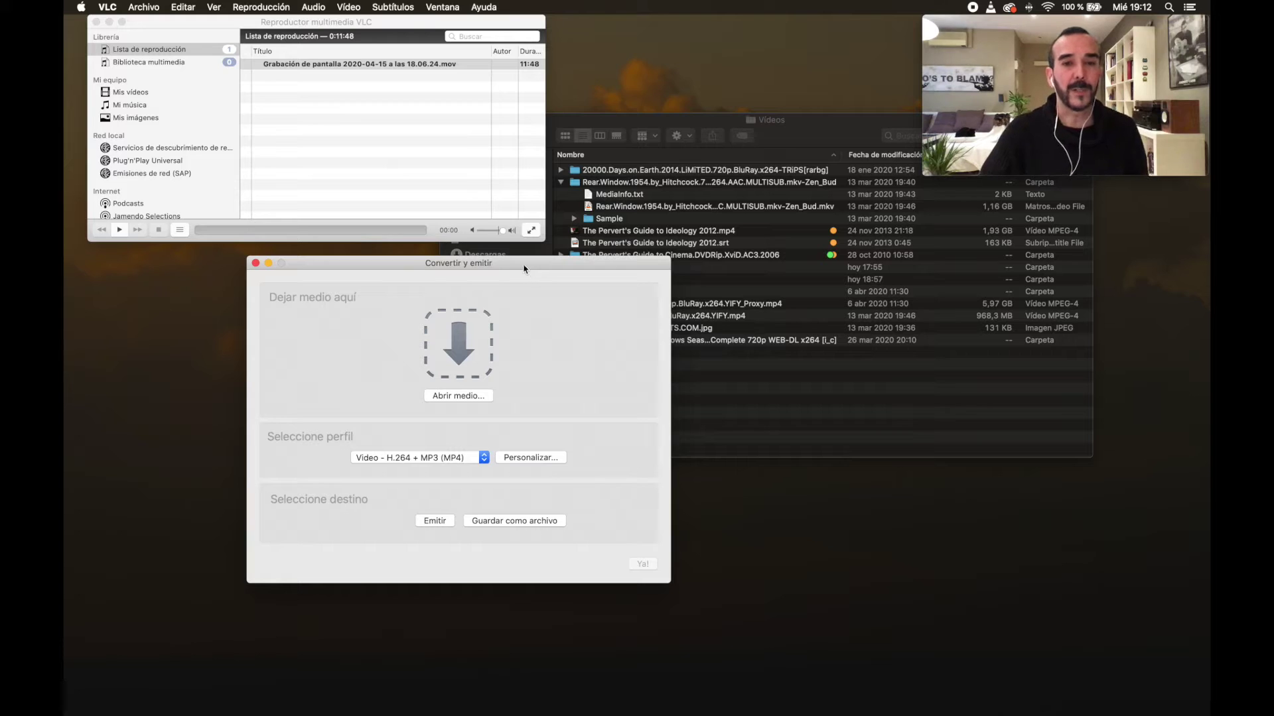
drag(526, 265, 402, 252)
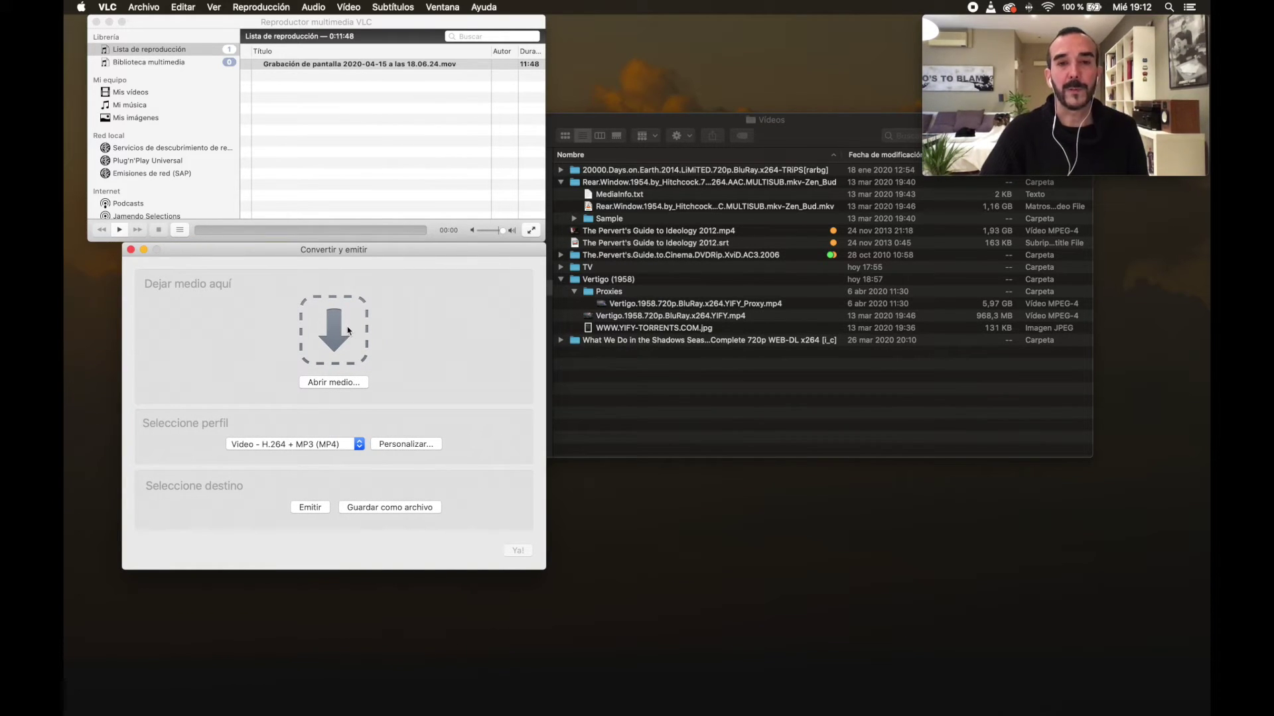
Add the Rear Window MKV file as the conversion source, keeping the Video - H.264 + MP3 (MP4) profile
drag(597, 207, 342, 342)
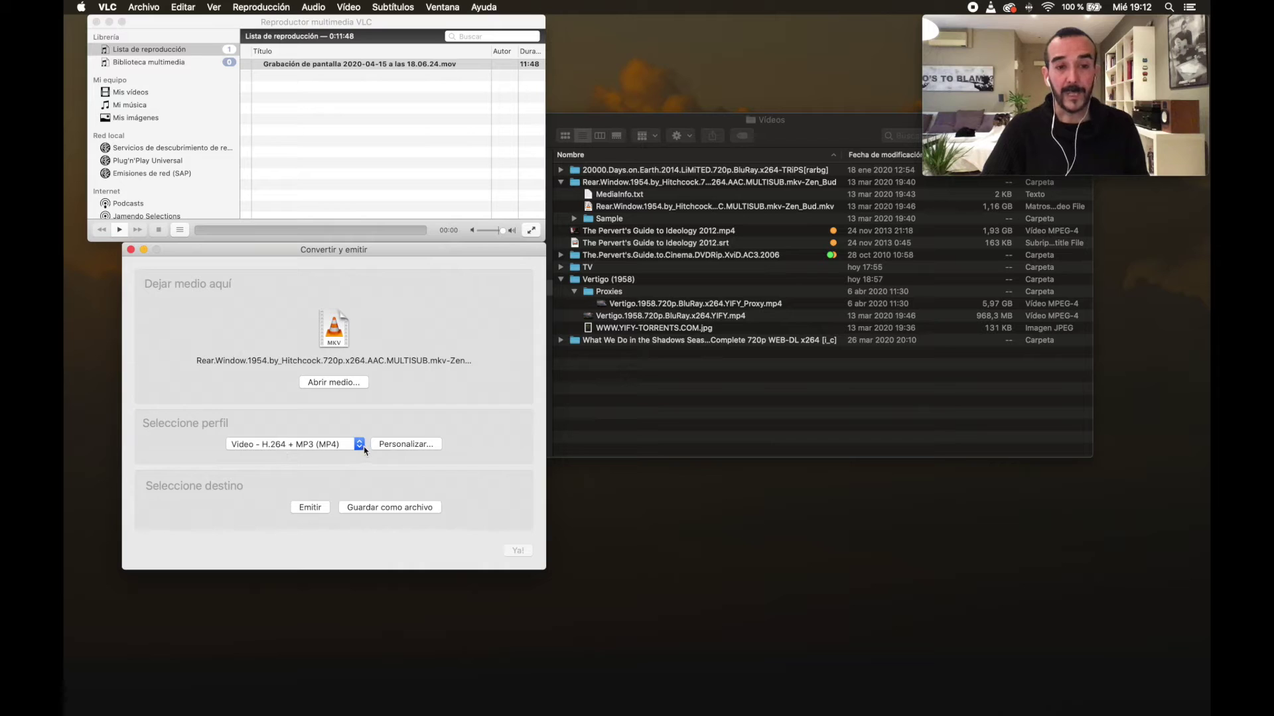
click(360, 445)
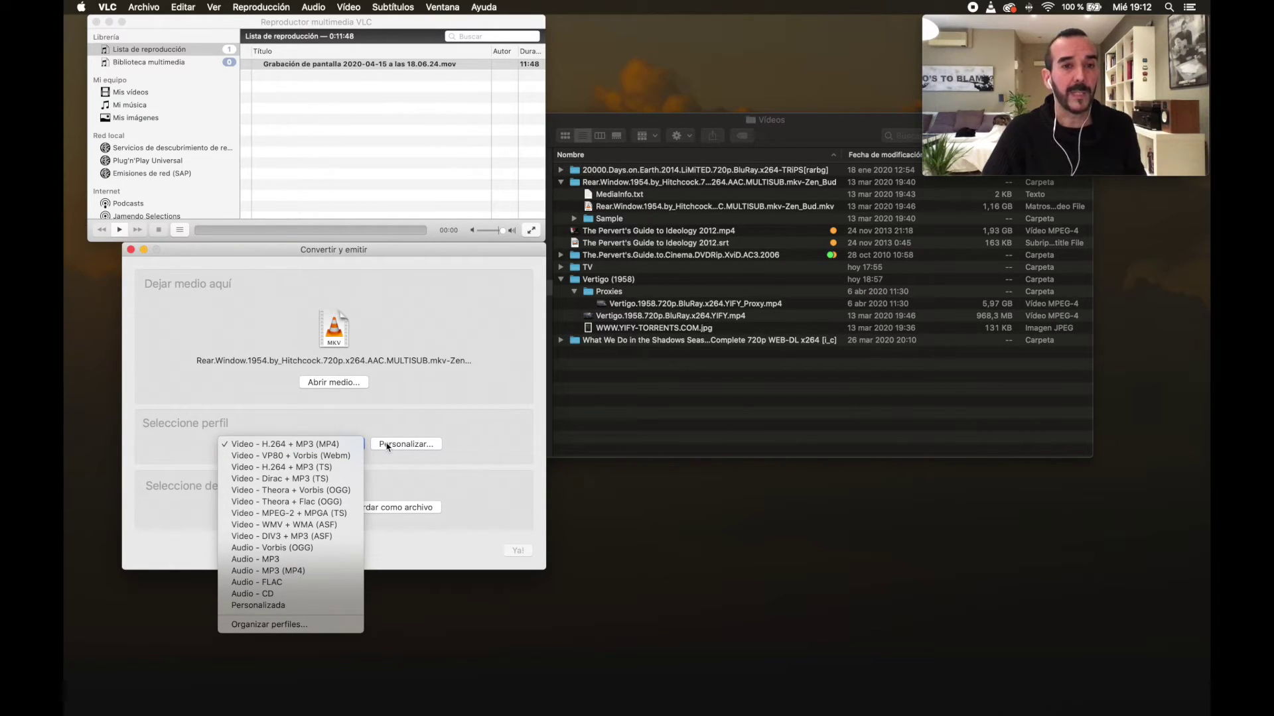
click(400, 420)
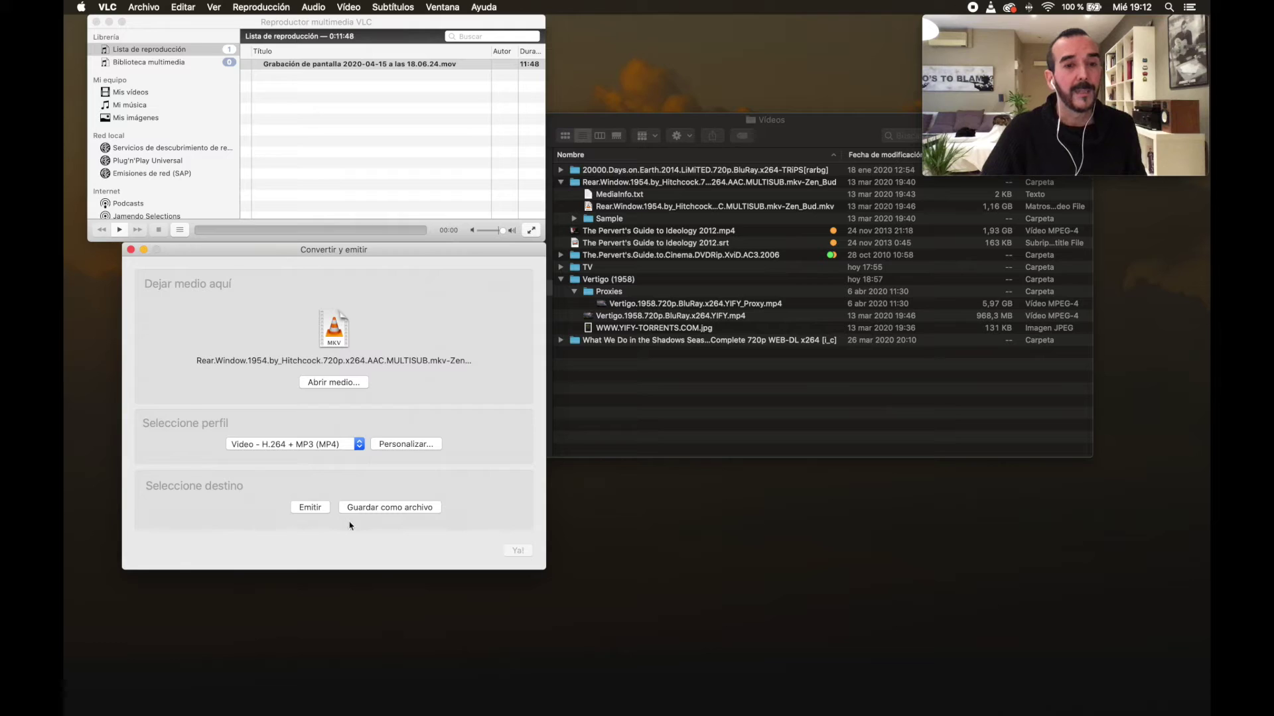
Set the conversion output to a file named REar on the Escritorio and start the conversion
click(399, 509)
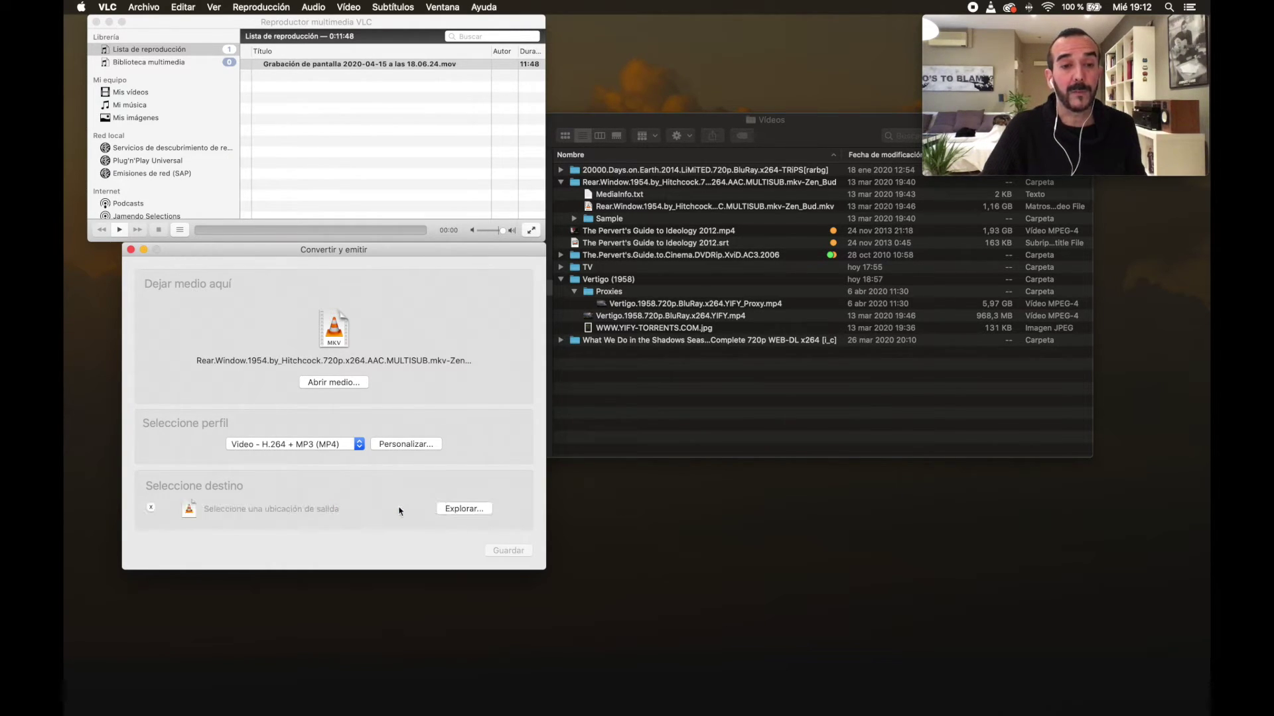
click(466, 510)
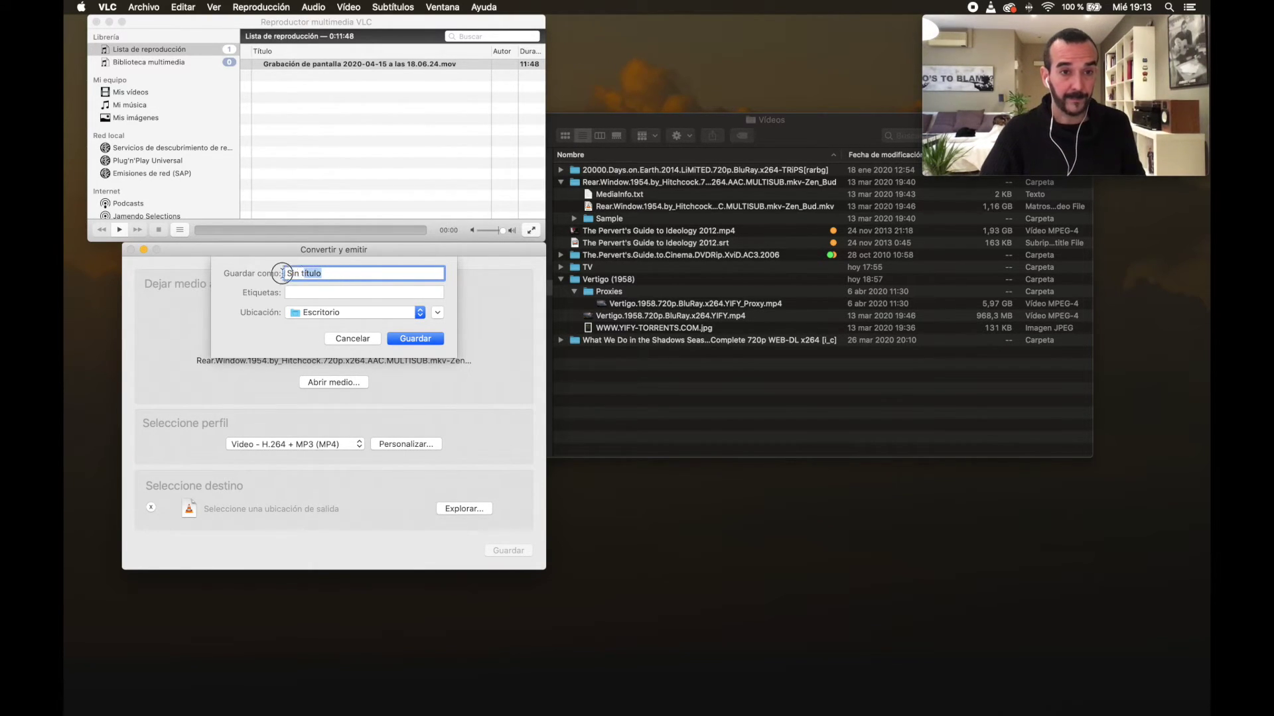
text(REar)
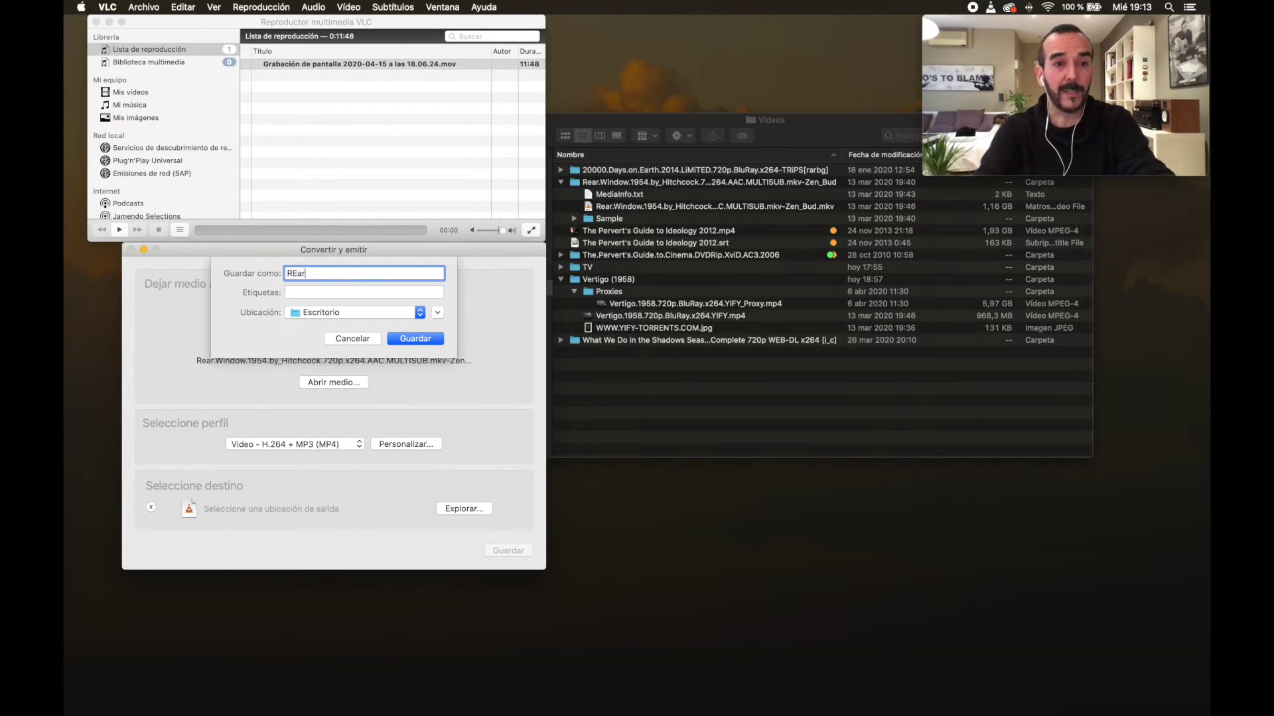
click(418, 345)
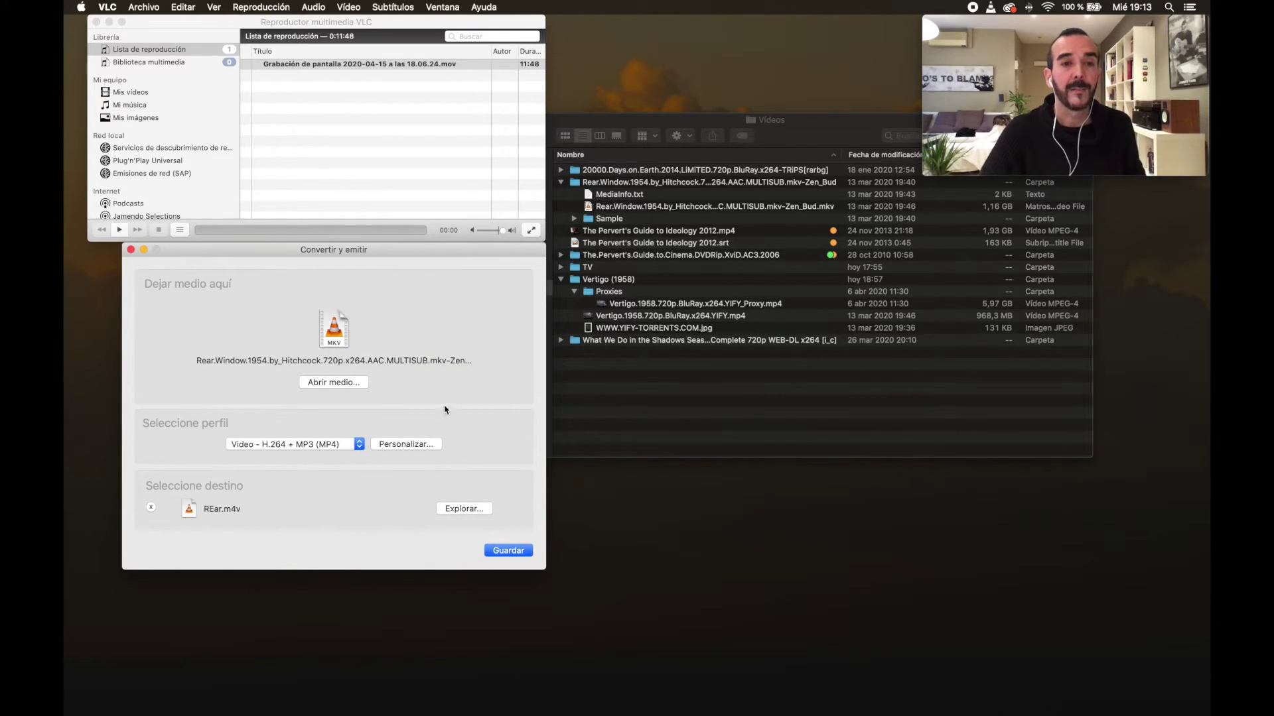
click(509, 552)
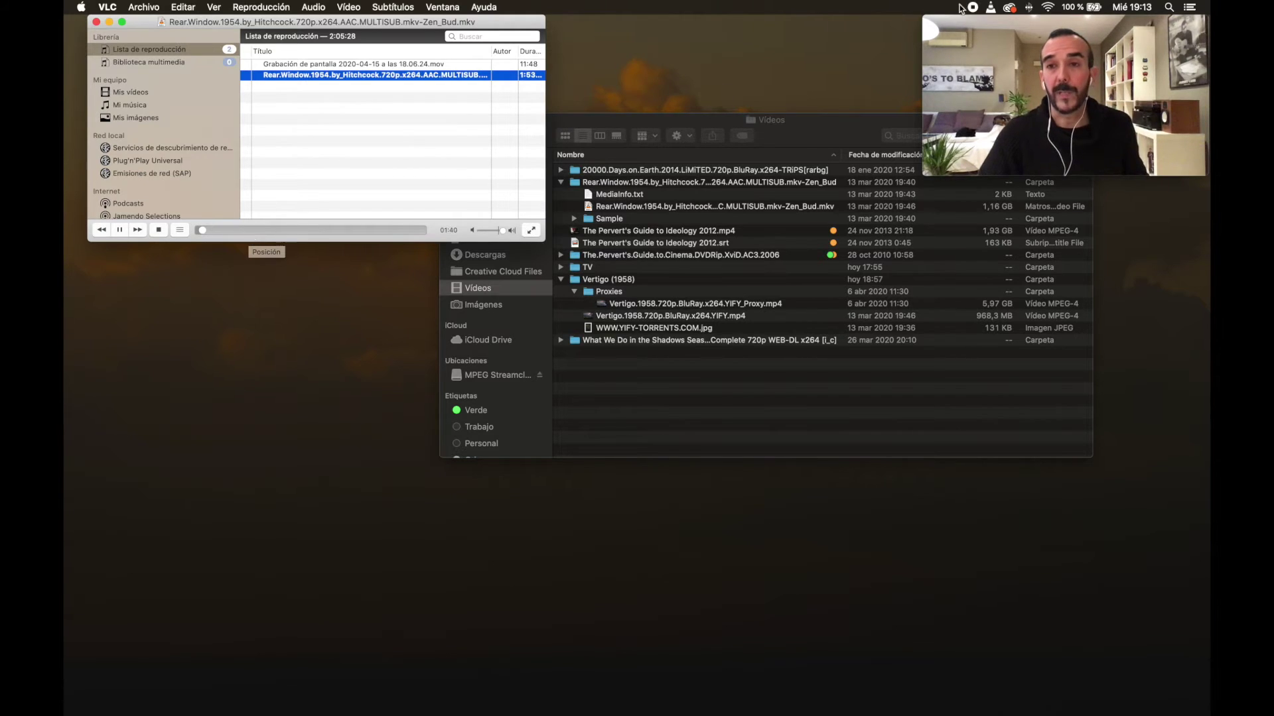
Uncover the desktop, stop the running conversion, and open the partial REar.m4v file in VLC
drag(1033, 21, 785, 33)
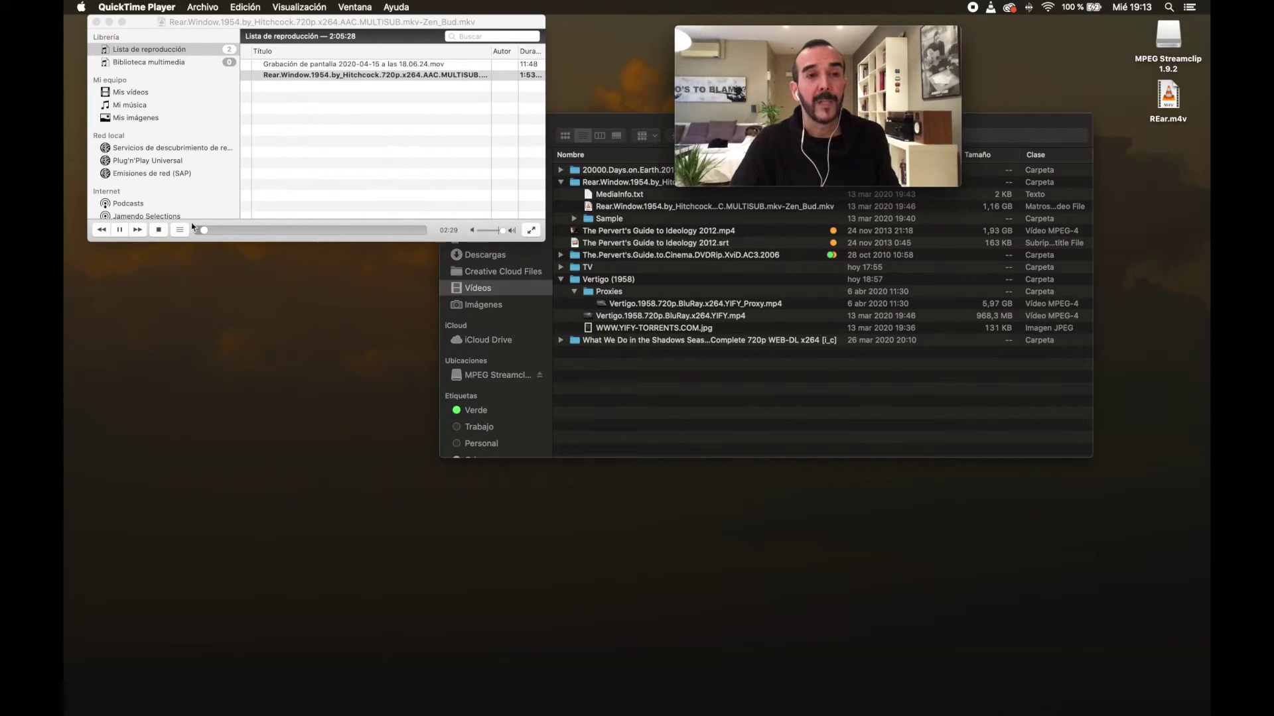
click(159, 230)
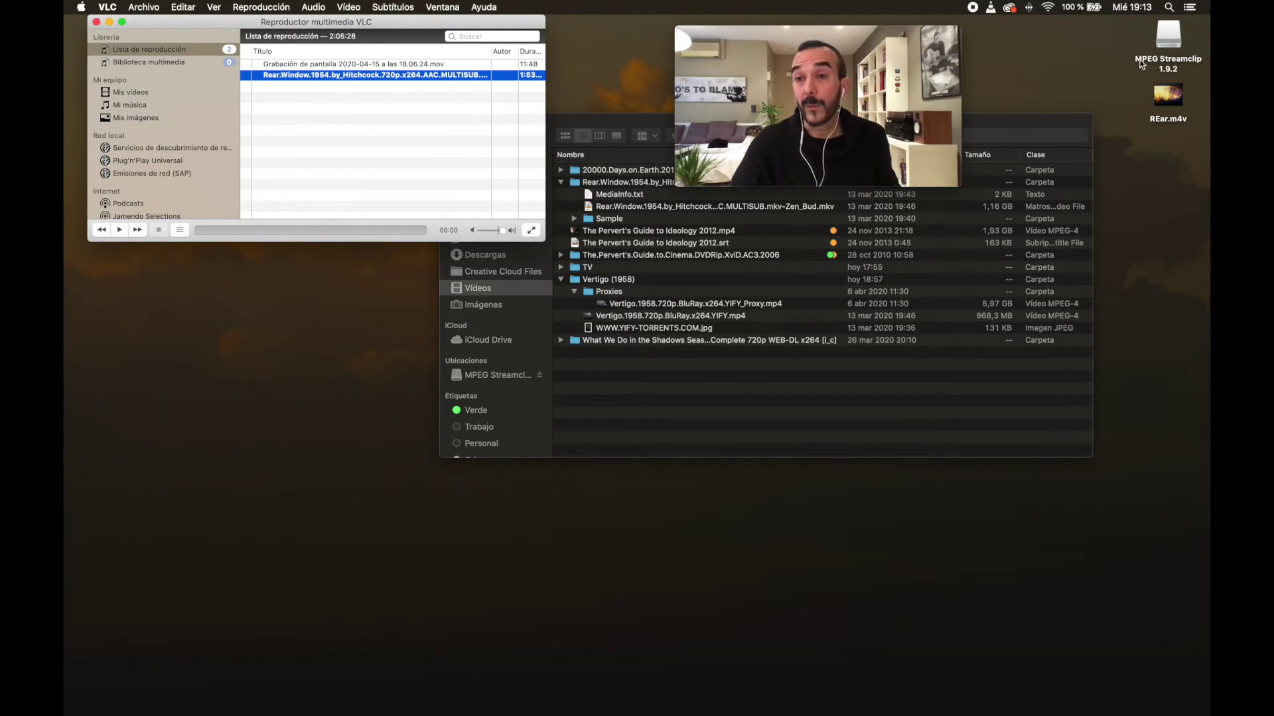
click(1168, 99)
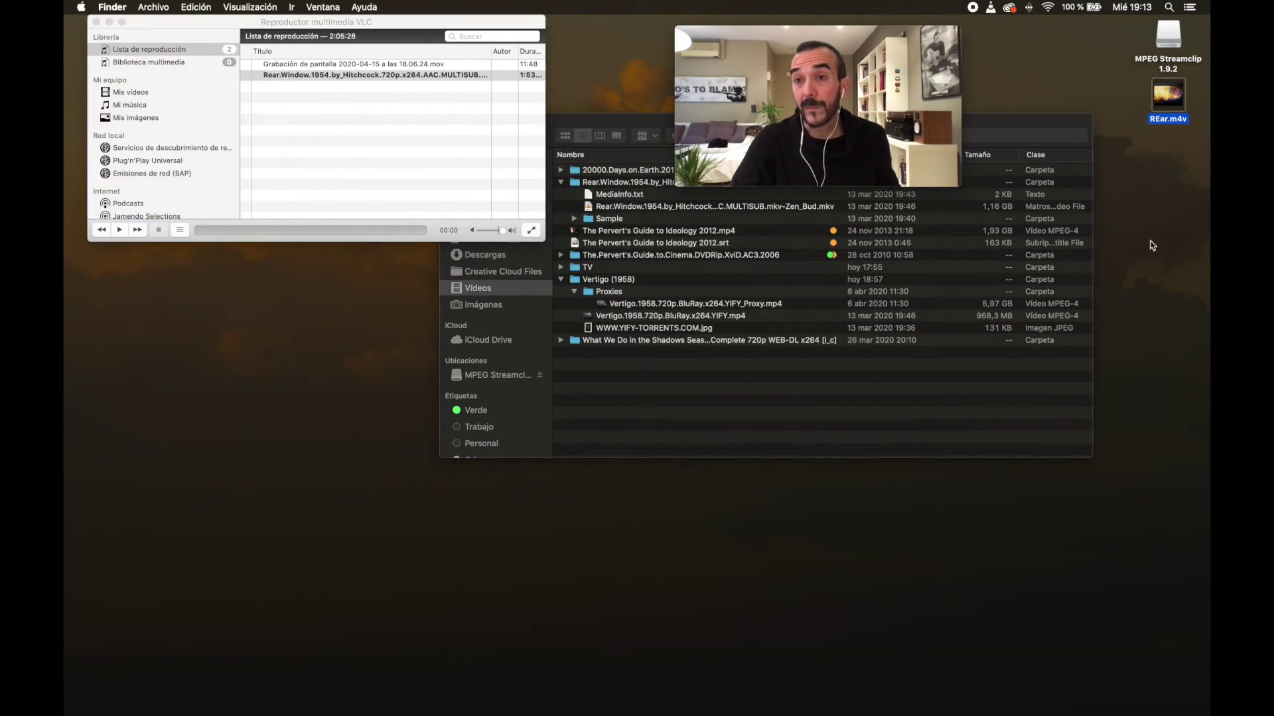
right_click(1166, 101)
mouse_move(1088, 120)
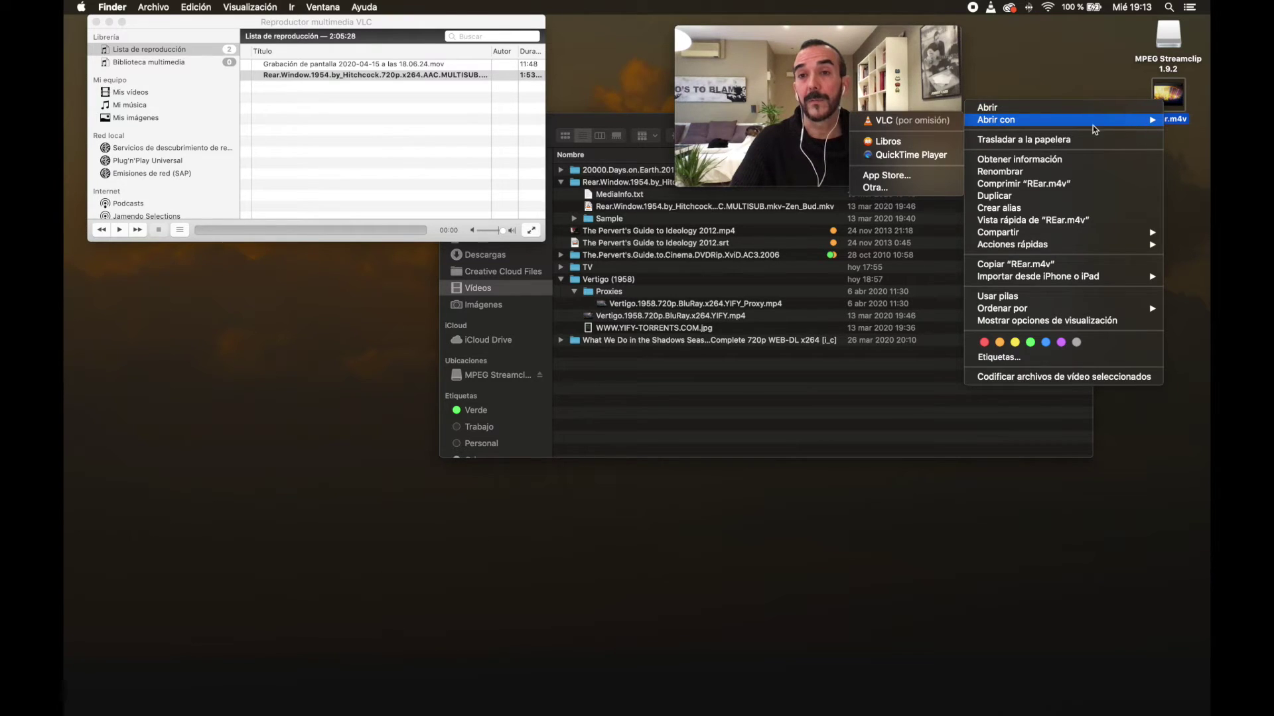
click(936, 126)
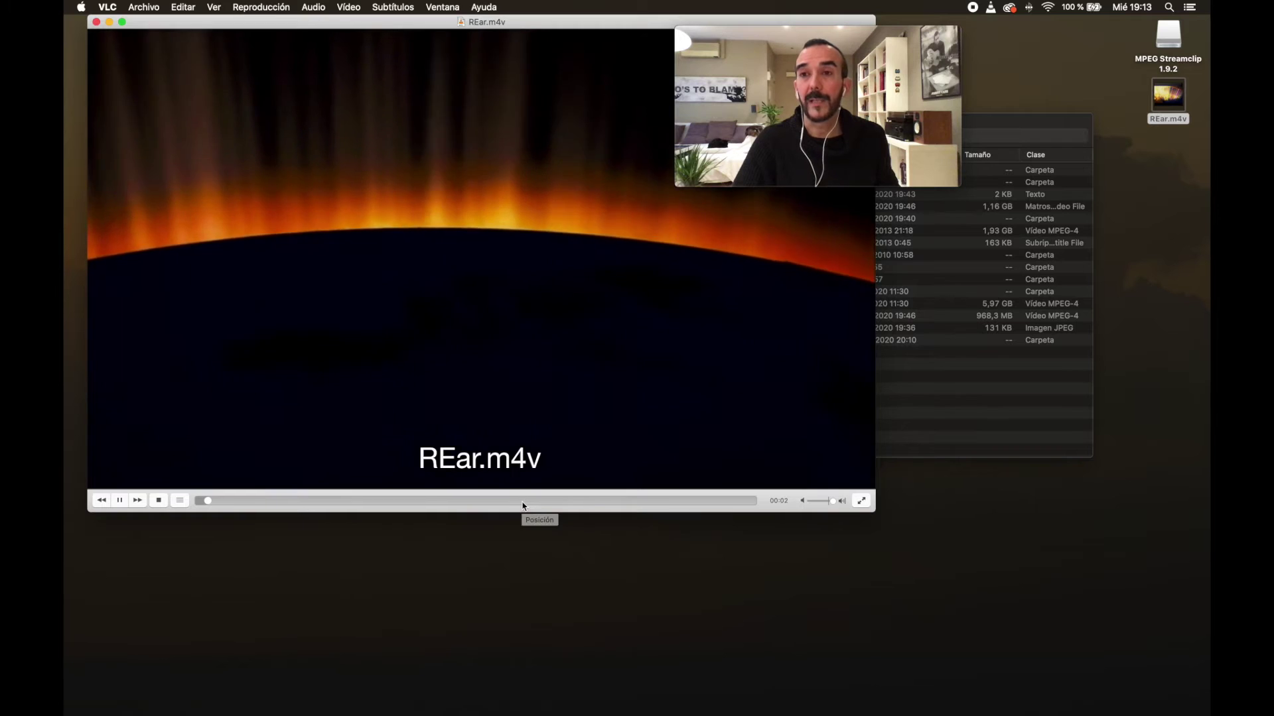
Preview the converted REar.m4v video at several points along its length and close the player window
click(453, 501)
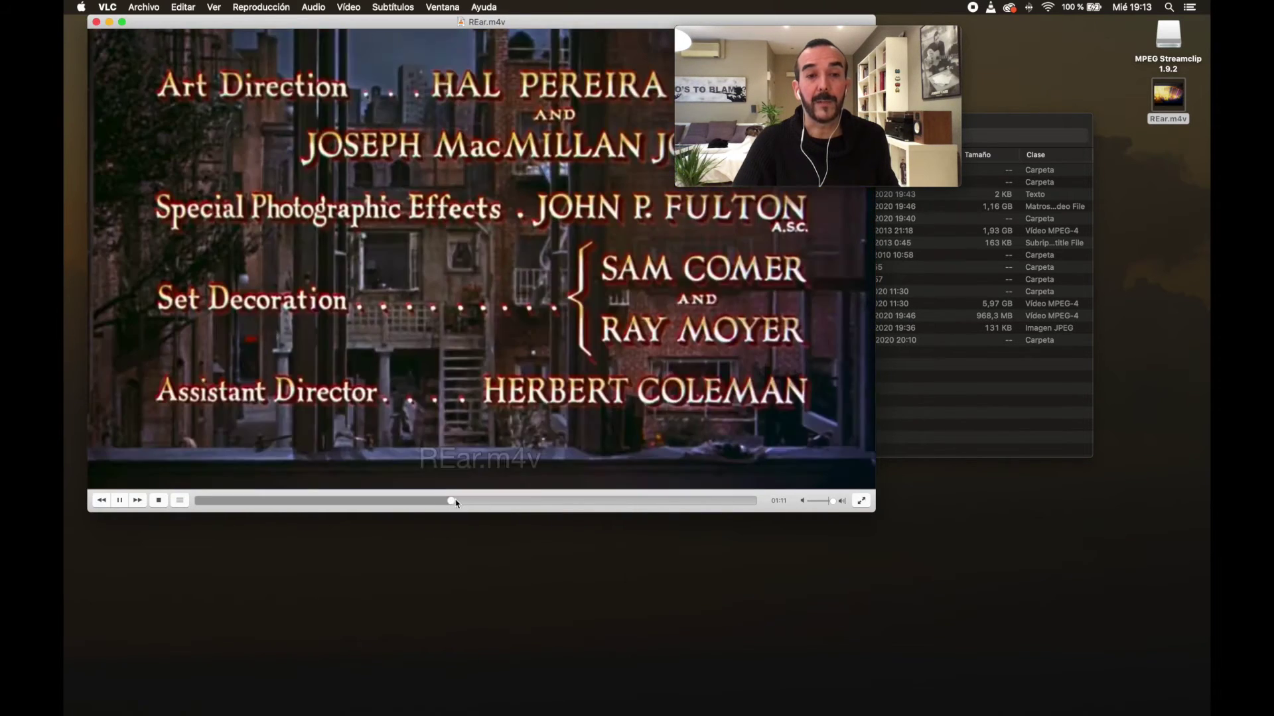
click(582, 501)
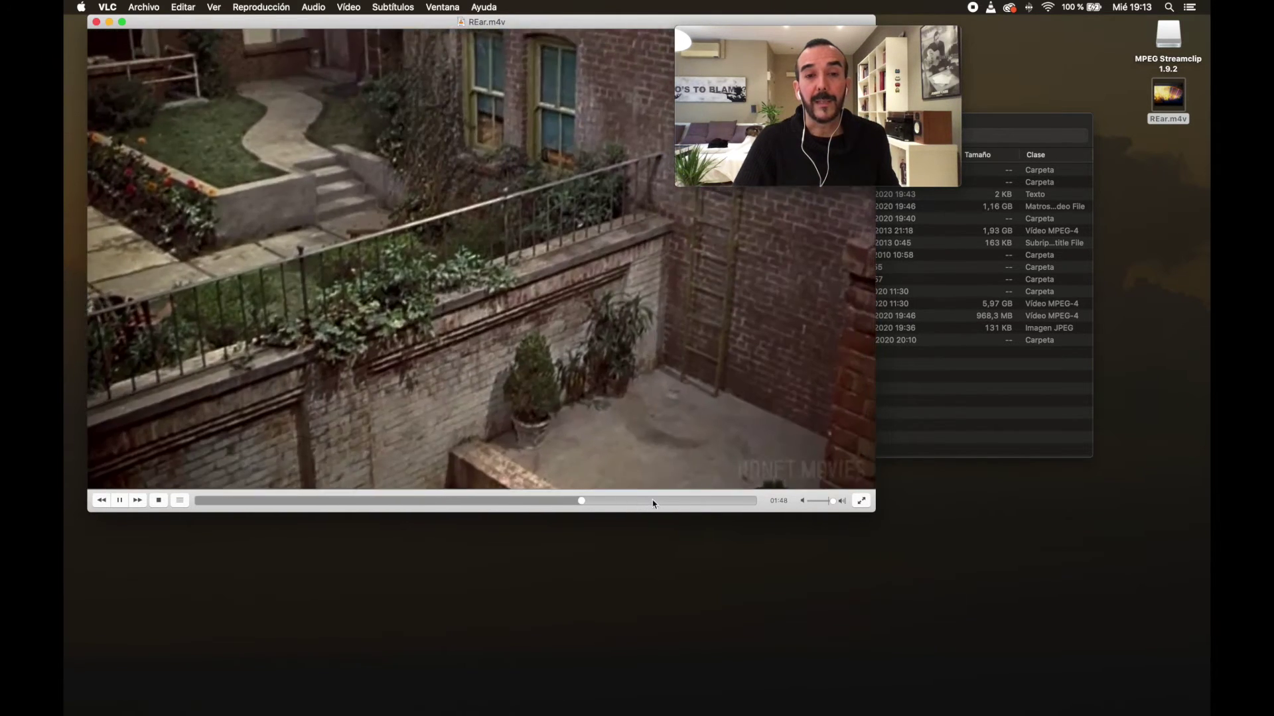
click(709, 501)
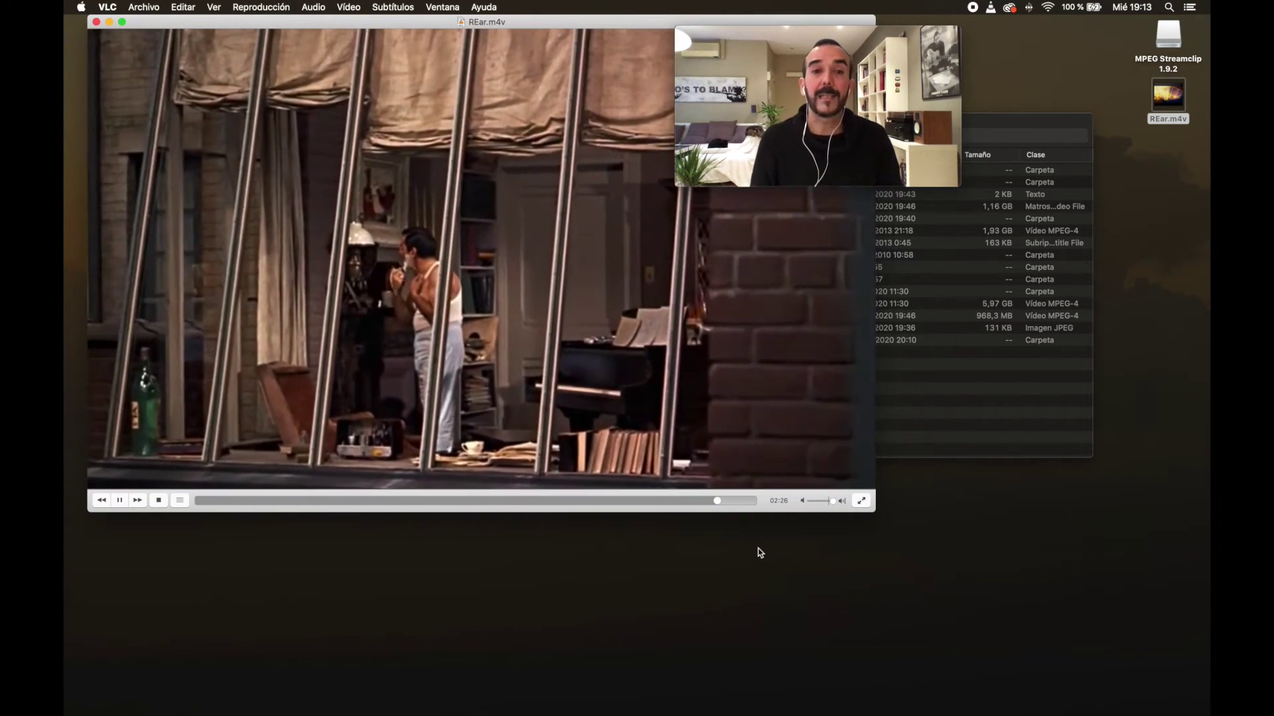
click(96, 23)
Move REar.m4v from the desktop to the trash and empty the trash
mouse_move(917, 122)
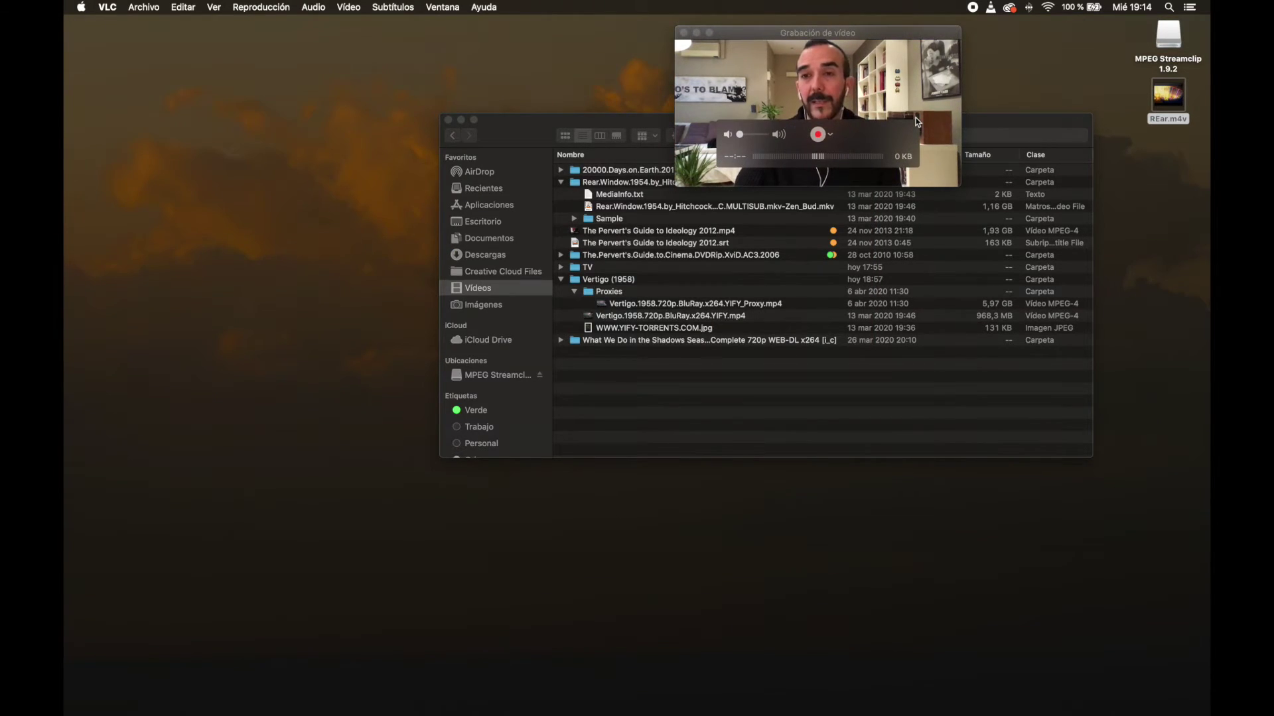
mouse_move(1094, 708)
drag(1094, 708, 1049, 688)
right_click(1049, 688)
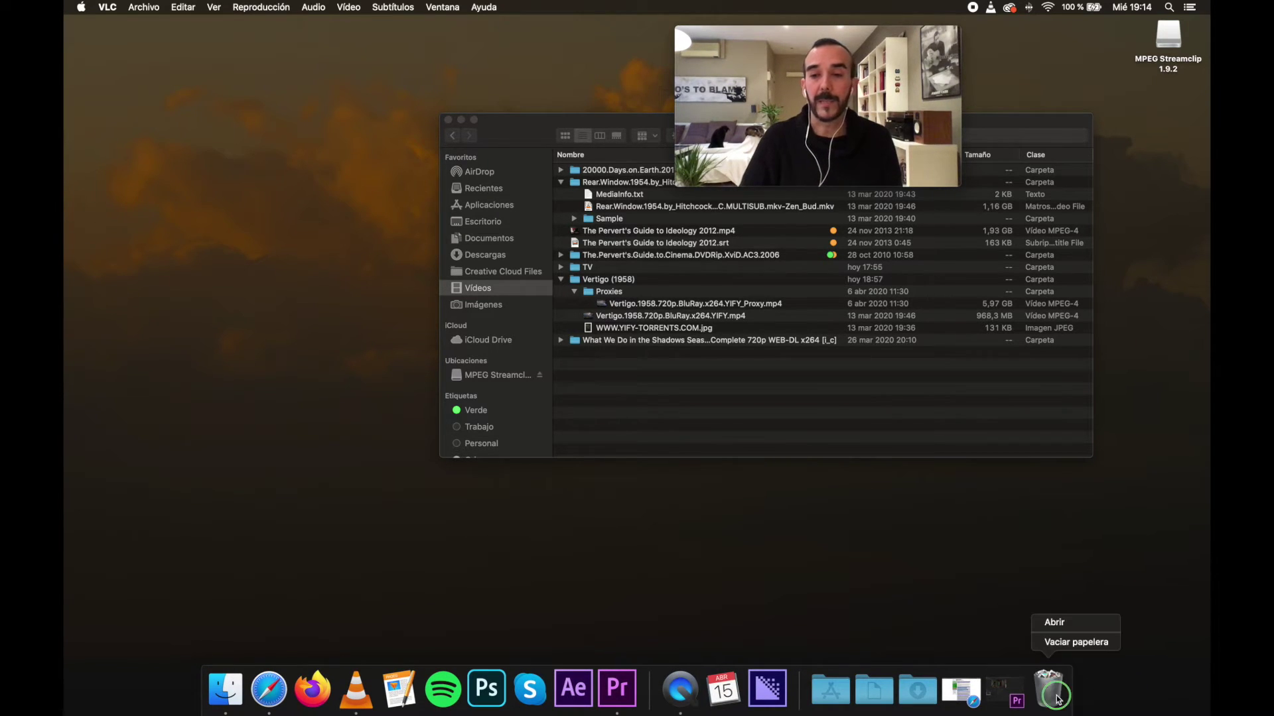
click(1066, 642)
Move the Finder's Vídeos window aside, switch to Premiere Pro, and shift the webcam window clear of the source monitor
click(732, 245)
drag(515, 122, 340, 48)
mouse_move(717, 705)
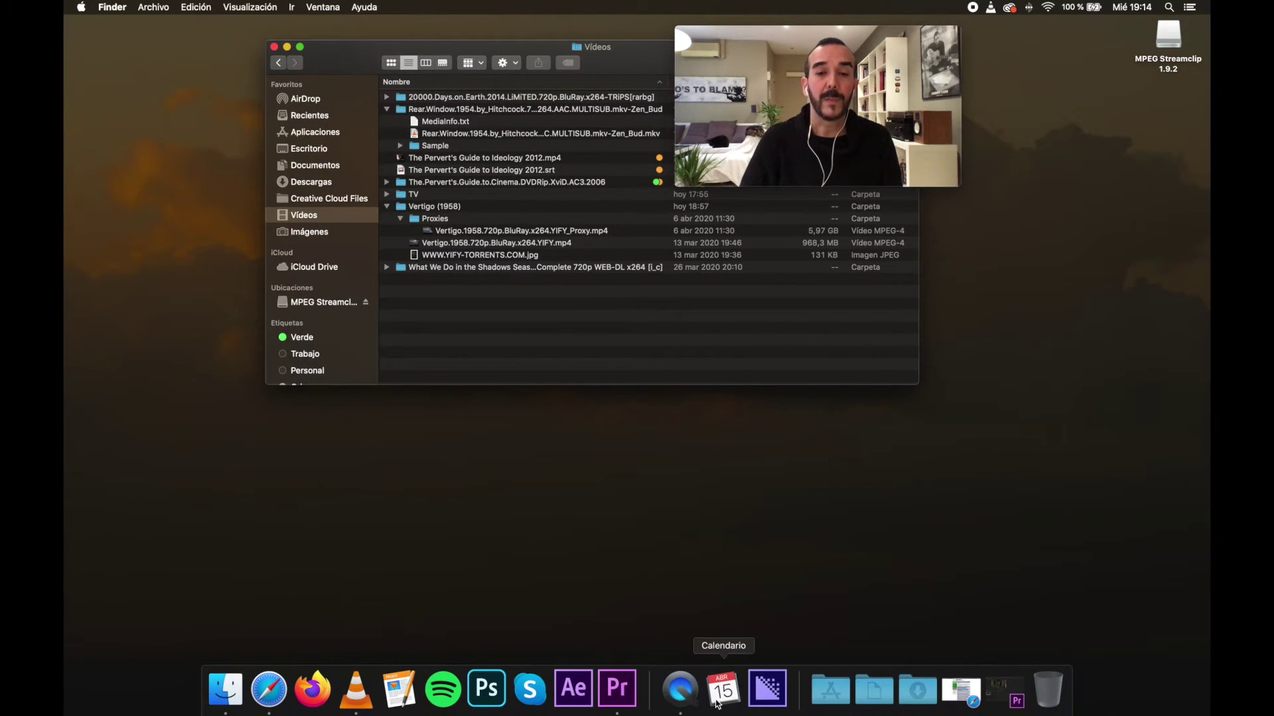
click(617, 689)
drag(846, 32, 1078, 19)
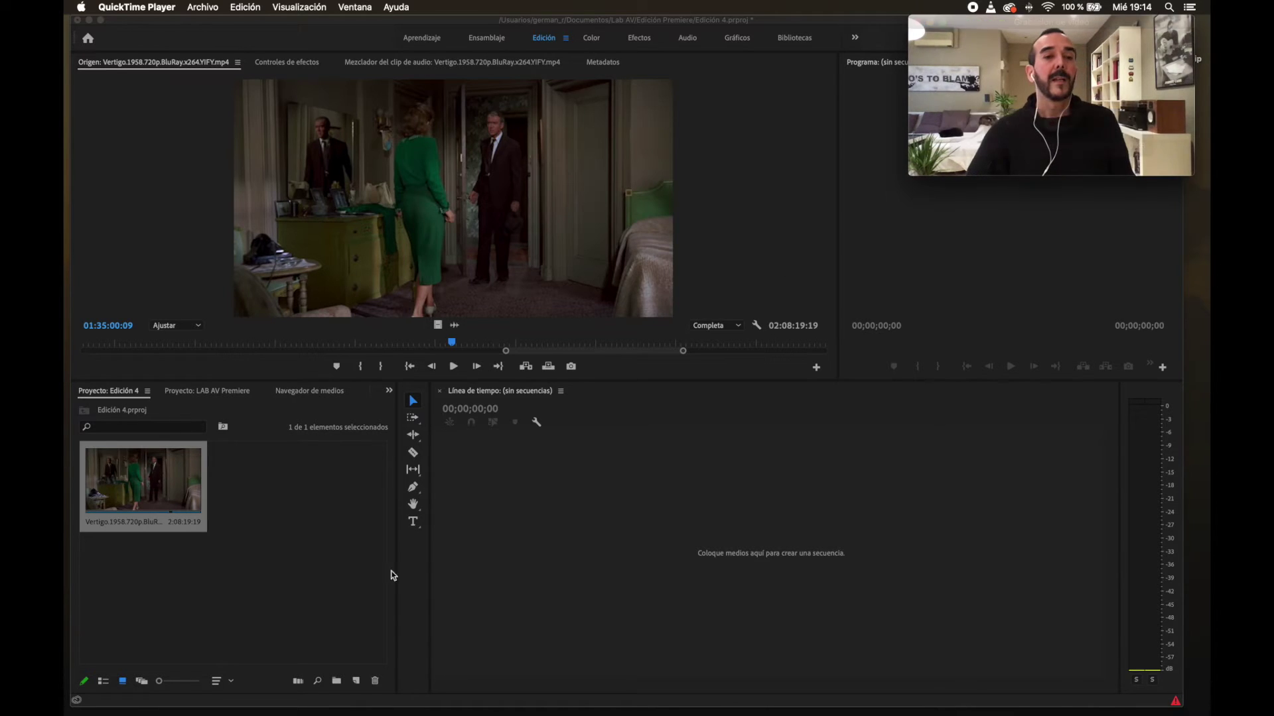
Import rear.m4v from Documentos > Lab AV > Edición Premiere into the Edición 4 project
right_click(168, 652)
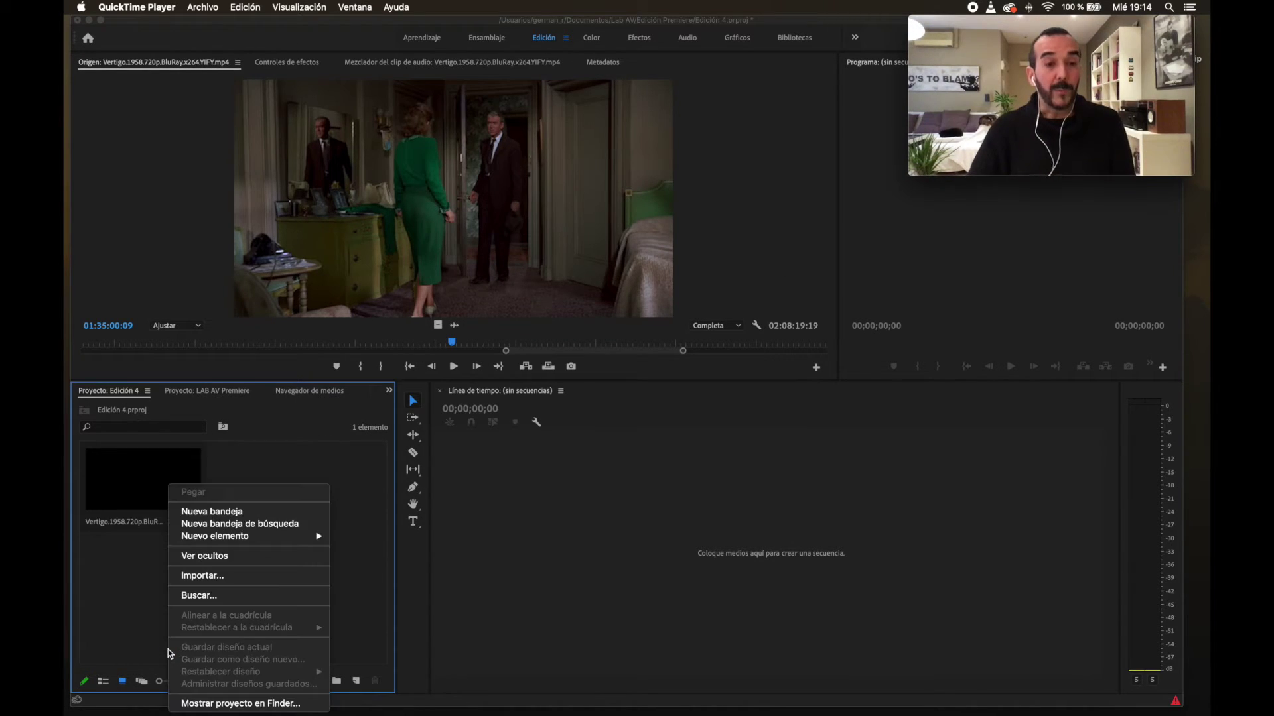
click(203, 576)
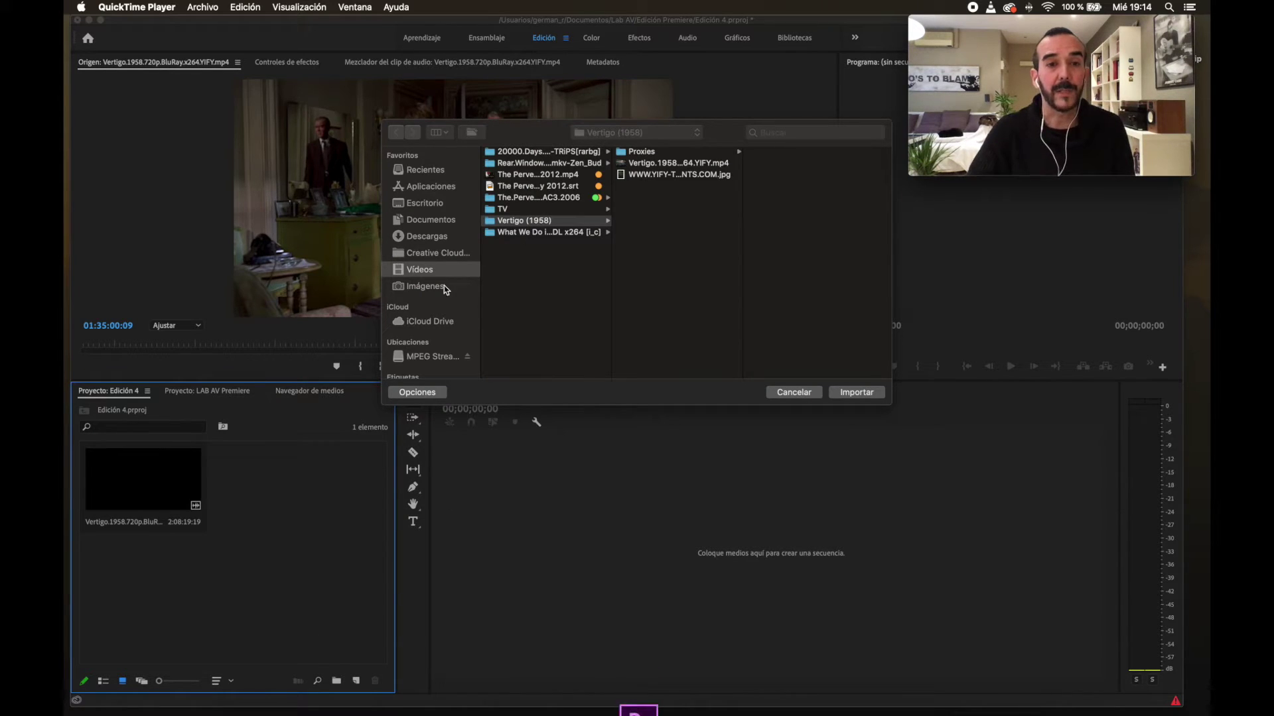
click(420, 222)
click(425, 219)
click(524, 198)
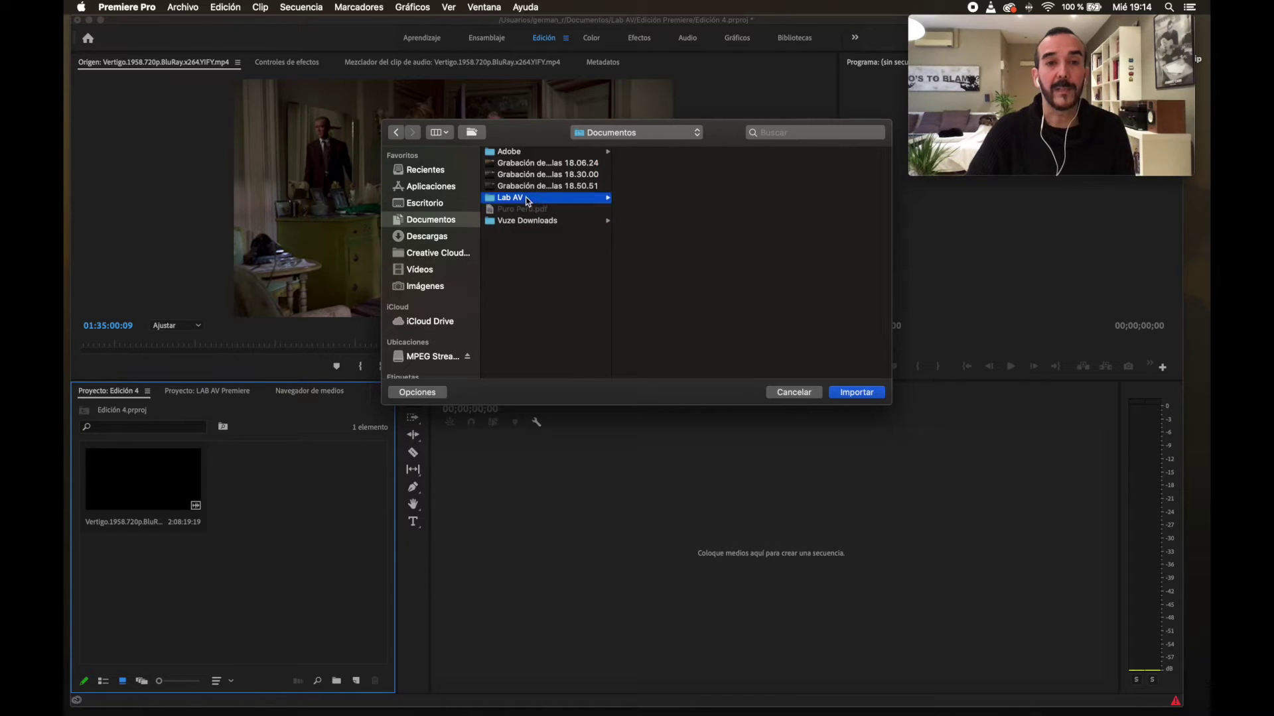
scroll(710, 308, down, 5)
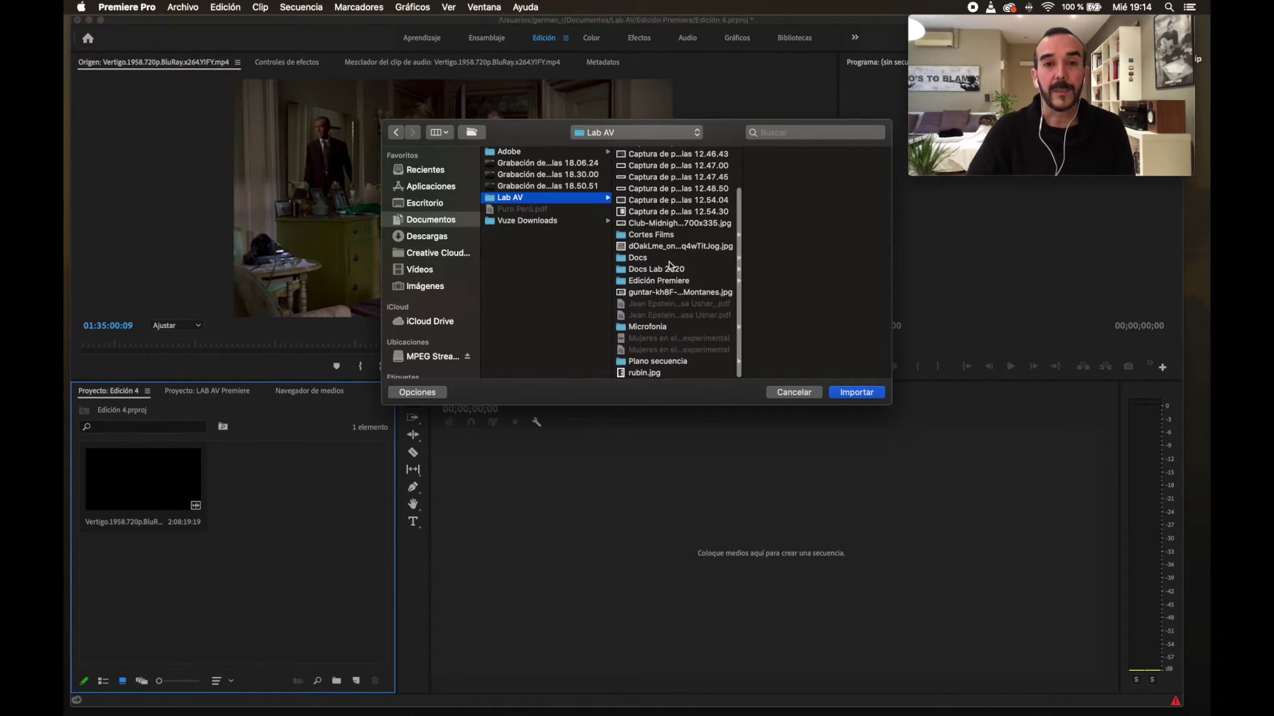
click(670, 281)
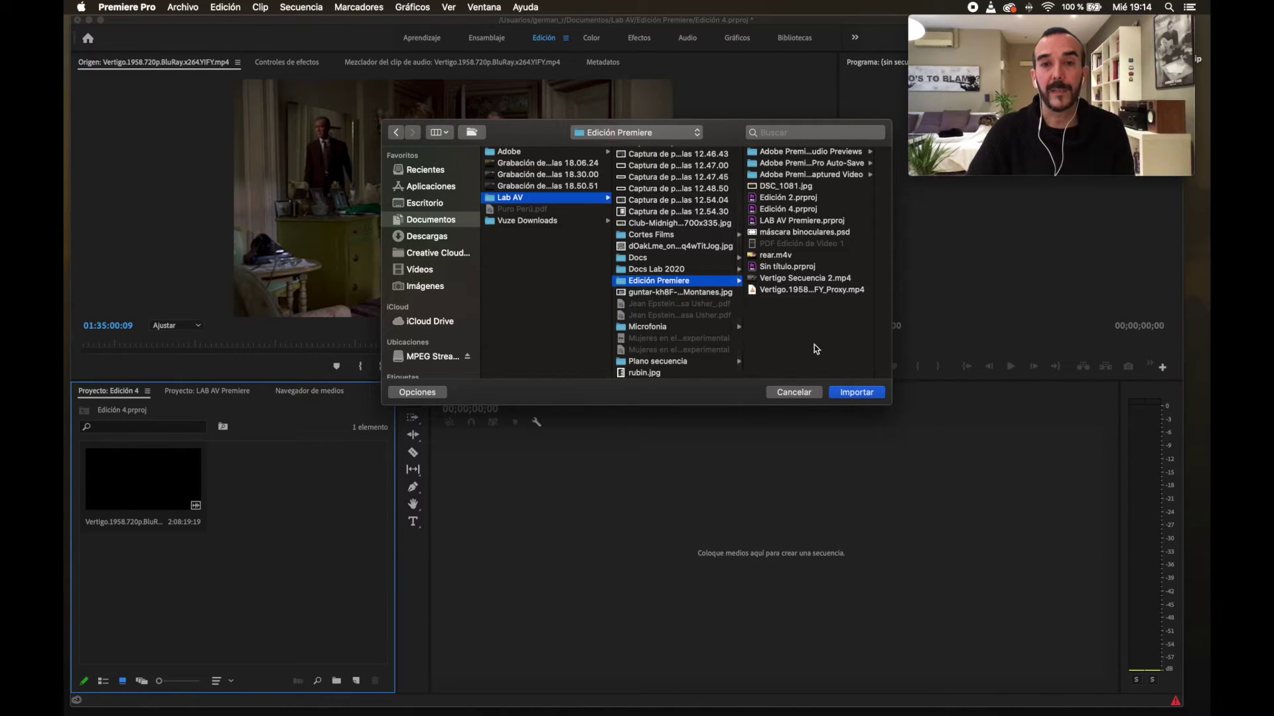
click(781, 257)
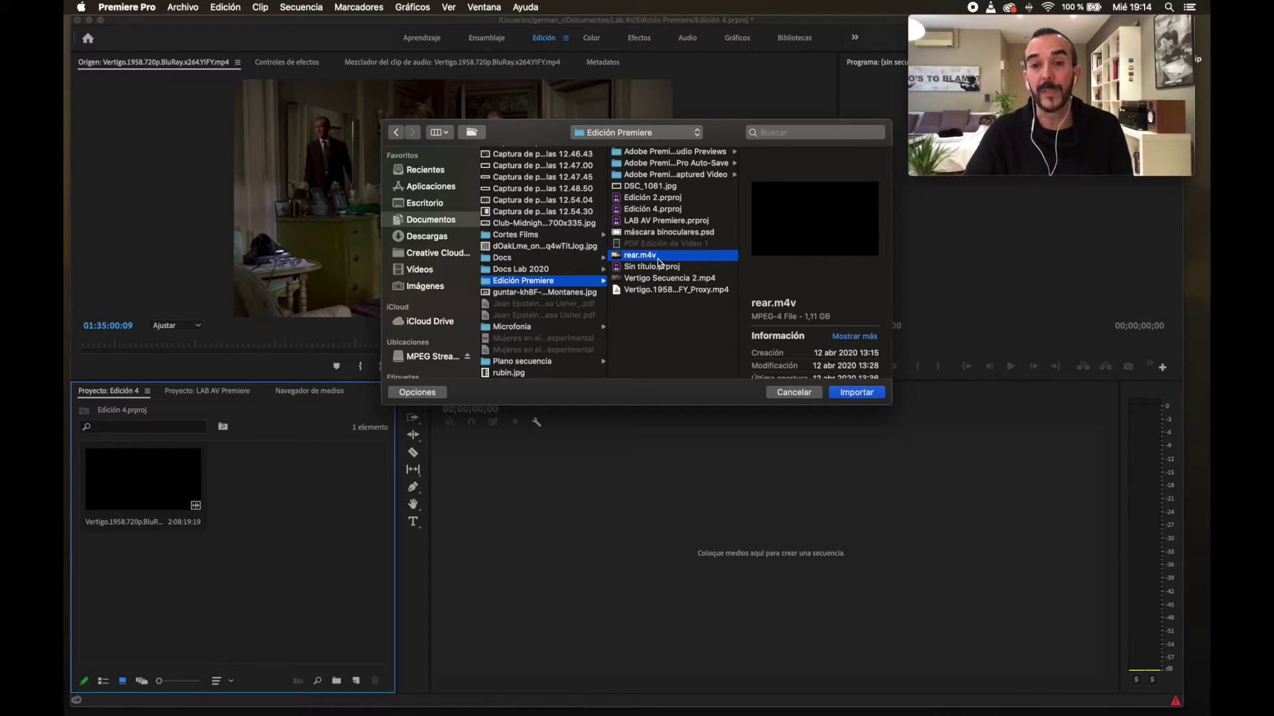
click(858, 393)
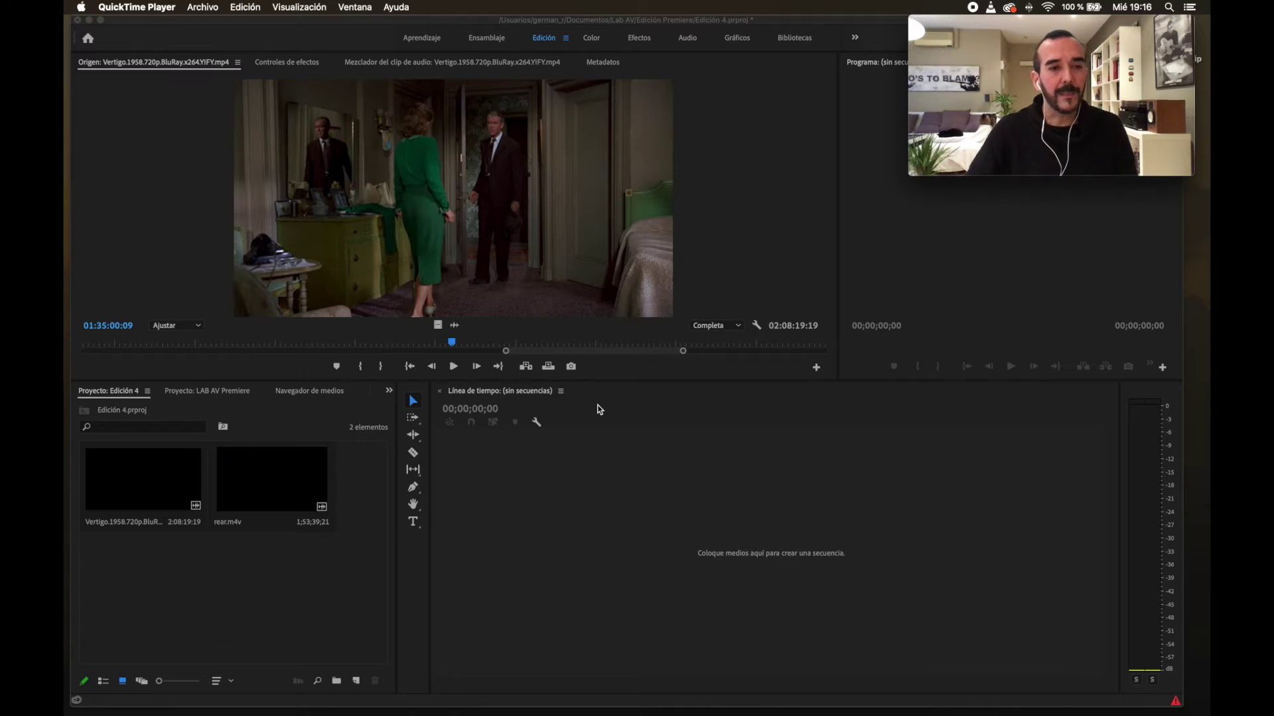
Scrub the Vertigo clip in the source monitor to find the red-walled restaurant scene, at about 00:18:03:06
click(145, 487)
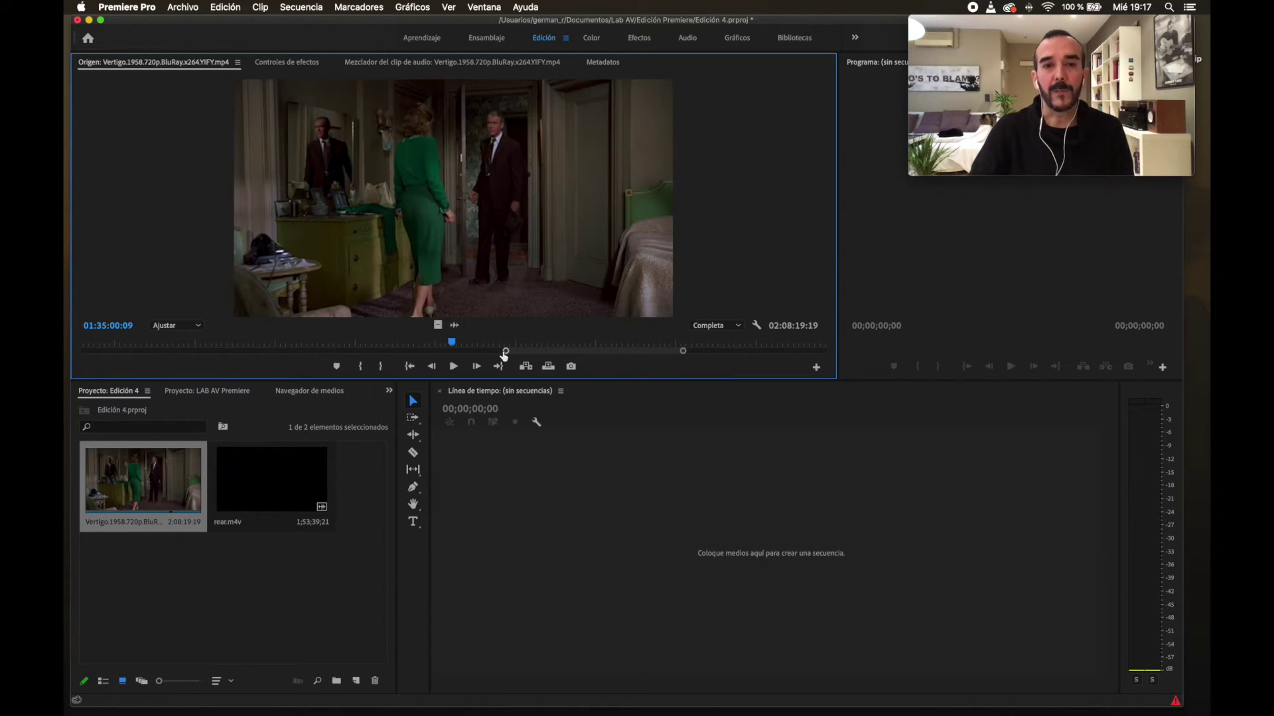
mouse_move(538, 350)
mouse_down()
mouse_move(507, 362)
mouse_move(206, 362)
mouse_move(221, 344)
mouse_up()
click(232, 342)
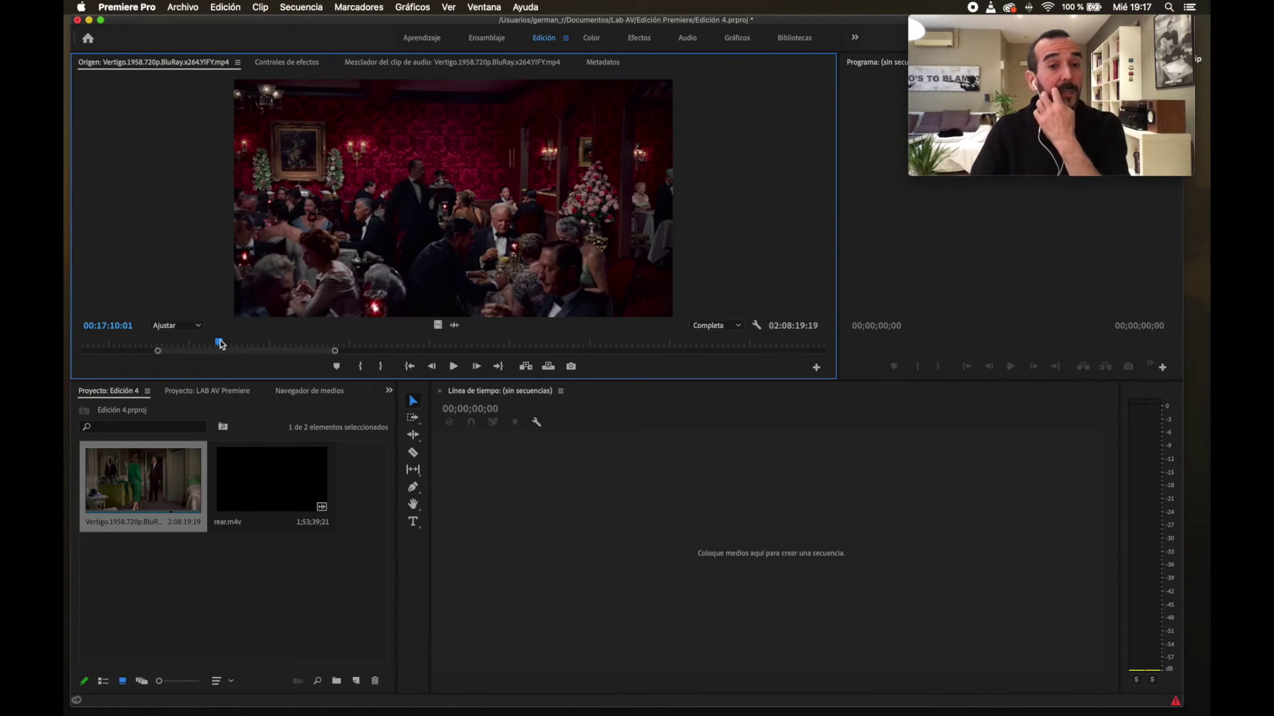
mouse_move(335, 351)
mouse_down()
mouse_move(322, 353)
mouse_move(370, 343)
mouse_move(289, 341)
mouse_move(677, 351)
mouse_up()
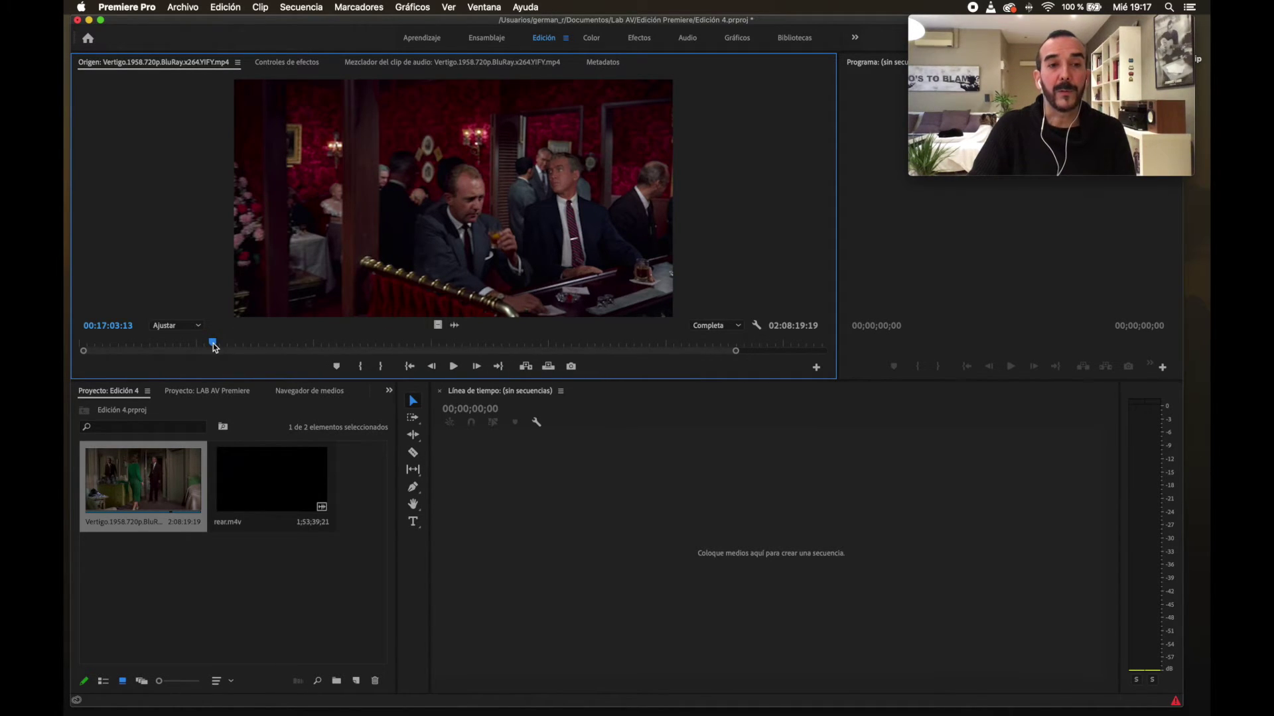
drag(212, 346, 222, 347)
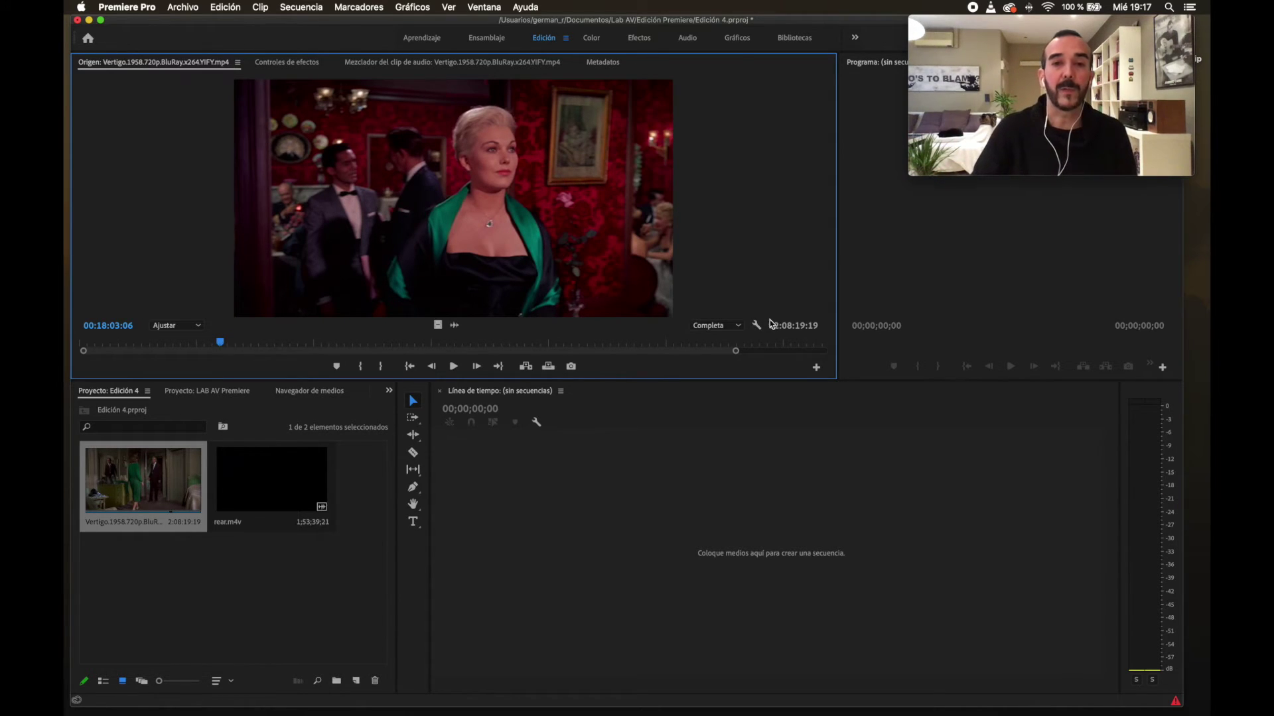
Move the Vertigo playhead back to about 00:16:52:10, where the man approaches the restaurant entrance, and mute the system sound
drag(735, 350, 515, 357)
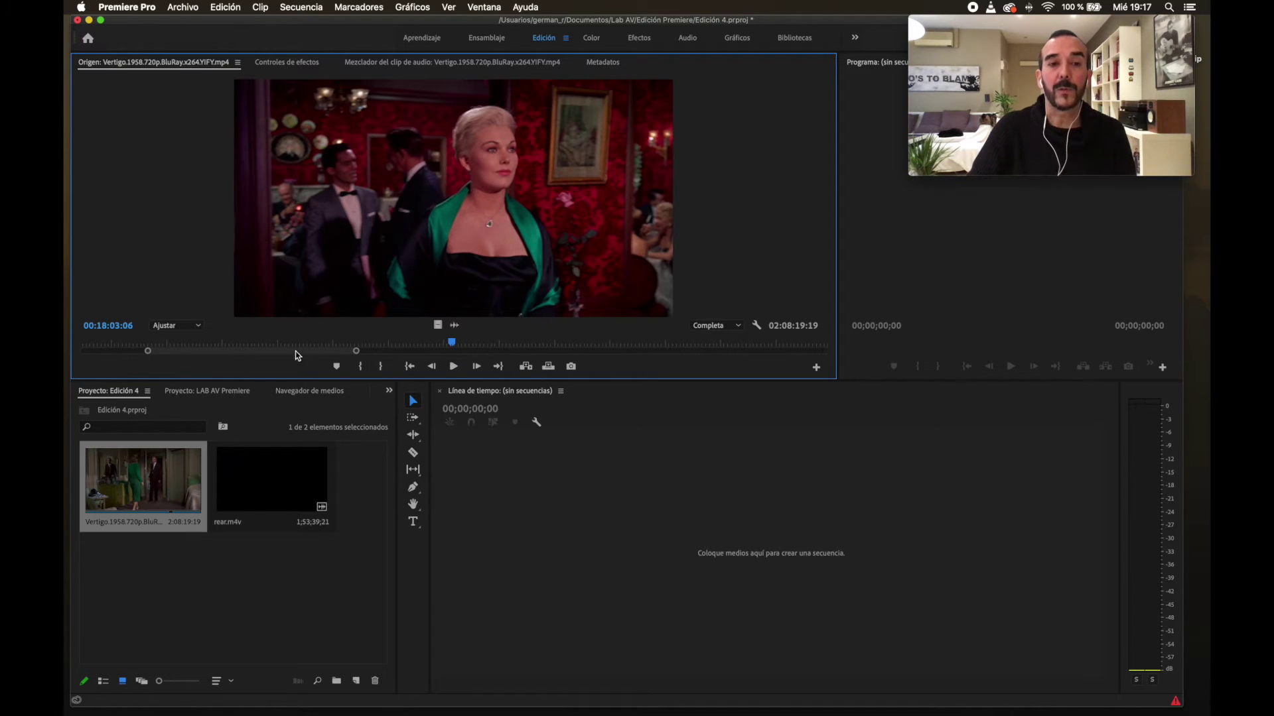
drag(452, 345, 321, 341)
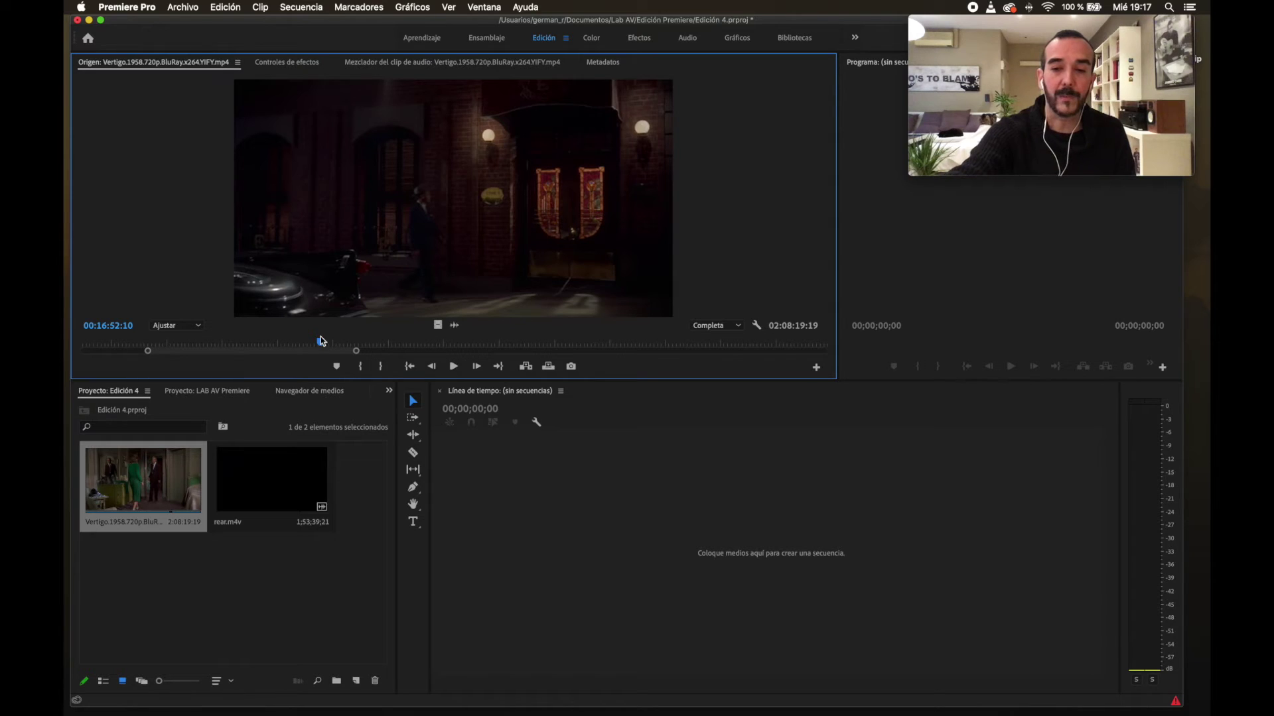
key(XF86AudioLowerVolume)
key(XF86AudioMute)
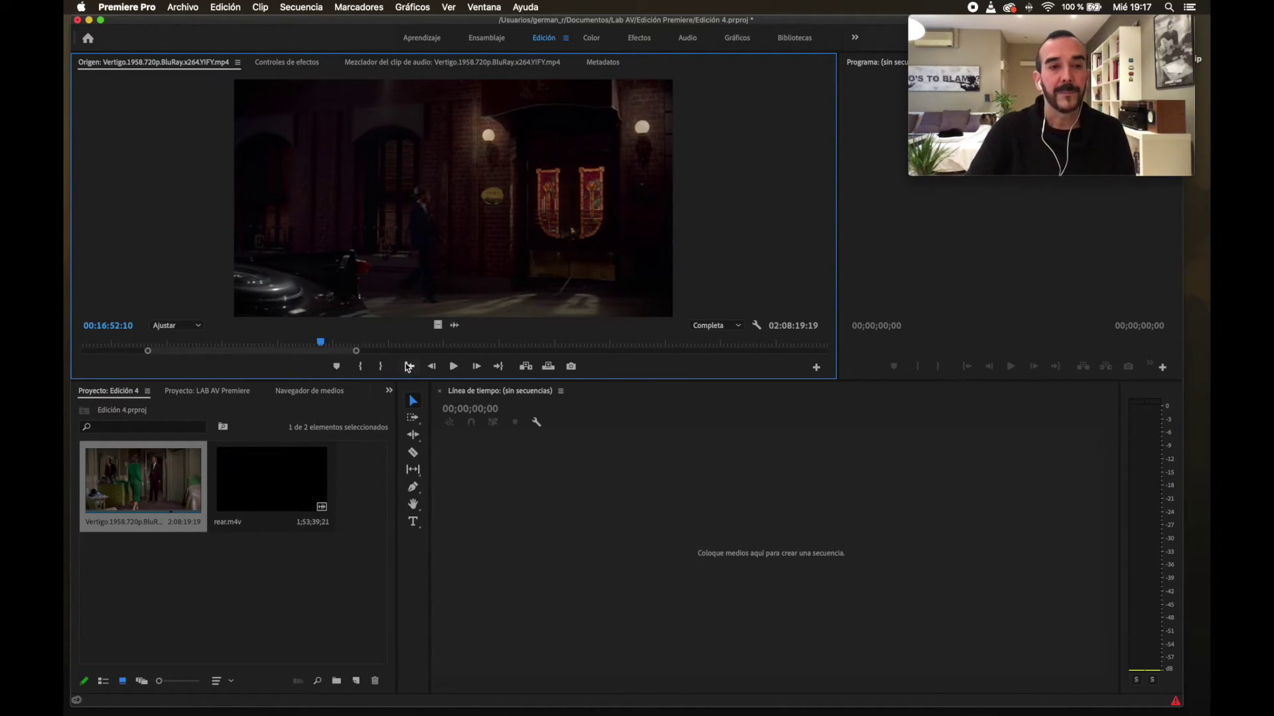
click(321, 344)
drag(321, 345, 324, 345)
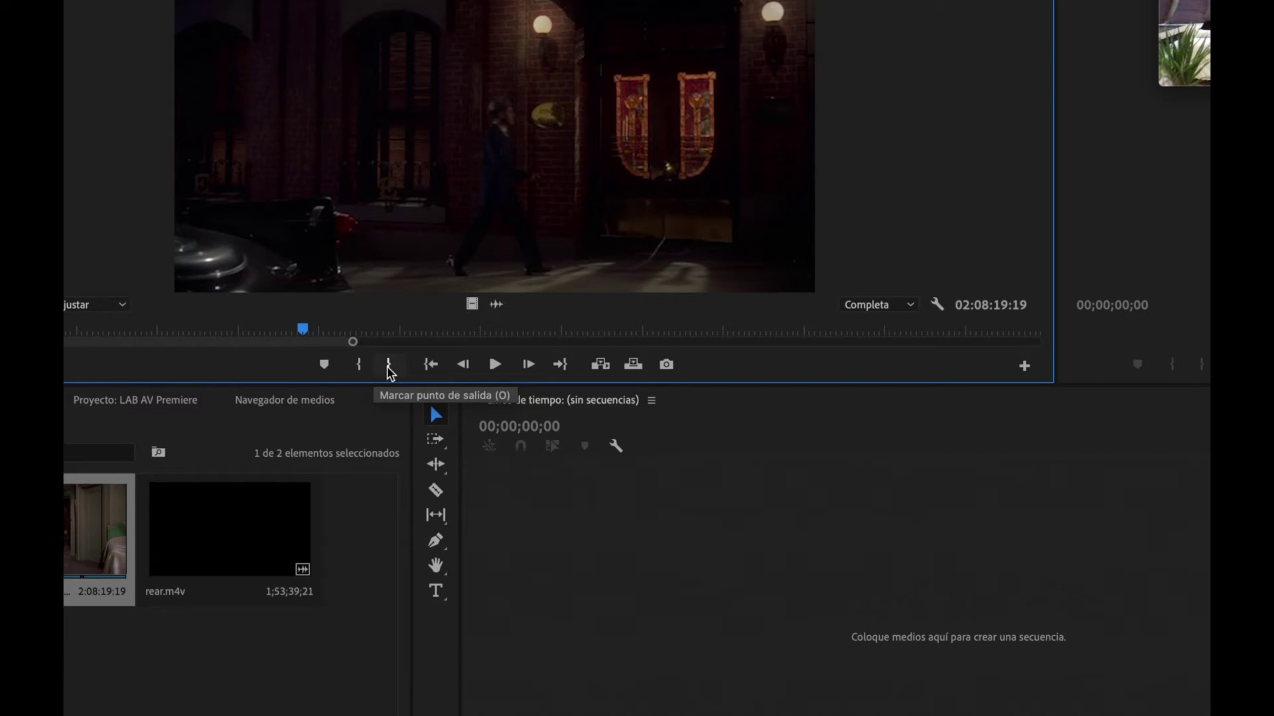
Mark the Vertigo clip's in point a few frames earlier, where the man walks past the dark car towards the restaurant doors
drag(304, 329, 304, 330)
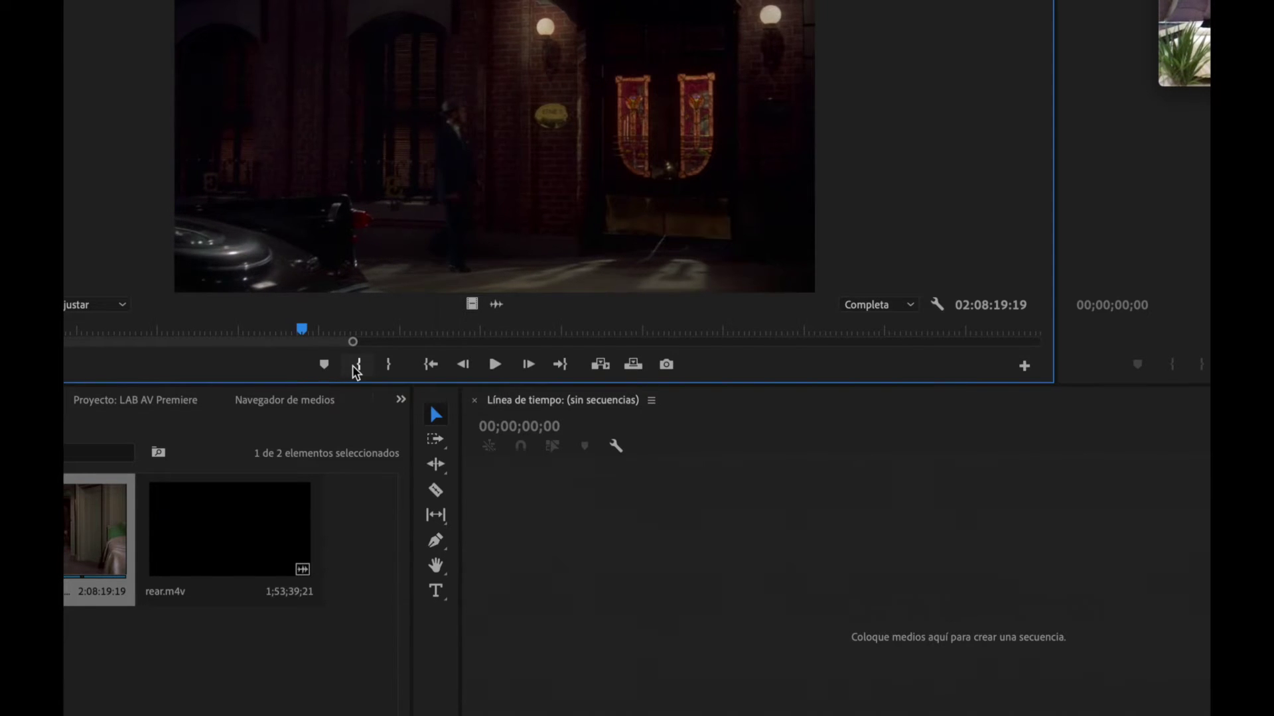
key(Left)
key(Left)
key(Left)
key(Left)
key(Left)
key(Left)
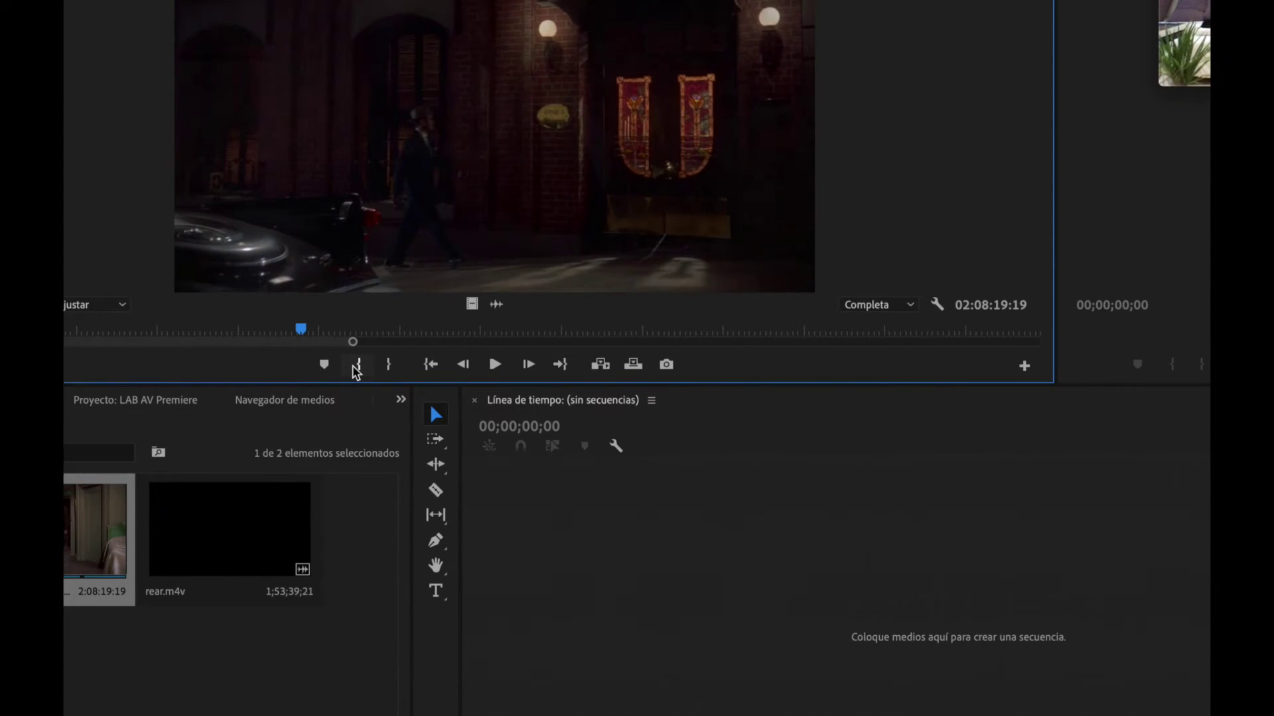
key(Left)
key(Left)
key(Left)
key(Left)
key(Left)
key(Left)
key(Left)
key(Left)
key(Right)
key(Right)
key(Right)
key(Right)
key(Right)
key(Right)
key(Right)
key(Right)
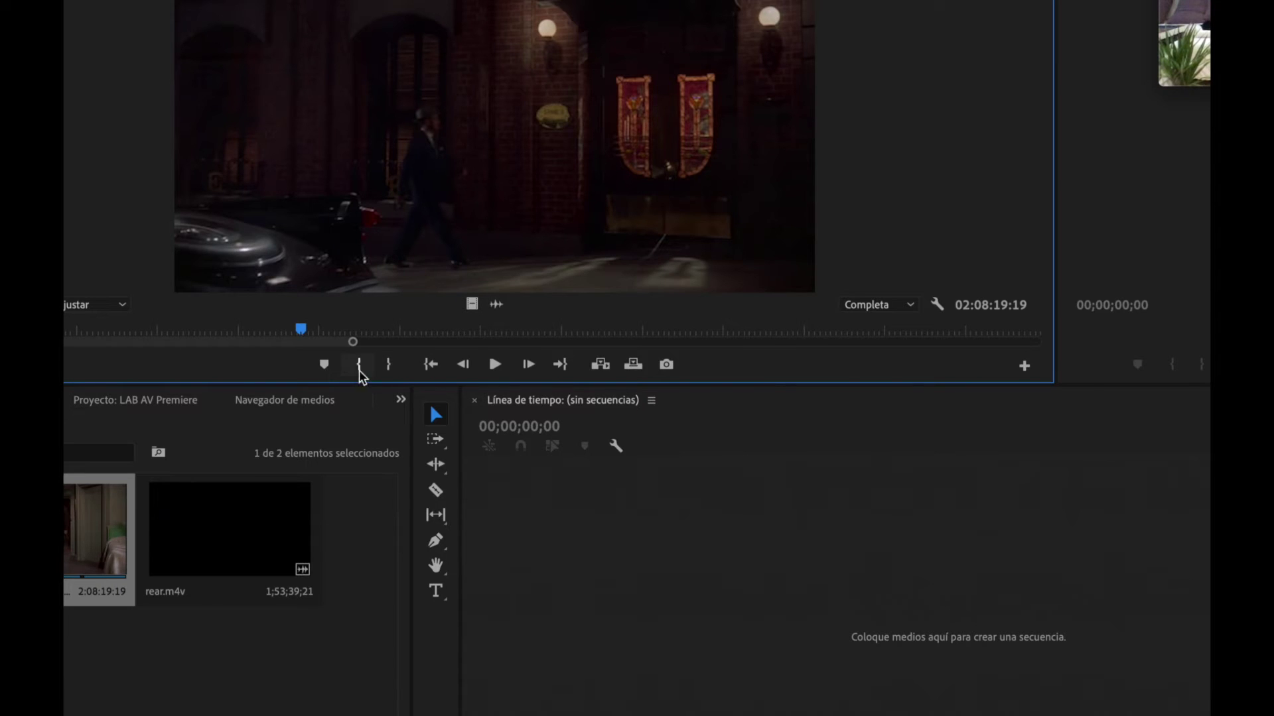
click(359, 370)
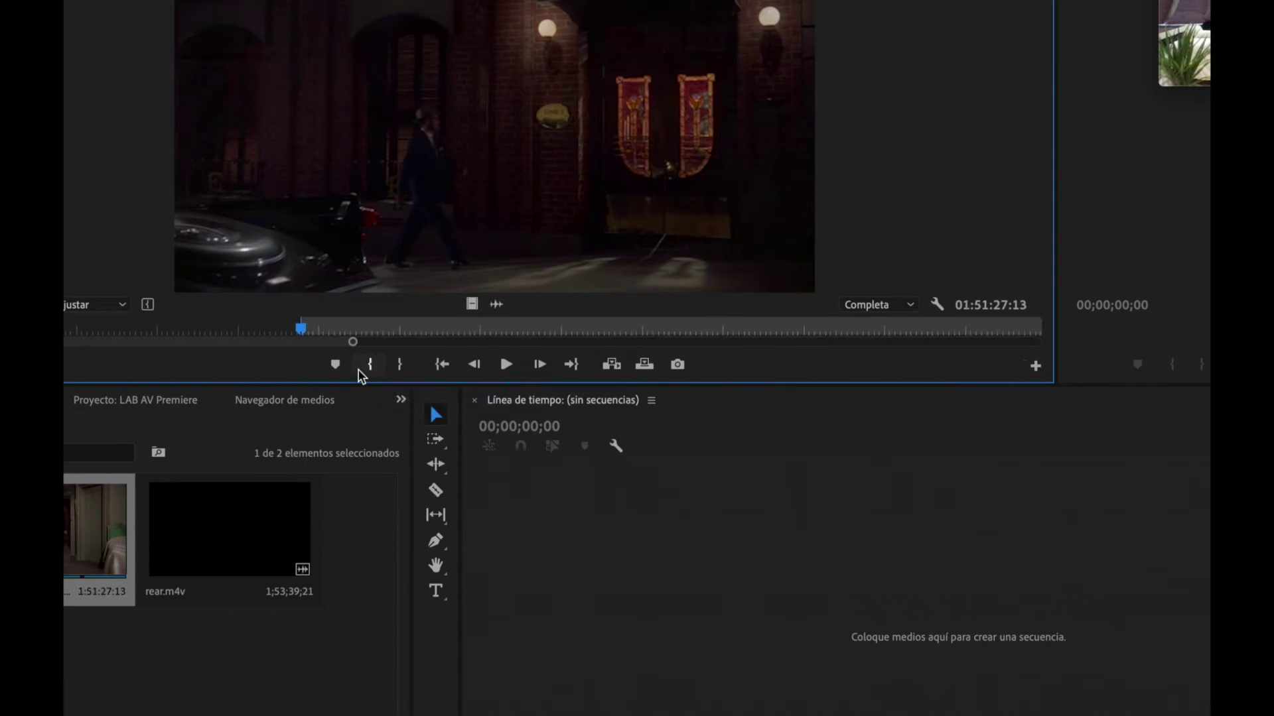
Move the Vertigo playhead to the end of the restaurant scene, at about 00:18:29:10, on the man's profile
drag(303, 331, 318, 330)
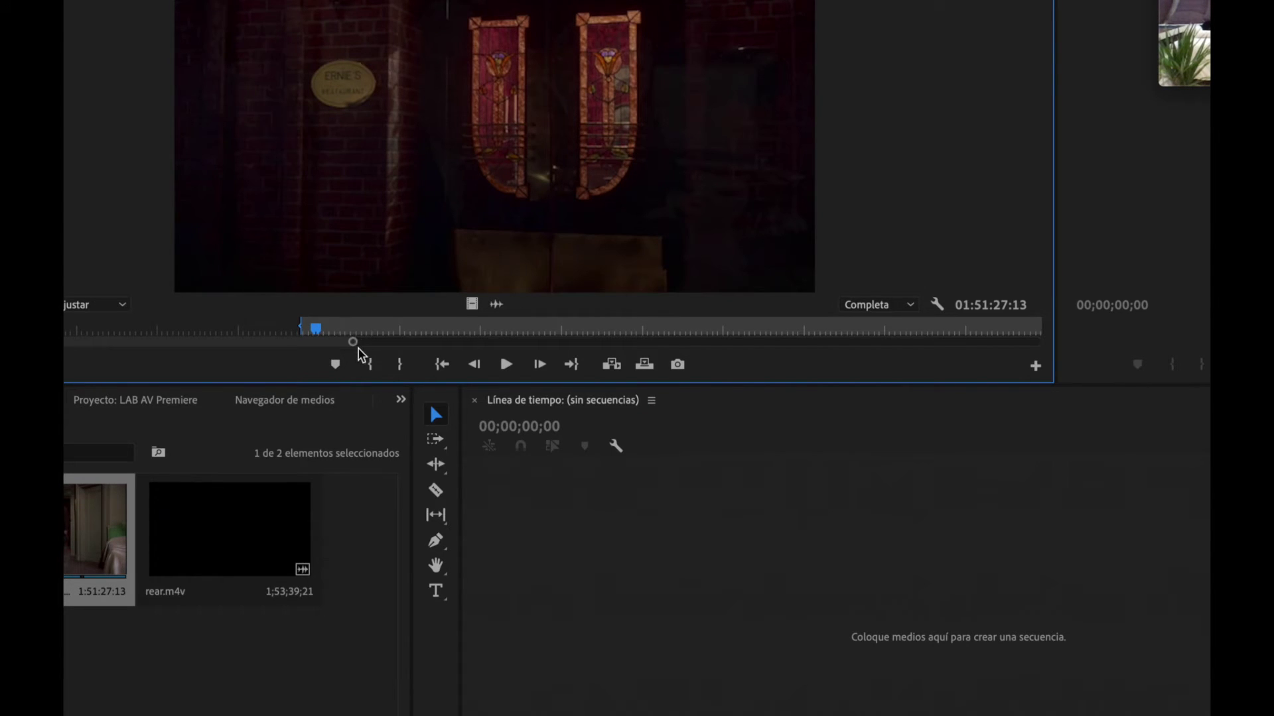
drag(353, 343, 402, 342)
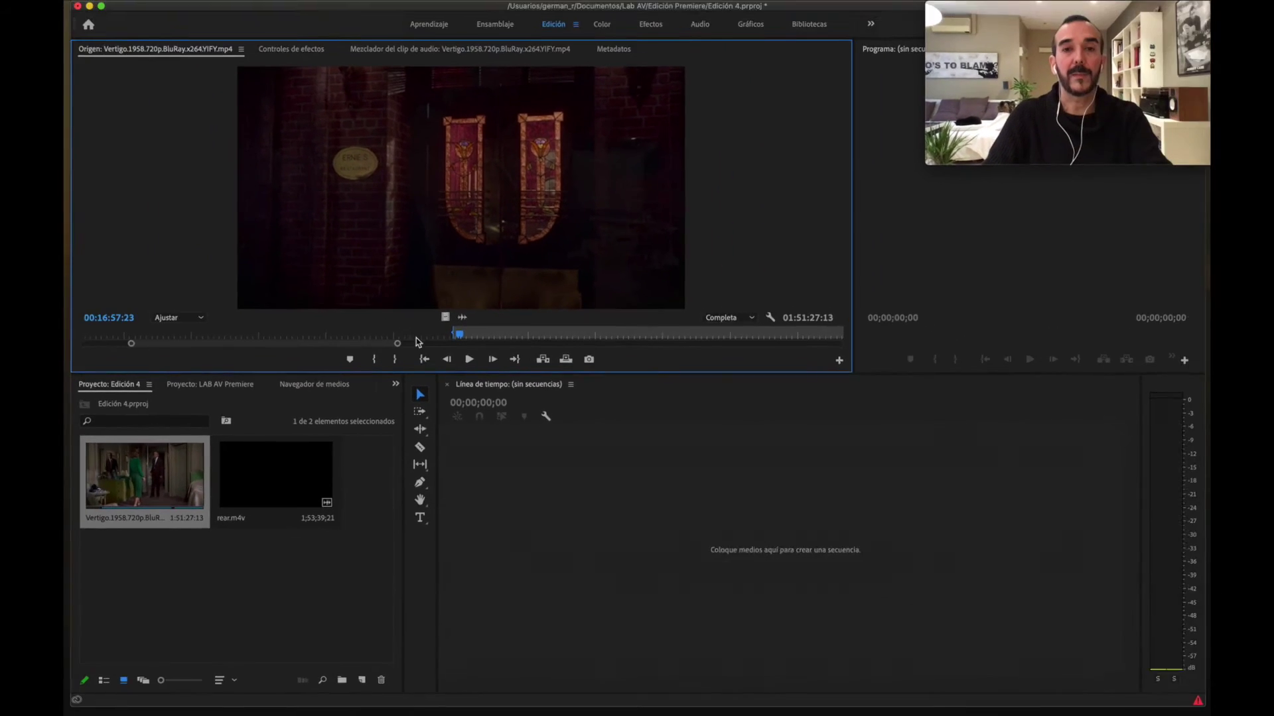
click(463, 337)
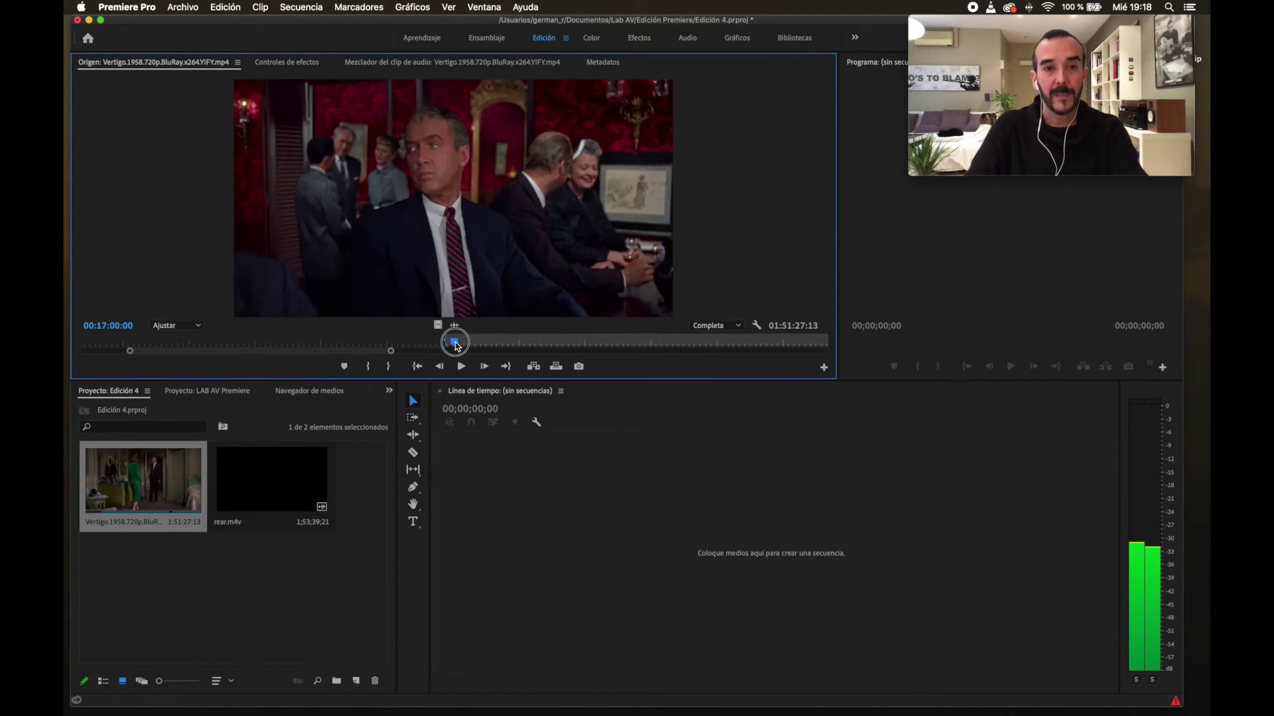
drag(455, 345, 557, 342)
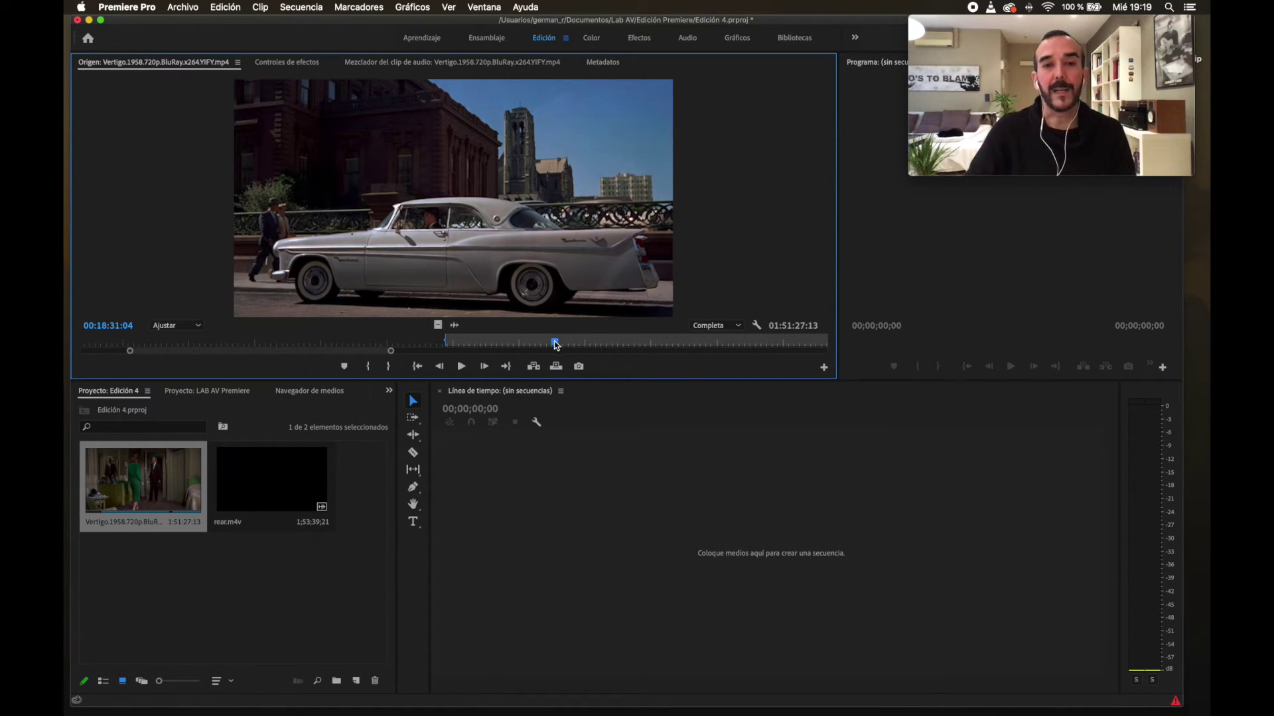
click(554, 343)
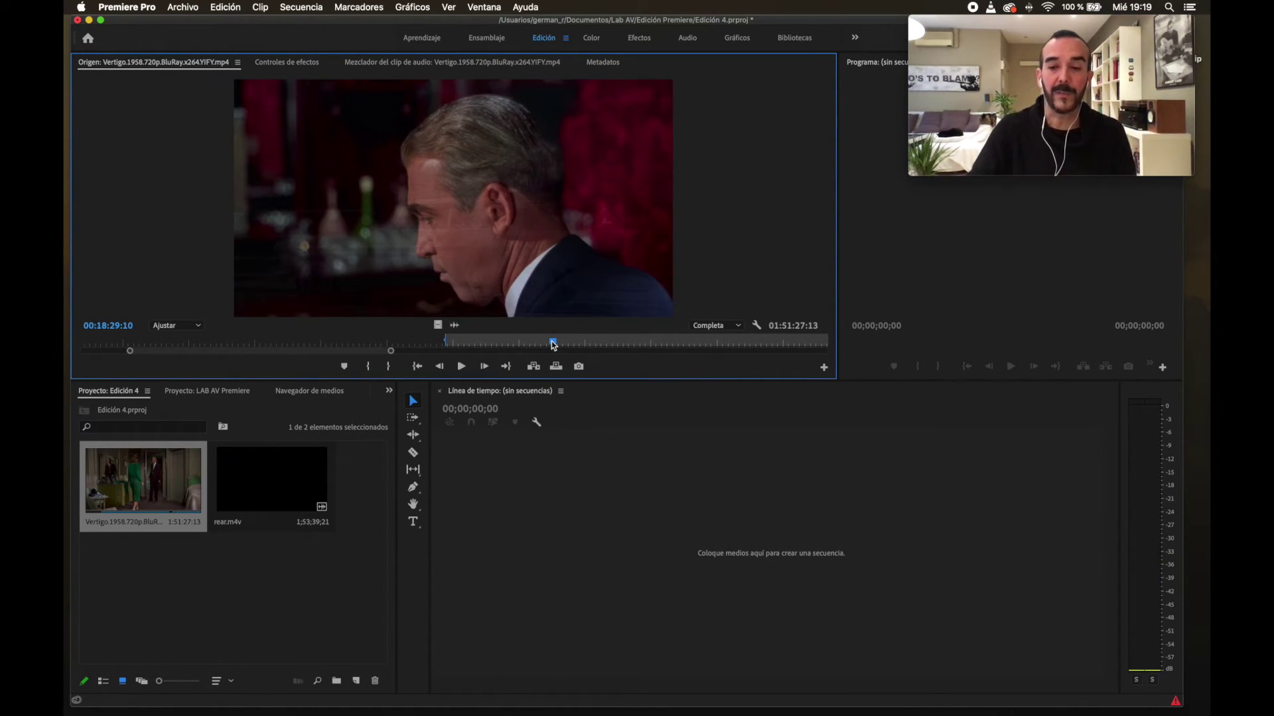
Examine the dissolve from the man's profile to the white car frame by frame, advancing to 00:18:31:07
key(Right)
key(Right)
key(Right)
key(Right)
key(Right)
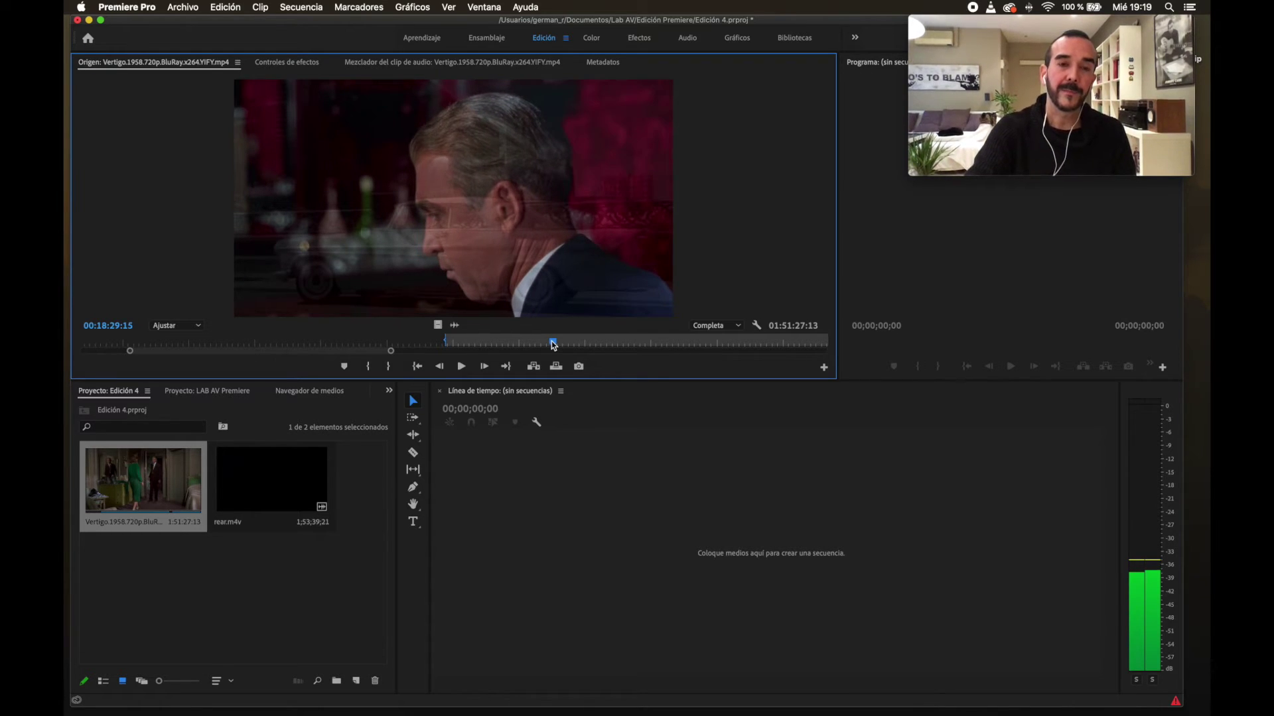
key(Right)
key(Right)
key(Right)
key(Right)
key(Right)
key(Right)
key(Right)
key(Right)
key(Right)
key(Right)
key(Right)
key(Right)
key(Right)
key(Right)
key(Right)
key(Right)
key(Right)
key(Right)
key(Right)
key(Right)
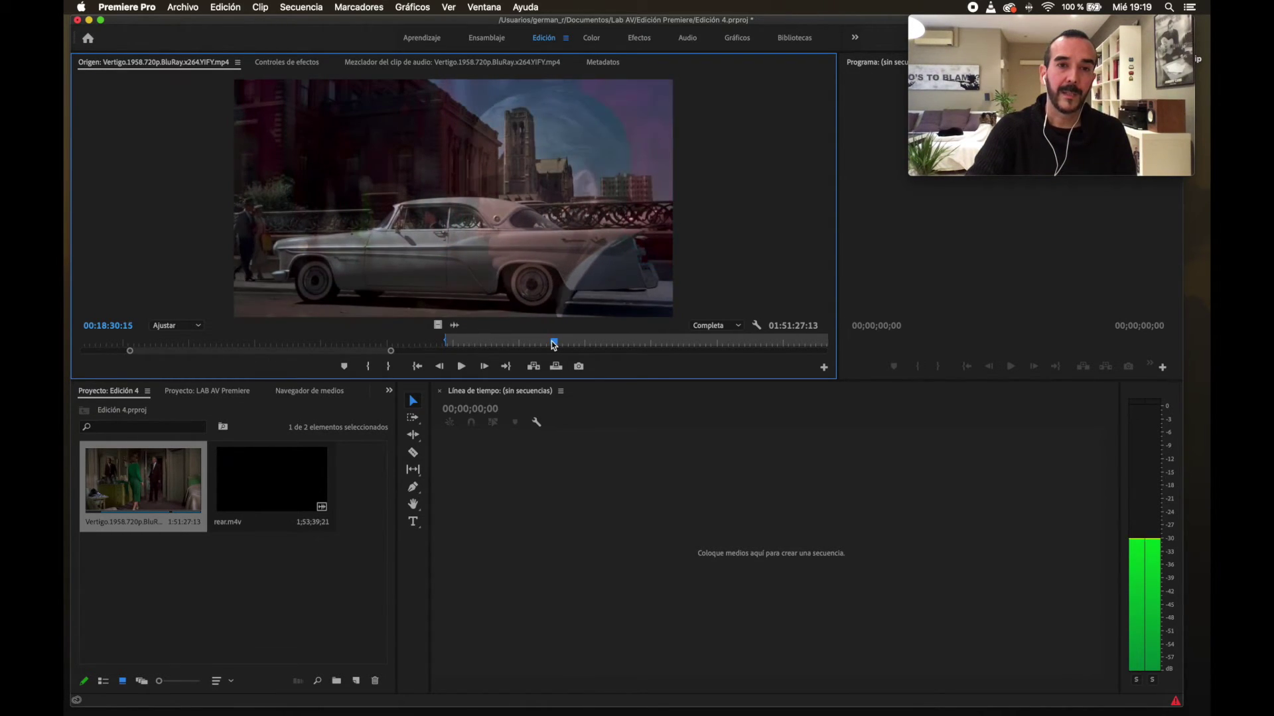
key(Right)
key(Right)
key(Right)
key(Right)
key(Right)
key(Right)
key(Right)
key(Right)
key(Right)
key(Right)
key(Right)
key(Right)
key(Right)
key(Right)
key(Right)
key(Right)
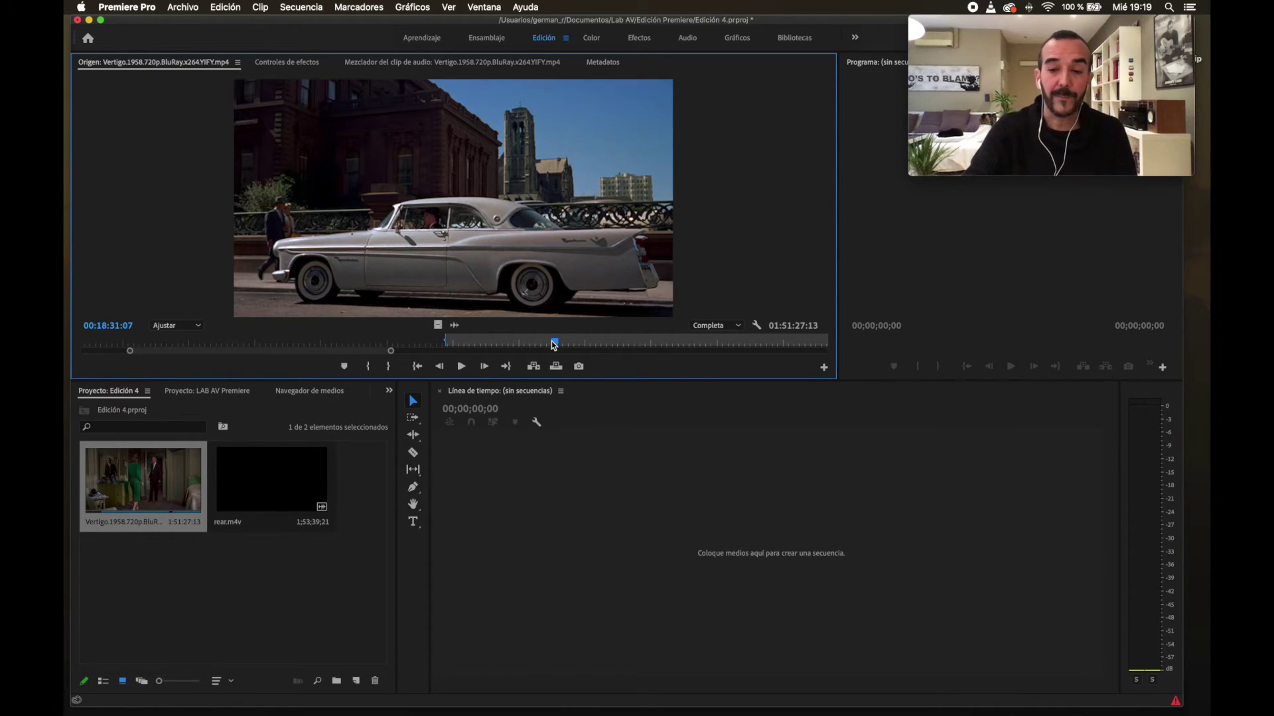
Step back frame by frame through the dissolve to the clean shot of the man's profile at 00:18:29:05
key(Left)
key(Left)
key(Left)
key(Left)
key(Left)
key(Left)
key(Left)
key(Left)
key(Left)
key(Left)
key(Left)
key(Left)
key(Left)
key(Left)
key(Left)
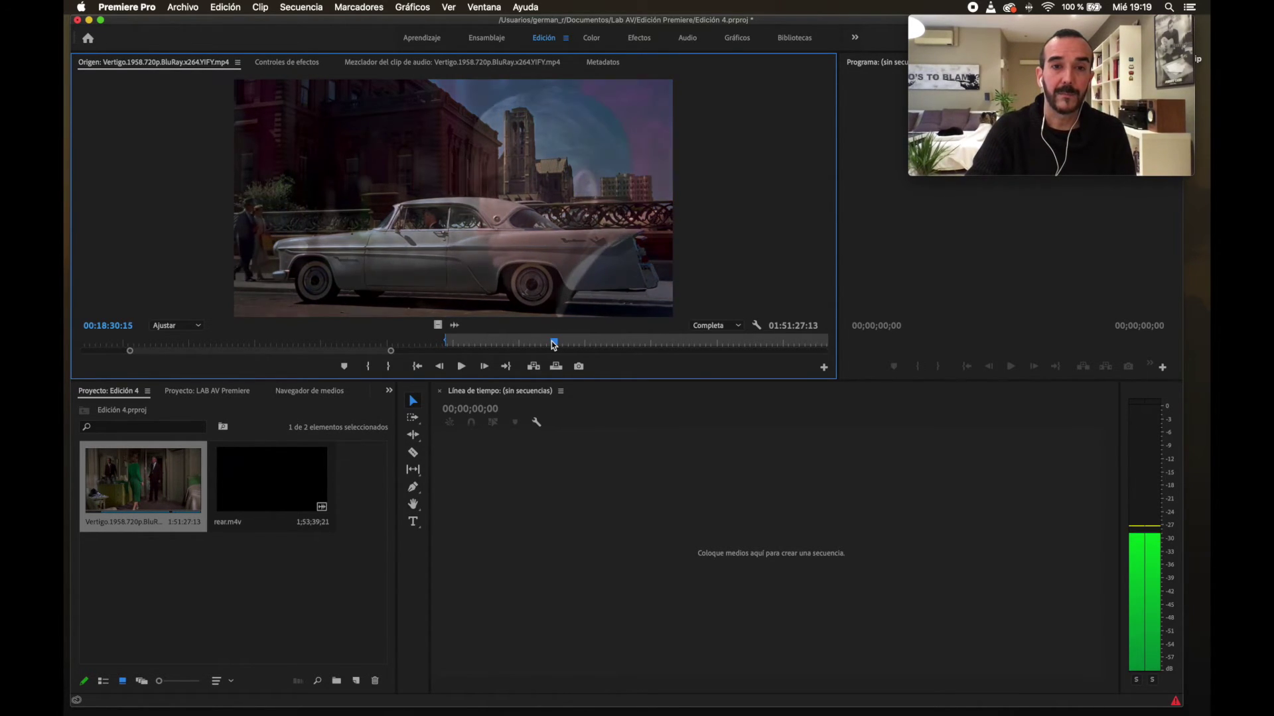
key(Left)
key(Left)
key(Left)
key(Left)
key(Left)
key(Left)
key(Left)
key(Left)
key(Left)
key(Left)
key(Left)
key(Left)
key(Left)
key(Left)
key(Left)
key(Left)
key(Left)
key(Left)
key(Left)
key(Left)
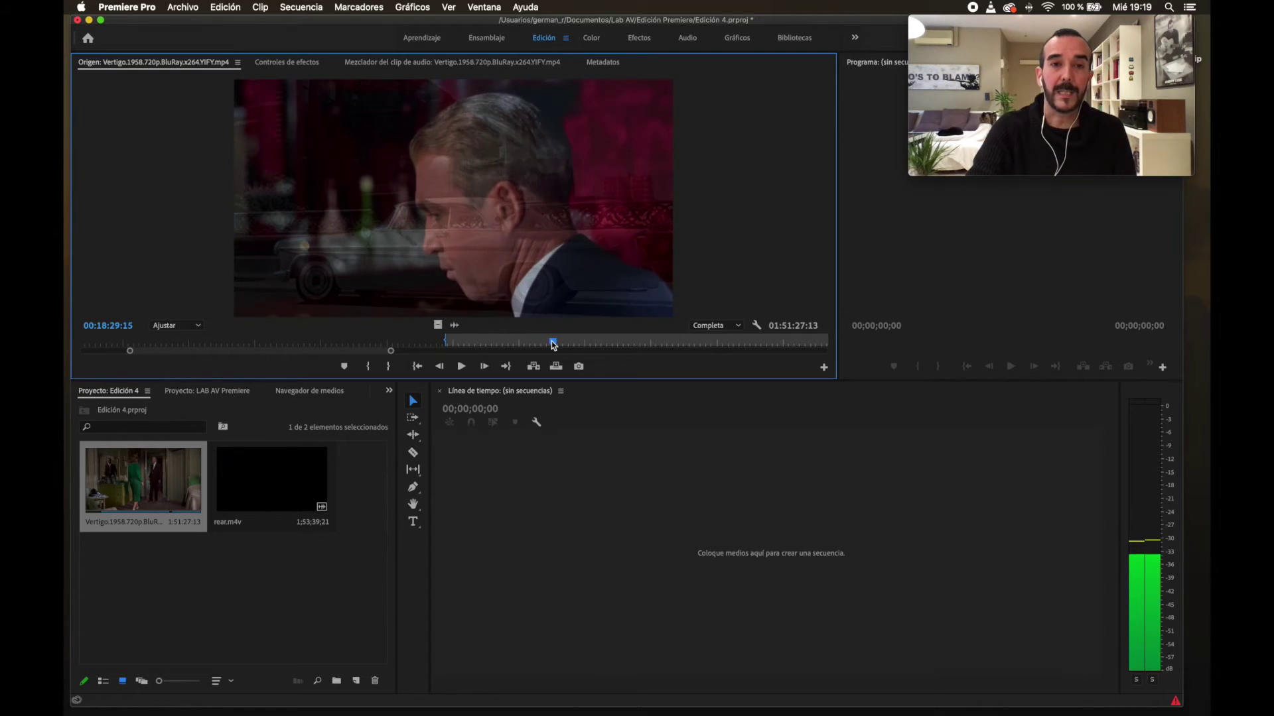
key(Left)
key(Left)
key(Left)
key(Left)
key(Left)
key(Left)
key(Left)
key(Left)
key(Left)
key(Left)
key(Left)
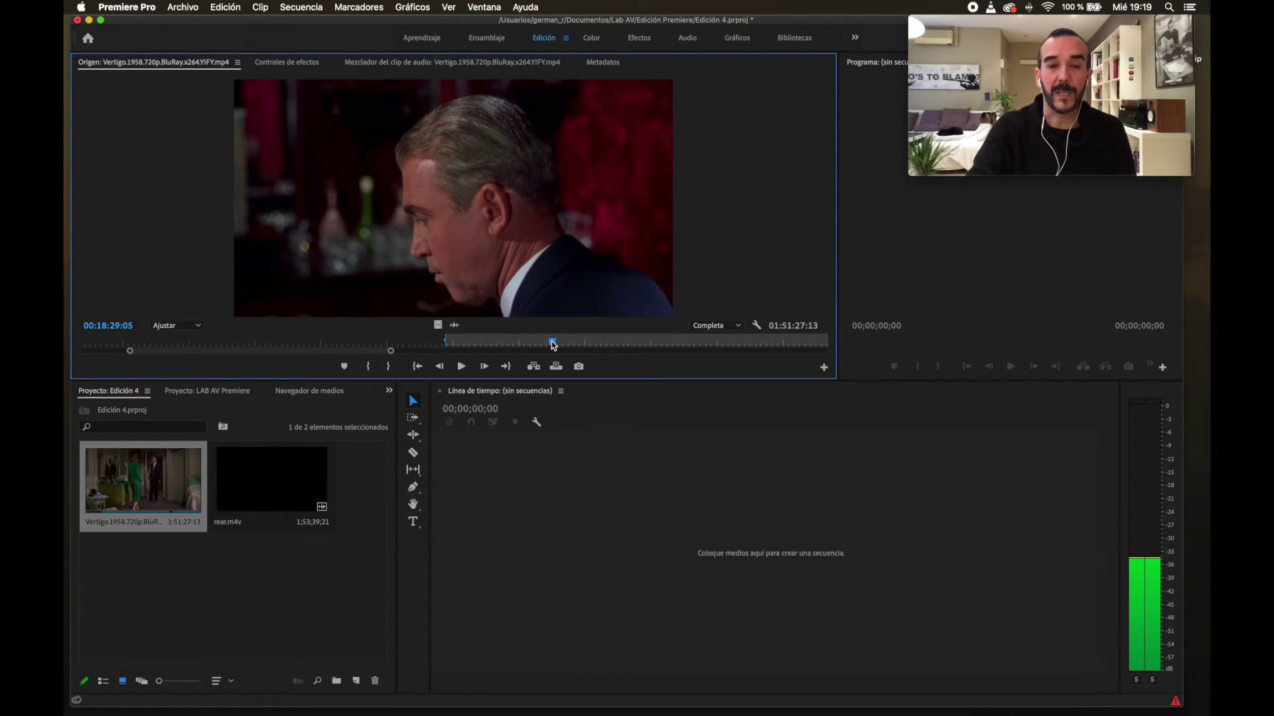
Advance the Vertigo clip frame by frame through the dissolve to the clean white car shot and mark the out point at 00:18:31:07
key(Right)
key(Right)
key(Right)
key(Right)
key(Right)
key(Right)
key(Right)
key(Right)
key(Right)
key(Right)
key(Right)
key(Right)
key(Right)
key(Right)
key(Right)
key(Right)
key(Right)
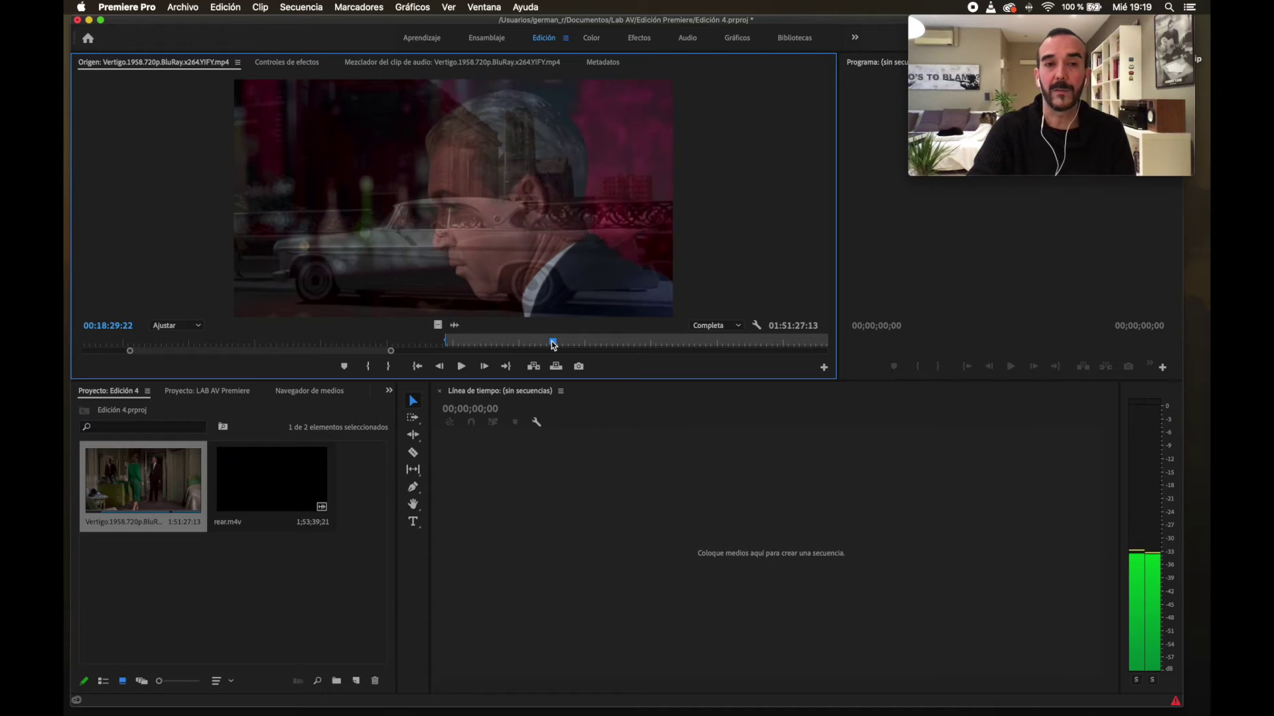
key(Right)
key(Right)
key(Right)
key(Right)
key(Right)
key(Right)
key(Right)
key(Right)
key(Right)
key(Right)
key(Right)
key(Right)
key(Right)
key(Right)
key(Right)
key(Right)
key(Right)
key(Right)
key(Right)
key(Right)
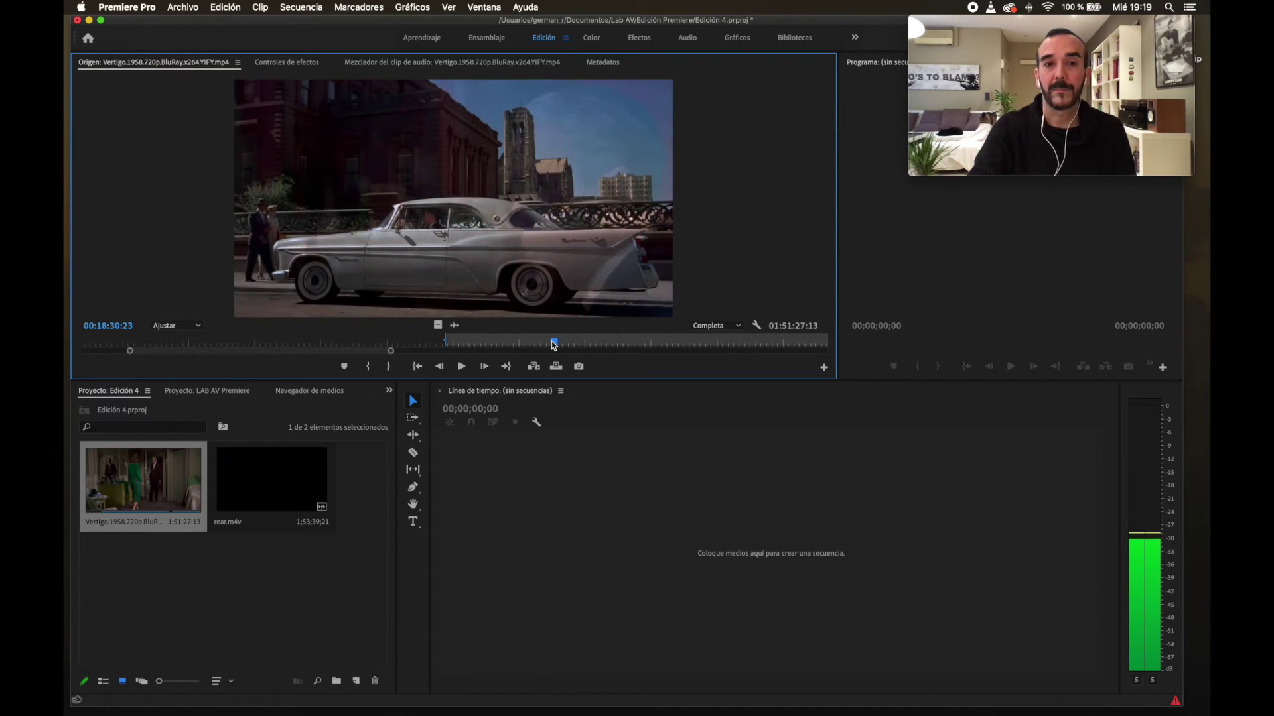
key(Right)
key(Right)
key(Right)
key(Right)
key(Right)
key(Right)
key(Right)
key(Right)
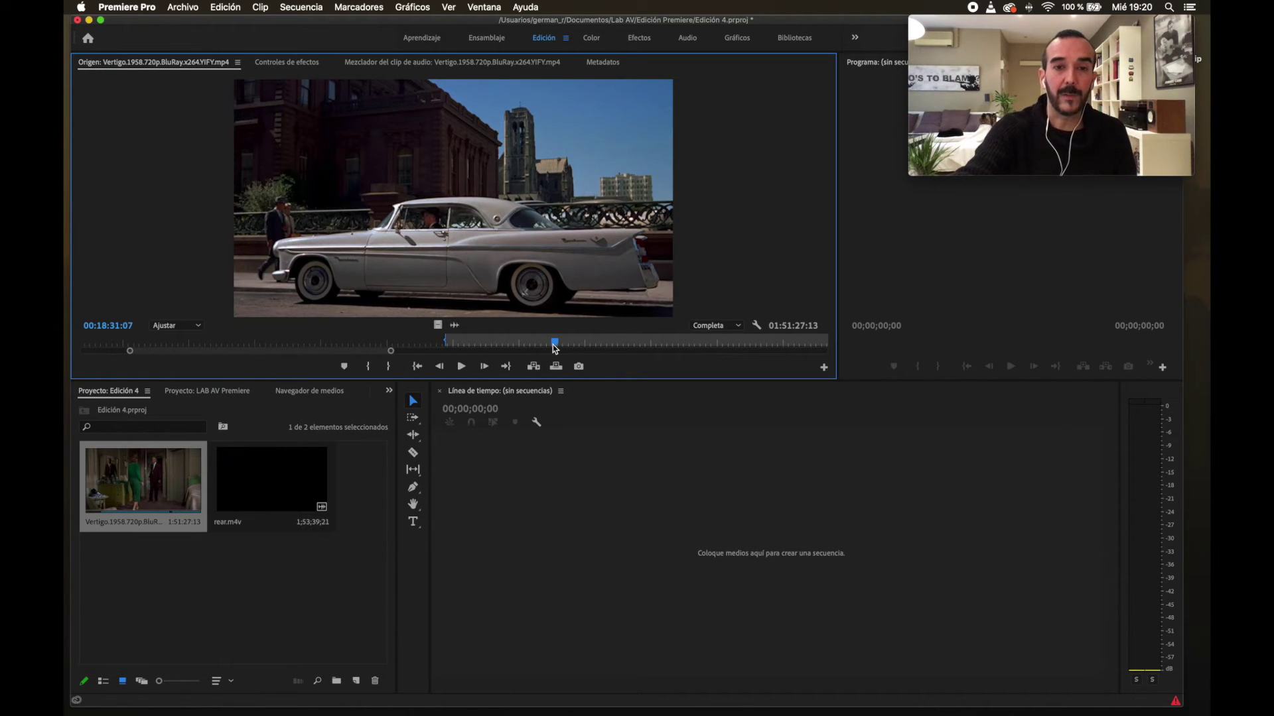
key(o)
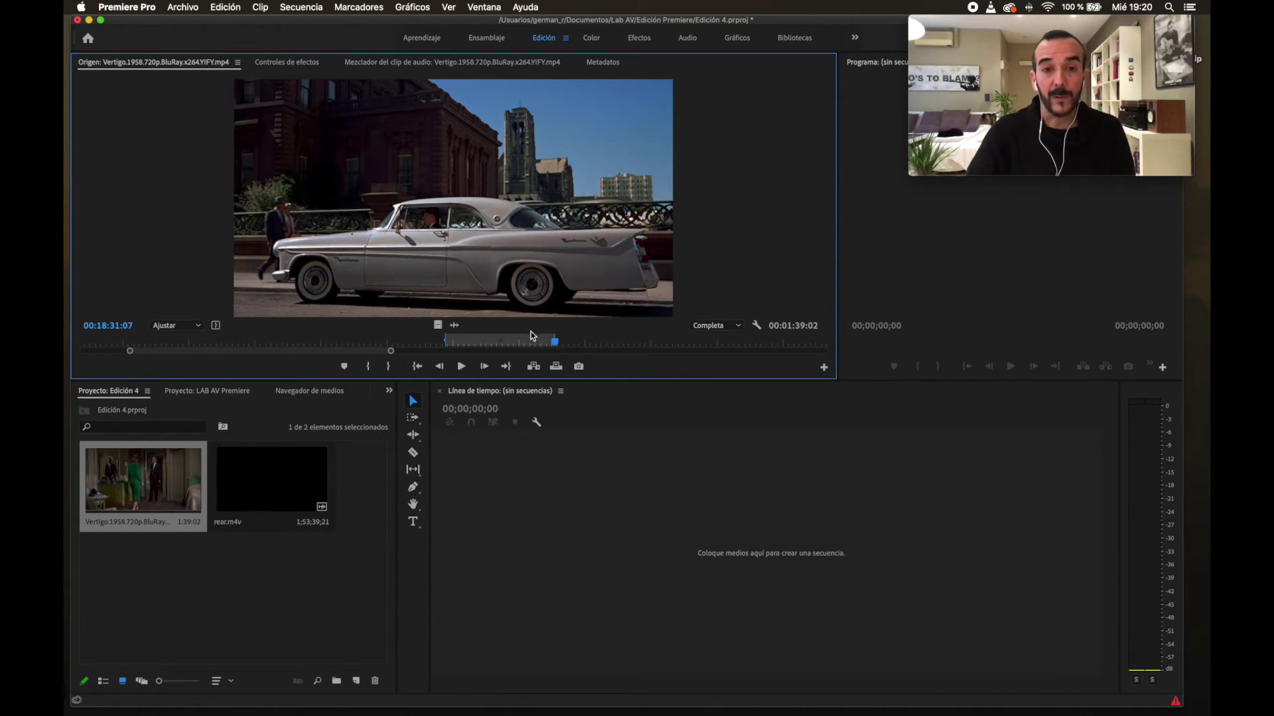
Create a subclip named Escena Restaurante from the marked range, keeping trims limited to the subclip boundaries
click(260, 8)
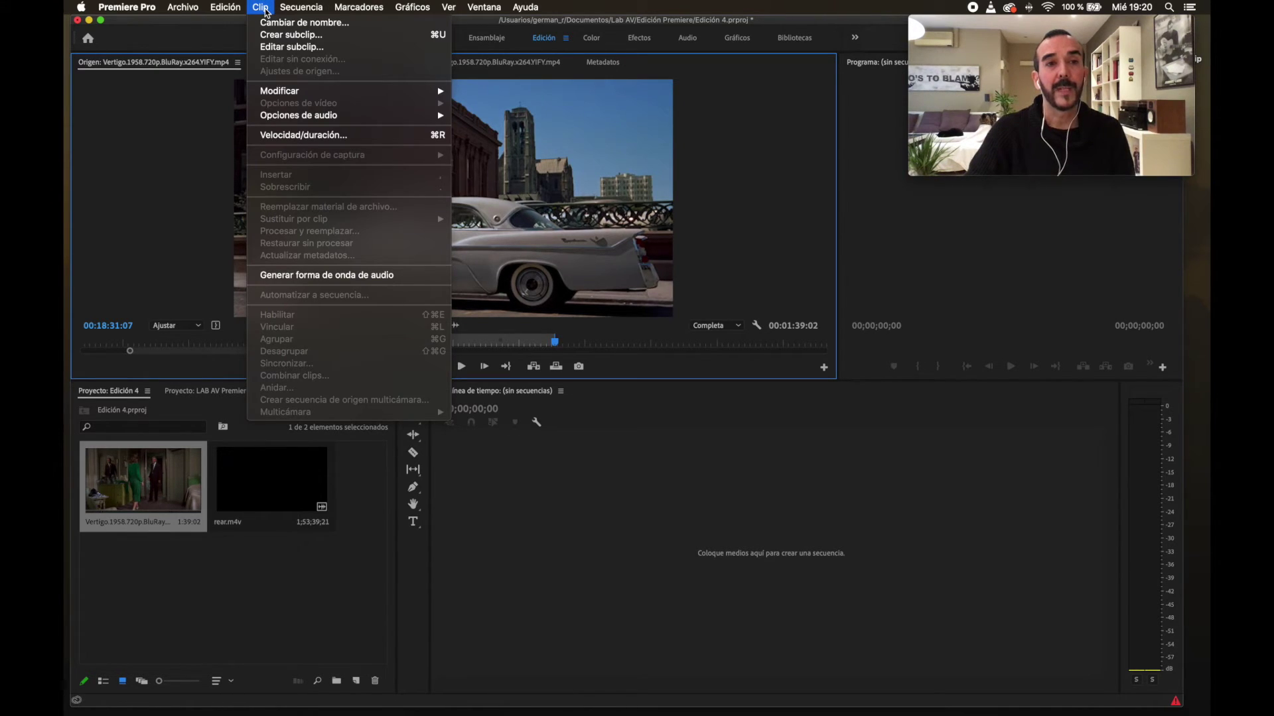
click(289, 36)
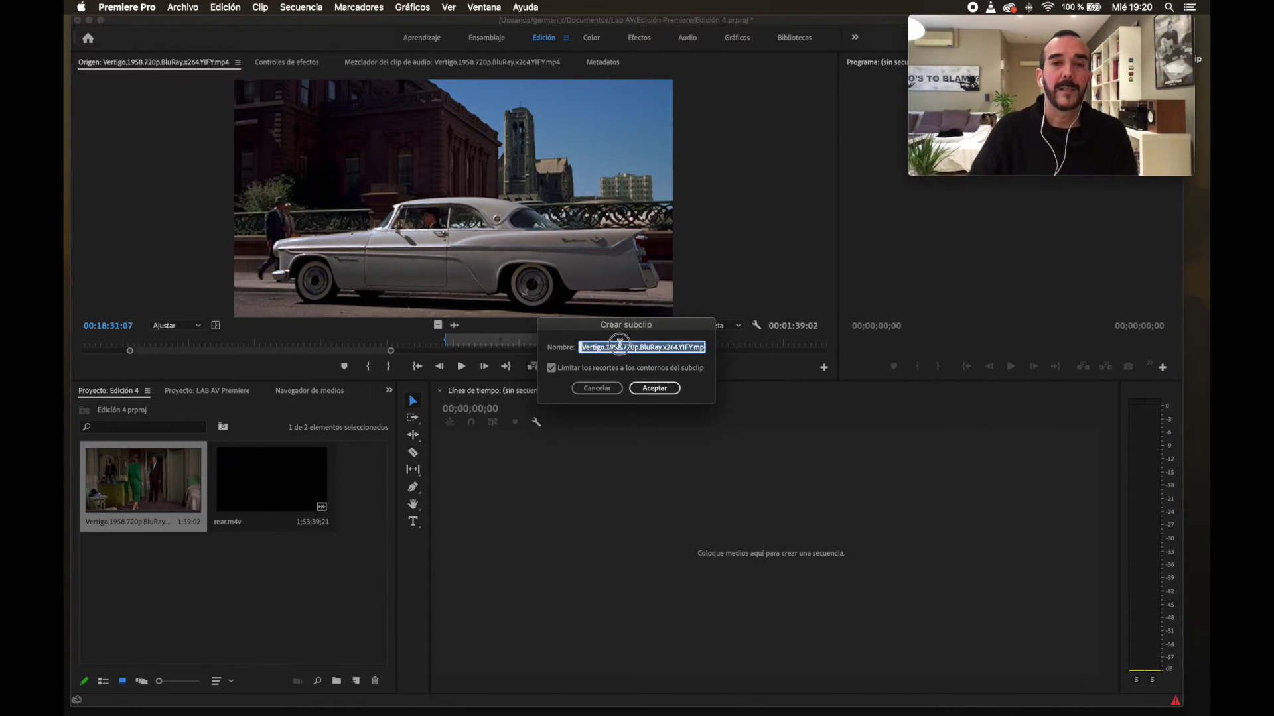
click(620, 347)
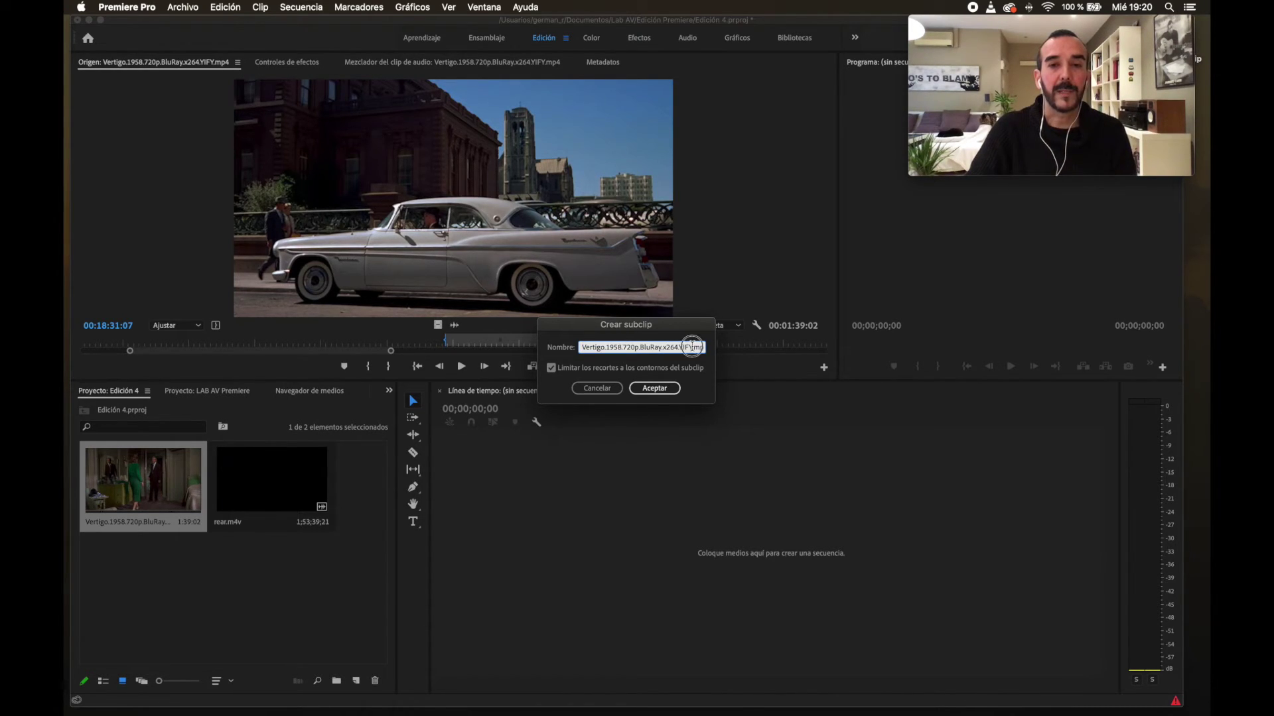
drag(694, 347, 484, 347)
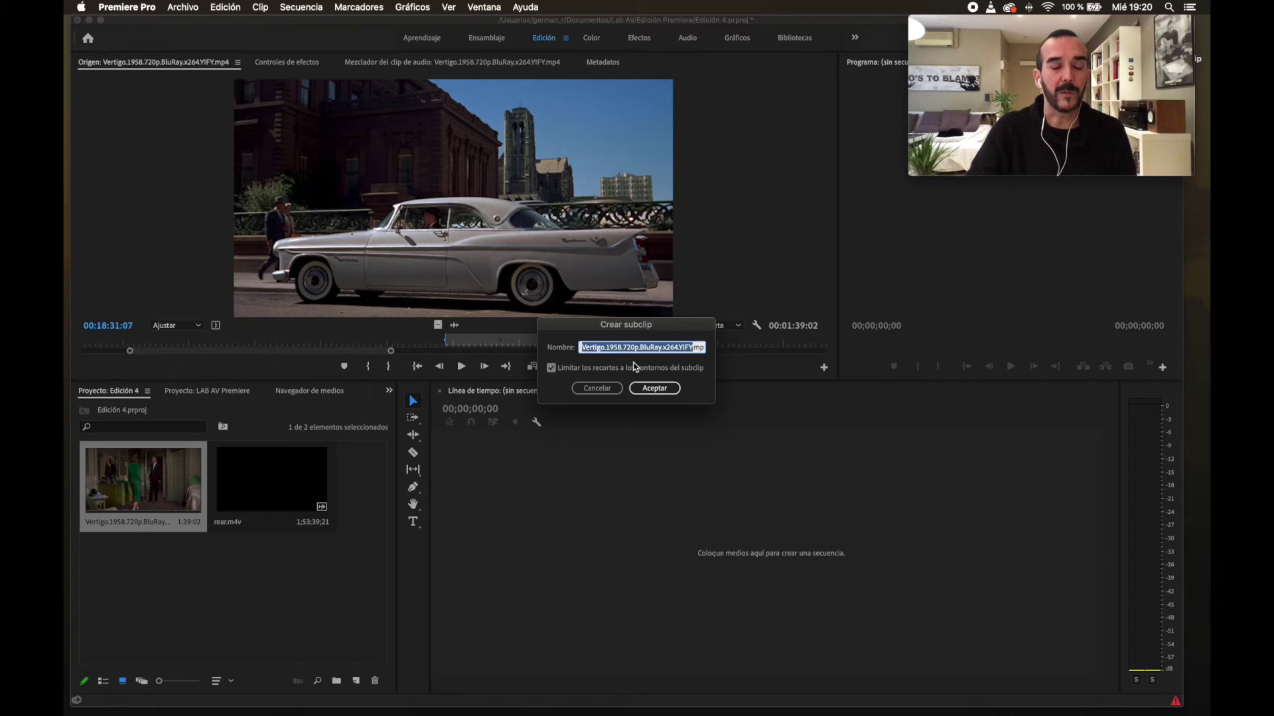
text(Escena )
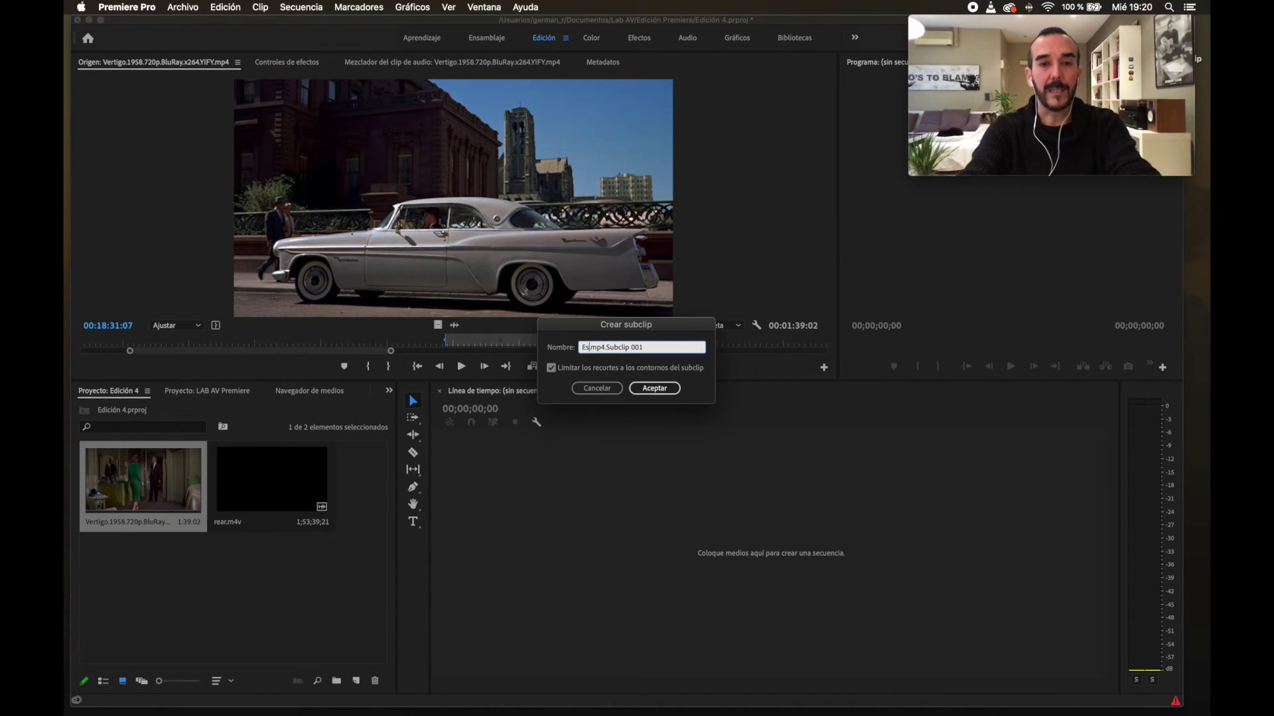
text(Restauran)
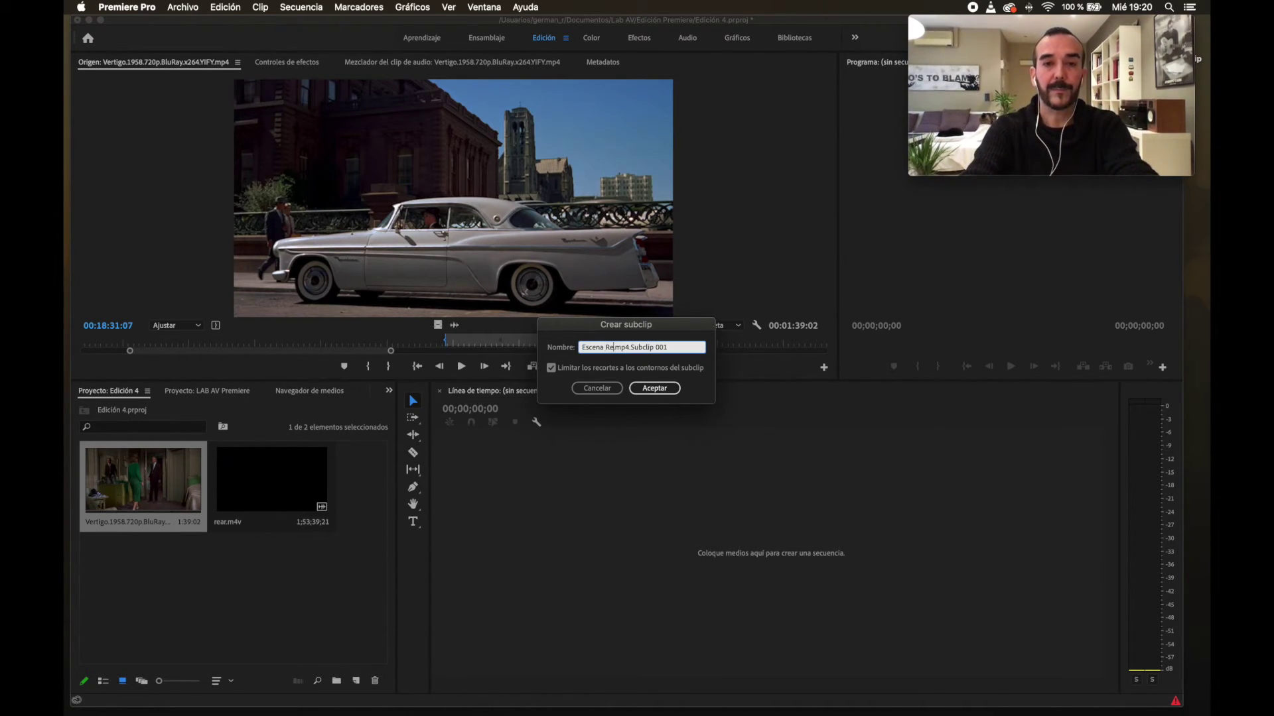
text(e)
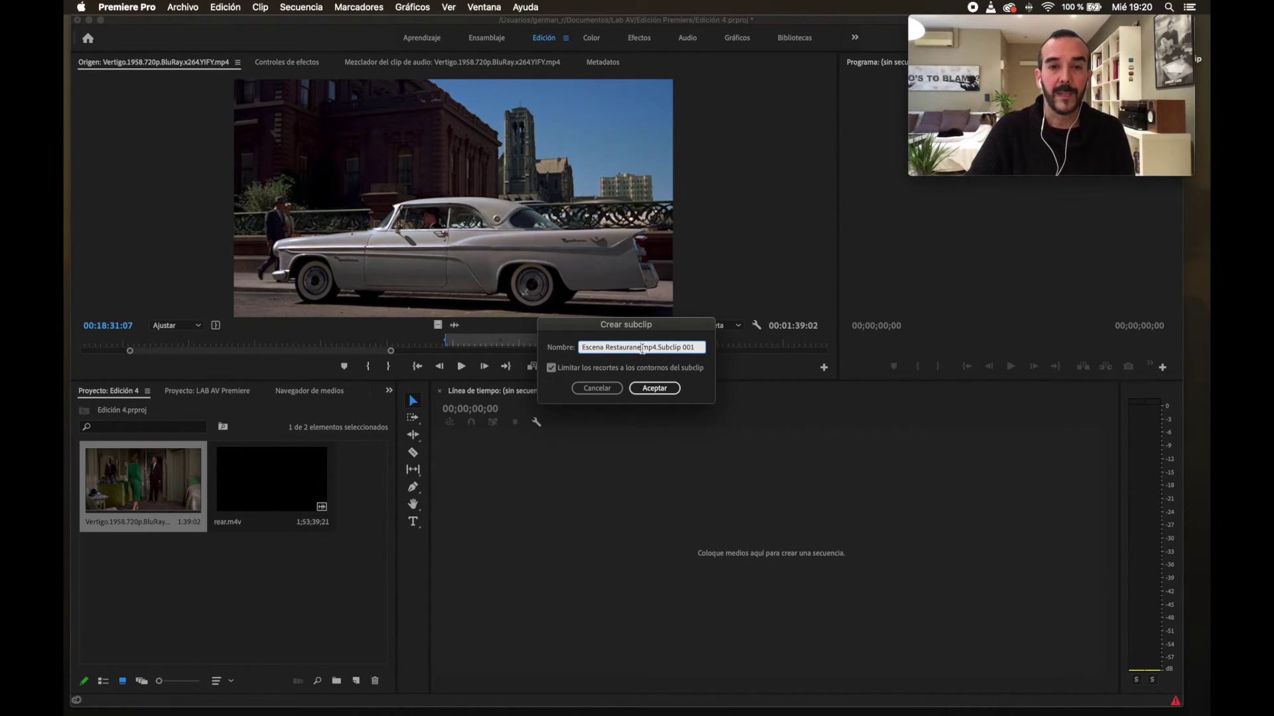
drag(642, 347, 728, 348)
key(BackSpace)
key(BackSpace)
key(BackSpace)
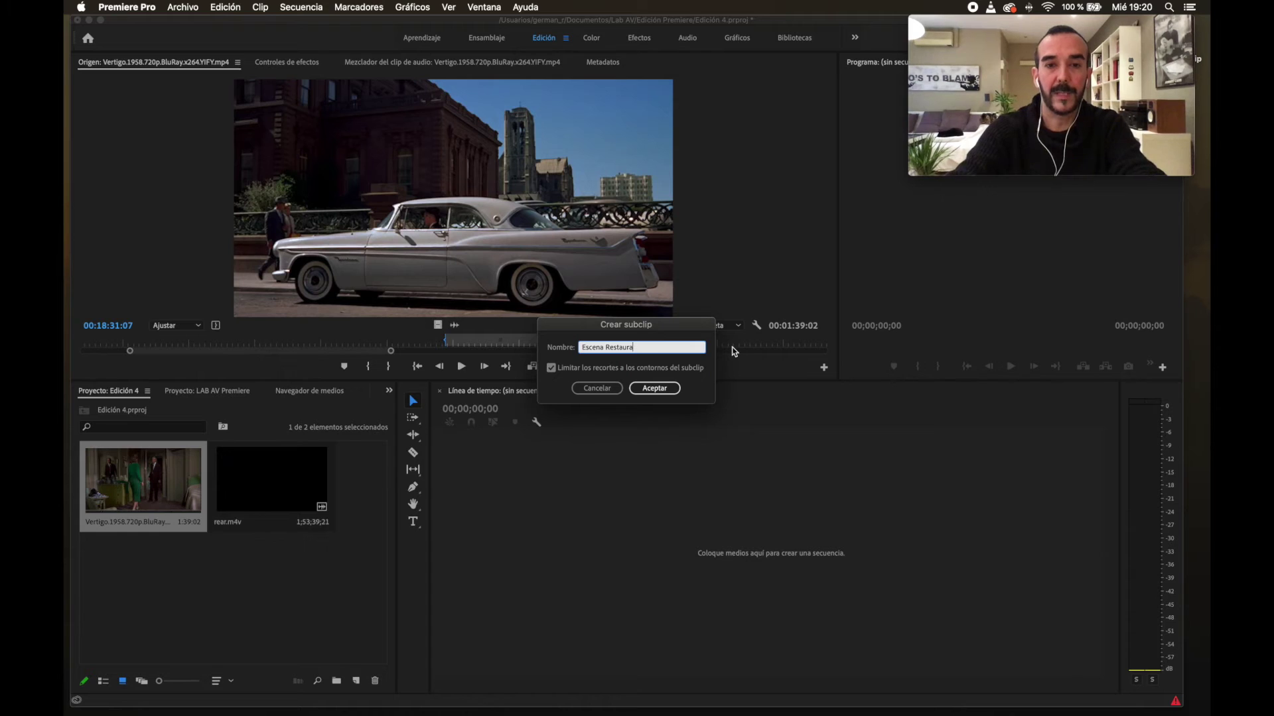
text(nte)
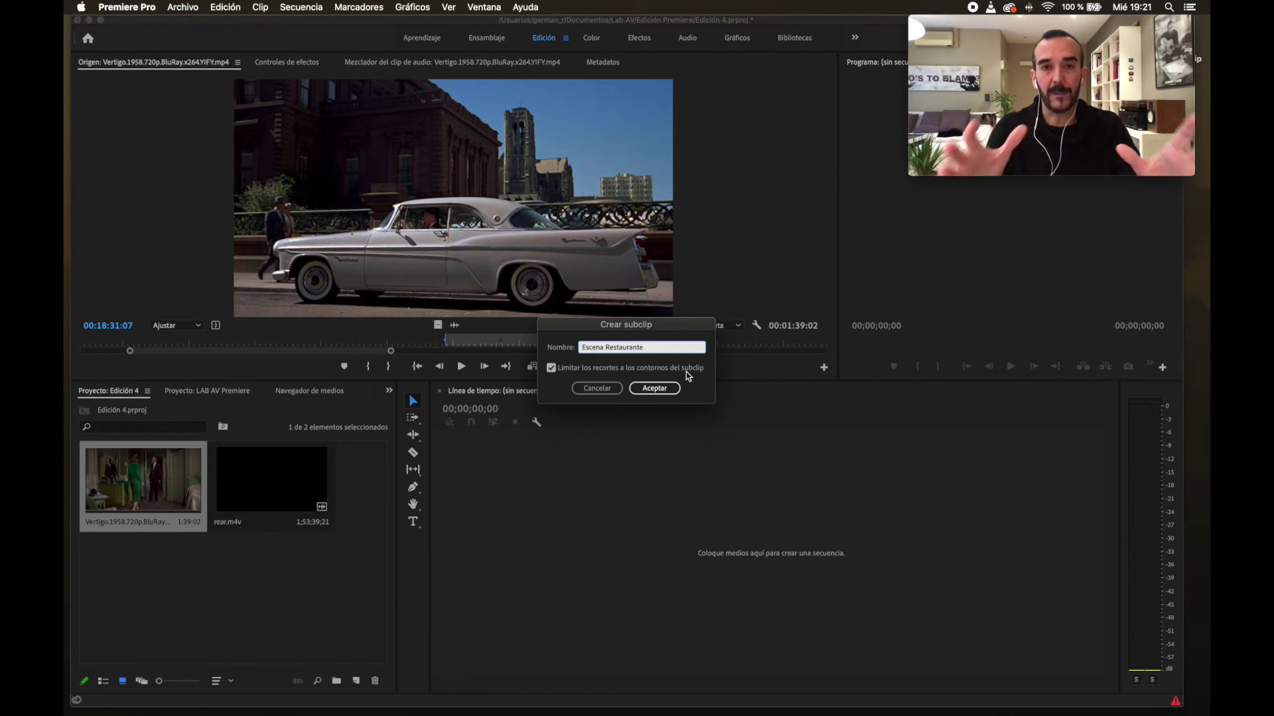
click(654, 389)
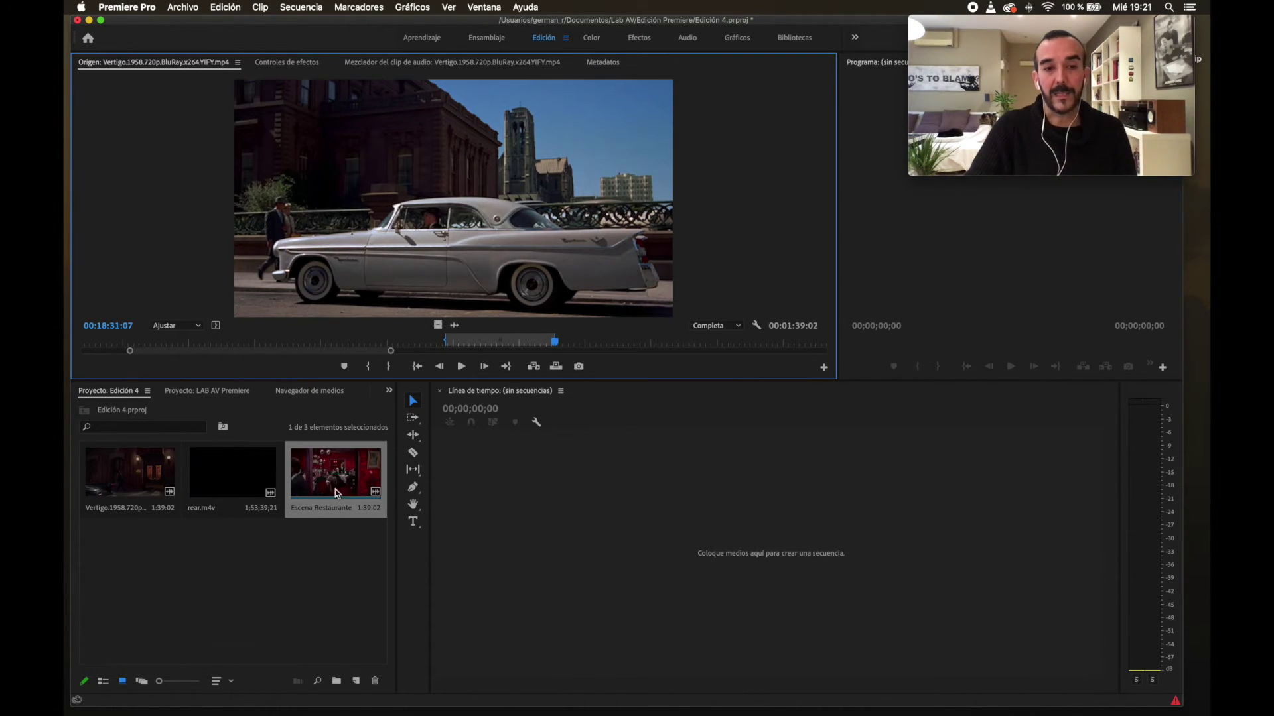
Display the project items as a list and clear the selection
click(104, 682)
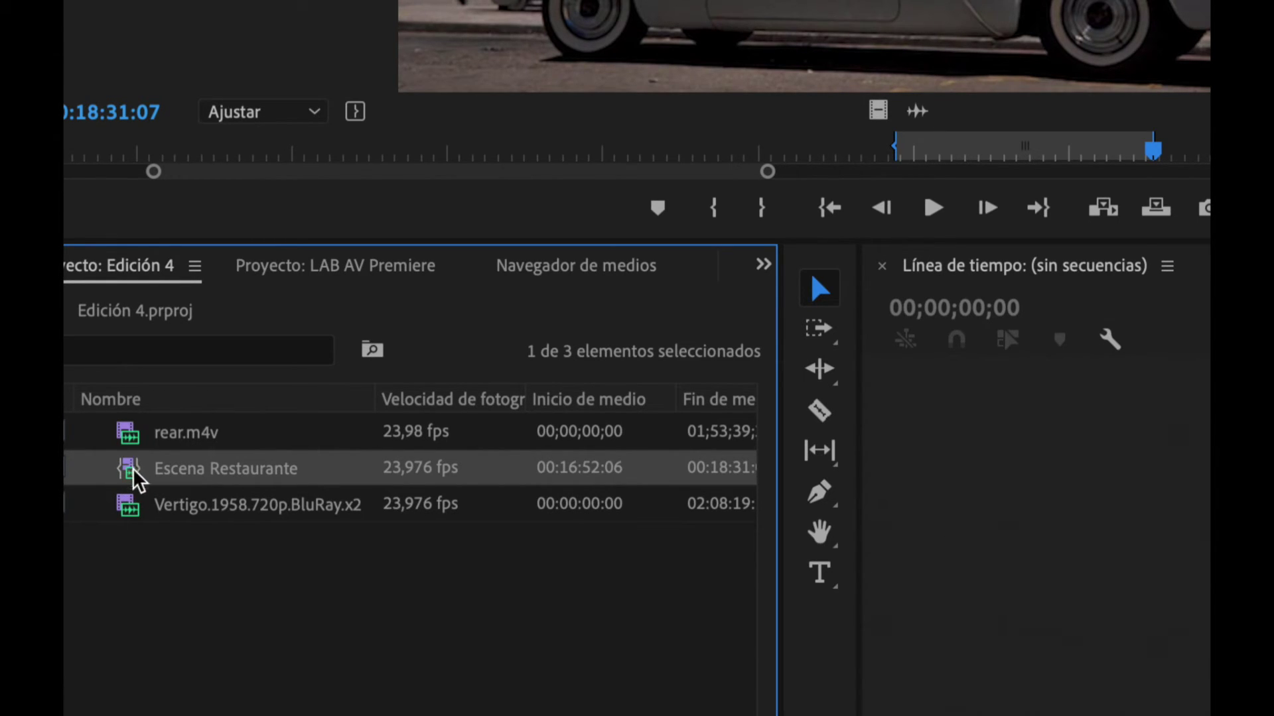
mouse_move(126, 477)
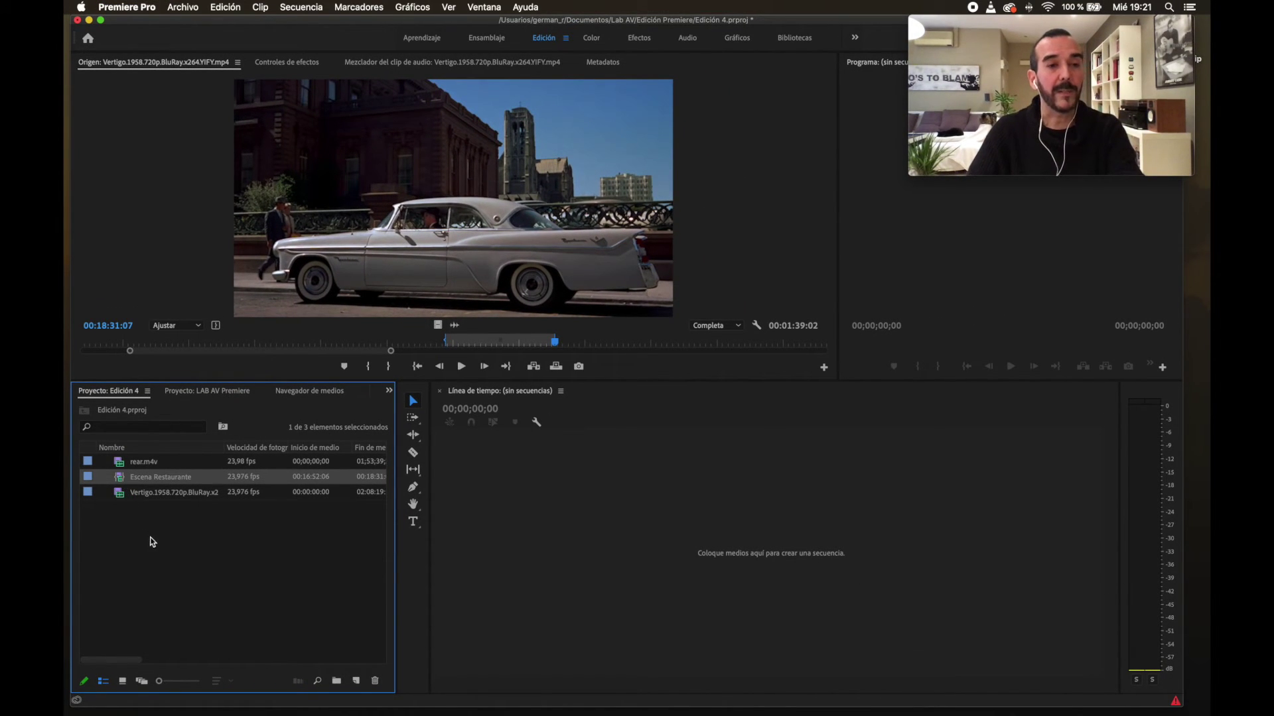
click(196, 606)
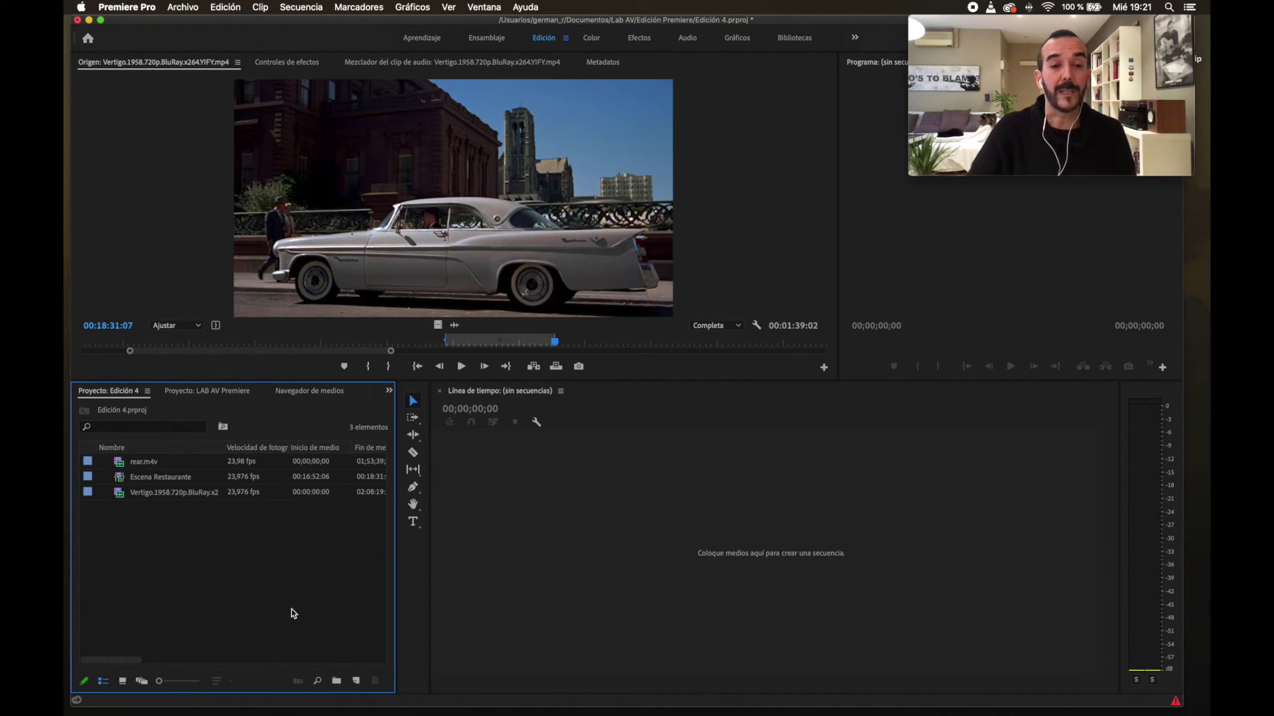
Create a bin named Subclips Vertigo, move the Escena Restaurante subclip into it and collapse the bin
click(336, 681)
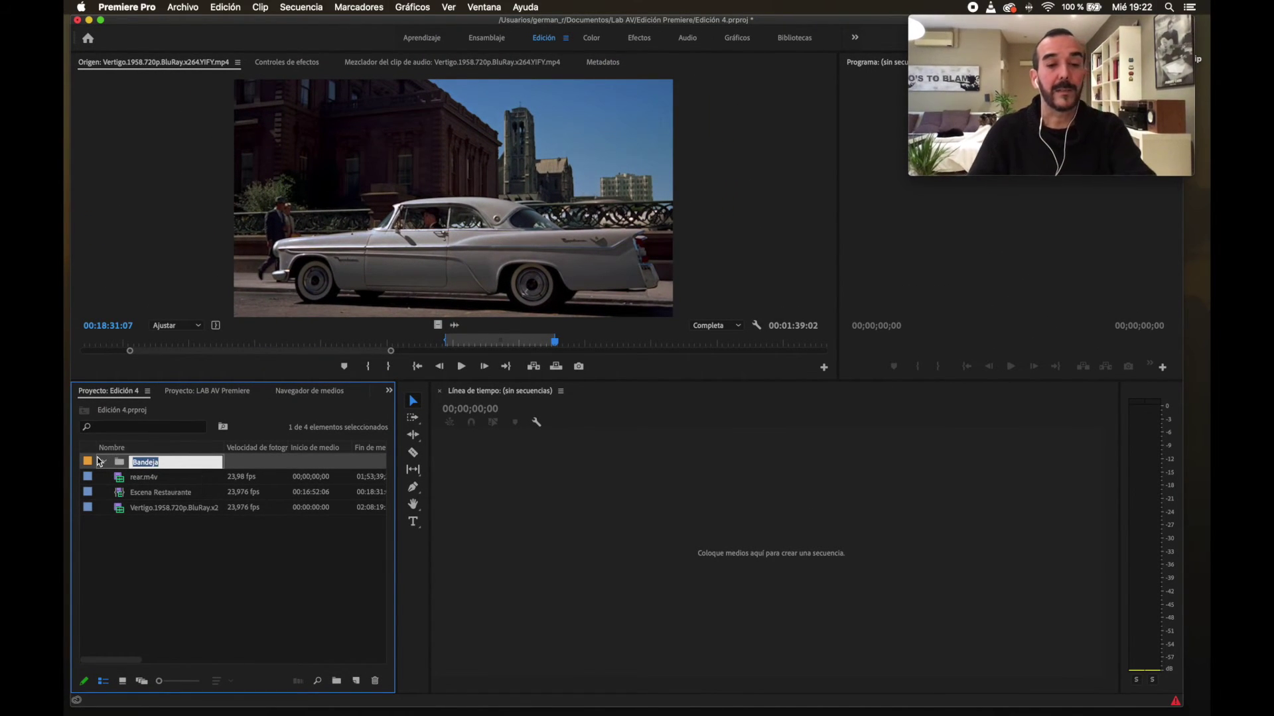
text(Subcl)
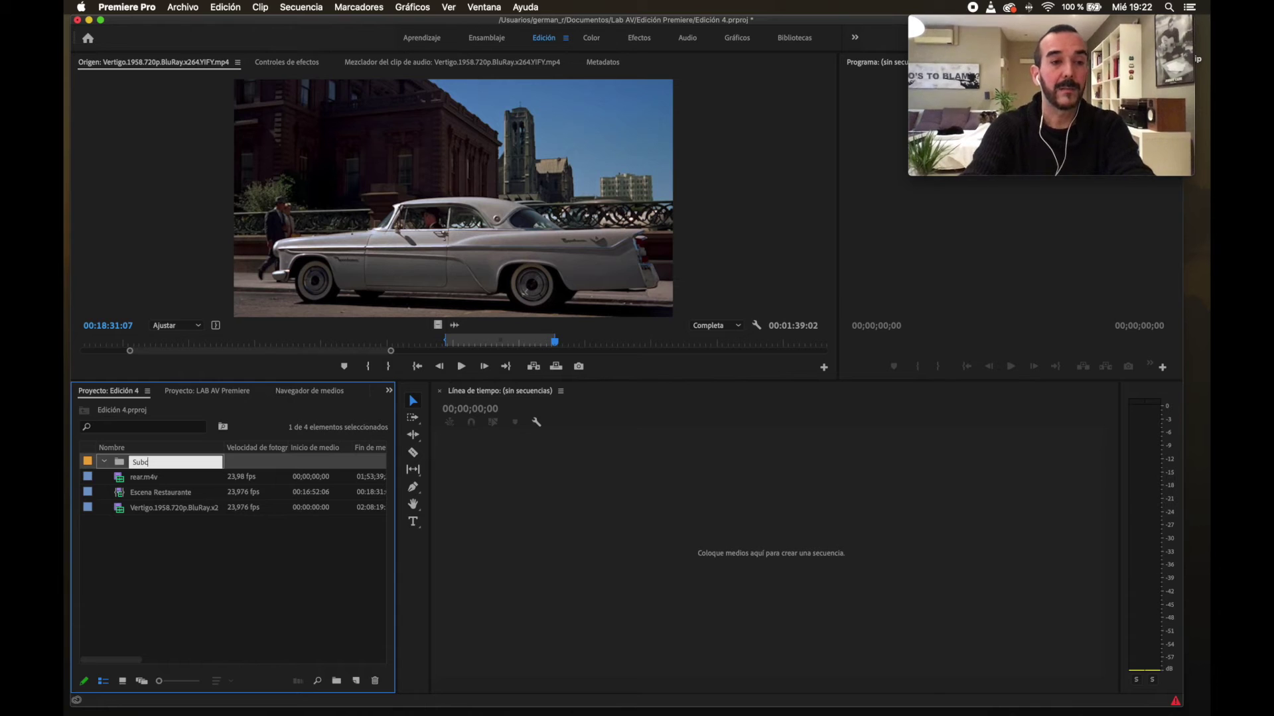
text(ips Vertigo)
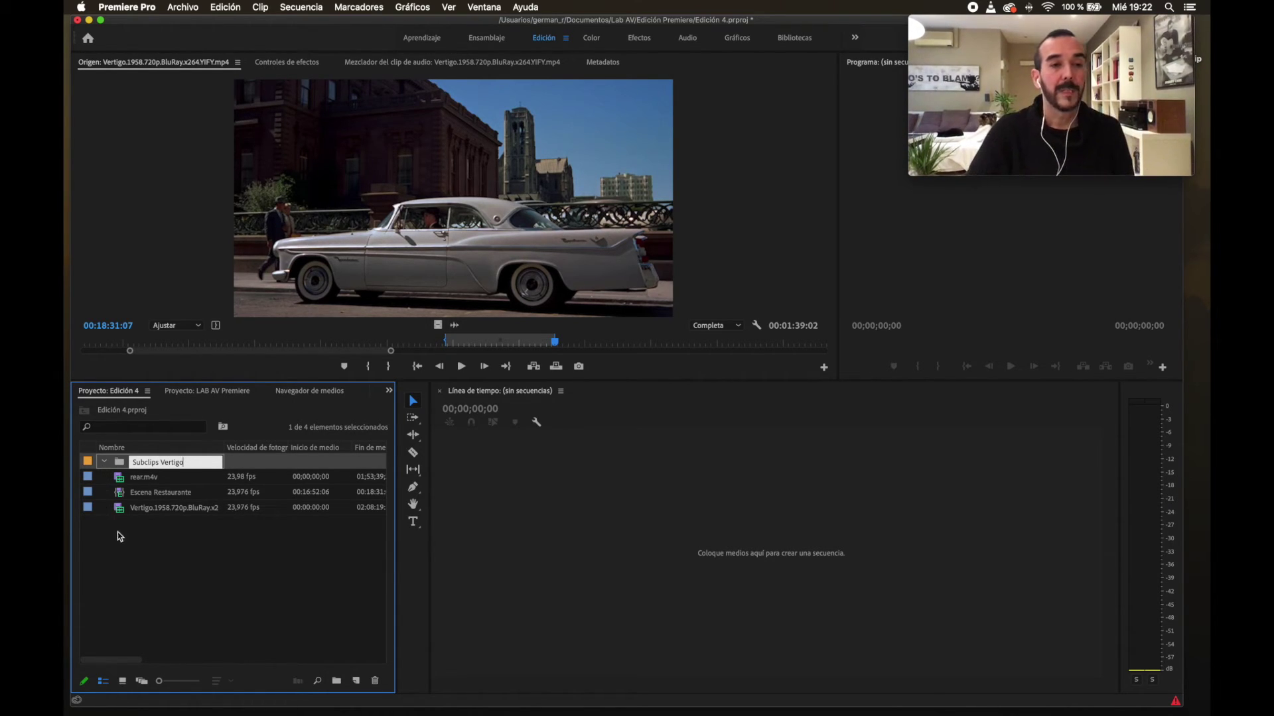
click(148, 559)
drag(156, 492, 153, 465)
click(106, 461)
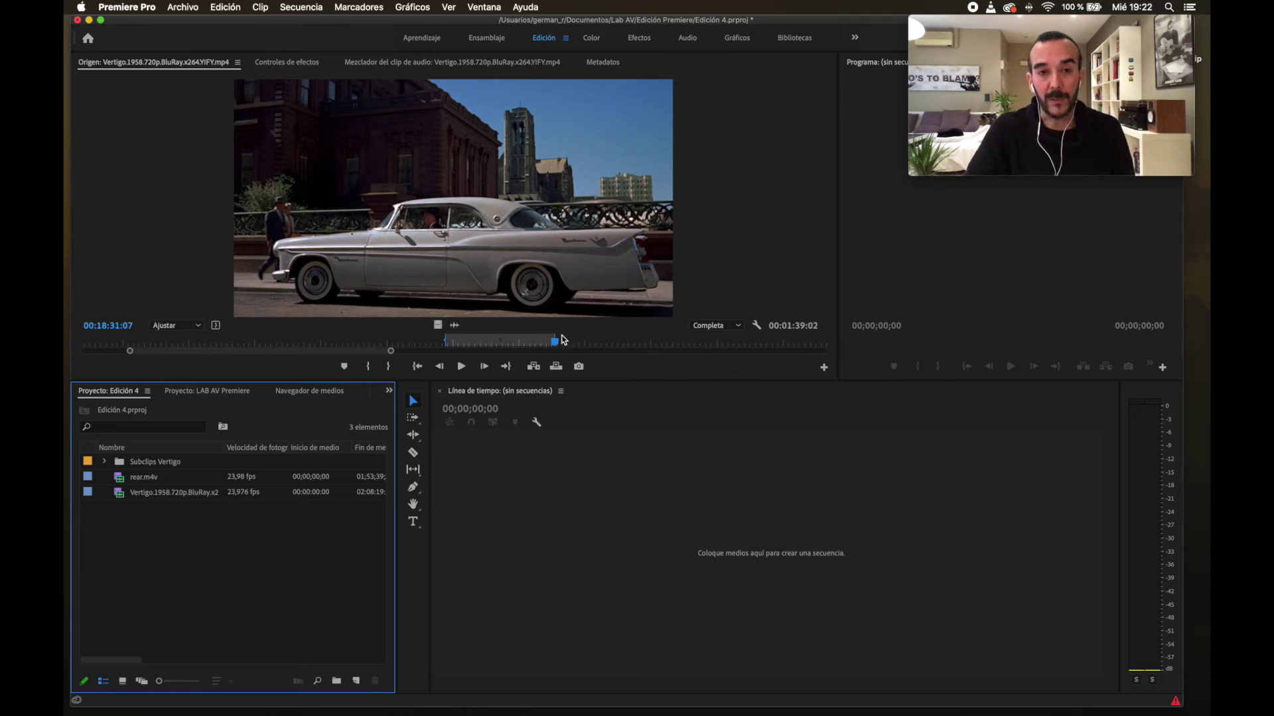
Move the Vertigo playhead to the Golden Gate bridge scene, just before the wide bridge shot, at about 00:42:08:02
drag(390, 351, 533, 352)
drag(373, 352, 391, 347)
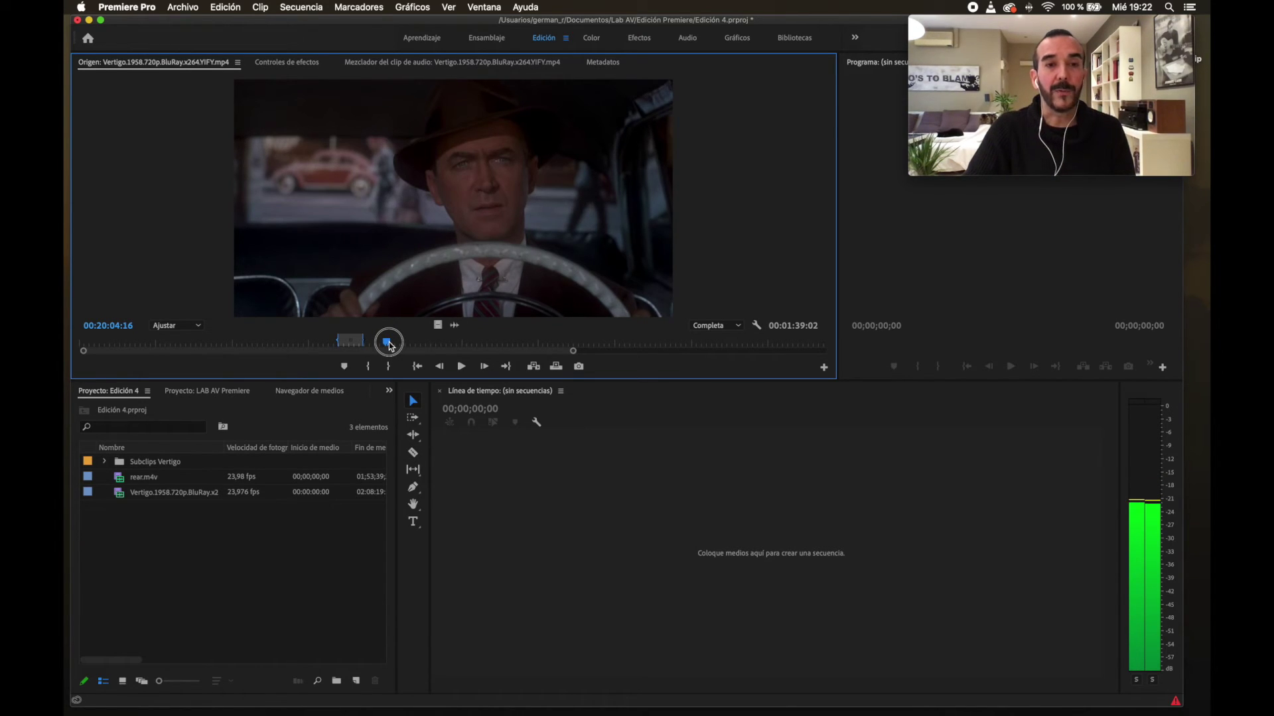
drag(390, 346, 638, 351)
drag(459, 342, 563, 342)
drag(638, 352, 541, 351)
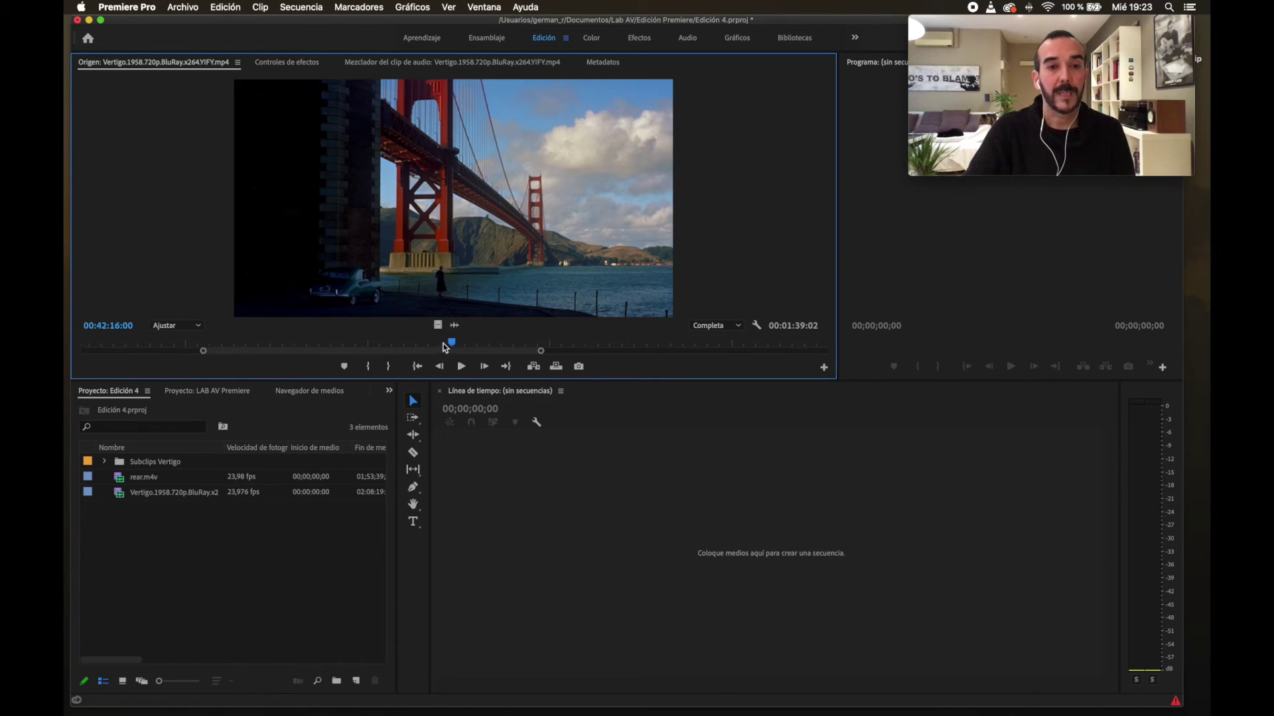
drag(443, 346, 447, 346)
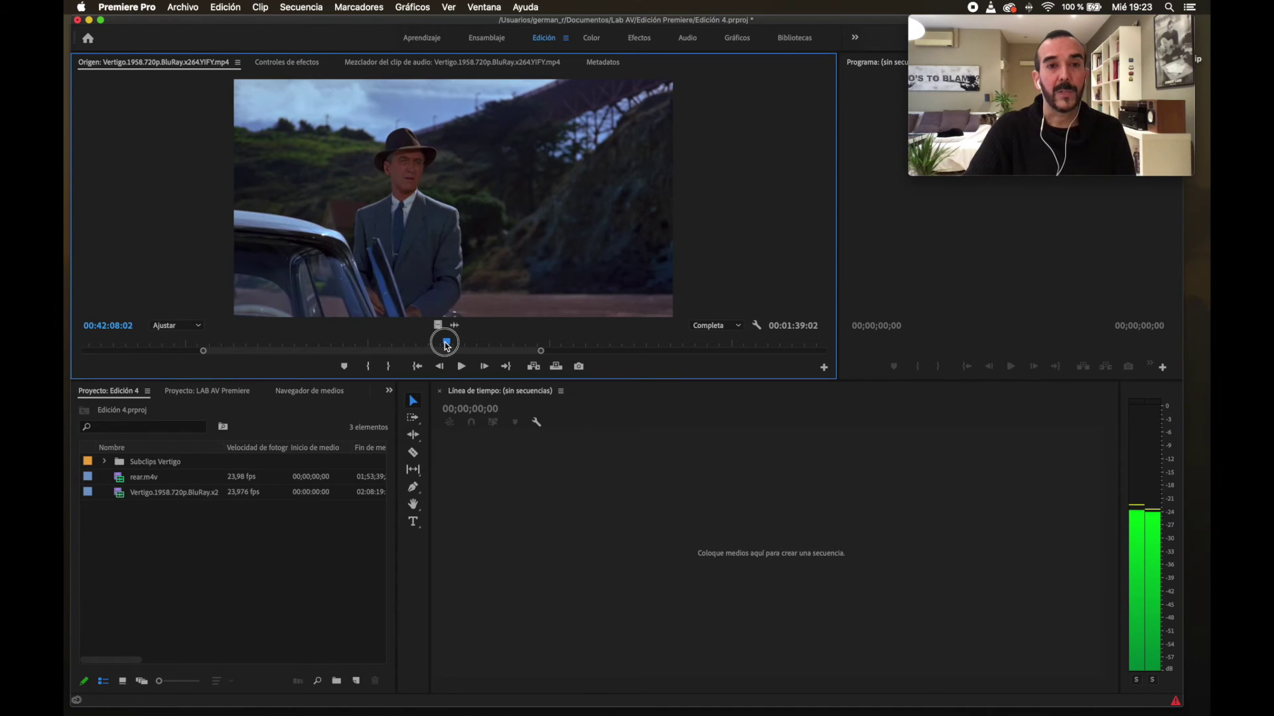
Step to the start of the wide Golden Gate bridge shot and mark the in point at 00:42:08:14
key(Right)
key(Right)
key(Right)
key(Right)
key(Right)
key(Right)
key(Right)
key(Right)
key(Right)
key(Right)
key(Right)
key(Right)
key(Right)
key(Right)
key(Right)
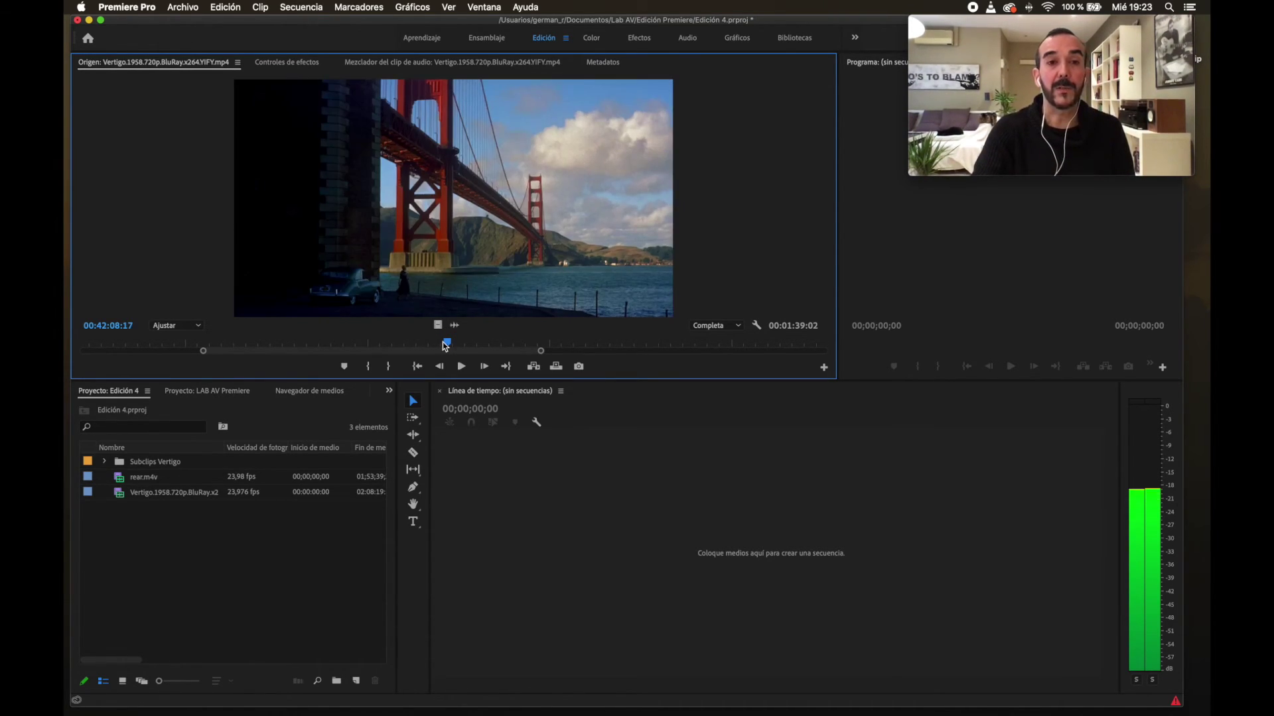
key(Left)
key(Left)
key(Left)
key(Left)
key(Right)
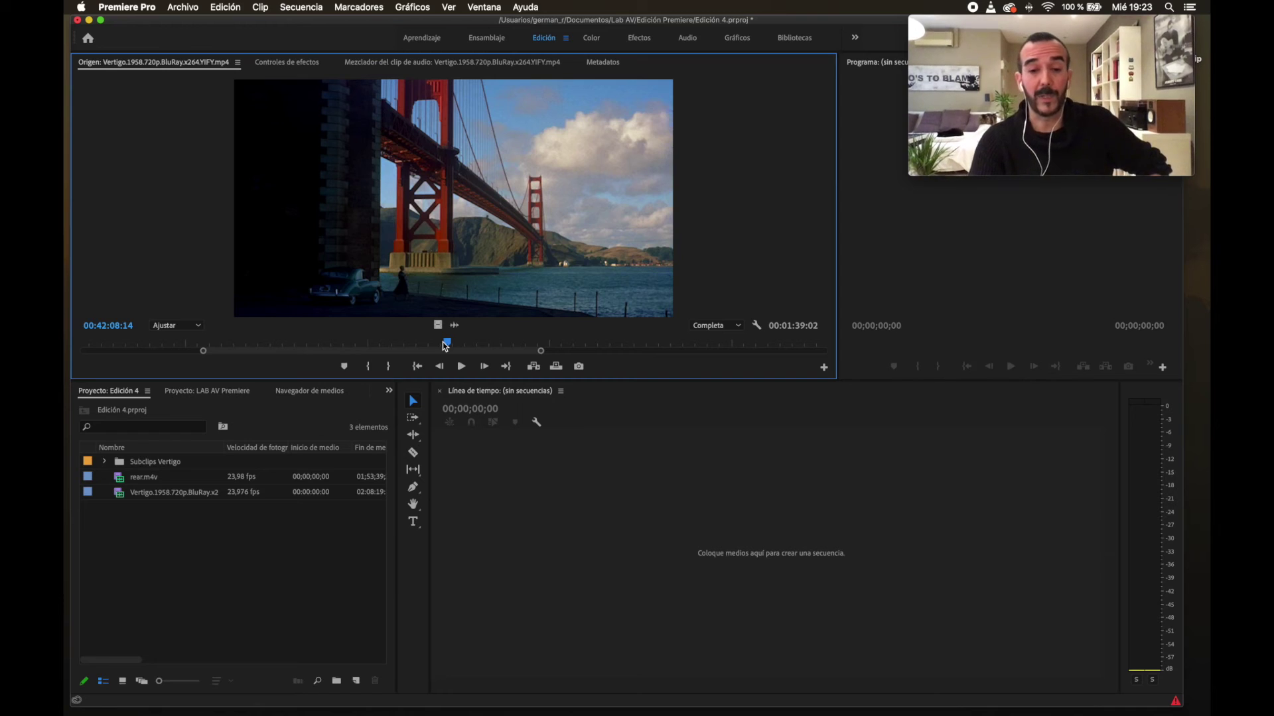
key(i)
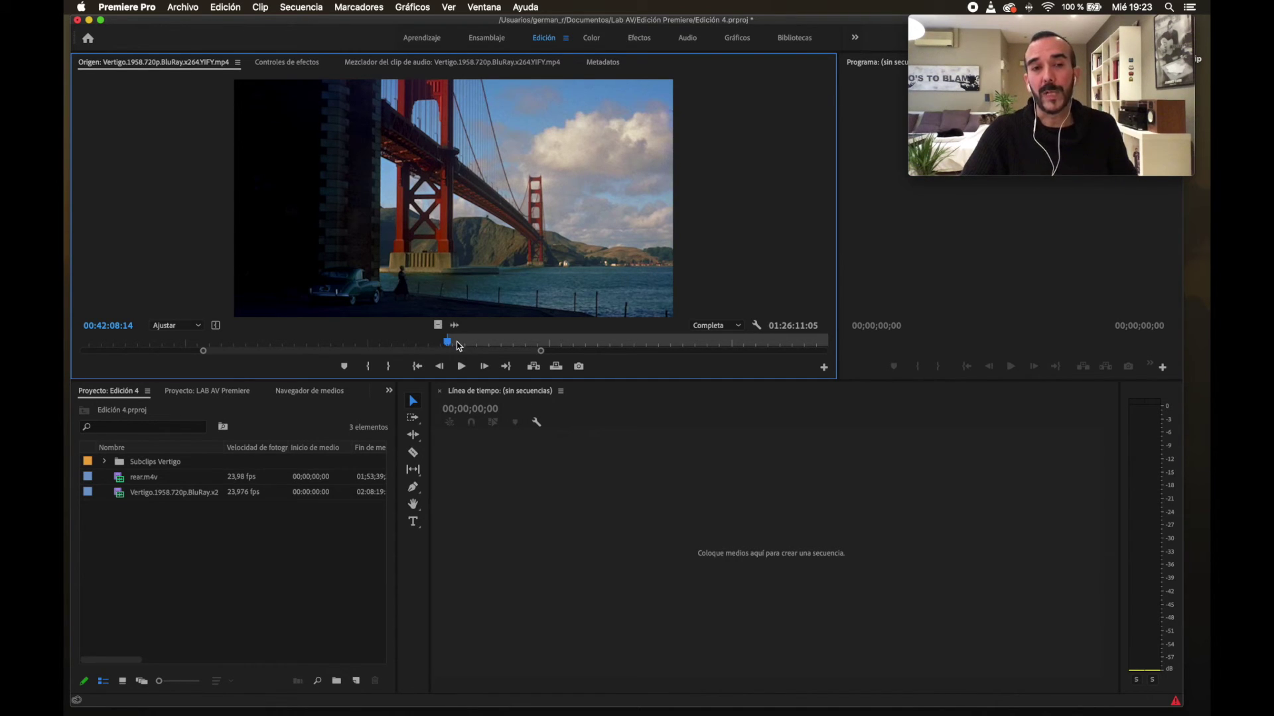
Move the playhead to the night shot of the parked green car and mark the out point at 00:43:55:03
drag(448, 343, 515, 340)
key(space)
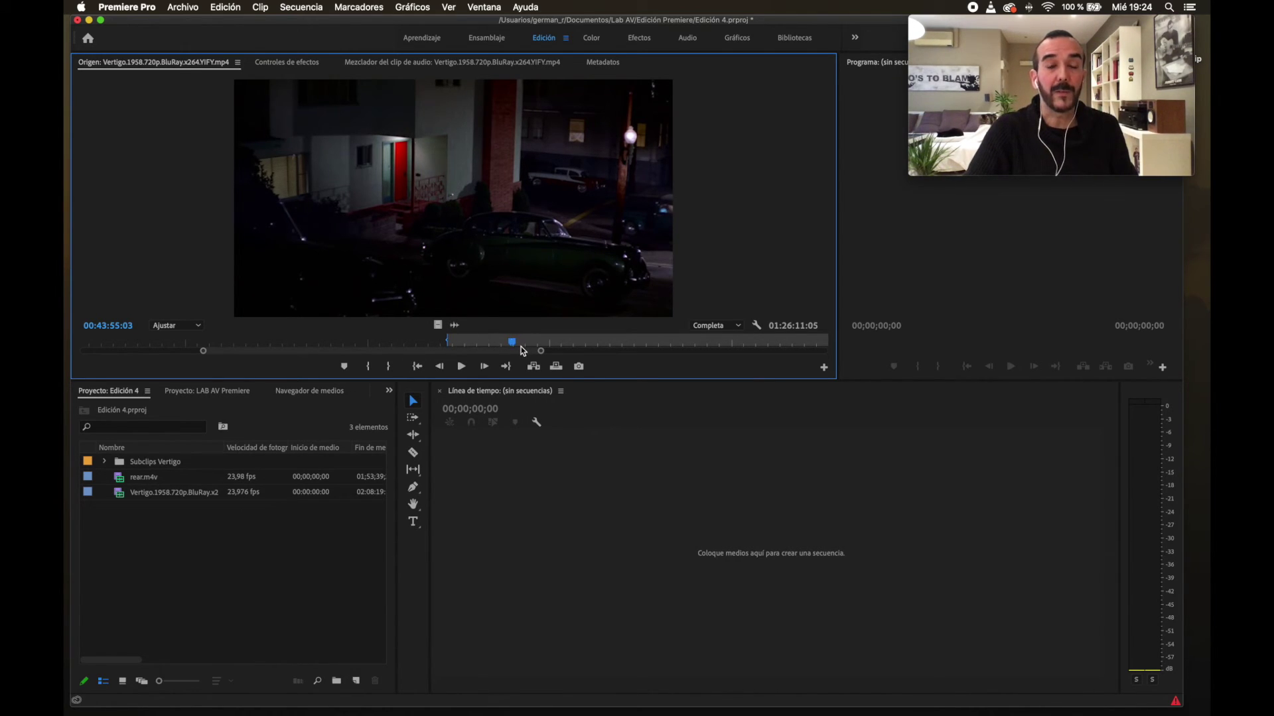
key(o)
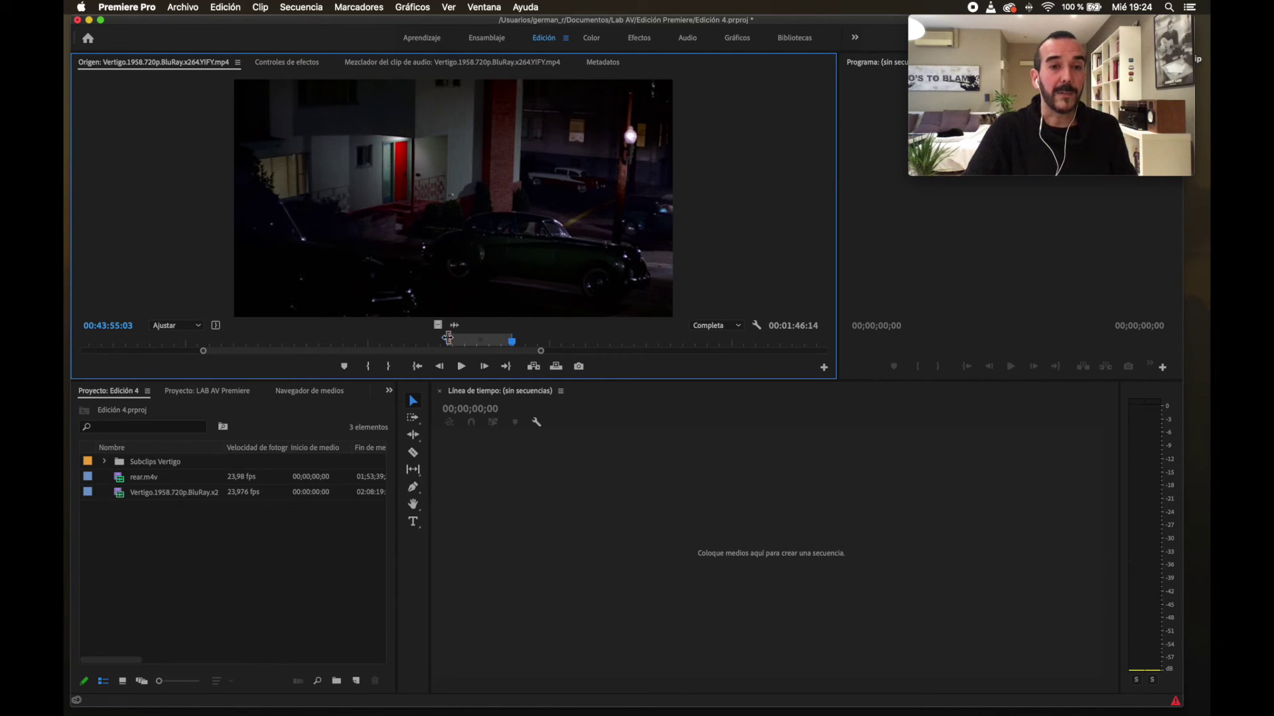
Save the marked Vertigo range as a subclip named Madeleine Puente and move it into the Subclips Vertigo bin
click(260, 7)
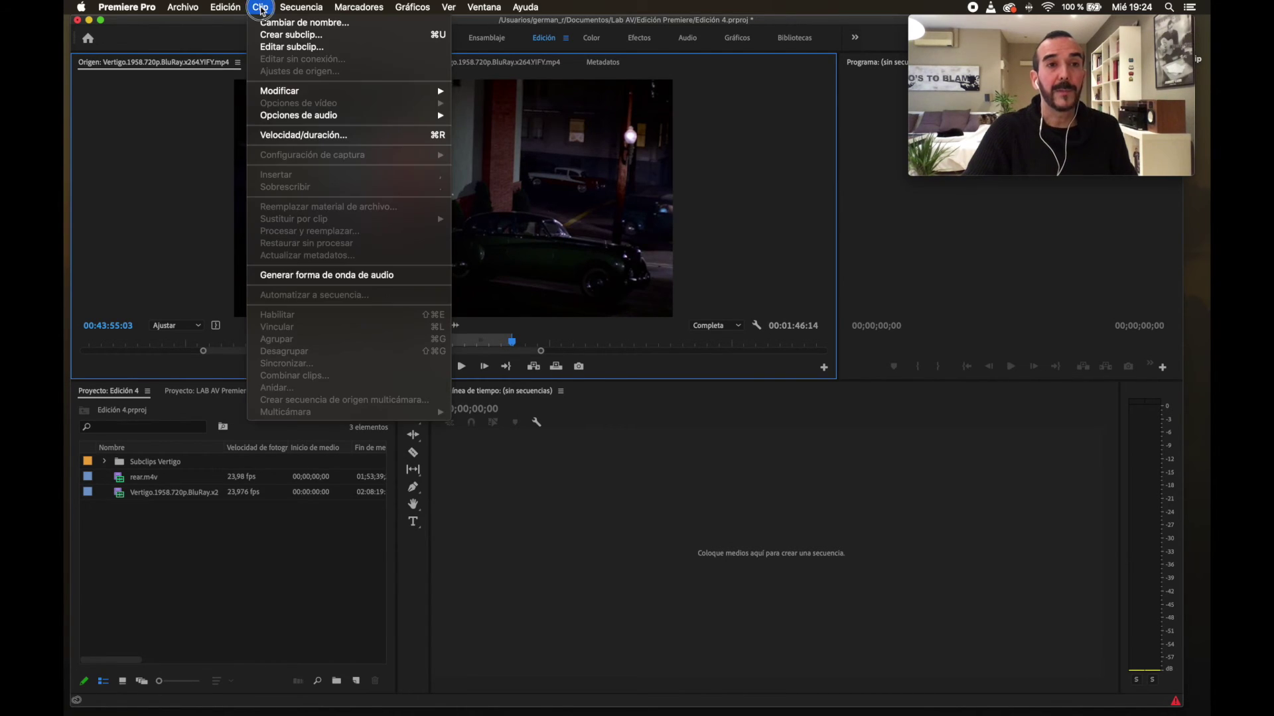
click(272, 34)
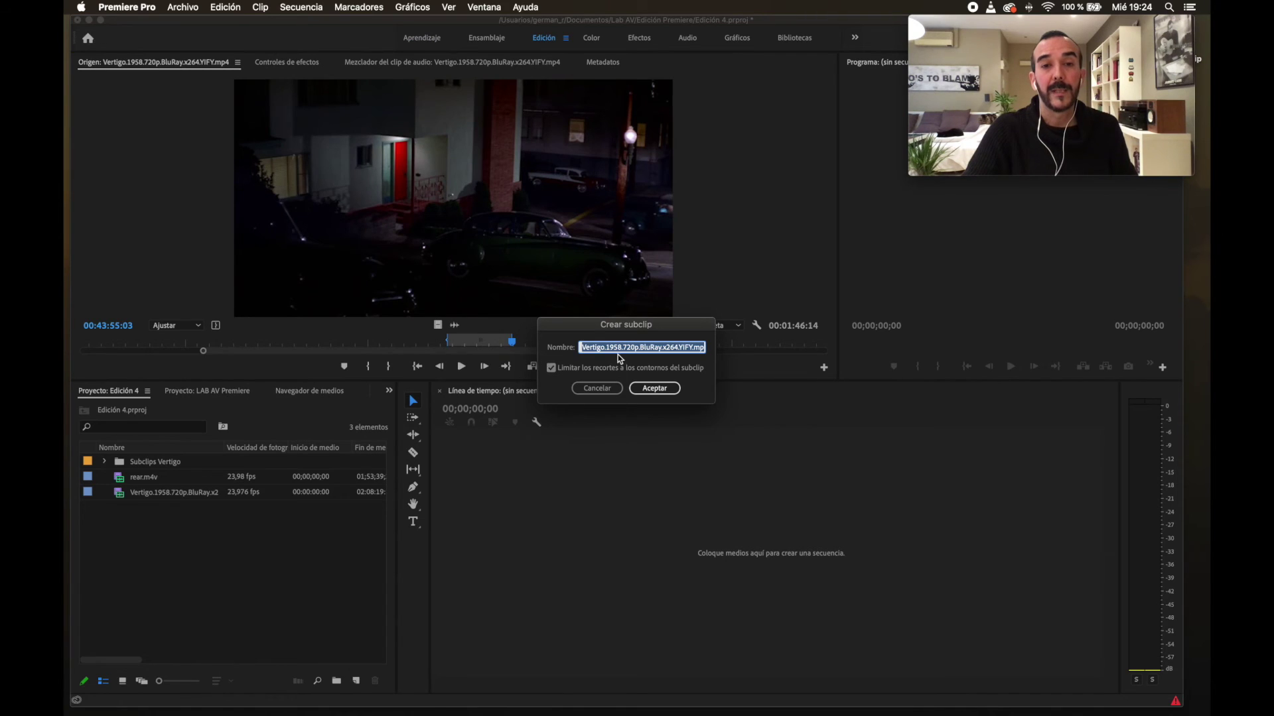
double_click(607, 348)
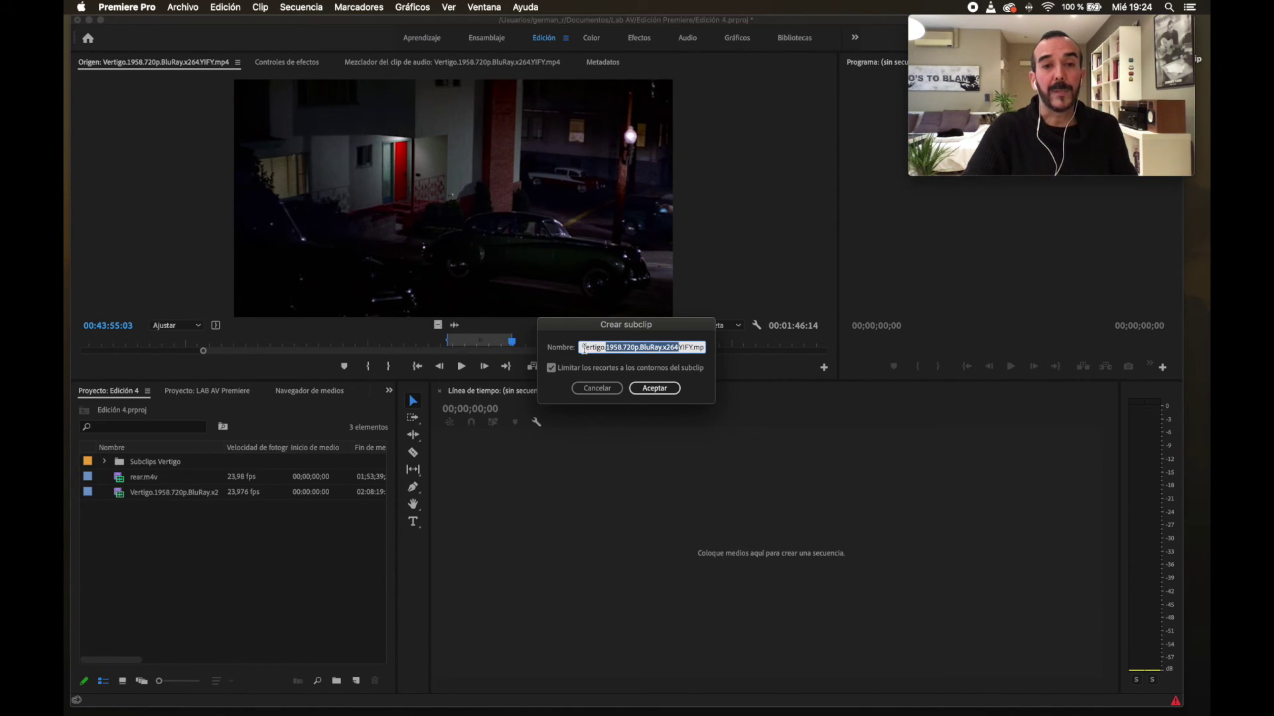
drag(583, 348, 739, 353)
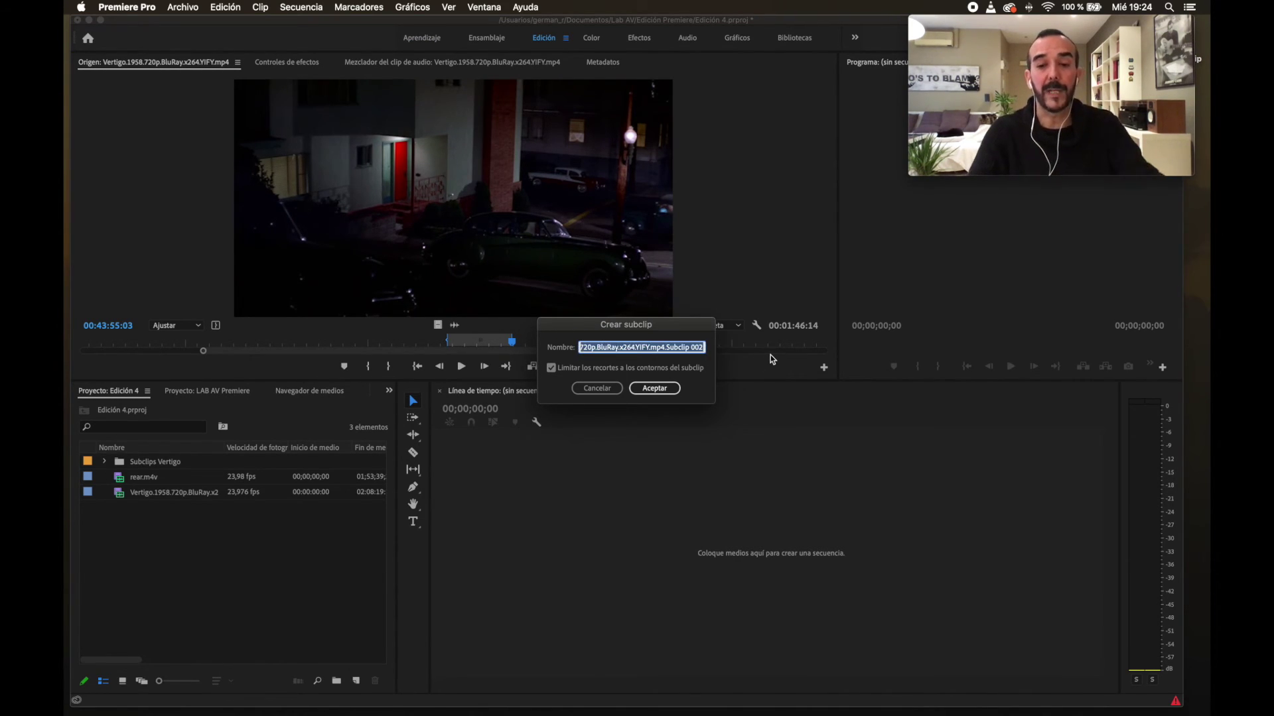
text(VM)
key(BackSpace)
key(BackSpace)
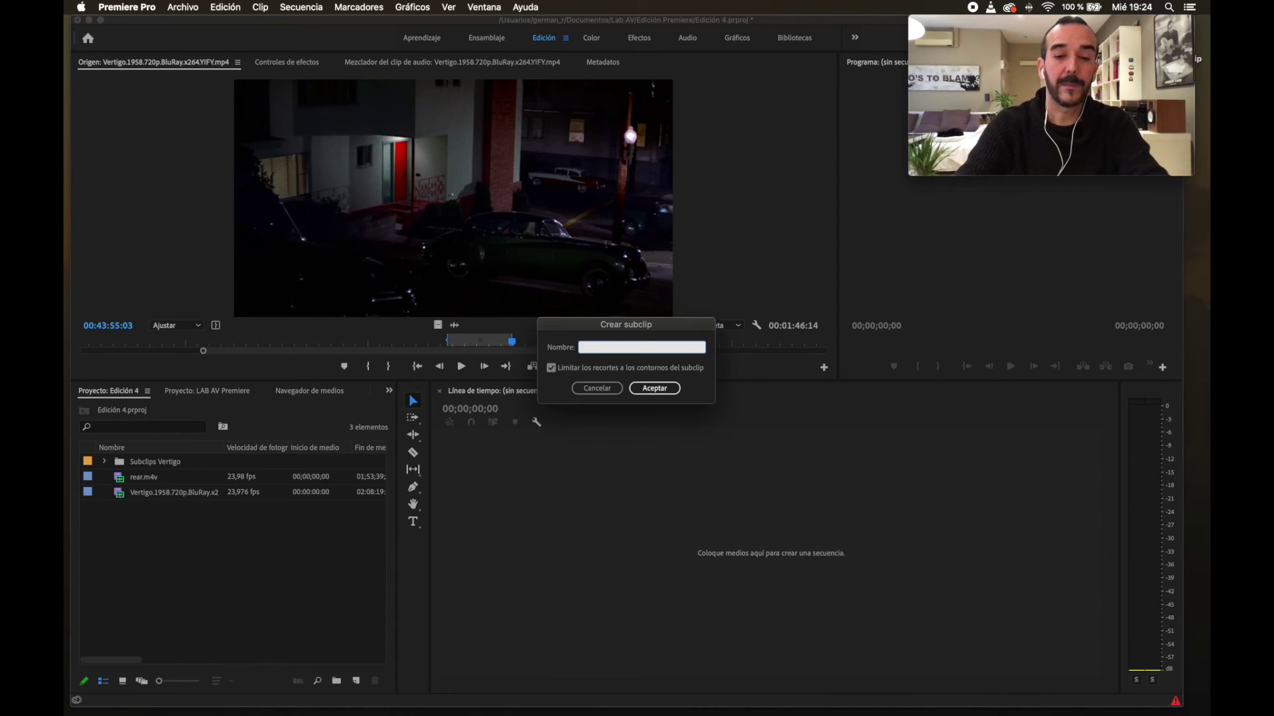
text(Madeleine Puente)
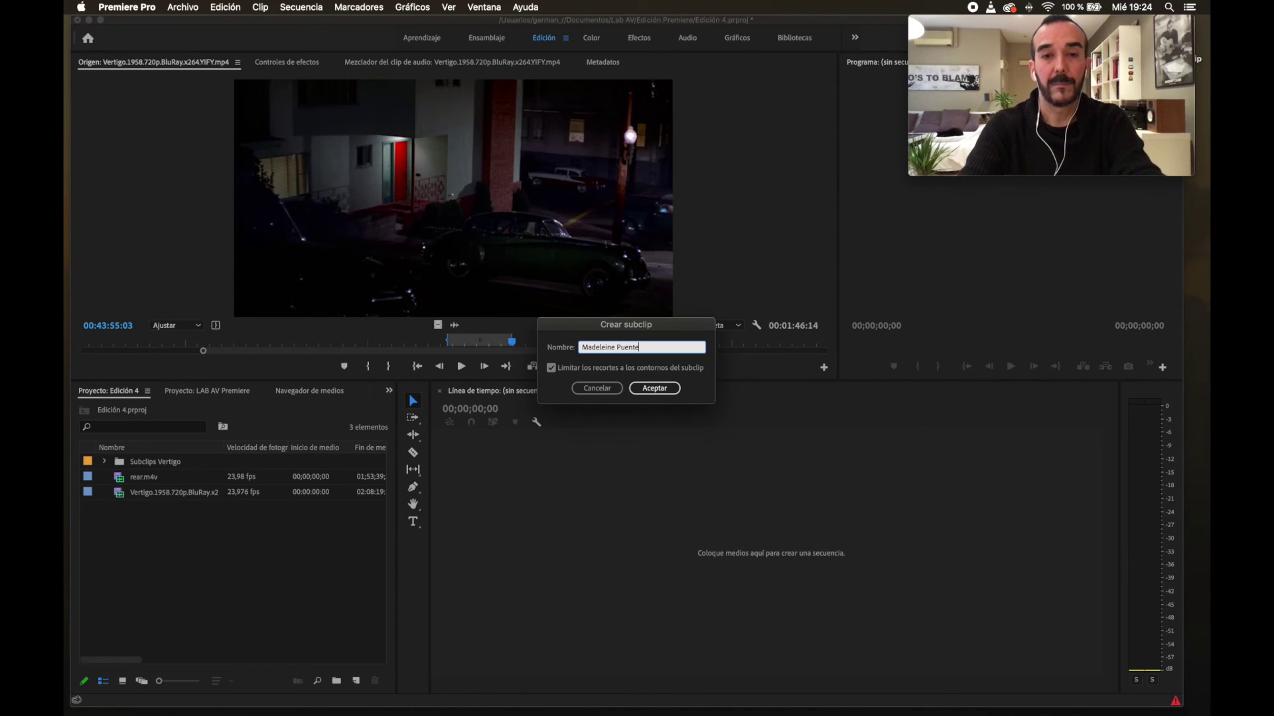
click(654, 388)
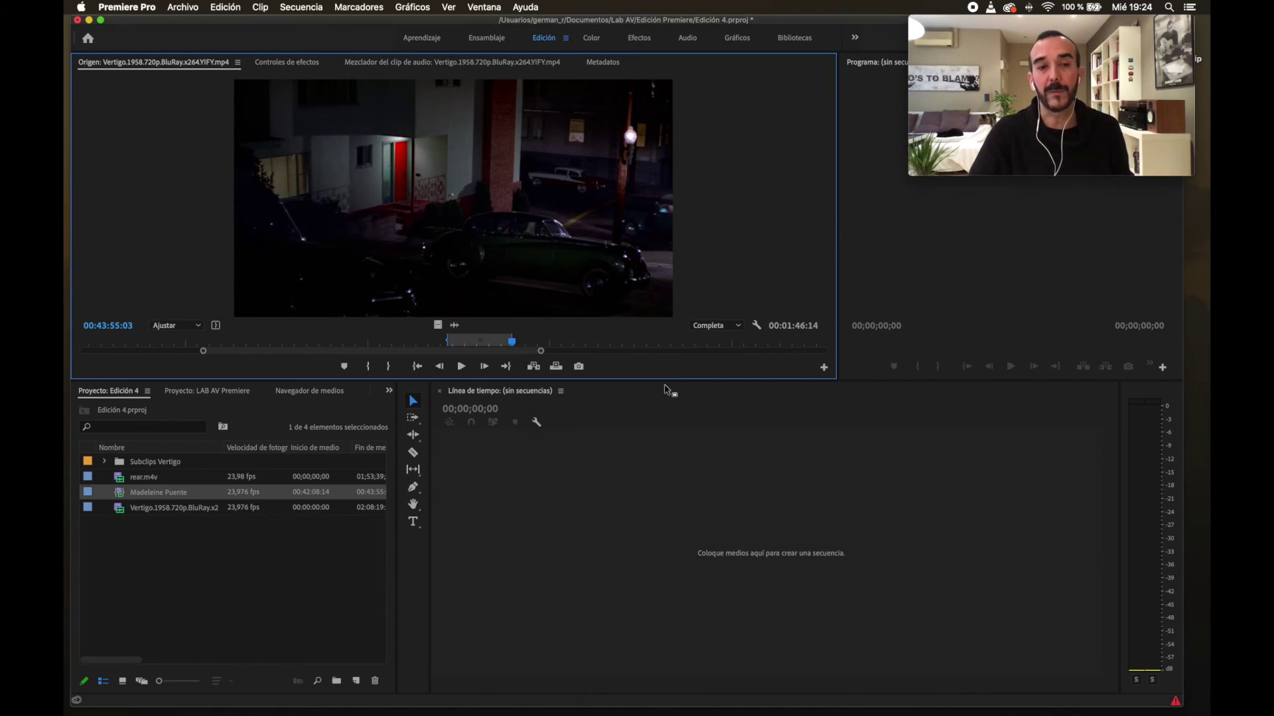
drag(179, 492, 173, 460)
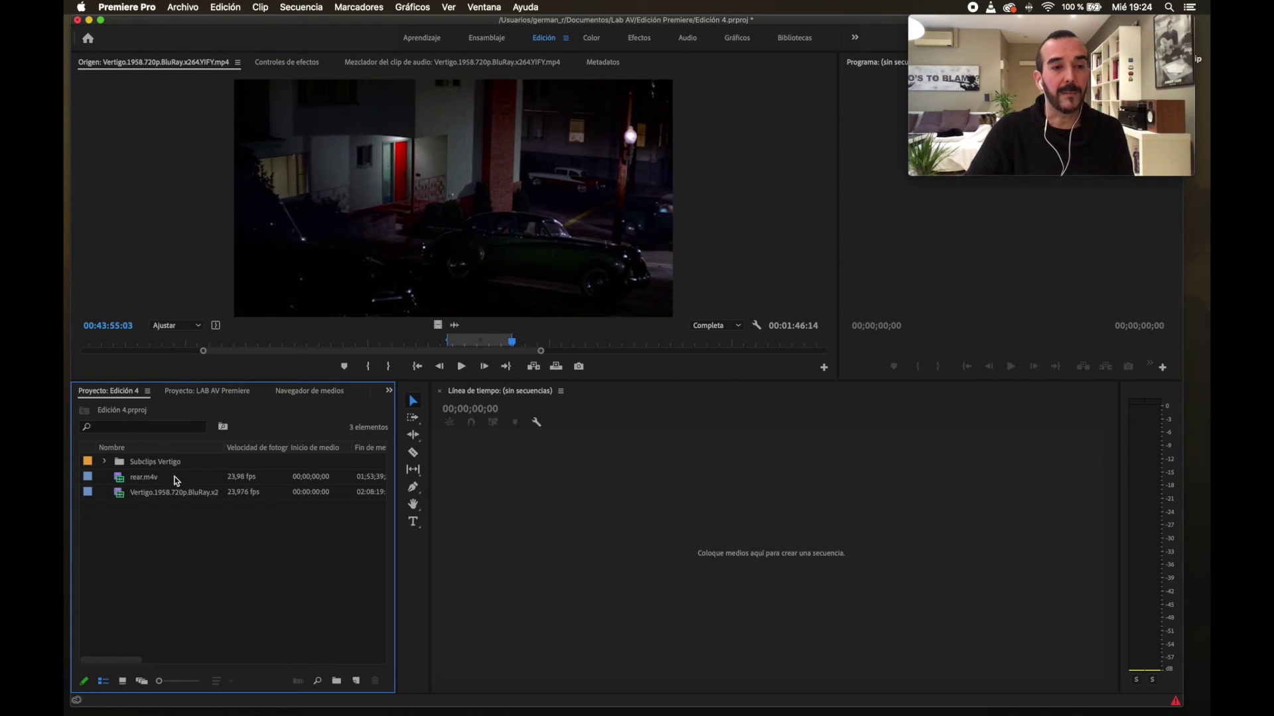
Create a sequence from the Escena Restaurante subclip in the Subclips Vertigo bin and enlarge its video 1 and audio 1 tracks
click(104, 462)
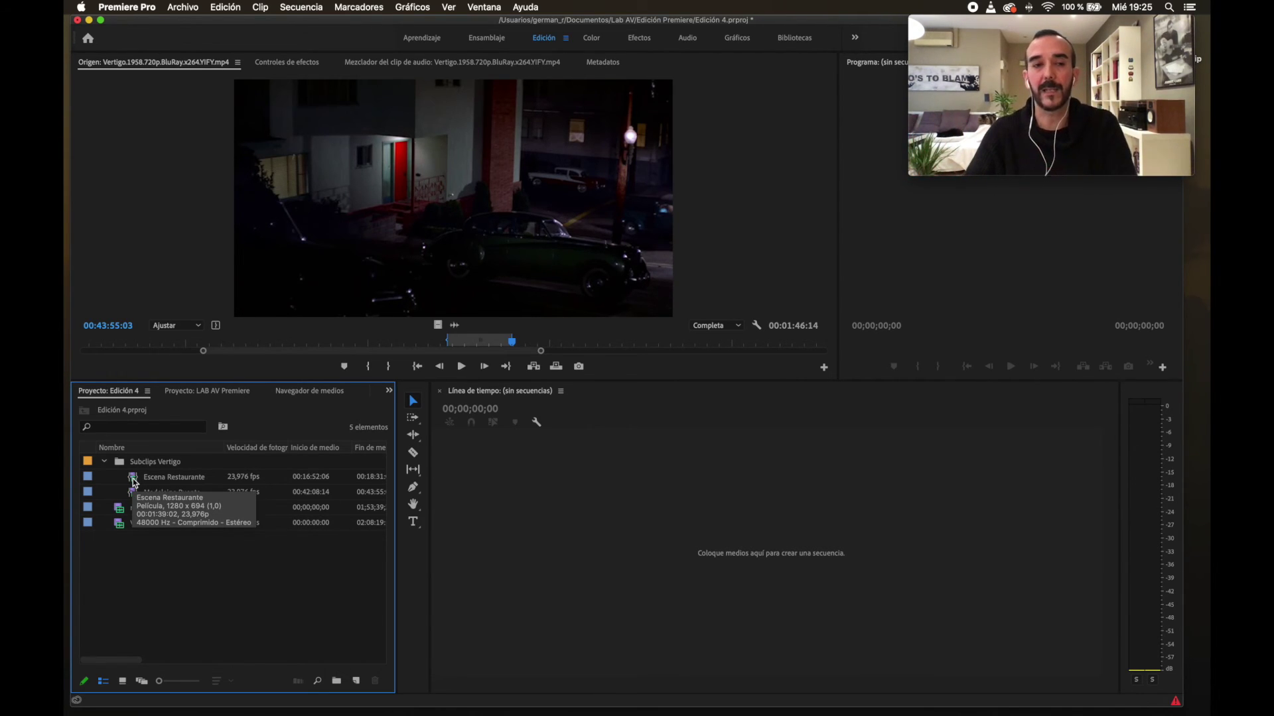
drag(134, 483, 560, 518)
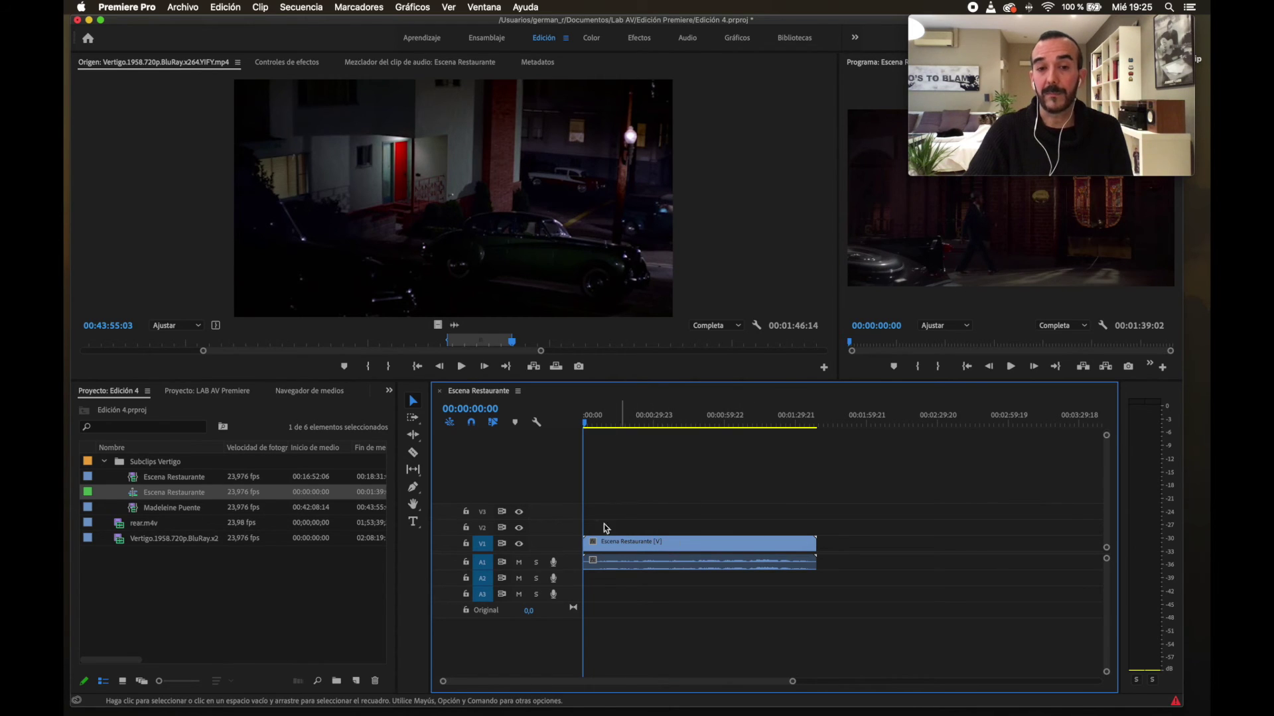
drag(563, 536, 560, 486)
drag(571, 569, 580, 619)
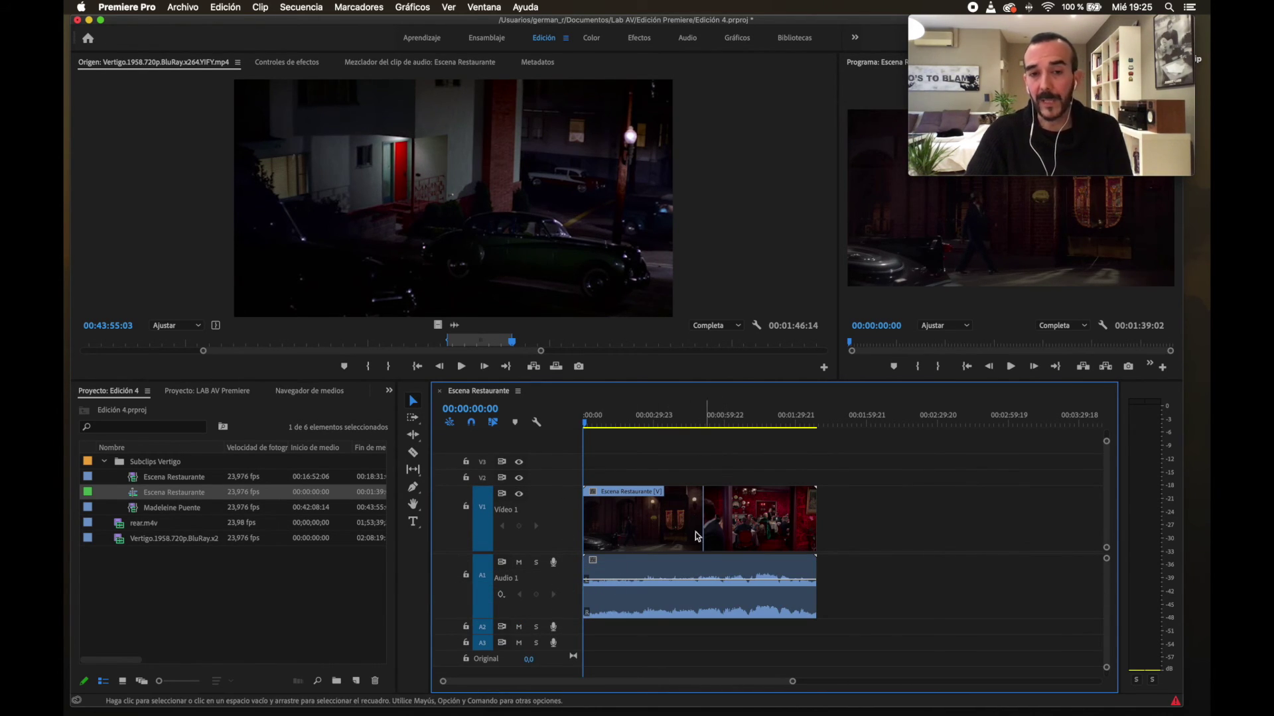
drag(792, 681, 684, 681)
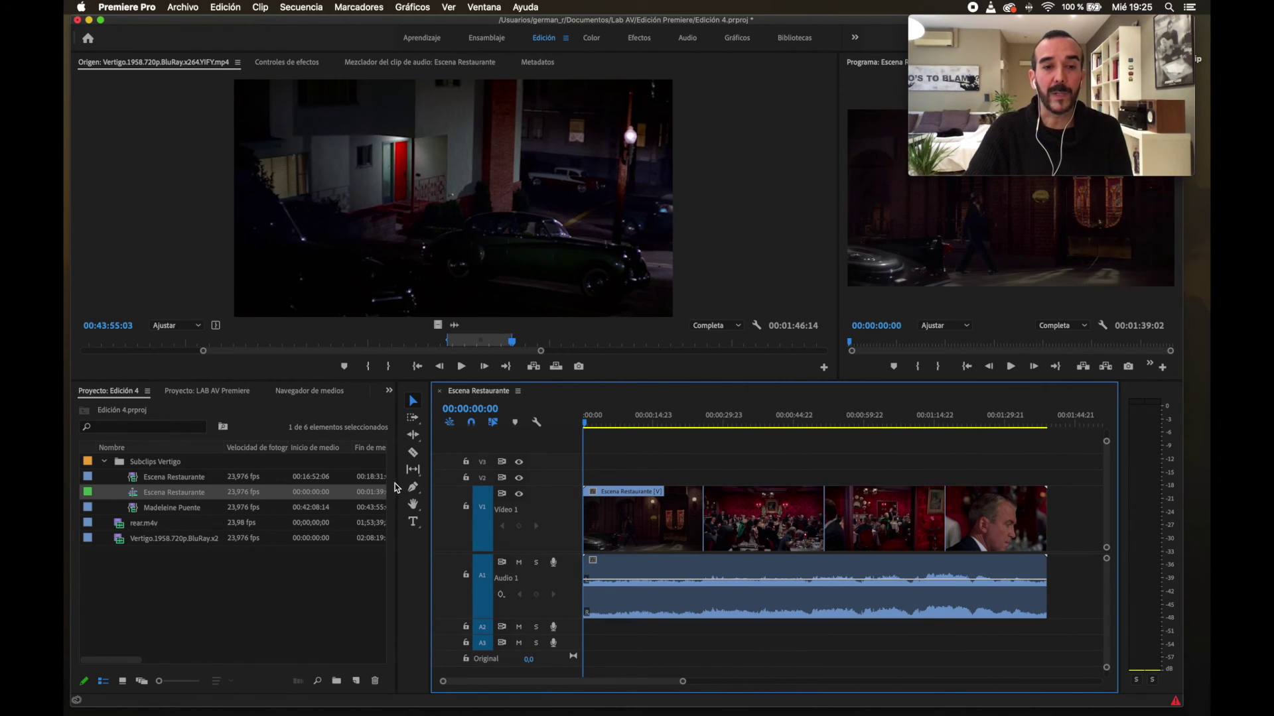
Resize the workspace to give the timeline more width and the Program monitor more room, checking the picture at 00:00:16:22
drag(396, 480, 206, 473)
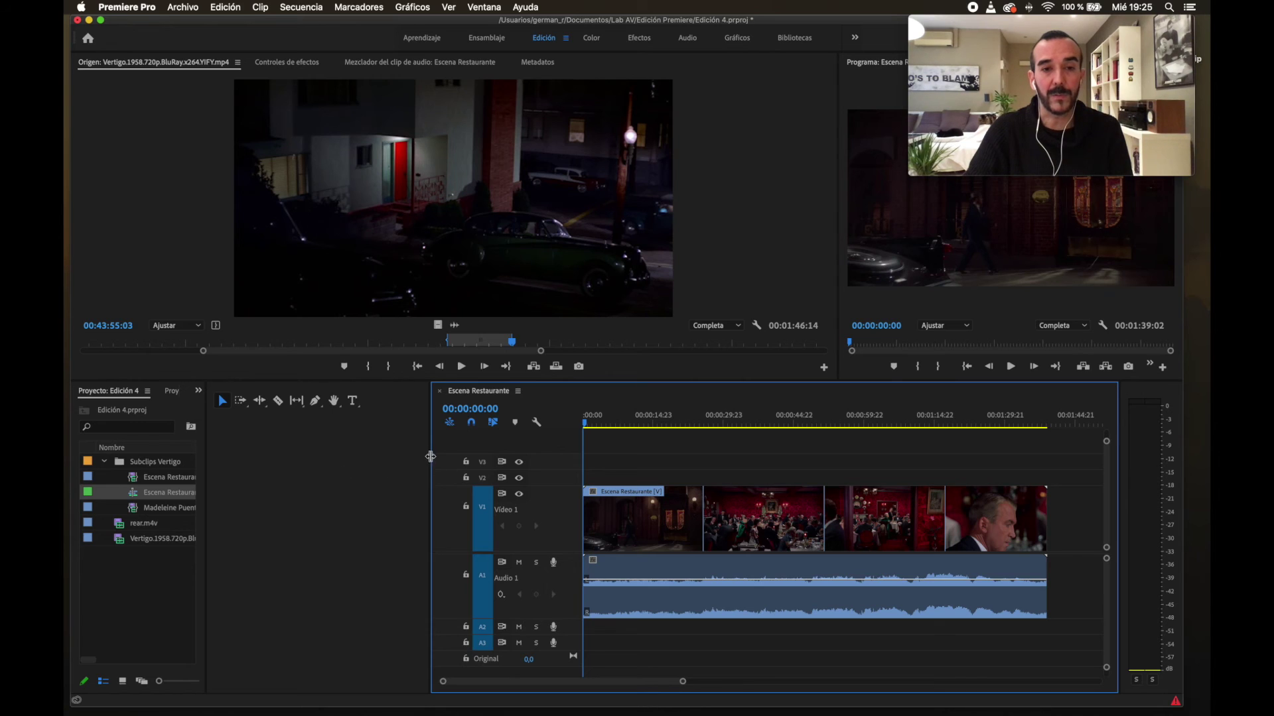
drag(433, 458, 231, 449)
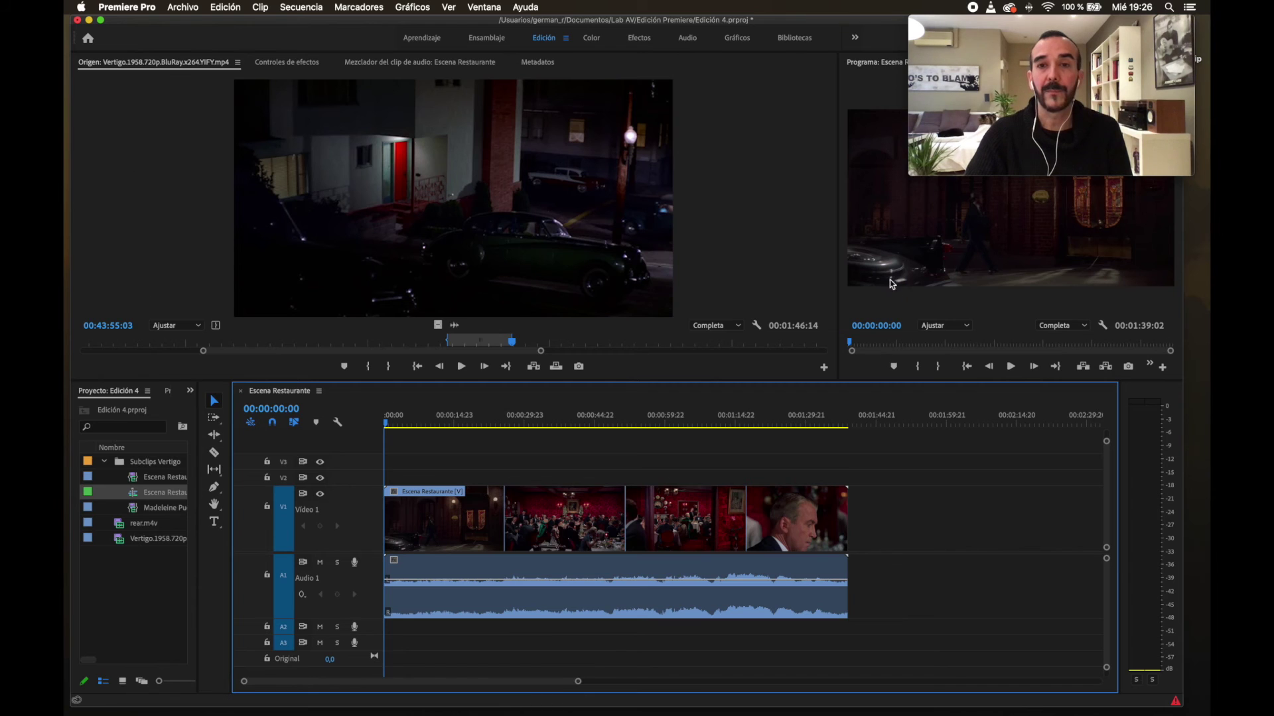
click(830, 229)
drag(838, 220, 308, 219)
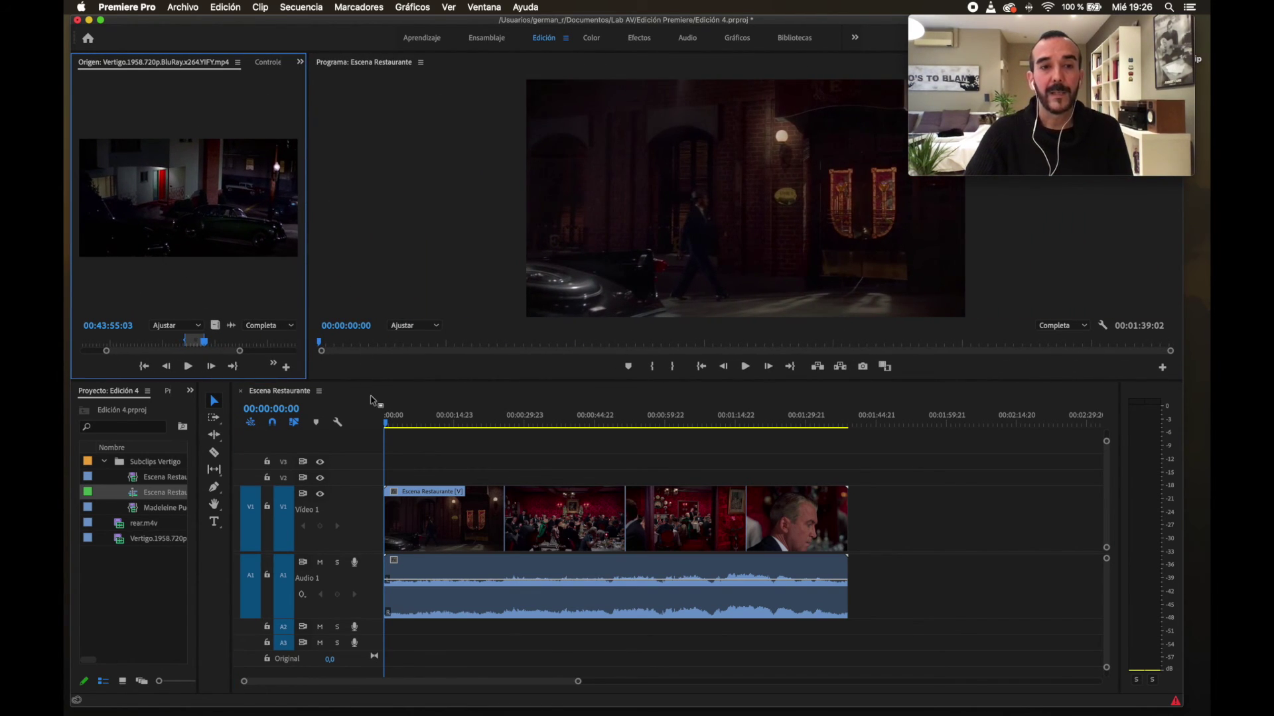
drag(367, 384, 366, 448)
drag(438, 487, 464, 495)
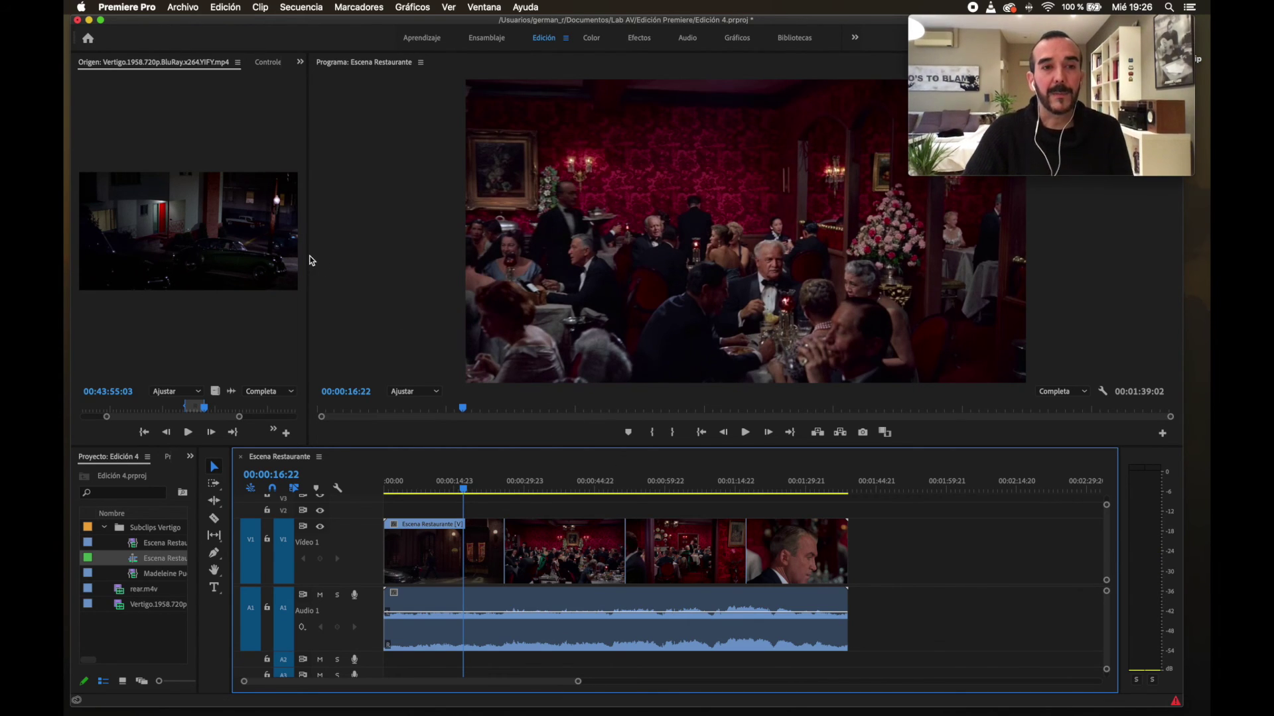
drag(307, 256, 411, 256)
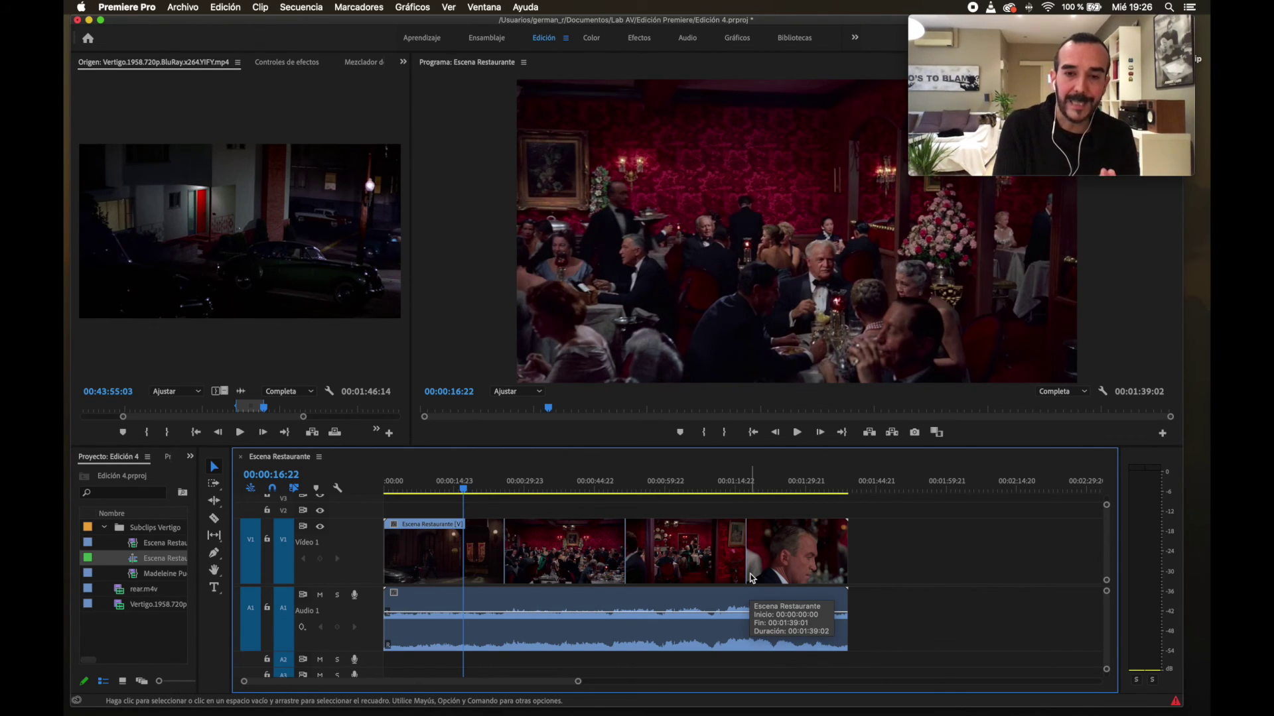
Delete the Escena Restaurante clip from the timeline and widen the Source monitor to about half the workspace
click(752, 578)
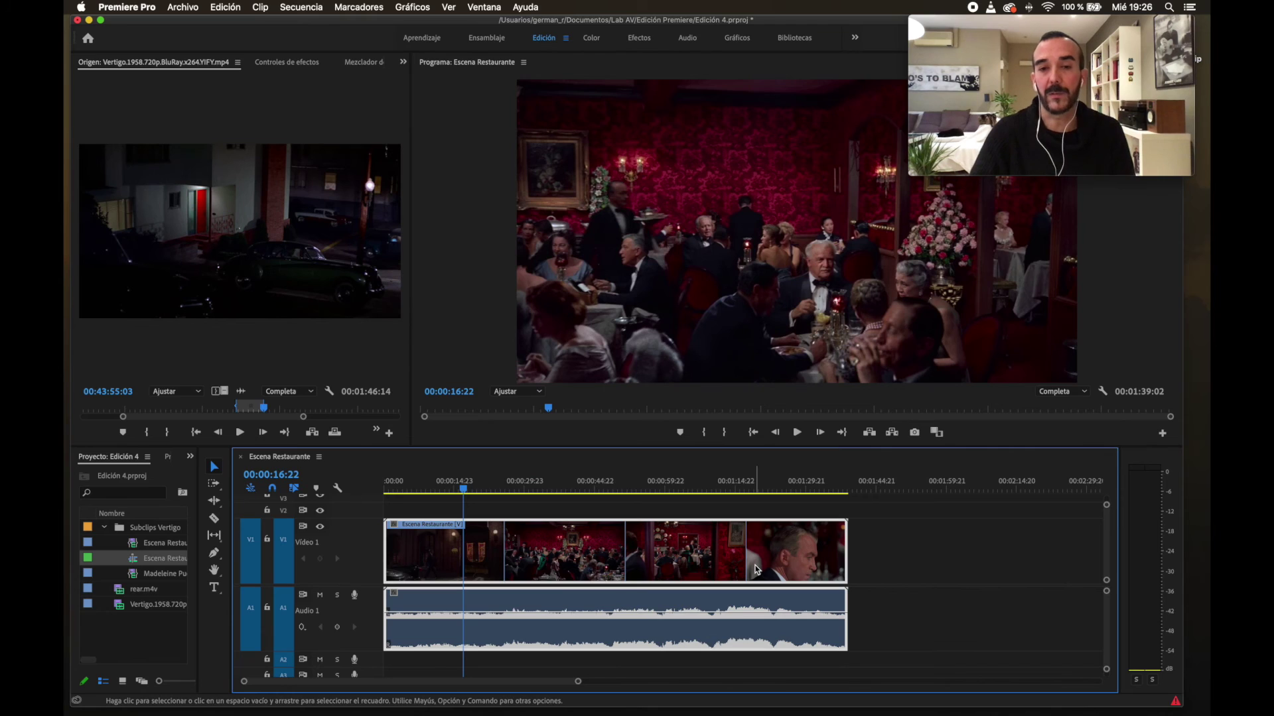
key(Delete)
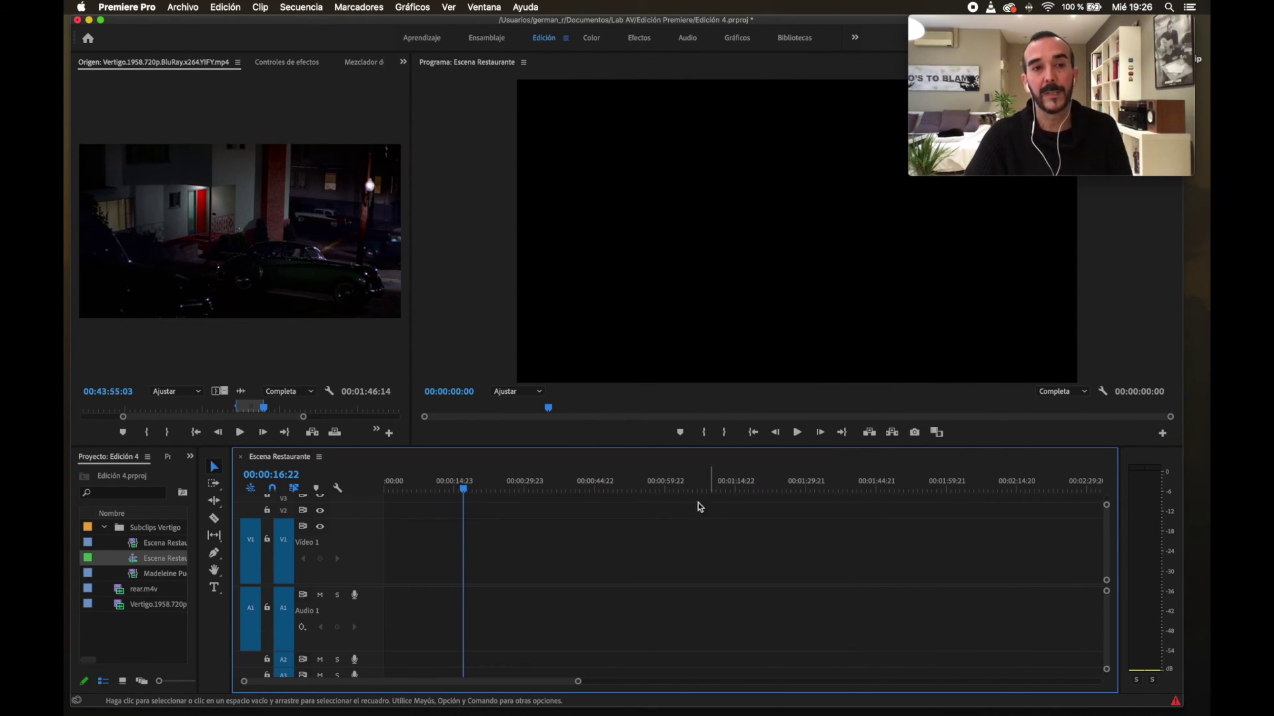
drag(411, 229, 628, 230)
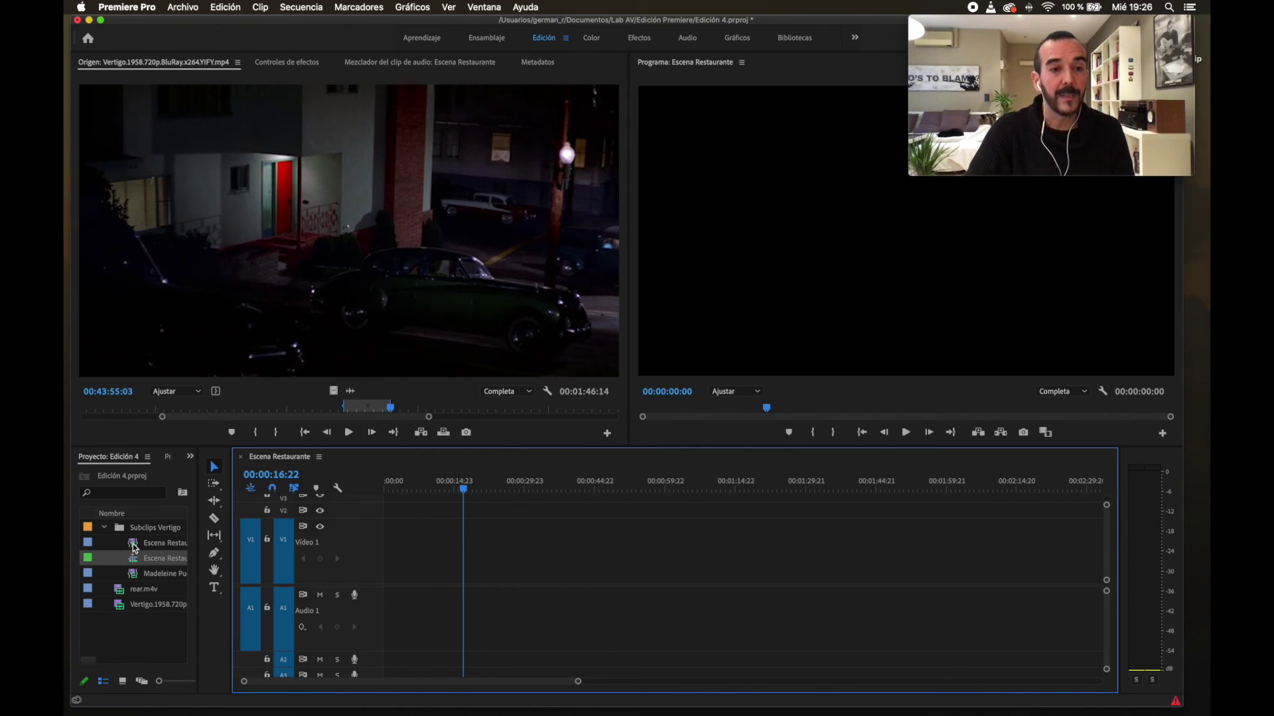
Widen the Project panel and move the Escena Restaurante sequence out of the Subclips Vertigo bin to the project's top level
drag(196, 535, 320, 535)
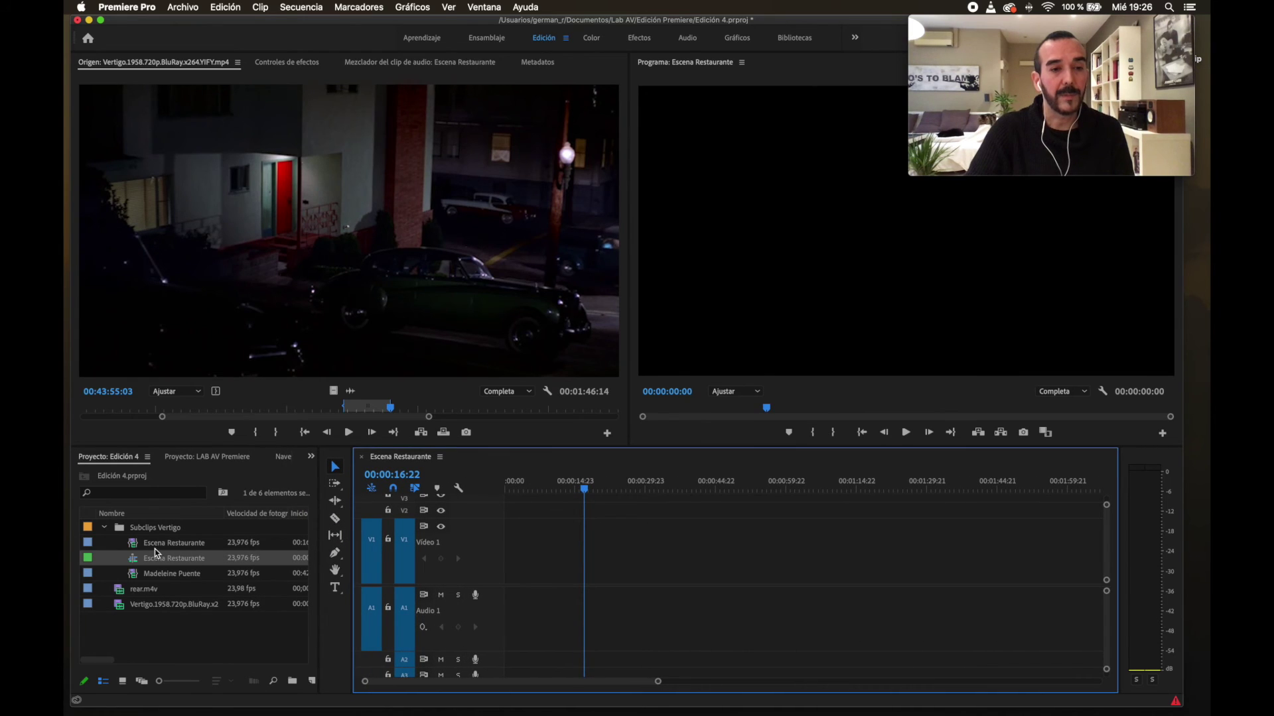
click(133, 547)
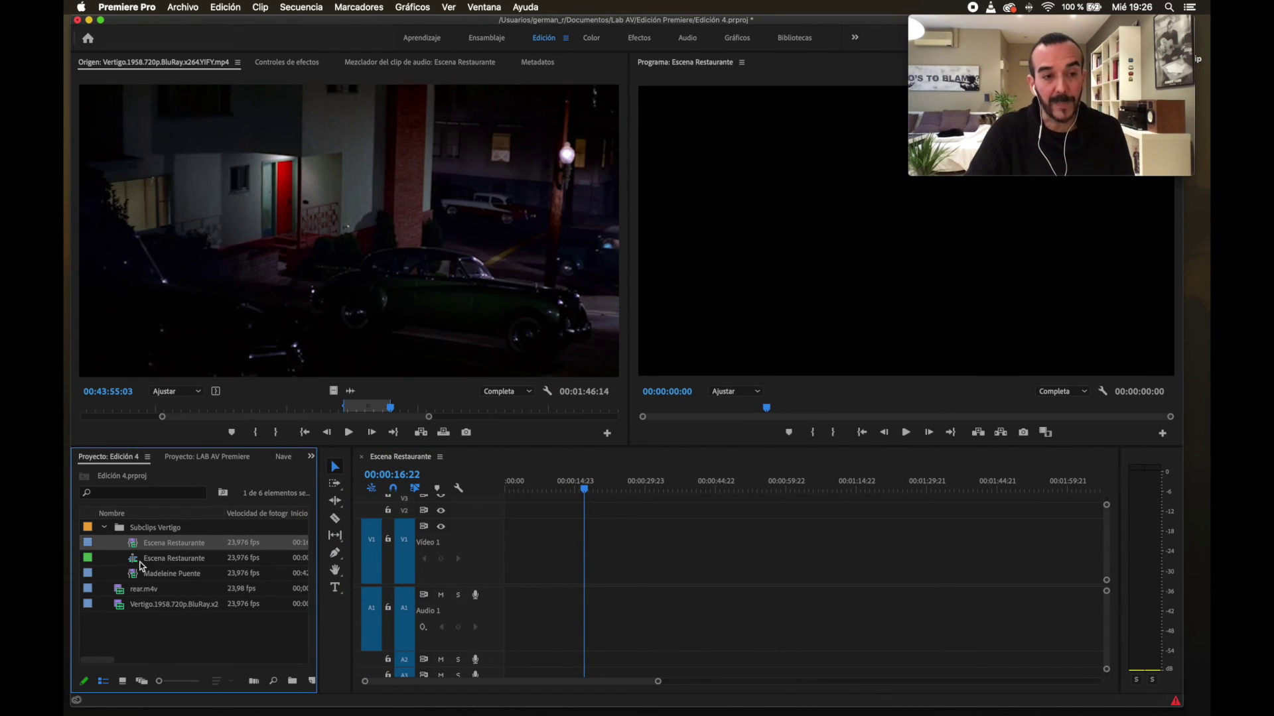
drag(134, 564, 151, 650)
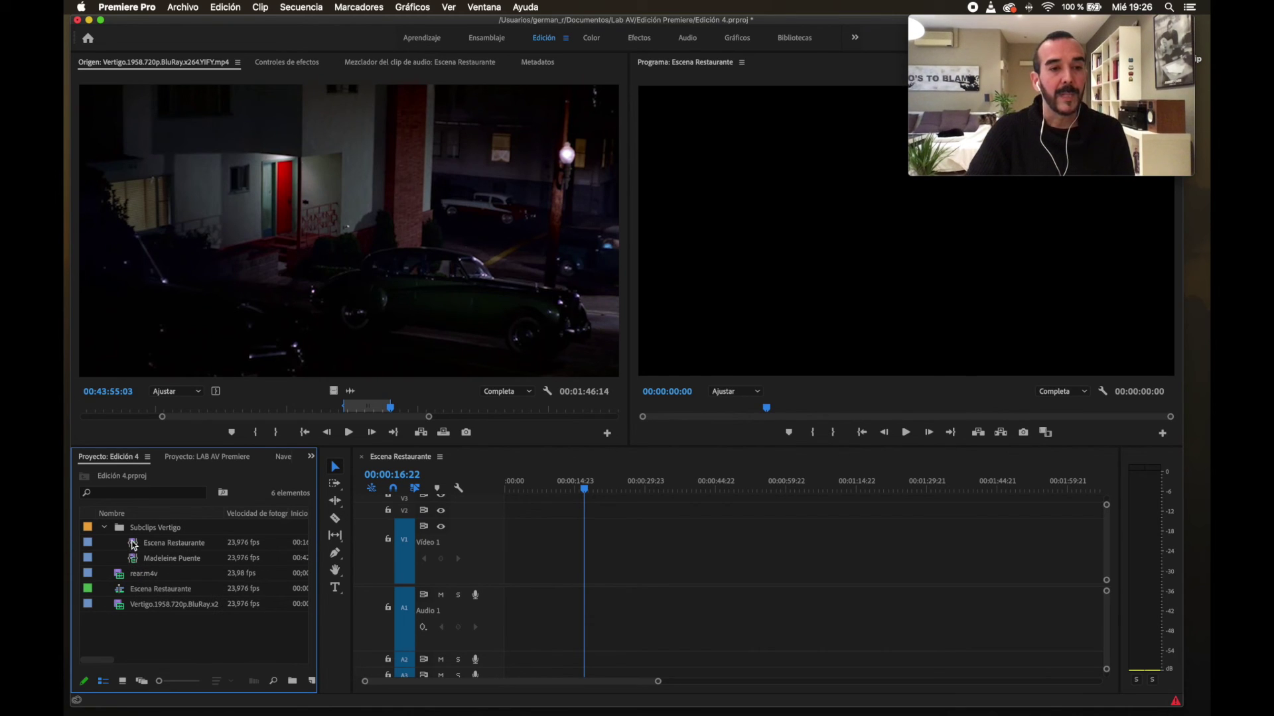
Open the Escena Restaurante subclip and mark a 00:00:03:17 range around the blonde woman's profile close-up, with the out point at 00:18:08:18
double_click(133, 545)
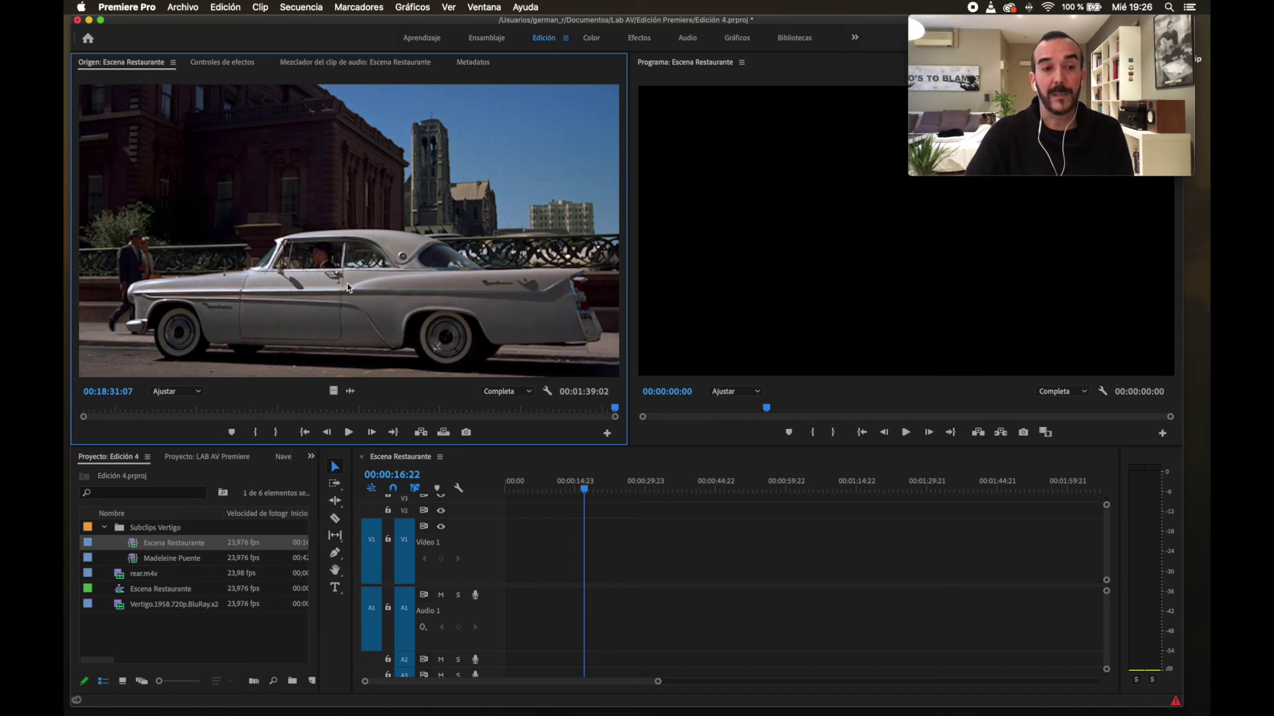
drag(206, 412, 404, 419)
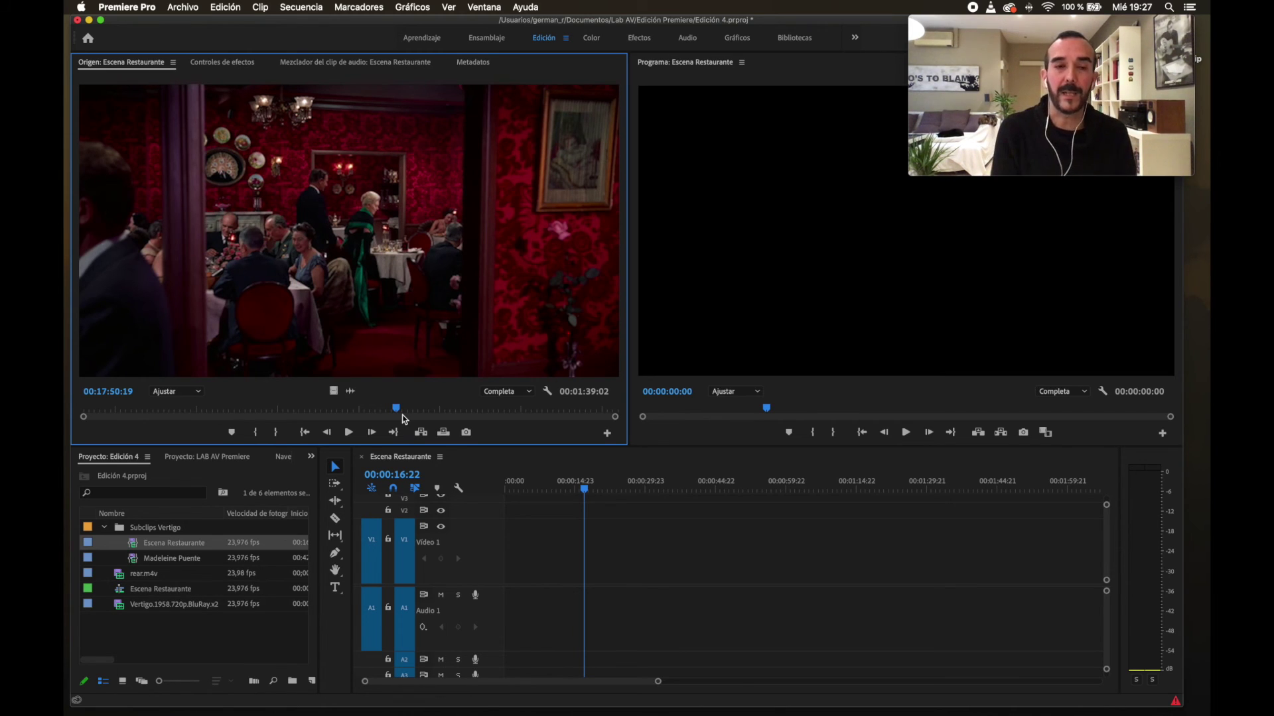
drag(396, 410, 493, 407)
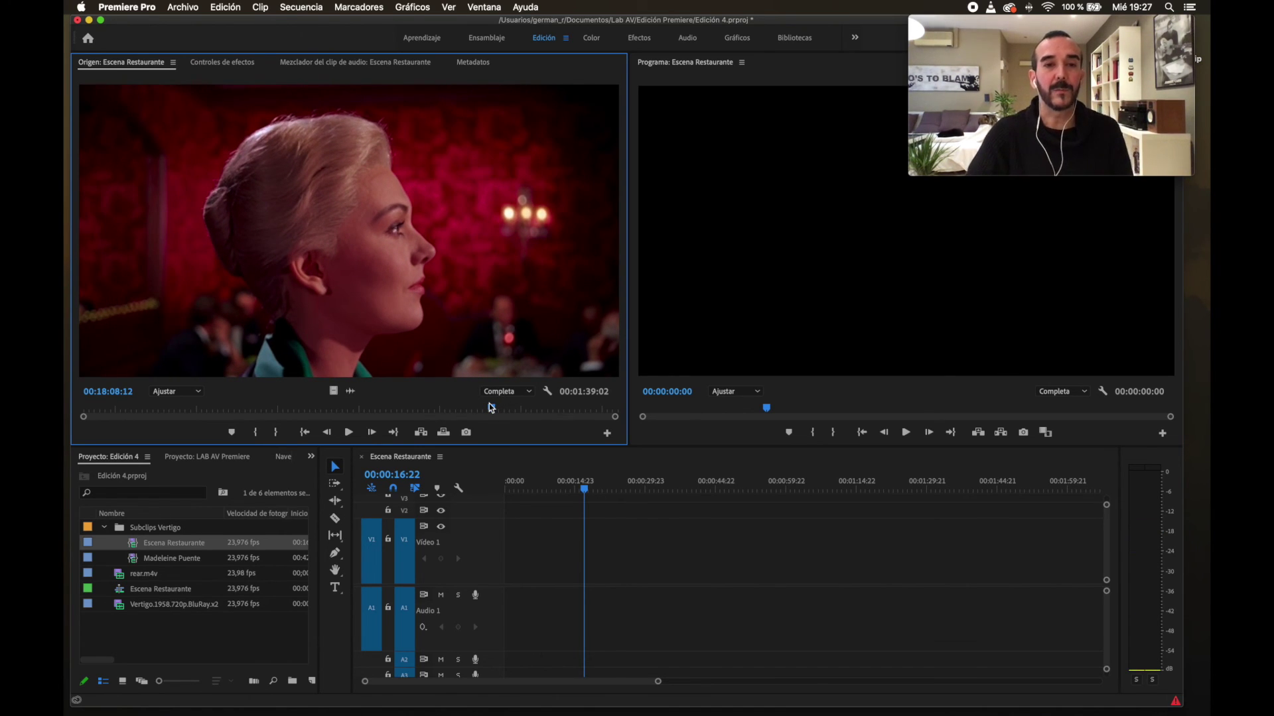
mouse_move(492, 408)
mouse_down()
mouse_move(475, 413)
mouse_move(496, 412)
mouse_up()
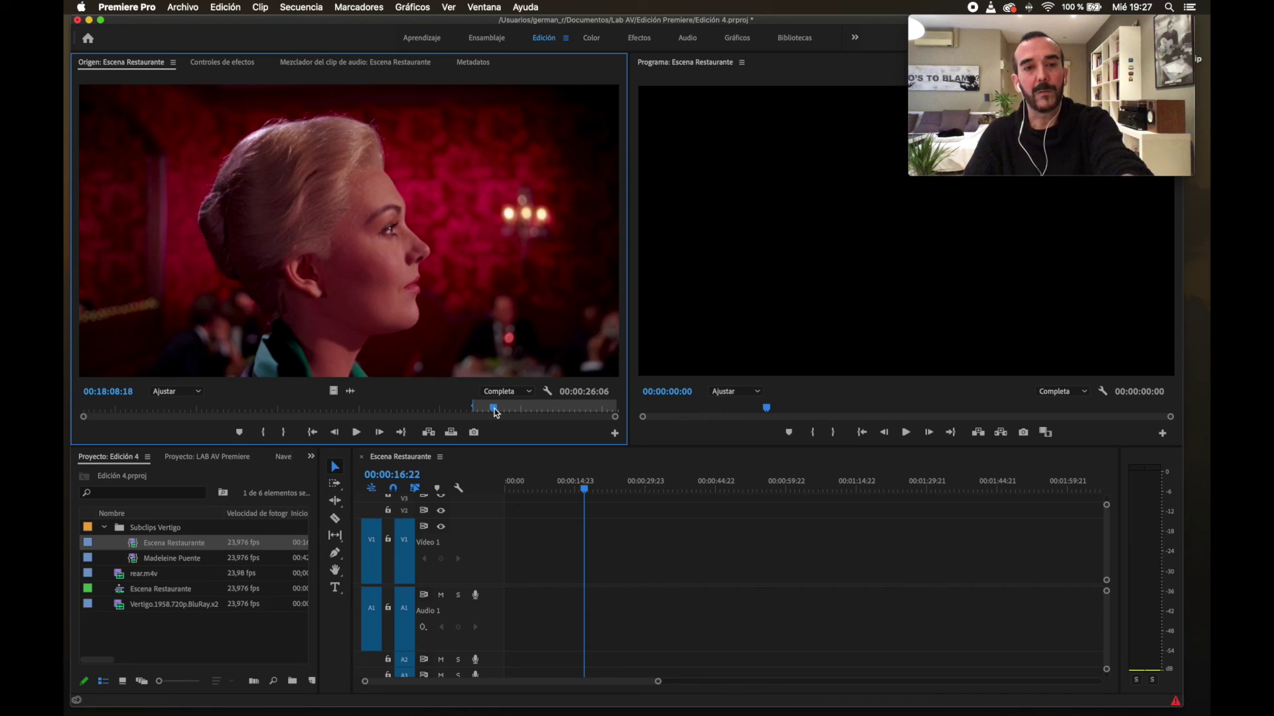
click(284, 433)
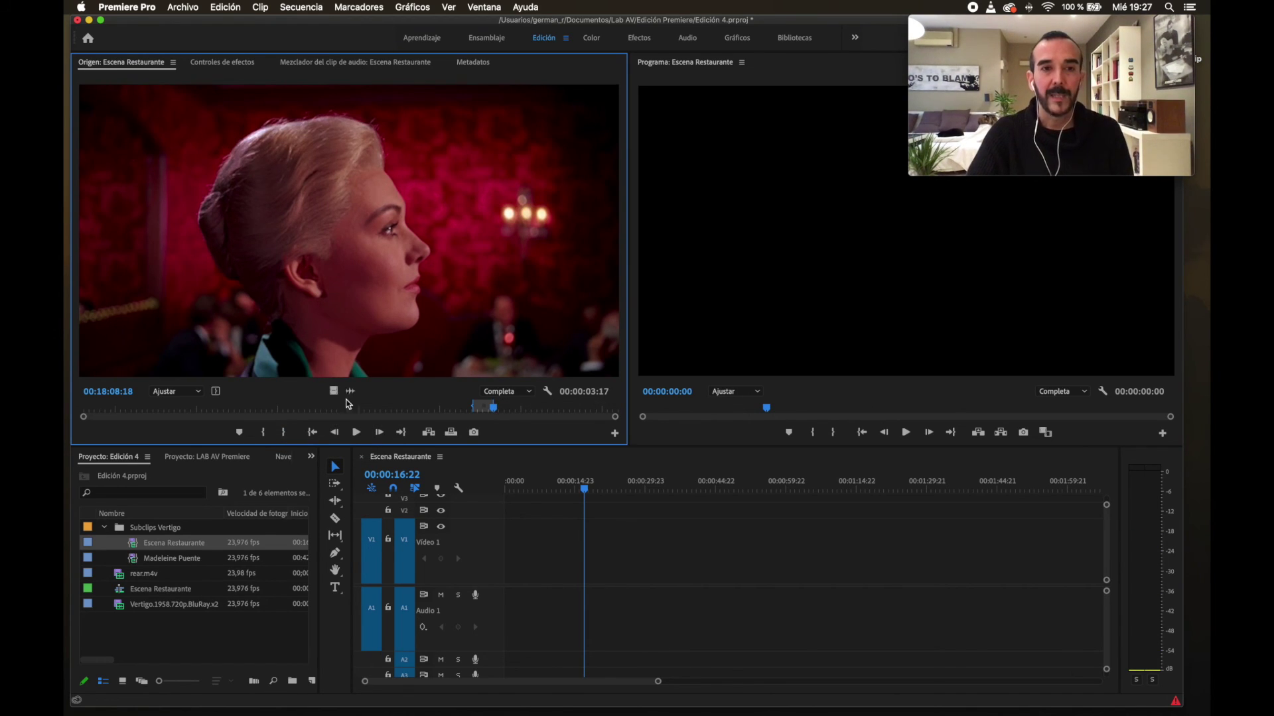
Place the marked Escena Restaurante range at the start of the sequence on video 1 and audio 1, and play it back
drag(444, 292, 509, 564)
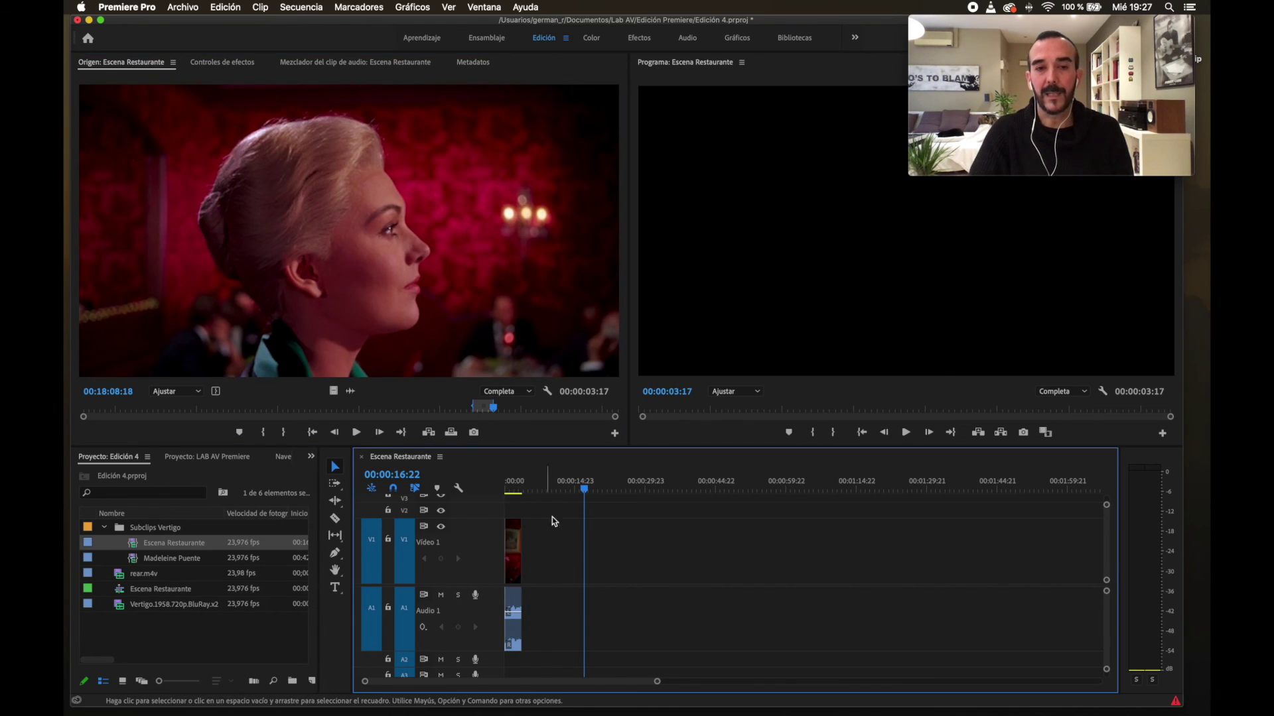
drag(582, 486, 506, 489)
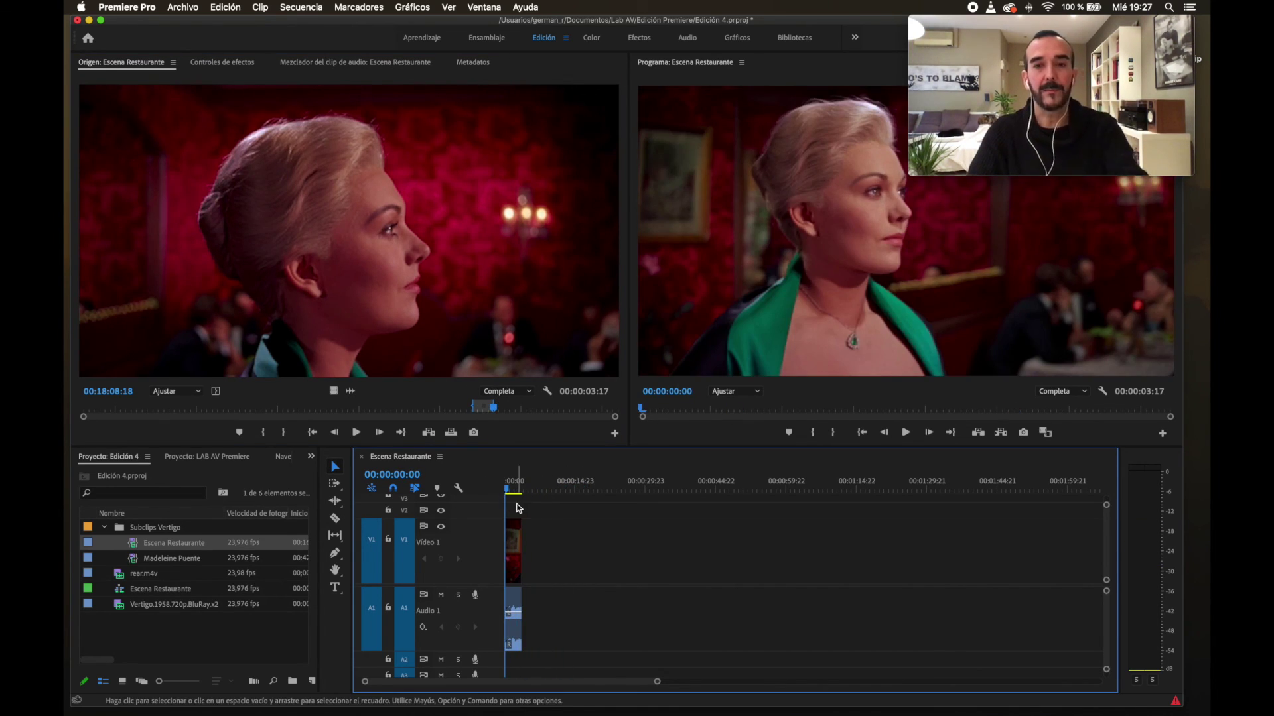
key(space)
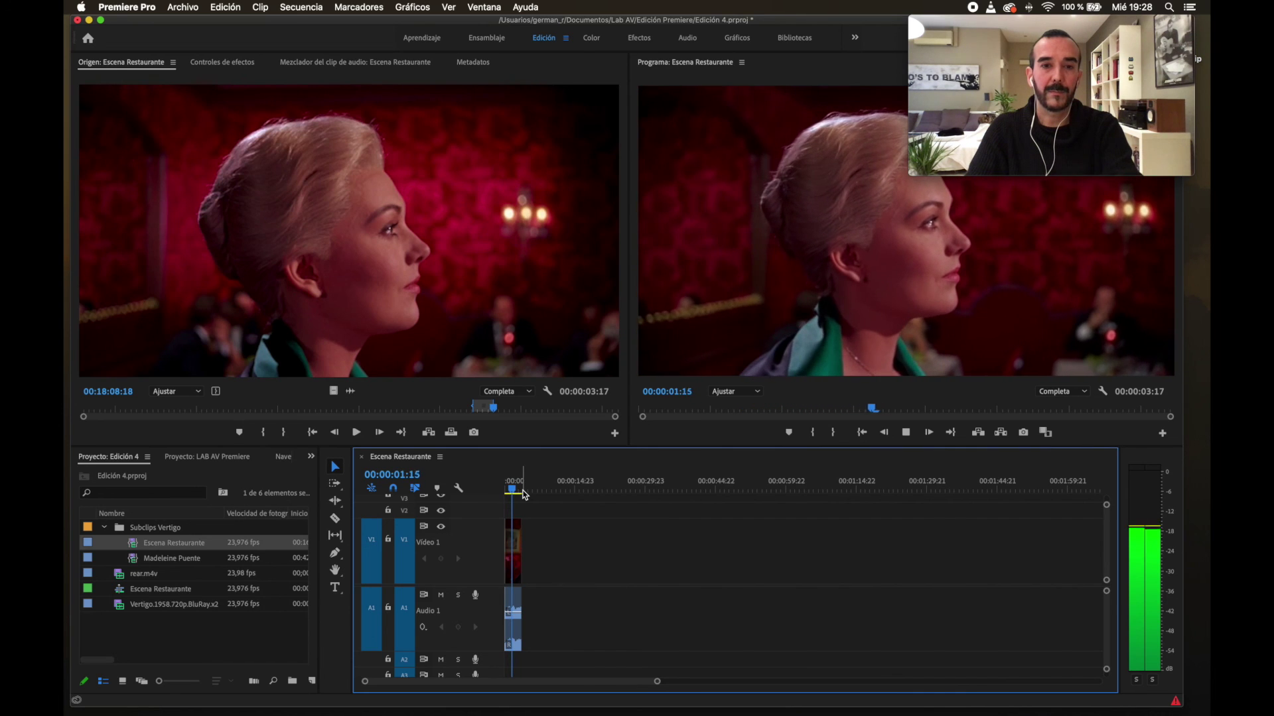
key(space)
click(506, 490)
Scrub the source subclip beyond the marked range to 00:18:13:20 and display its effect controls
click(497, 413)
mouse_move(497, 413)
mouse_down()
mouse_move(531, 410)
mouse_move(507, 412)
mouse_up()
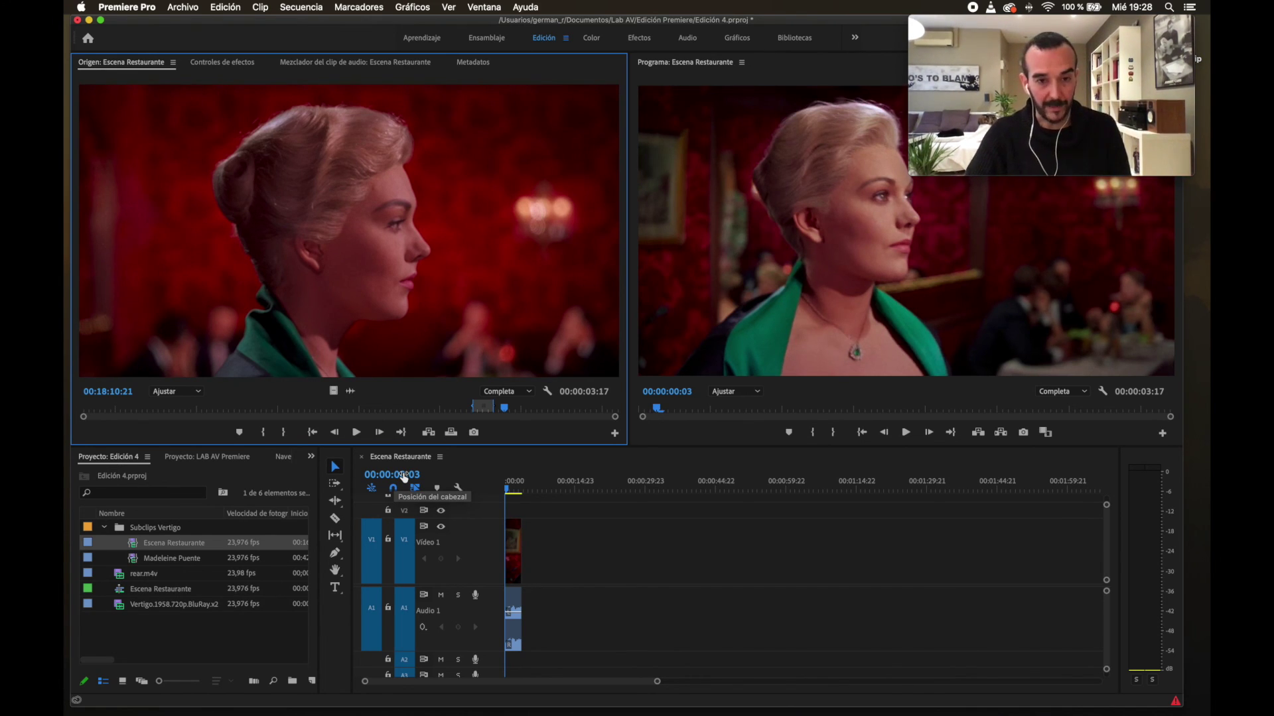
drag(511, 409, 517, 408)
mouse_move(528, 408)
mouse_down()
mouse_move(421, 407)
mouse_move(522, 408)
mouse_up()
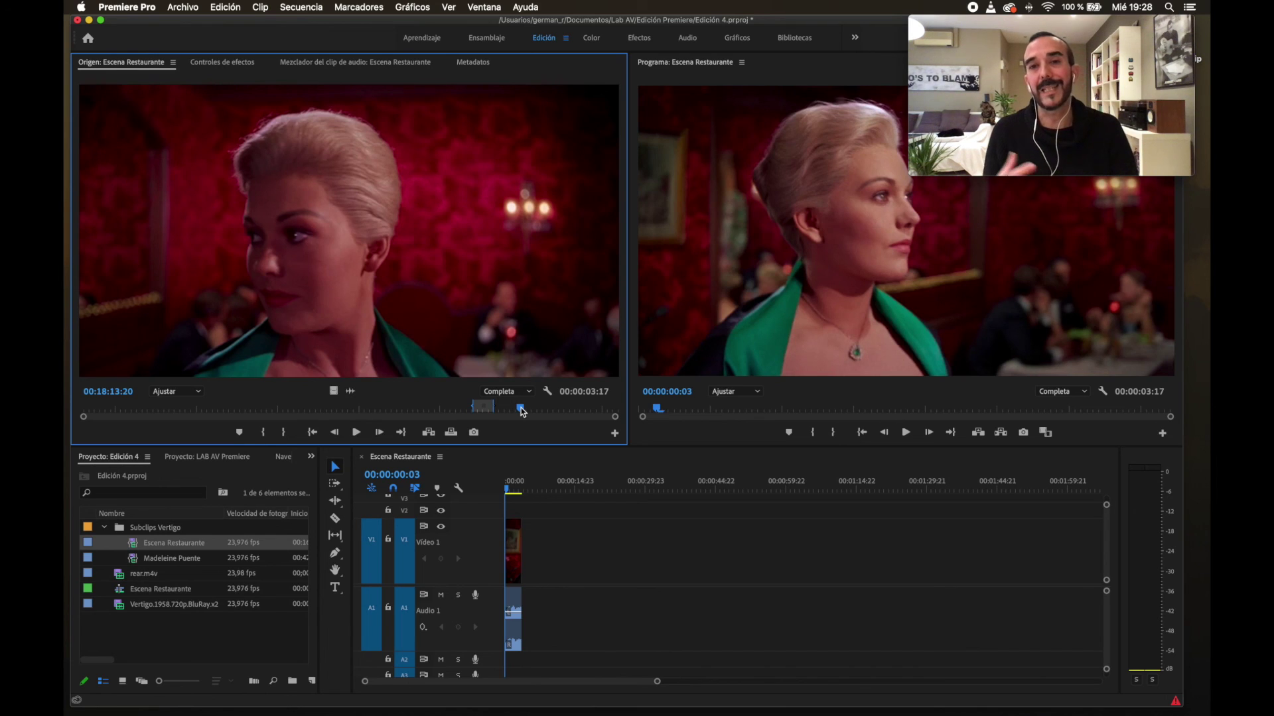
click(220, 62)
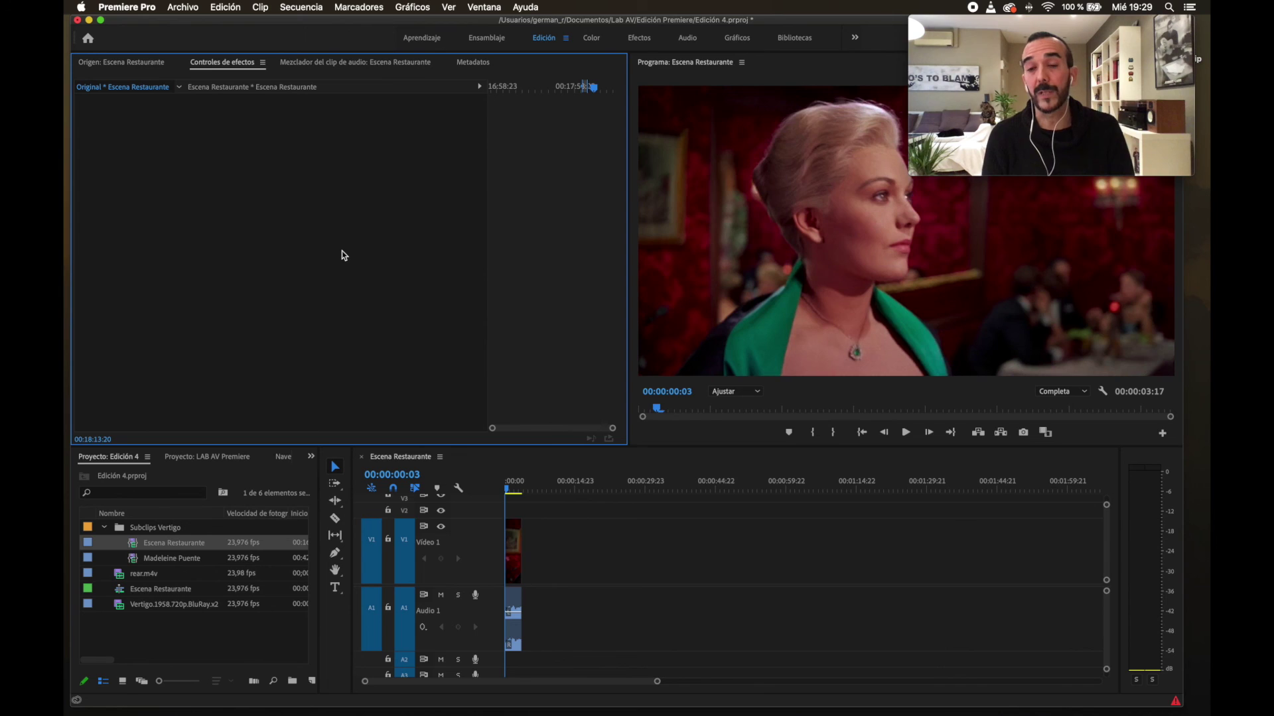